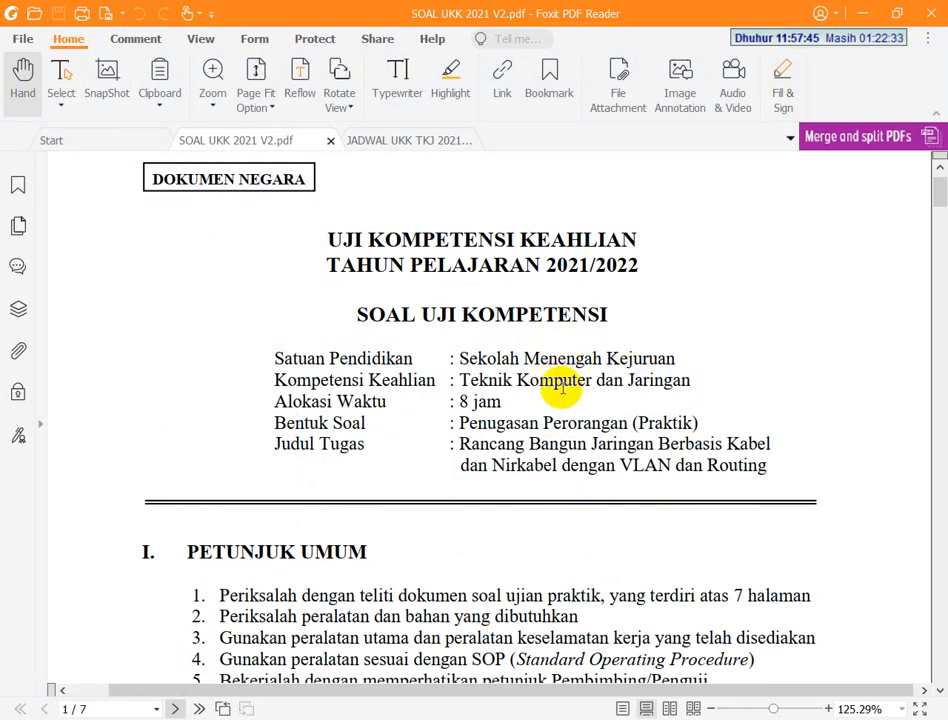
Read the exam PDF from its title page to the router section with the Ether 1 and Ether 2 connections and the numbered router tasks
{"action": "scroll", "coordinate": [561, 387], "scroll_direction": "up", "scroll_amount": 3}
{"action": "scroll", "coordinate": [370, 415], "scroll_direction": "down", "scroll_amount": 3}
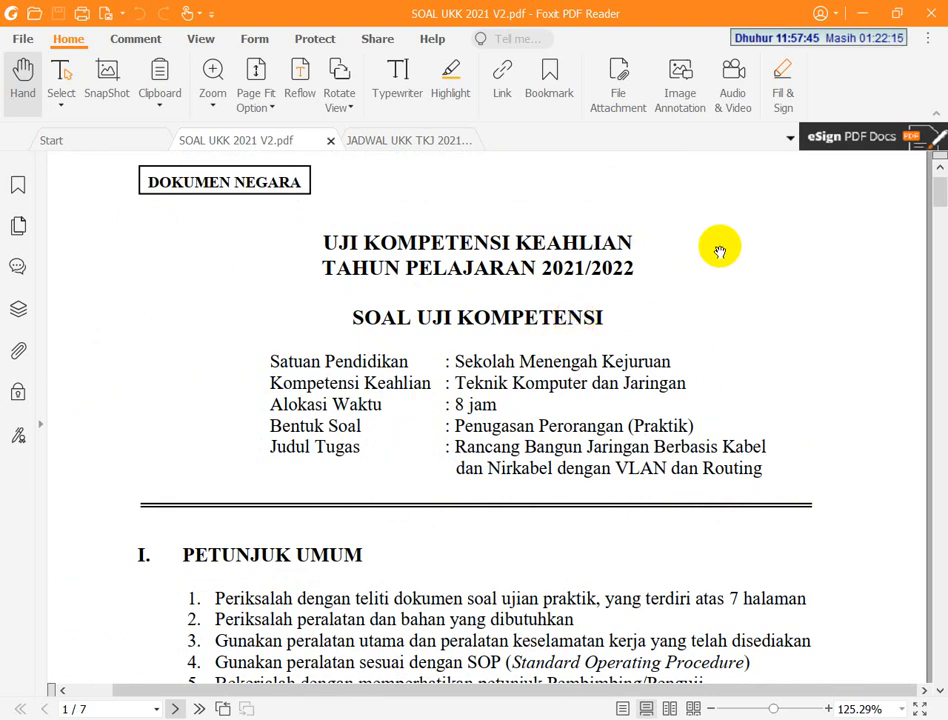
{"action": "left_click", "coordinate": [226, 719]}
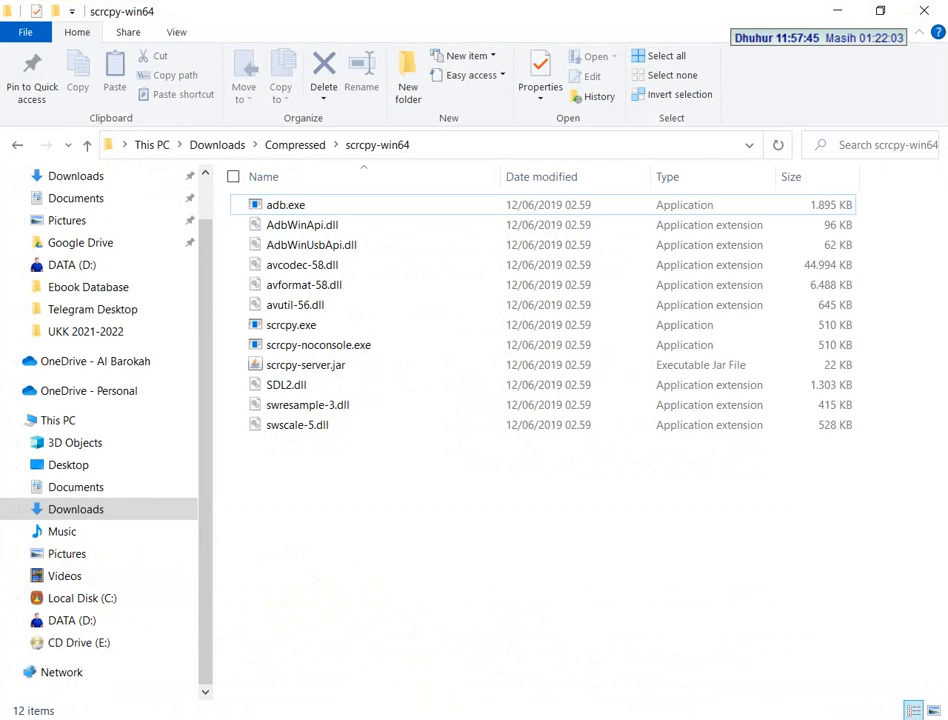
{"action": "left_click", "coordinate": [370, 718]}
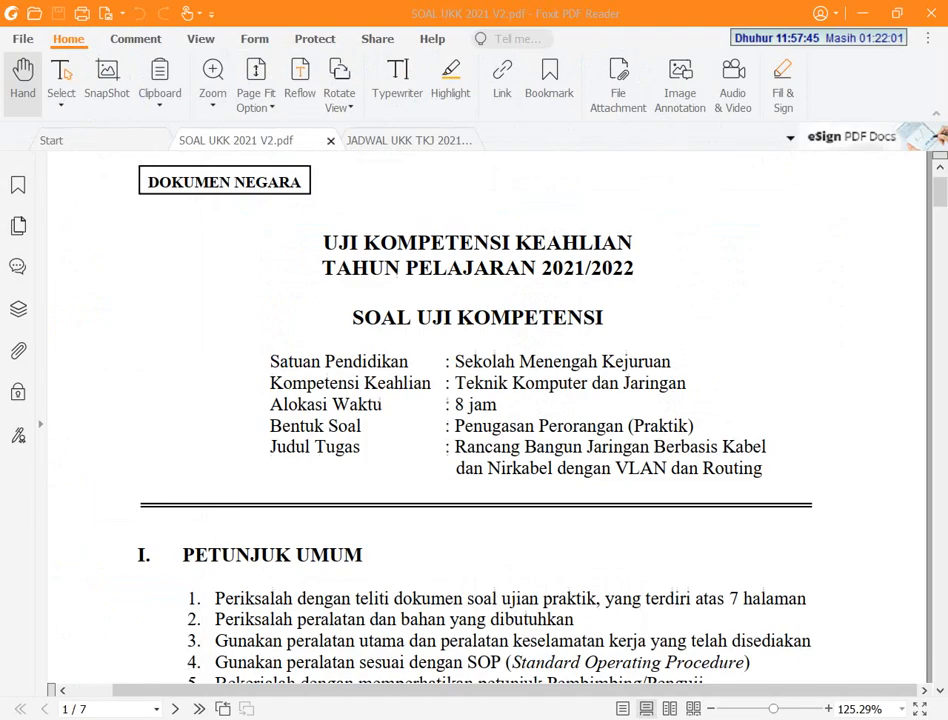
{"action": "scroll", "coordinate": [370, 370], "scroll_direction": "down", "scroll_amount": 20}
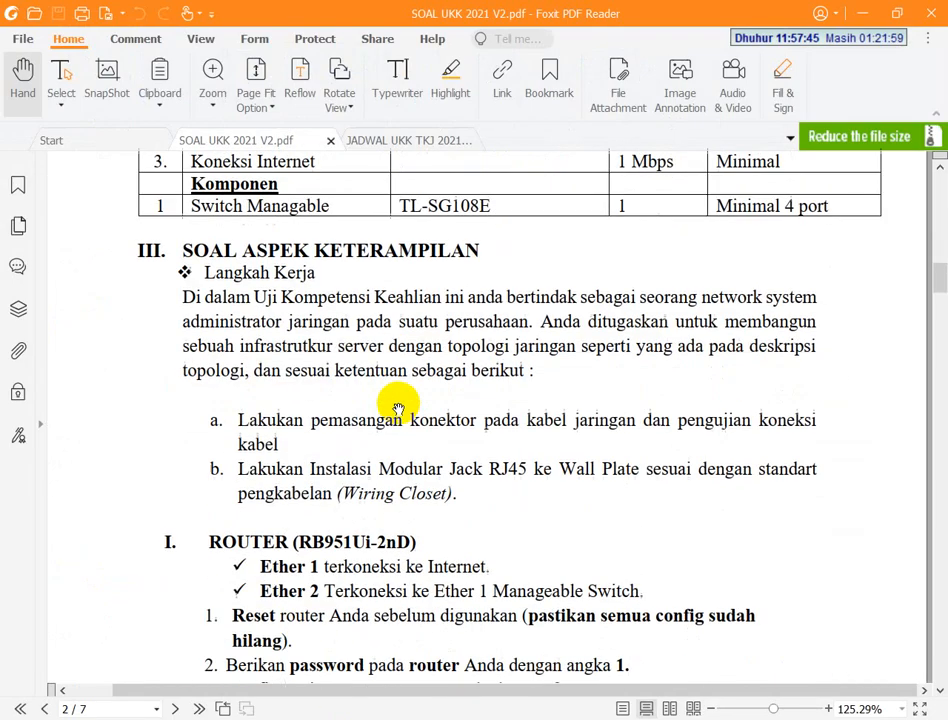
{"action": "scroll", "coordinate": [398, 409], "scroll_direction": "down", "scroll_amount": 8}
{"action": "scroll", "coordinate": [398, 409], "scroll_direction": "up", "scroll_amount": 4}
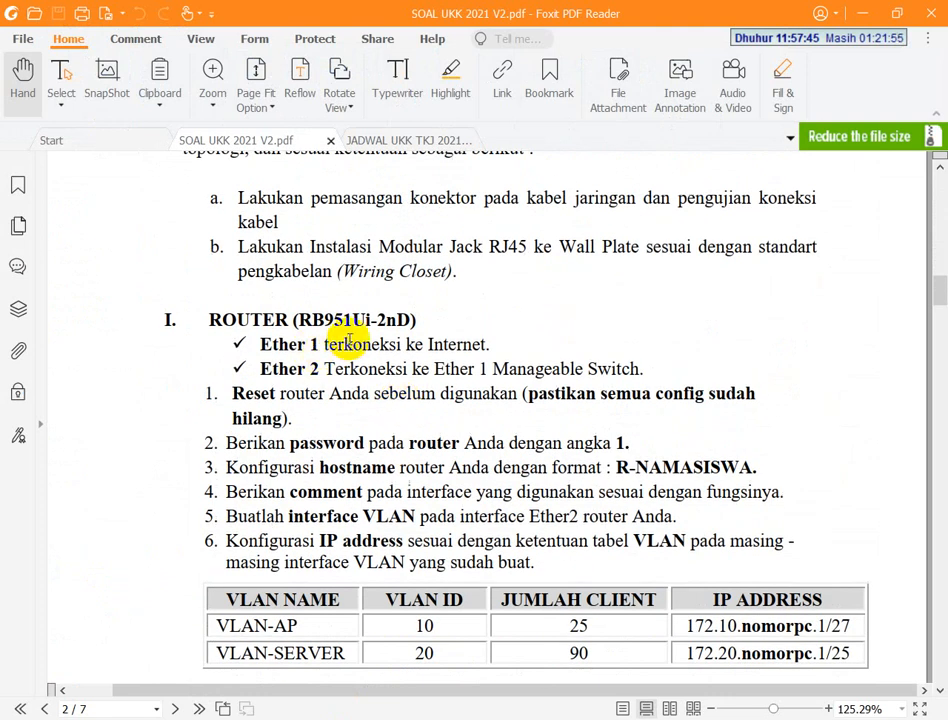
{"action": "scroll", "coordinate": [271, 328], "scroll_direction": "up", "scroll_amount": 1}
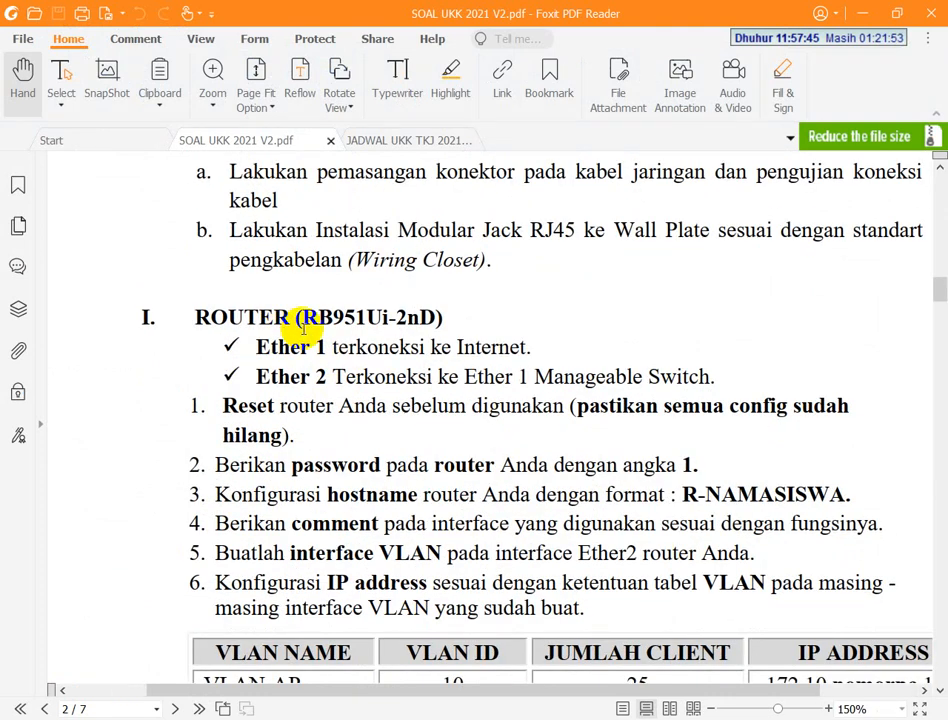
{"action": "scroll", "coordinate": [303, 328], "scroll_direction": "up", "scroll_amount": 1}
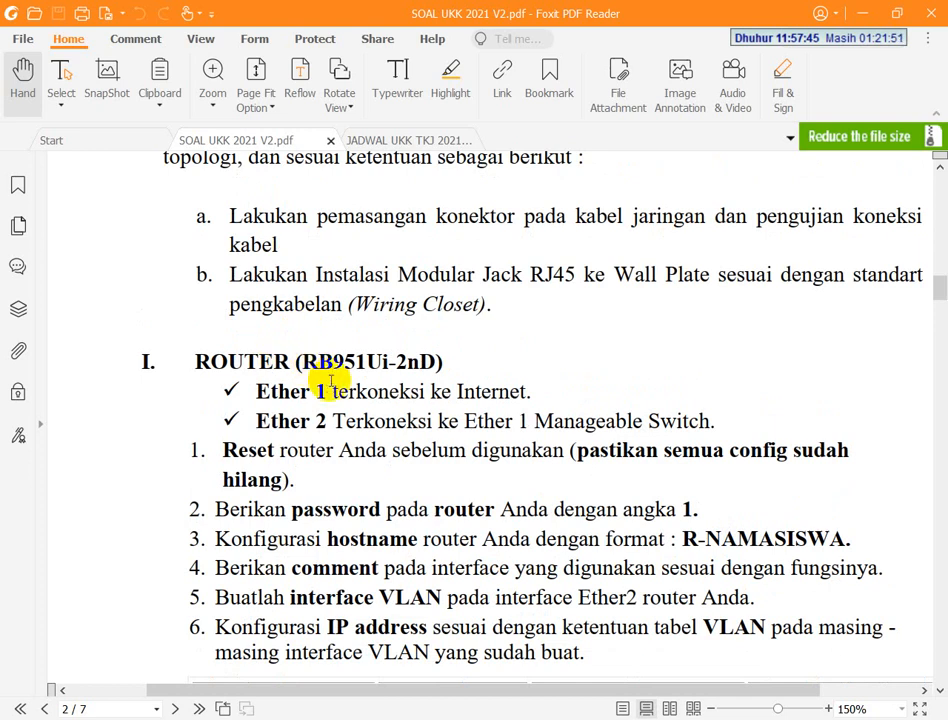
{"action": "left_click_drag", "start_coordinate": [304, 362], "coordinate": [330, 360]}
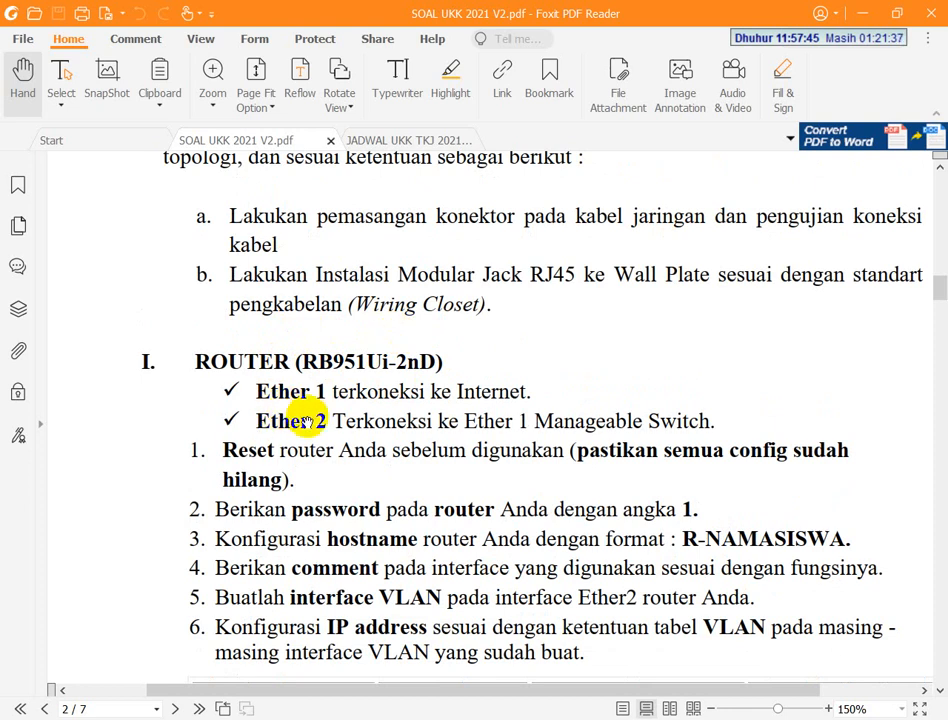
{"action": "scroll", "coordinate": [290, 418], "scroll_direction": "down", "scroll_amount": 1}
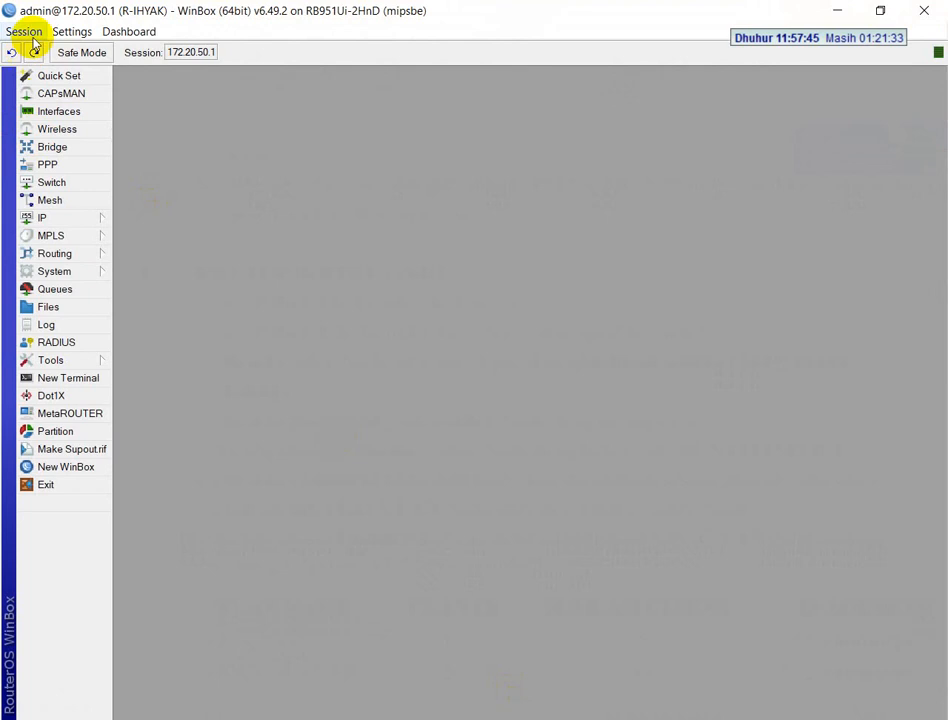
Switch to WinBox, disconnect the current router session and list the neighbouring routers
{"action": "left_click", "coordinate": [22, 31]}
{"action": "left_click", "coordinate": [74, 176]}
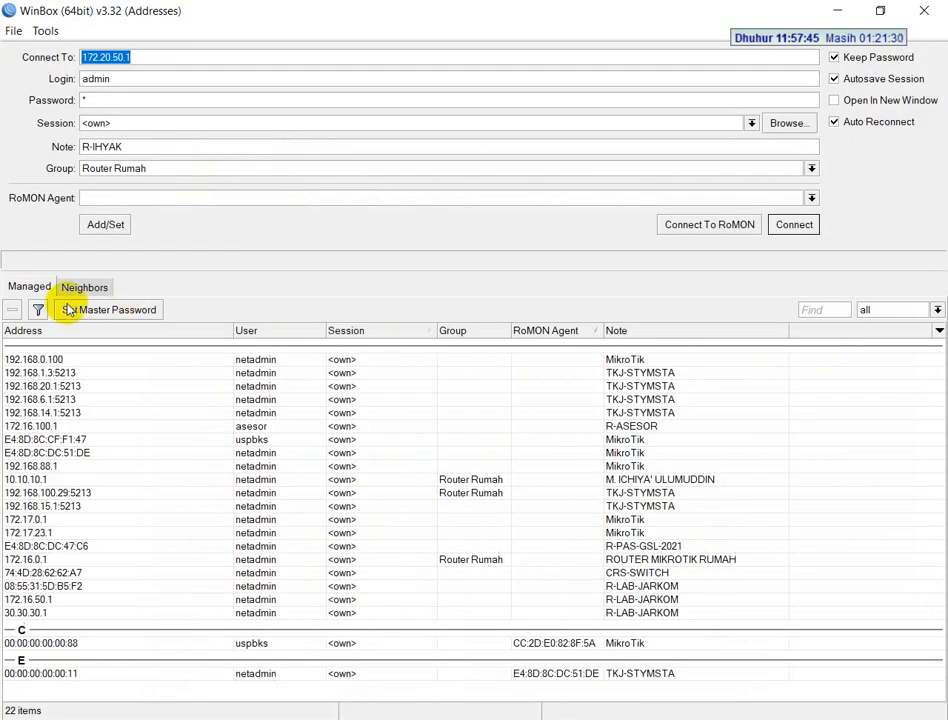
{"action": "left_click", "coordinate": [75, 289]}
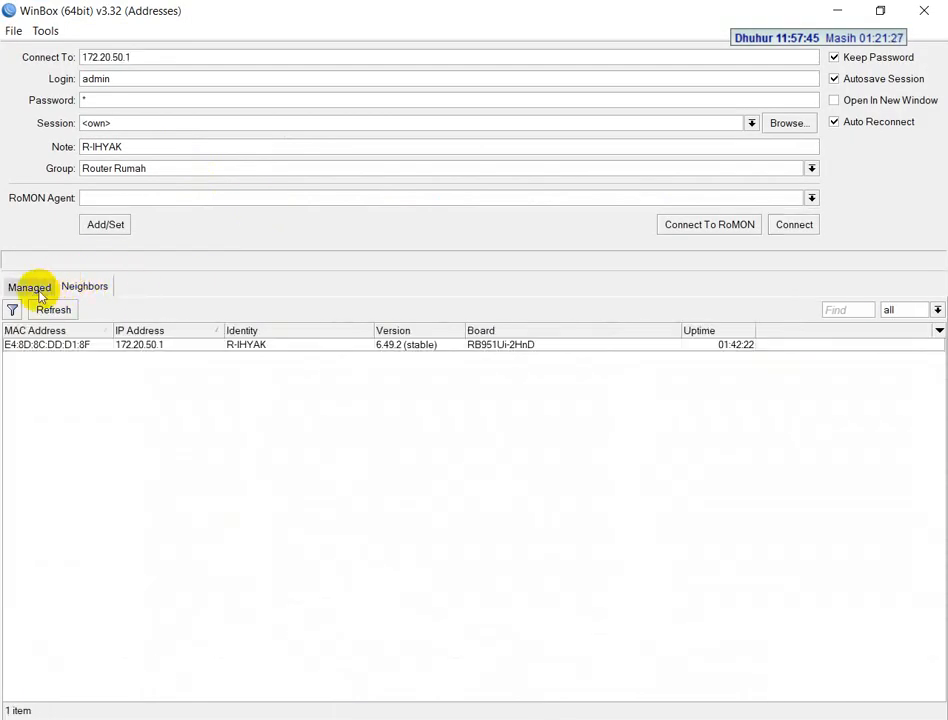
{"action": "left_click", "coordinate": [35, 287]}
{"action": "left_click", "coordinate": [86, 287]}
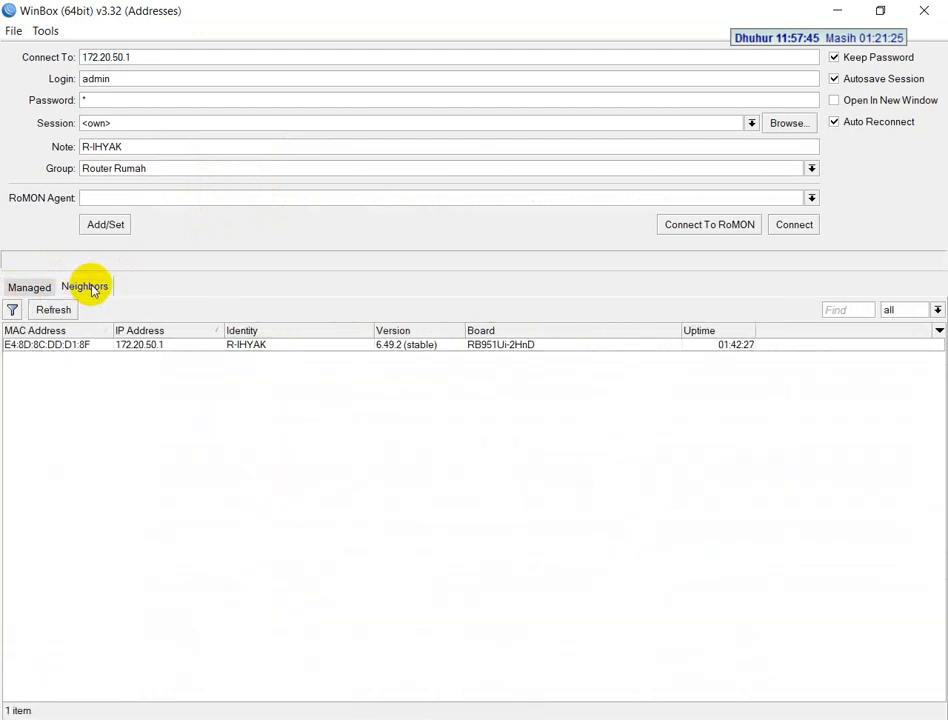
Connect to the neighbouring router at 172.20.50.1 as admin, entering the account password
{"action": "left_click", "coordinate": [146, 349]}
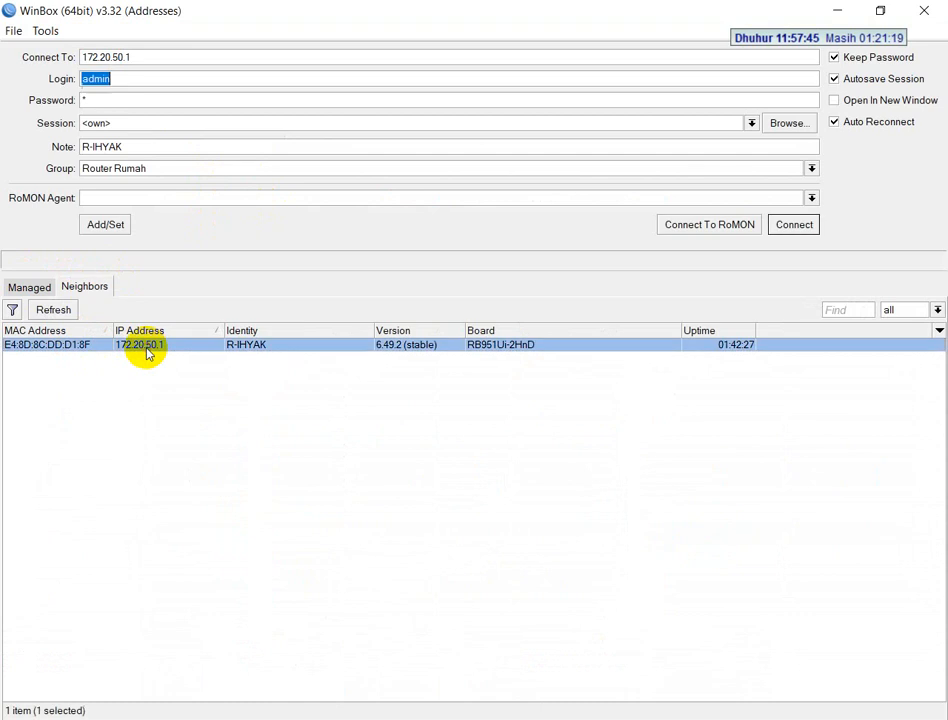
{"action": "left_click", "coordinate": [78, 100]}
{"action": "type", "text": "*"}
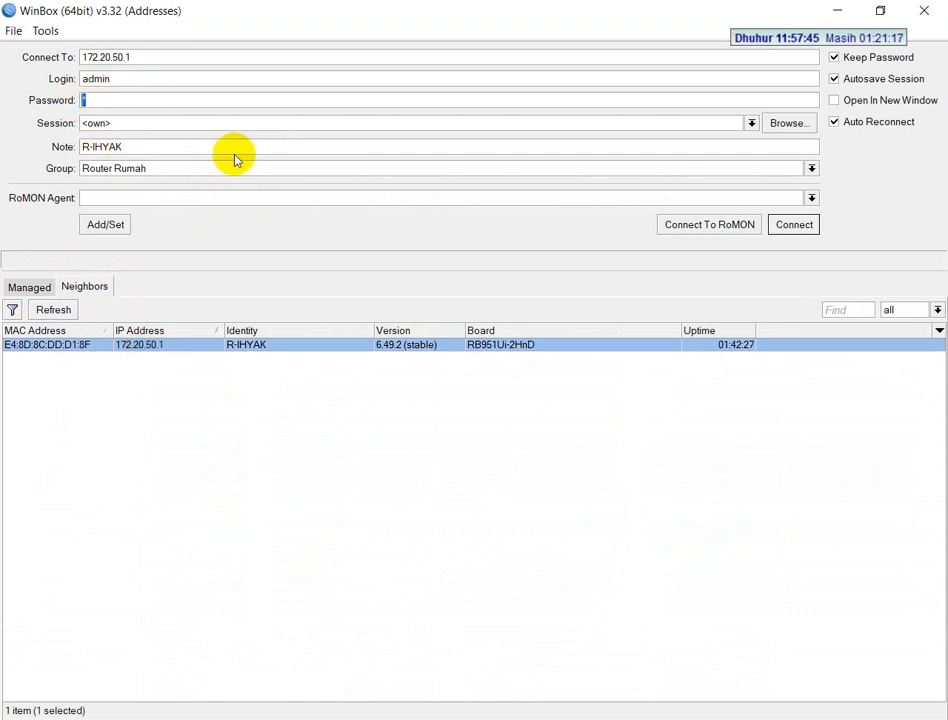
{"action": "left_click", "coordinate": [805, 228]}
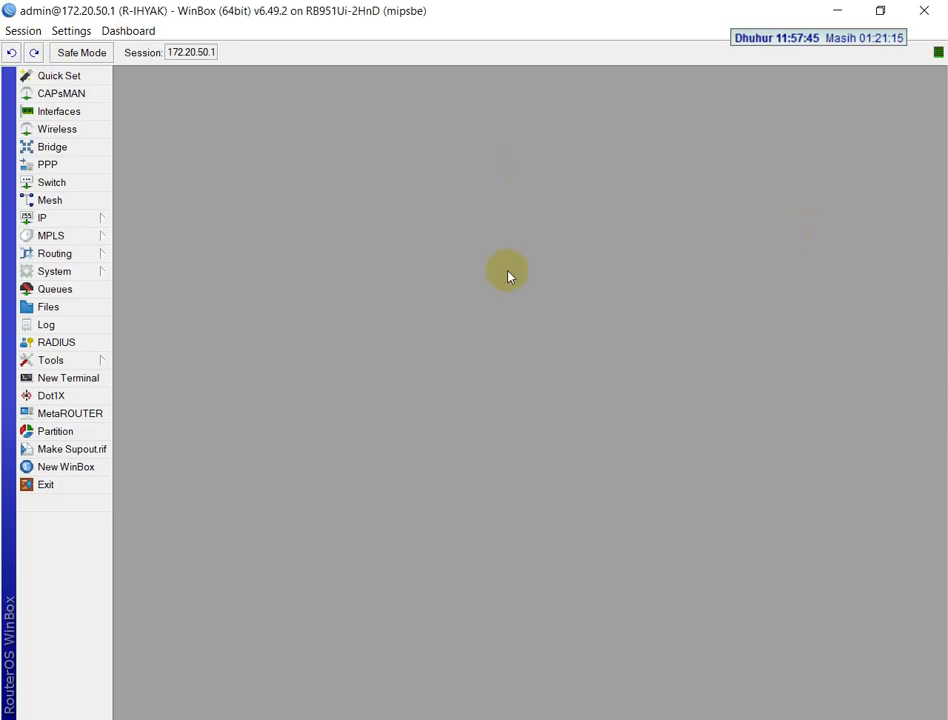
Check the router's identity against the R-NAMASISWA hostname format in the exam PDF and apply it
{"action": "key", "text": "alt+Tab"}
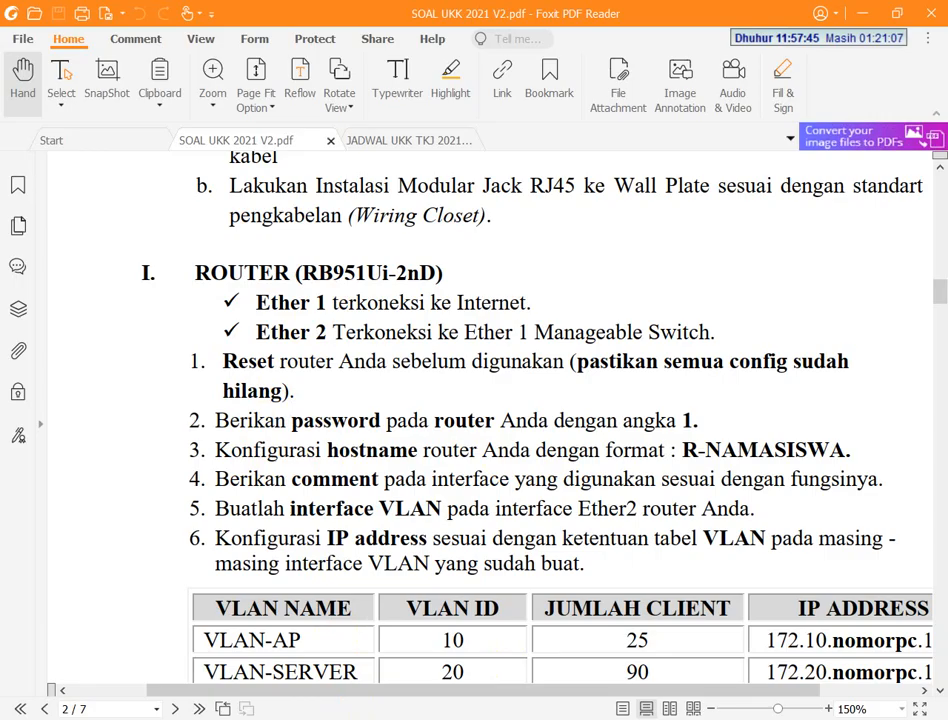
{"action": "key", "text": "alt+Tab"}
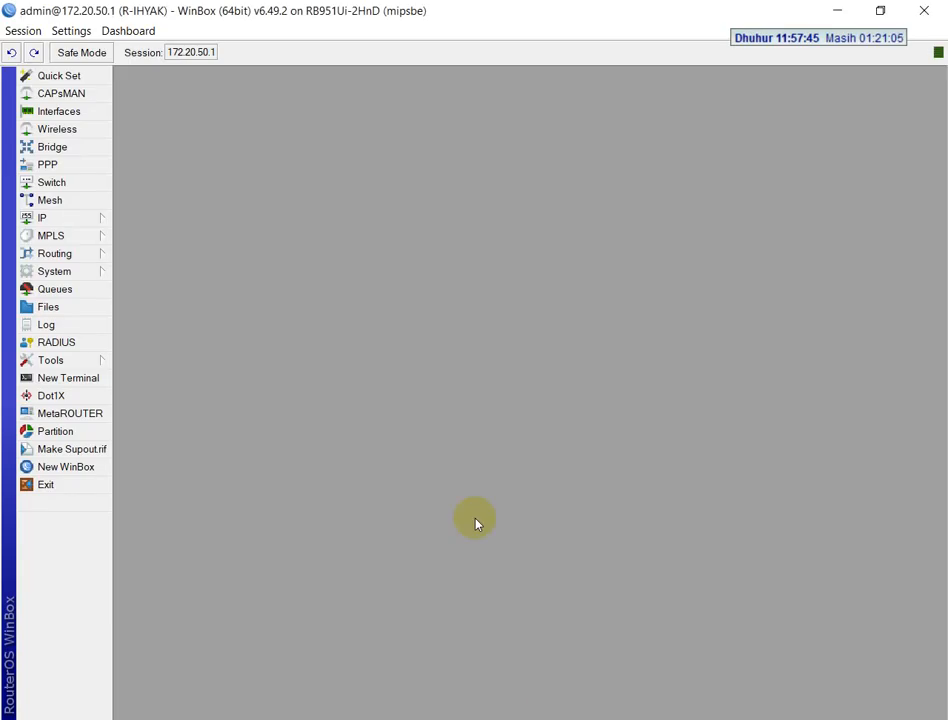
{"action": "left_click", "coordinate": [78, 271]}
{"action": "left_click", "coordinate": [138, 380]}
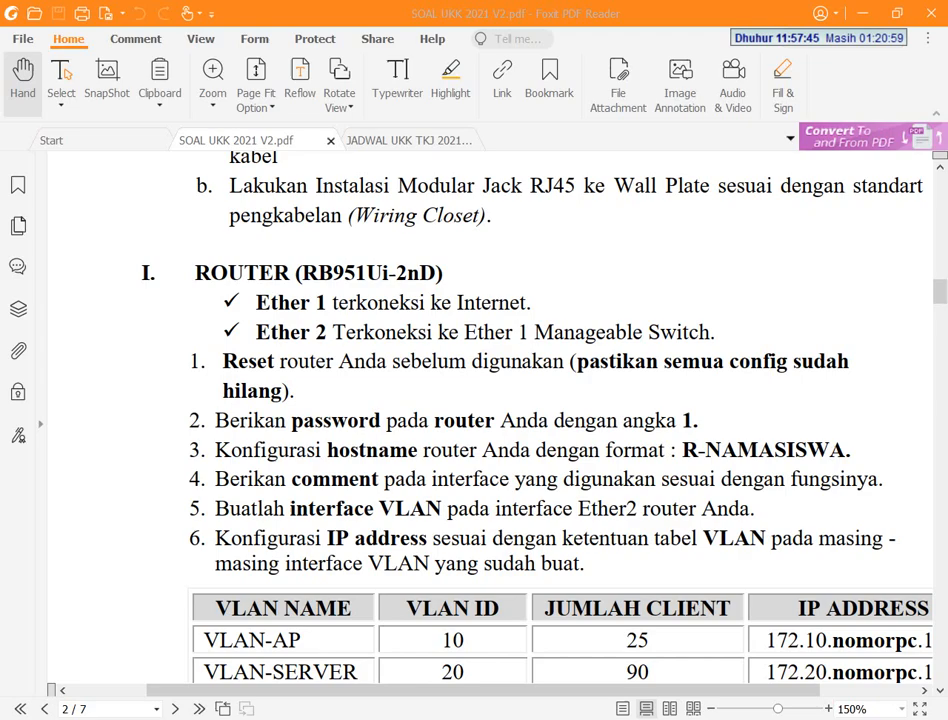
{"action": "key", "text": "alt+Tab"}
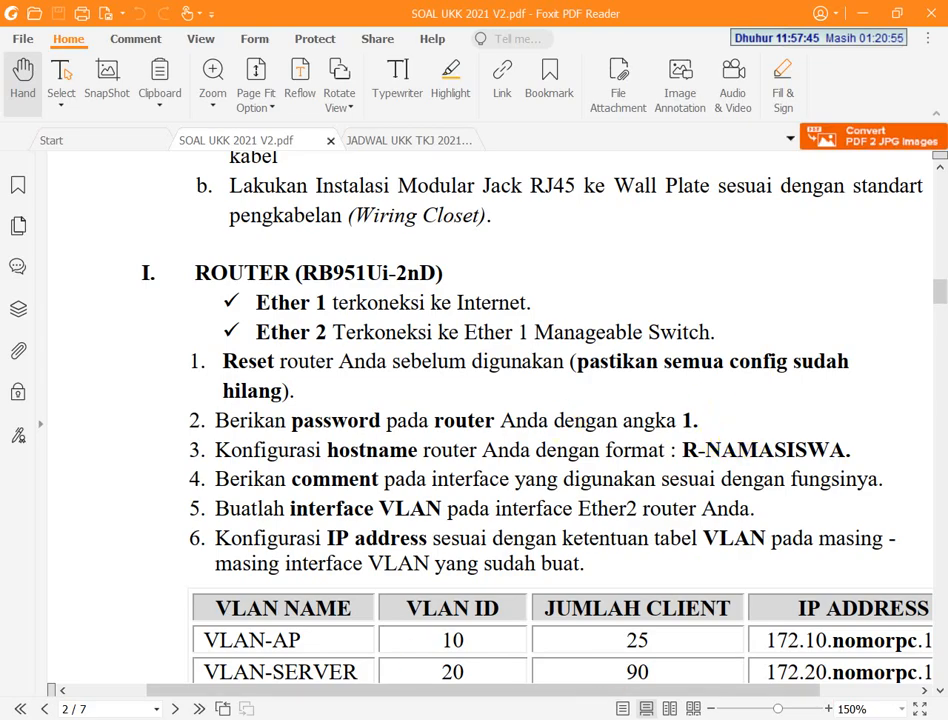
{"action": "key", "text": "alt+Tab"}
{"action": "left_click", "coordinate": [588, 421]}
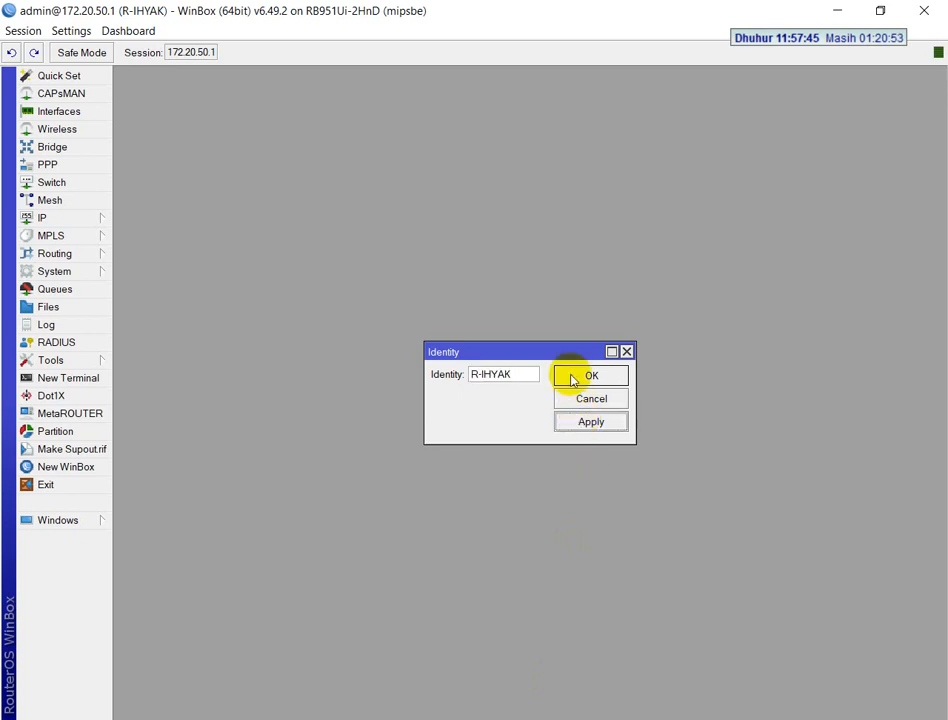
{"action": "left_click", "coordinate": [588, 376]}
Consult the exam's interface comment task and check the comments on ether1 and ether2 in the router's interface list
{"action": "key", "text": "alt+Tab"}
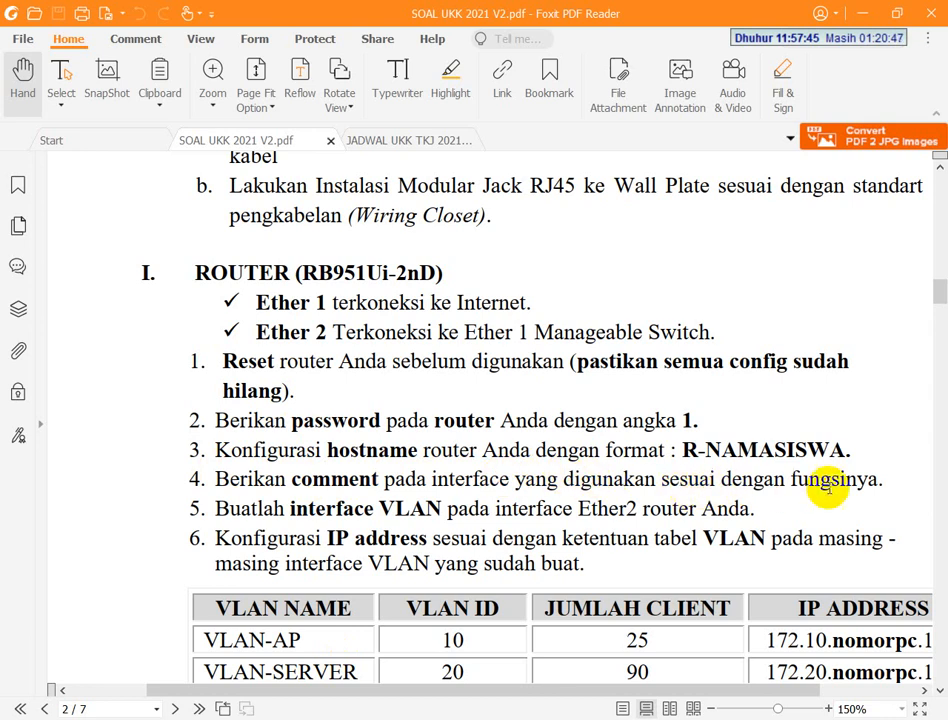
{"action": "key", "text": "alt+Tab"}
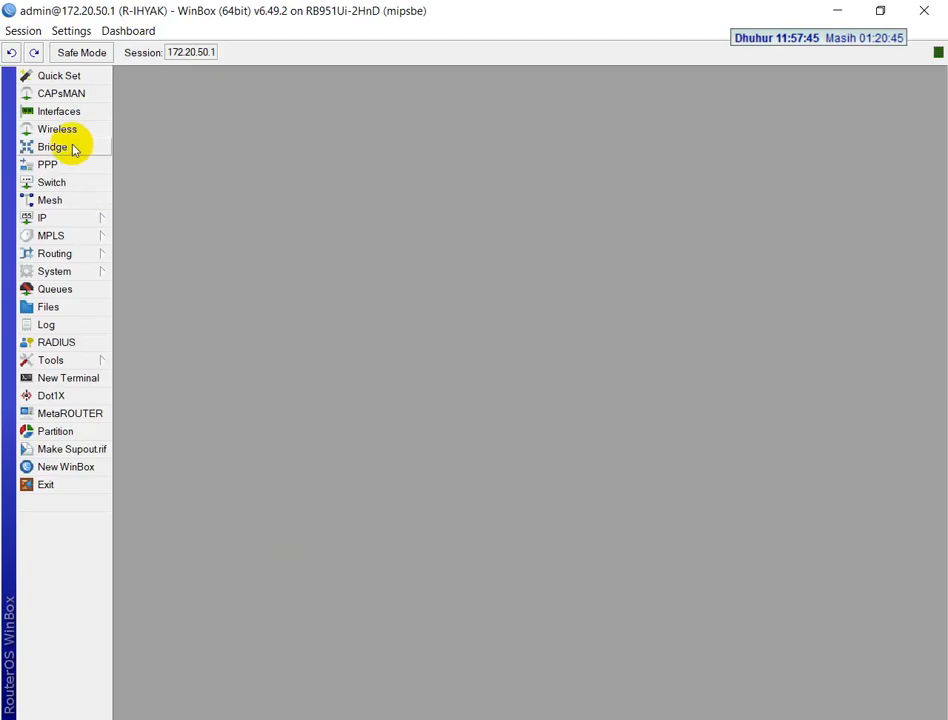
{"action": "left_click", "coordinate": [70, 111]}
{"action": "left_click", "coordinate": [145, 324]}
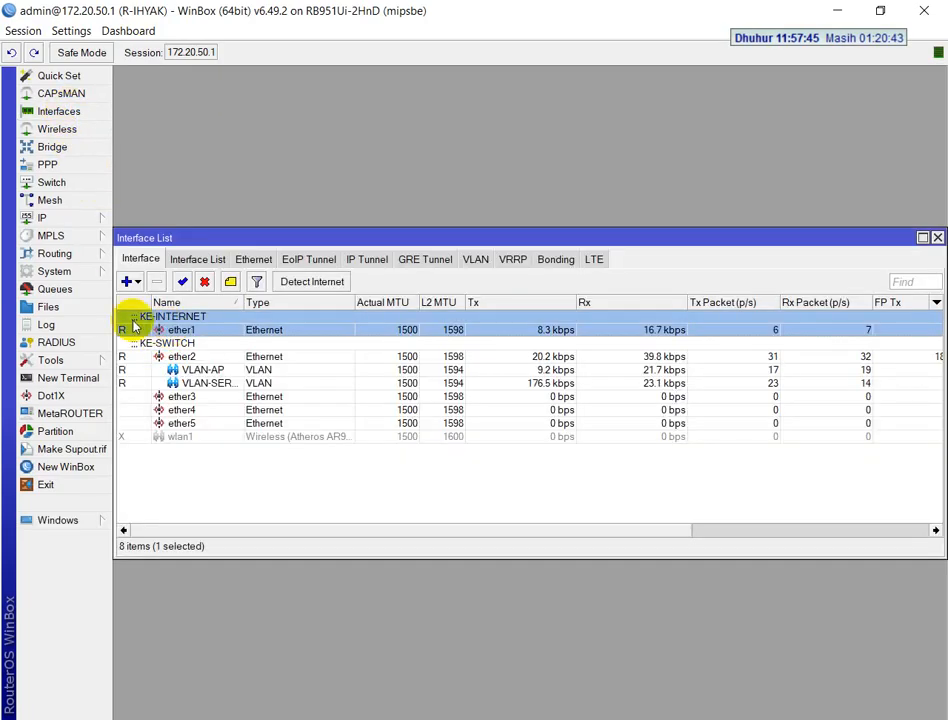
{"action": "left_click", "coordinate": [186, 350]}
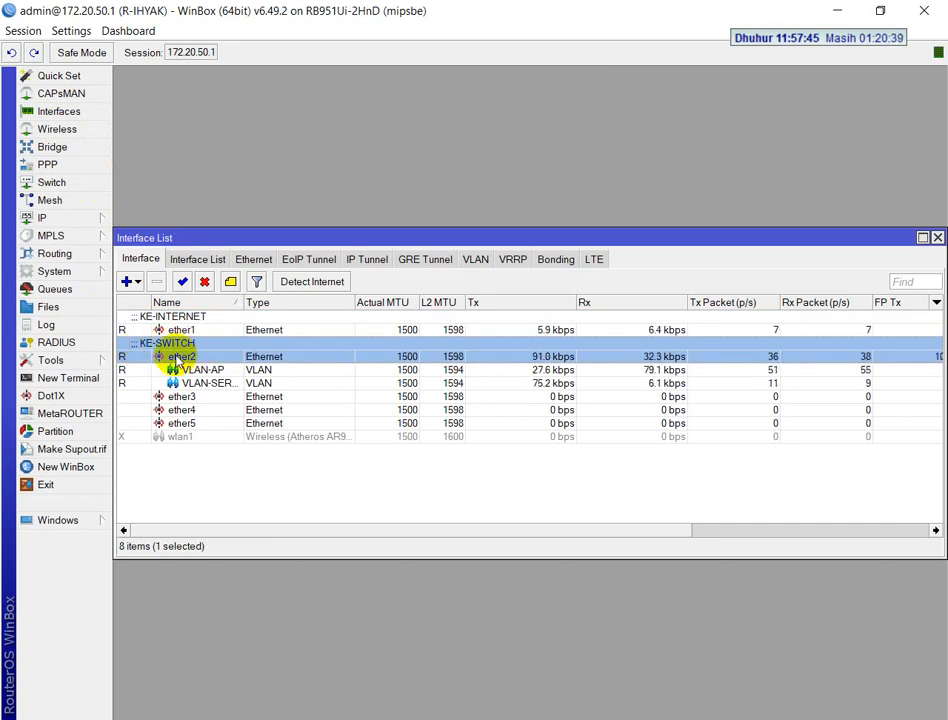
Add the comment VLAN-AP to the VLAN-AP interface
{"action": "left_click", "coordinate": [190, 369]}
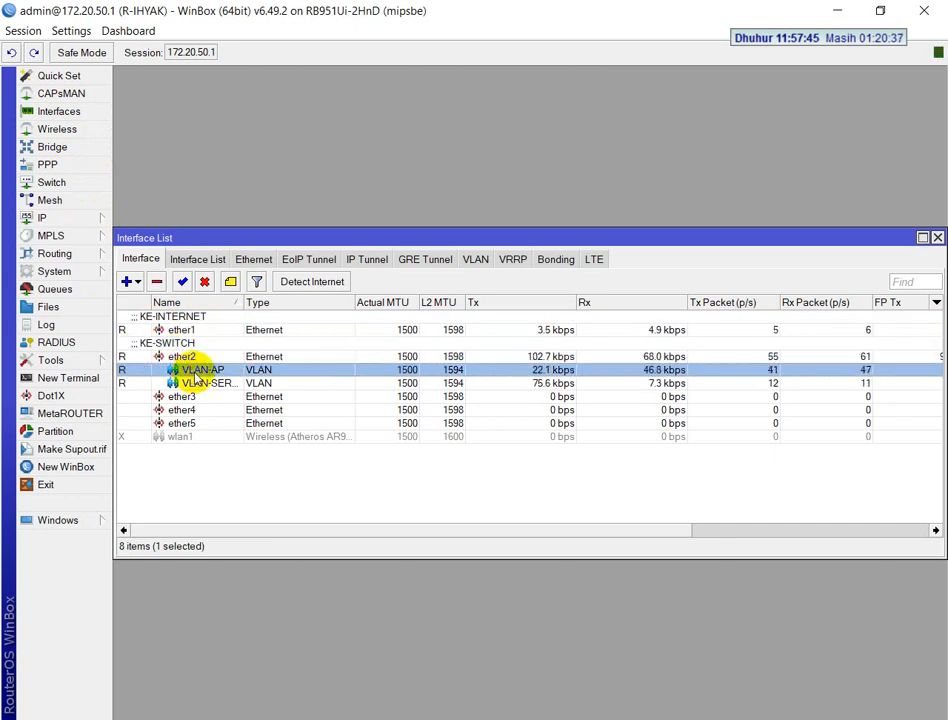
{"action": "right_click", "coordinate": [196, 375]}
{"action": "left_click", "coordinate": [286, 605]}
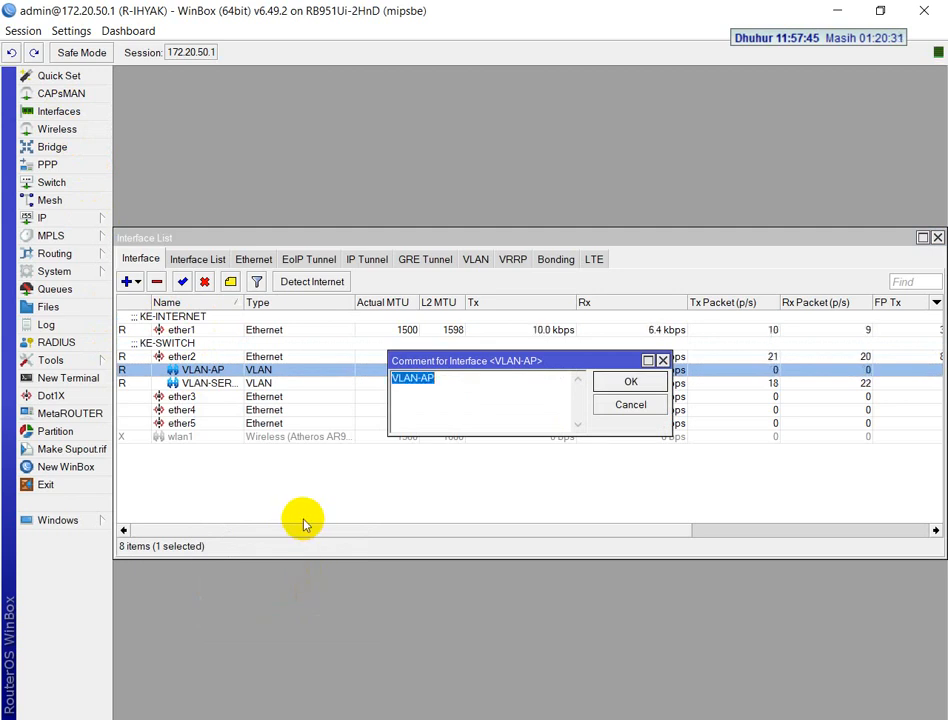
{"action": "key", "text": "Return"}
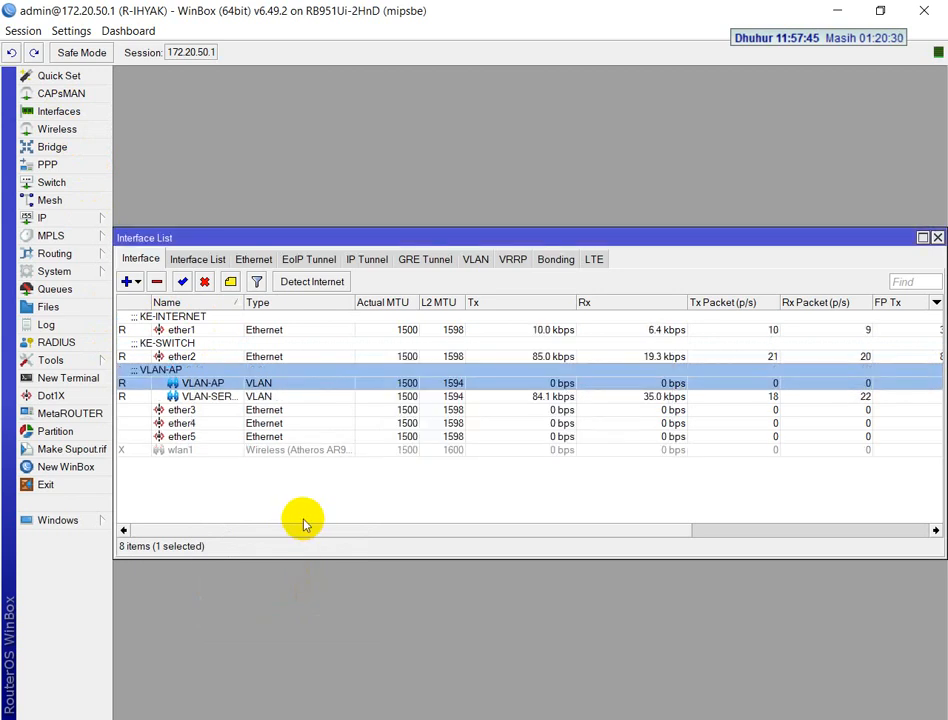
Add the comment VLAN-SERVER to the VLAN-SERVER interface and close the interface list
{"action": "left_click", "coordinate": [257, 398]}
{"action": "right_click", "coordinate": [258, 397]}
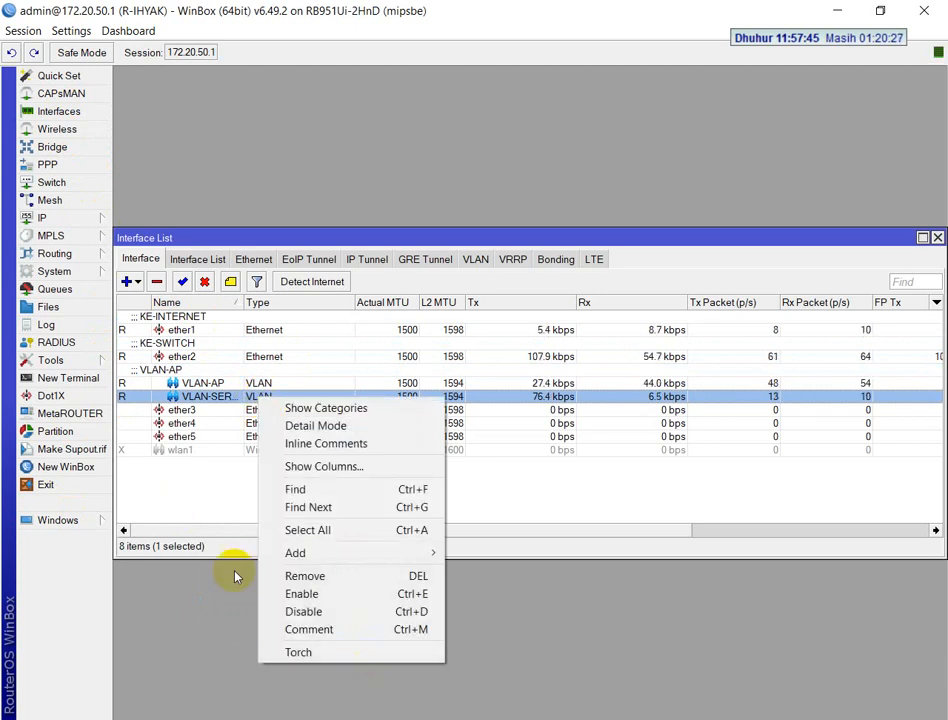
{"action": "left_click", "coordinate": [219, 397]}
{"action": "key", "text": "ctrl+m"}
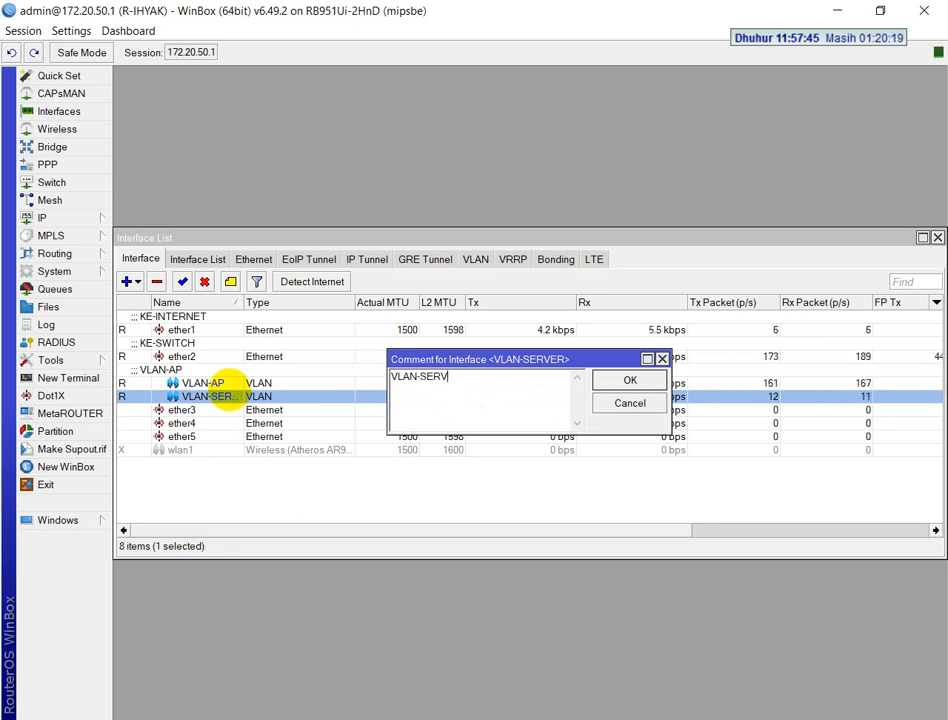
{"action": "type", "text": "VLAN-SERVER"}
{"action": "key", "text": "Return"}
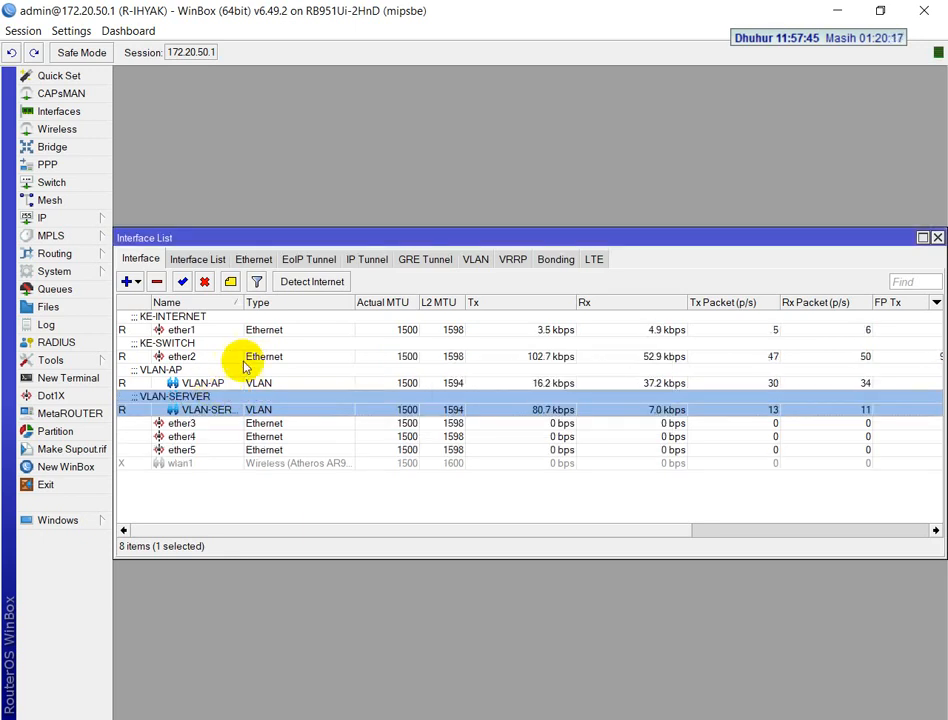
{"action": "left_click", "coordinate": [936, 238]}
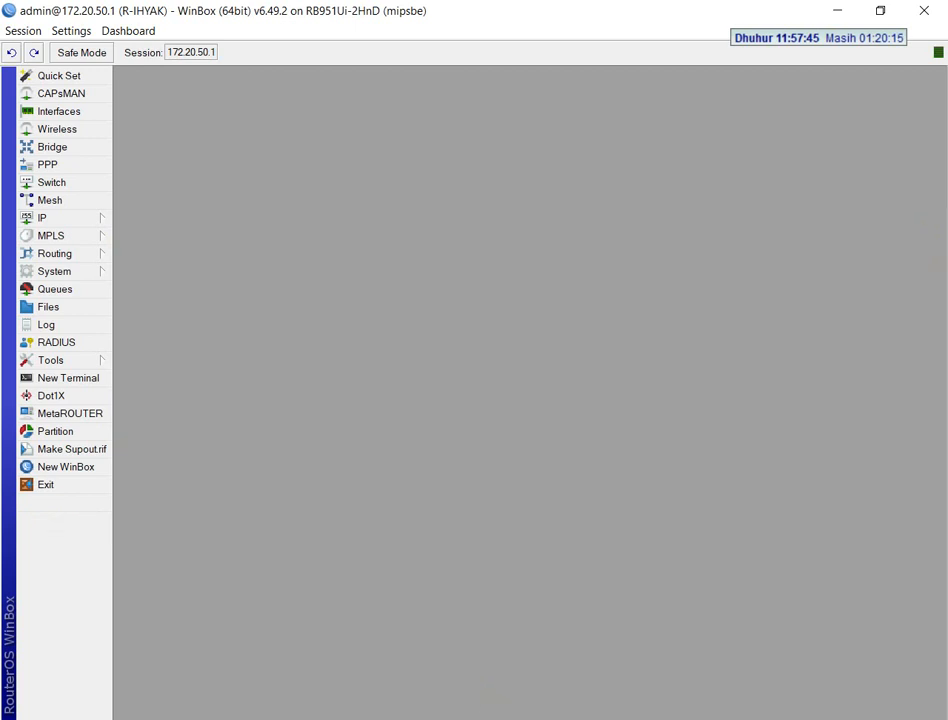
Consult the exam's VLAN task and open the VLAN-AP interface's properties to check its VLAN ID and parent interface
{"action": "key", "text": "alt+Tab"}
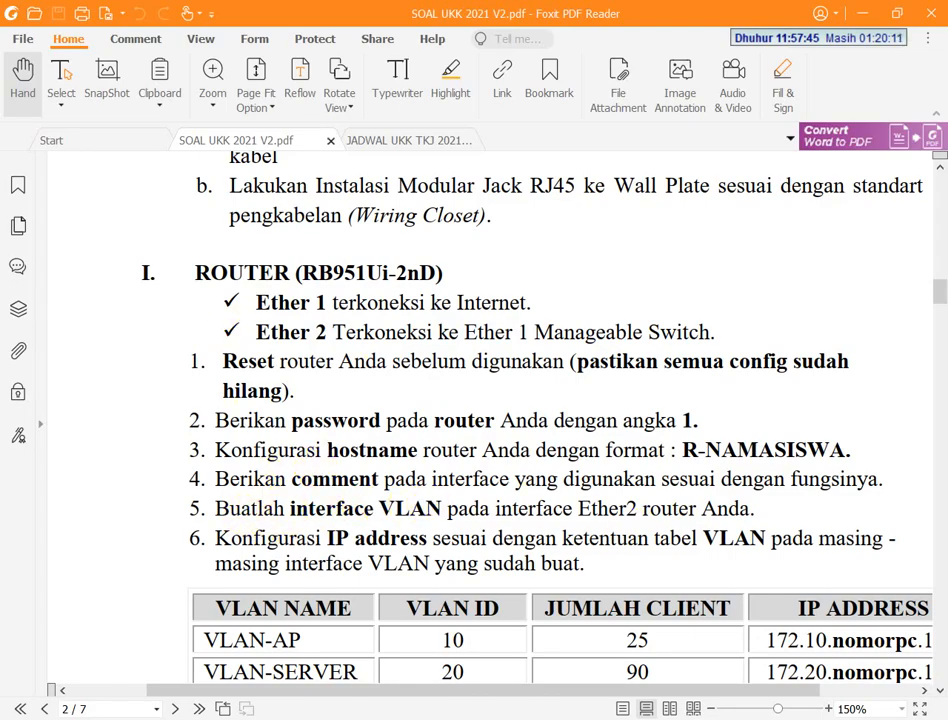
{"action": "key", "text": "alt+Tab"}
{"action": "left_click", "coordinate": [55, 110]}
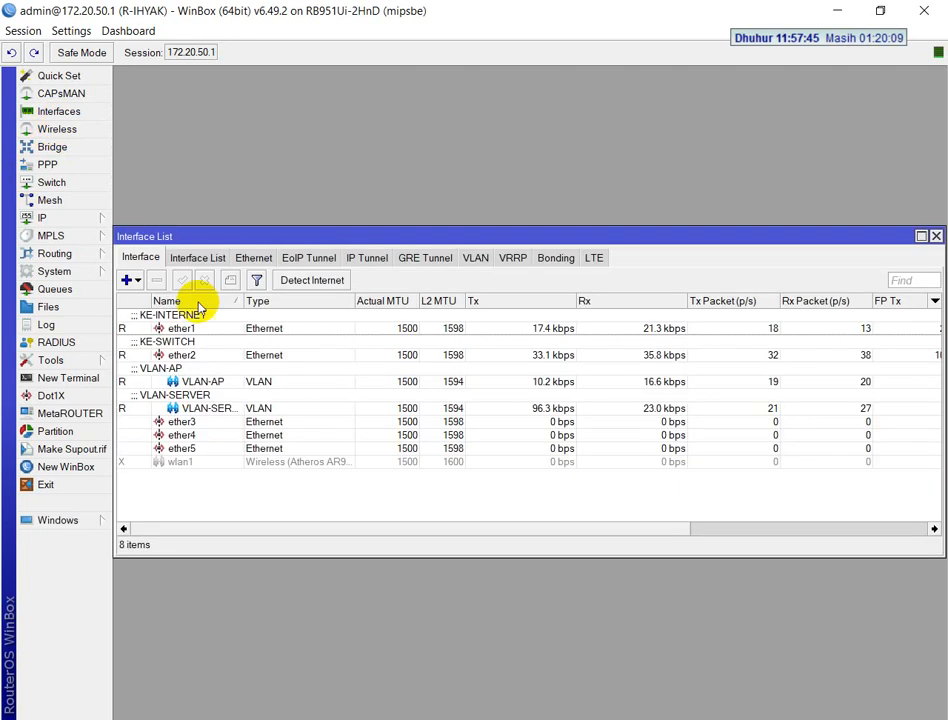
{"action": "left_click", "coordinate": [183, 380]}
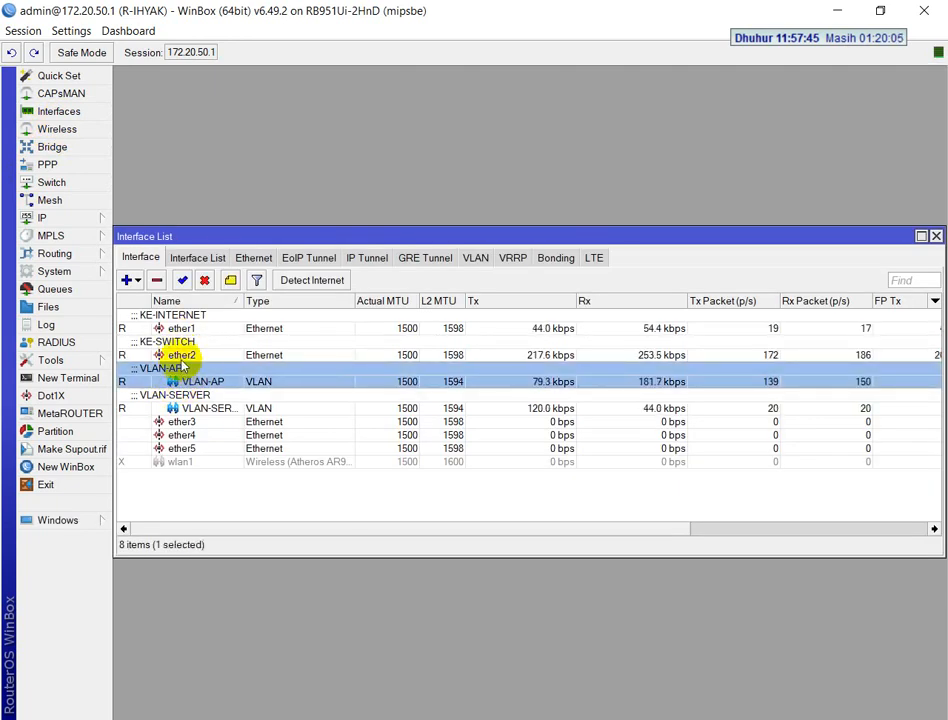
{"action": "double_click", "coordinate": [190, 383]}
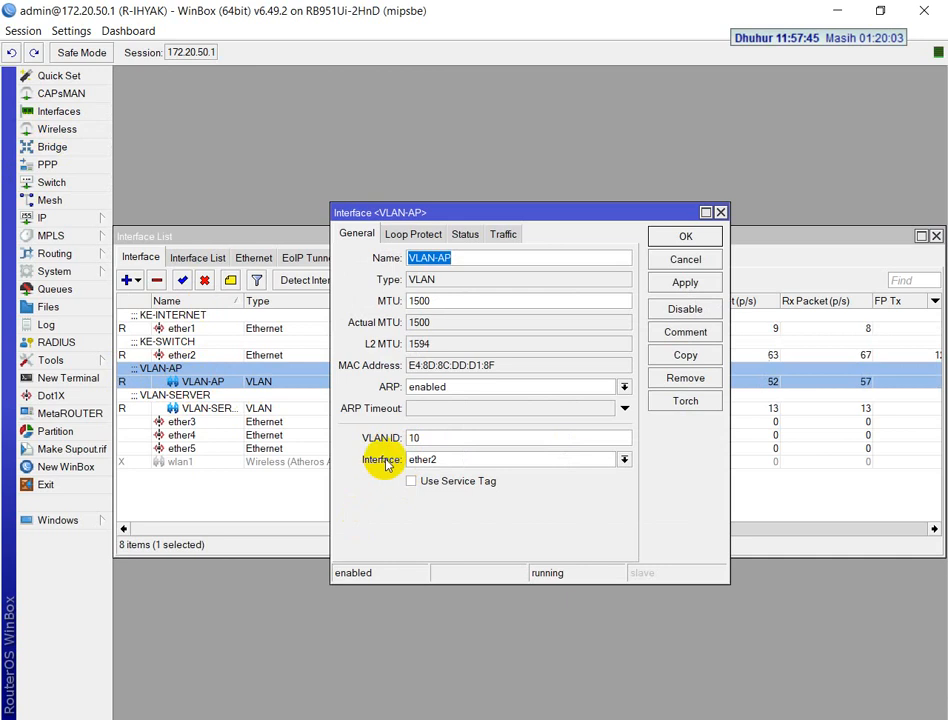
Close the VLAN-AP properties and interface list, and consult the exam's IP address task with its VLAN table
{"action": "left_click", "coordinate": [663, 243]}
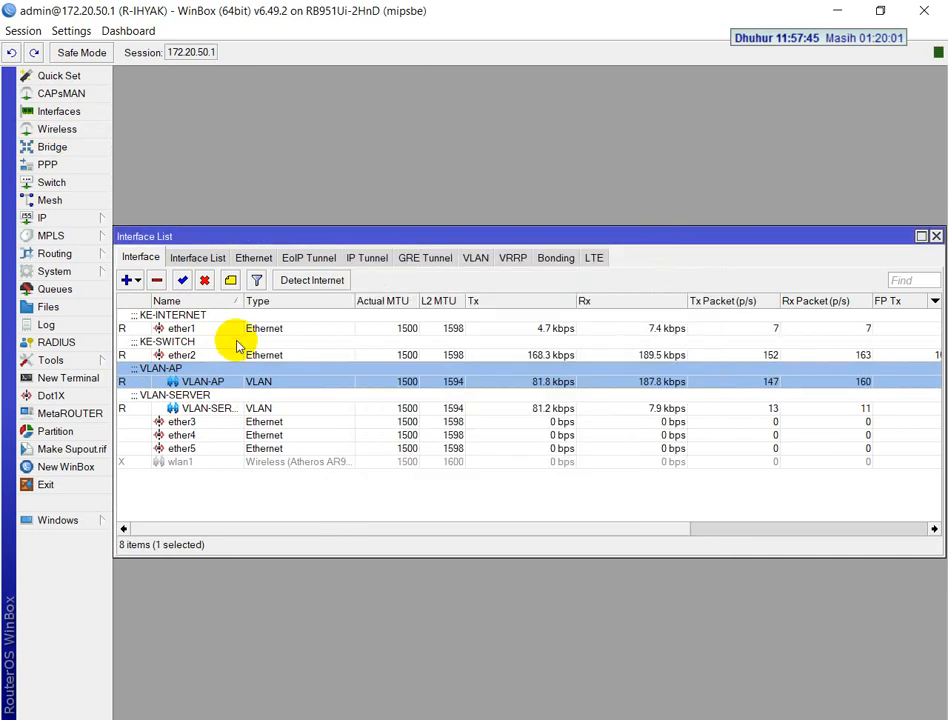
{"action": "left_click", "coordinate": [936, 236]}
{"action": "key", "text": "alt+Tab"}
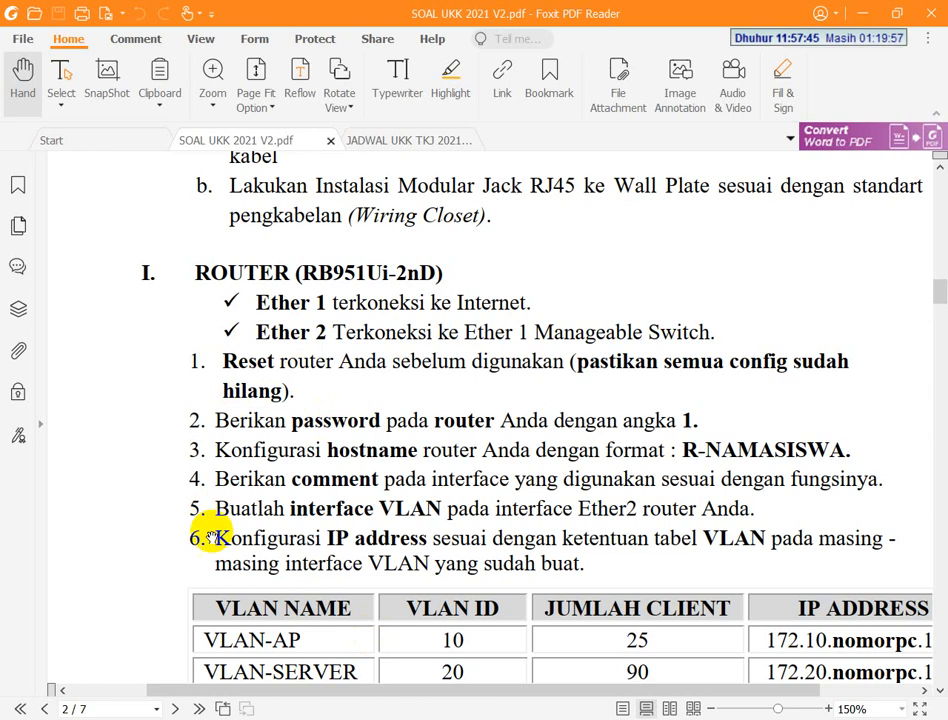
{"action": "scroll", "coordinate": [258, 533], "scroll_direction": "down", "scroll_amount": 3}
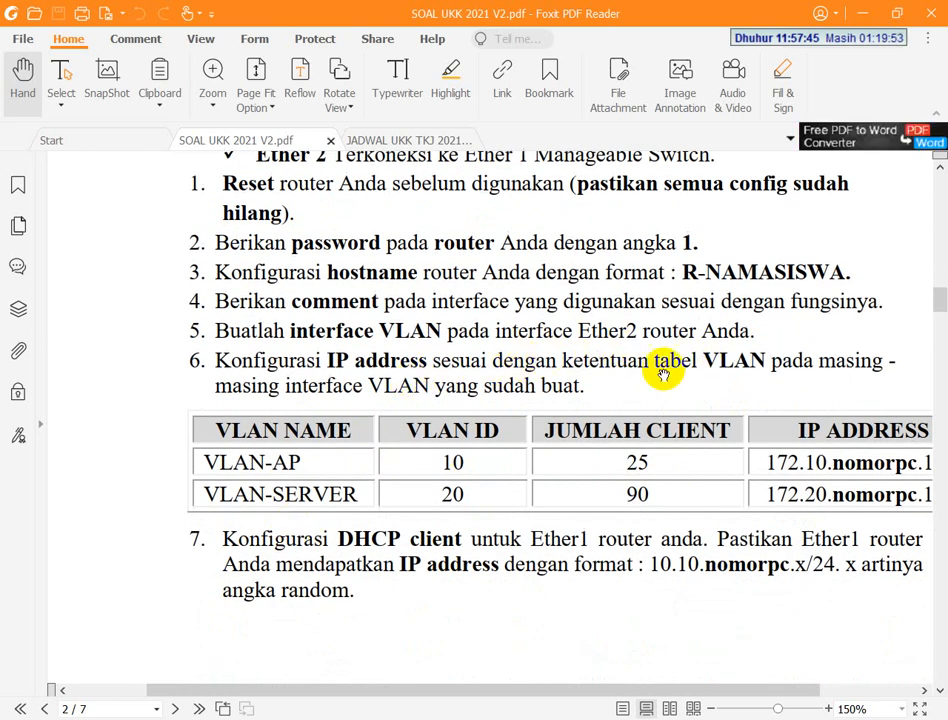
{"action": "left_click_drag", "start_coordinate": [475, 536], "coordinate": [364, 531]}
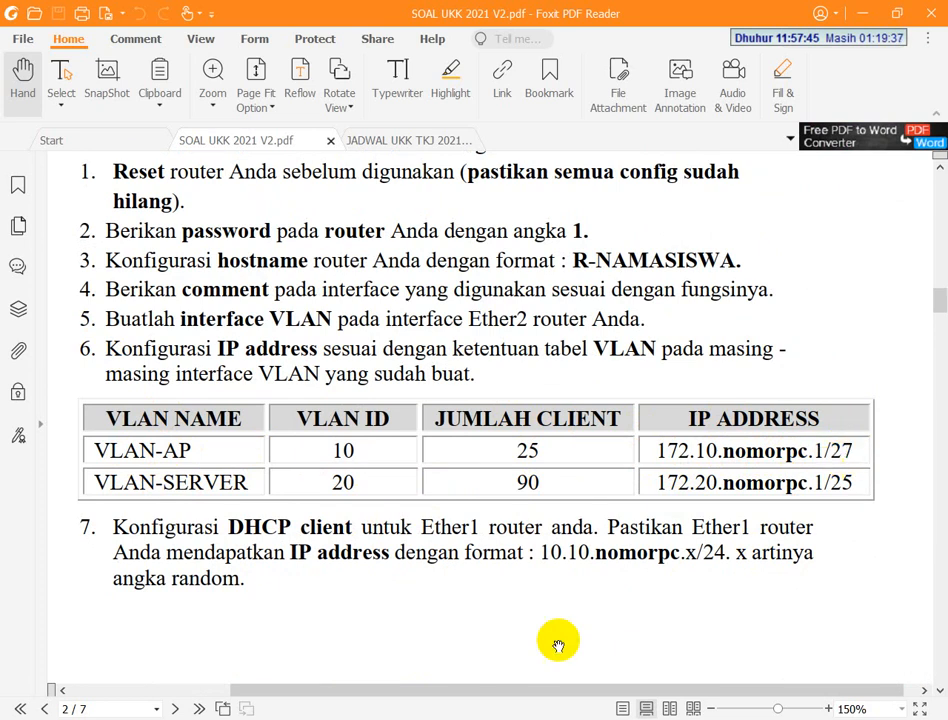
Open the router's IP address list and check the VLAN-AP and VLAN-SERVER entries against the exam table
{"action": "key", "text": "alt+Tab"}
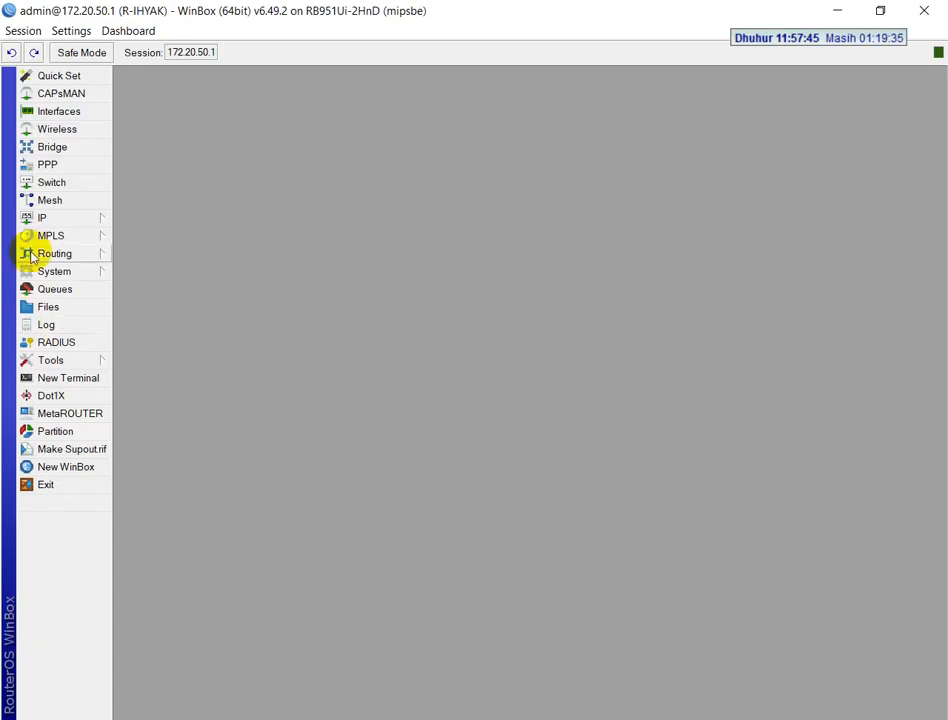
{"action": "left_click", "coordinate": [42, 218]}
{"action": "left_click", "coordinate": [147, 255]}
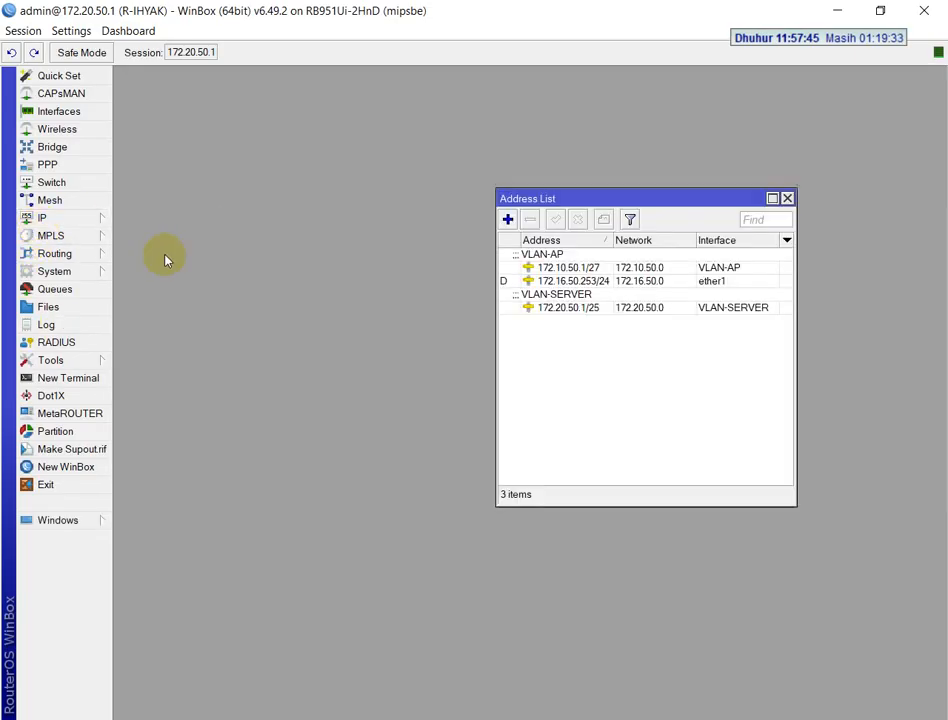
{"action": "left_click", "coordinate": [562, 265]}
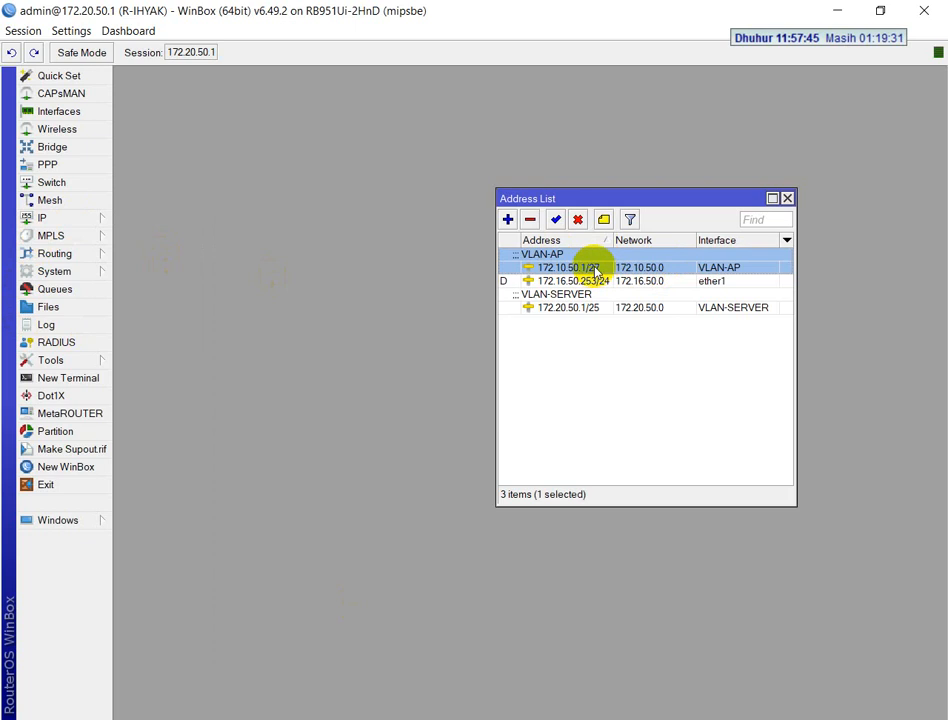
{"action": "left_click", "coordinate": [567, 297]}
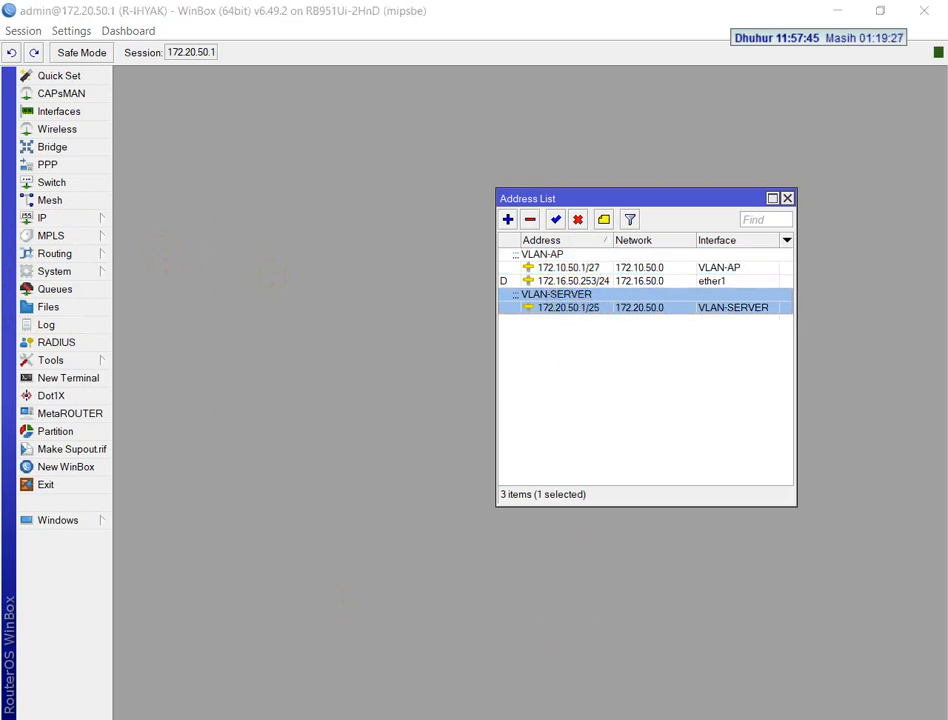
Consult the exam's DHCP client task for ether1 and close the router's address list
{"action": "key", "text": "alt+Tab"}
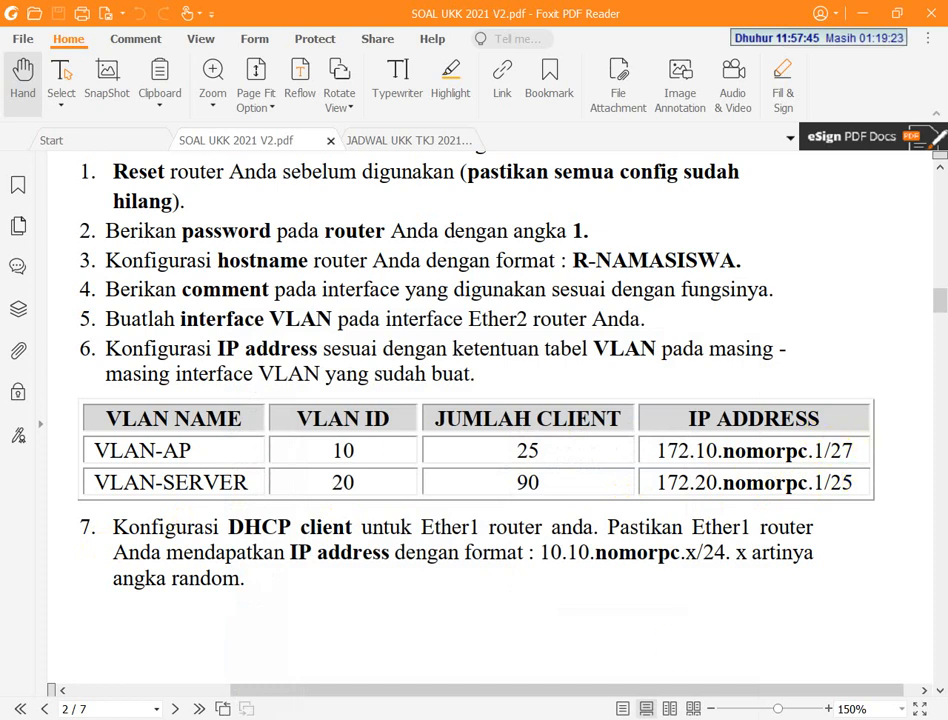
{"action": "scroll", "coordinate": [434, 423], "scroll_direction": "down", "scroll_amount": 3}
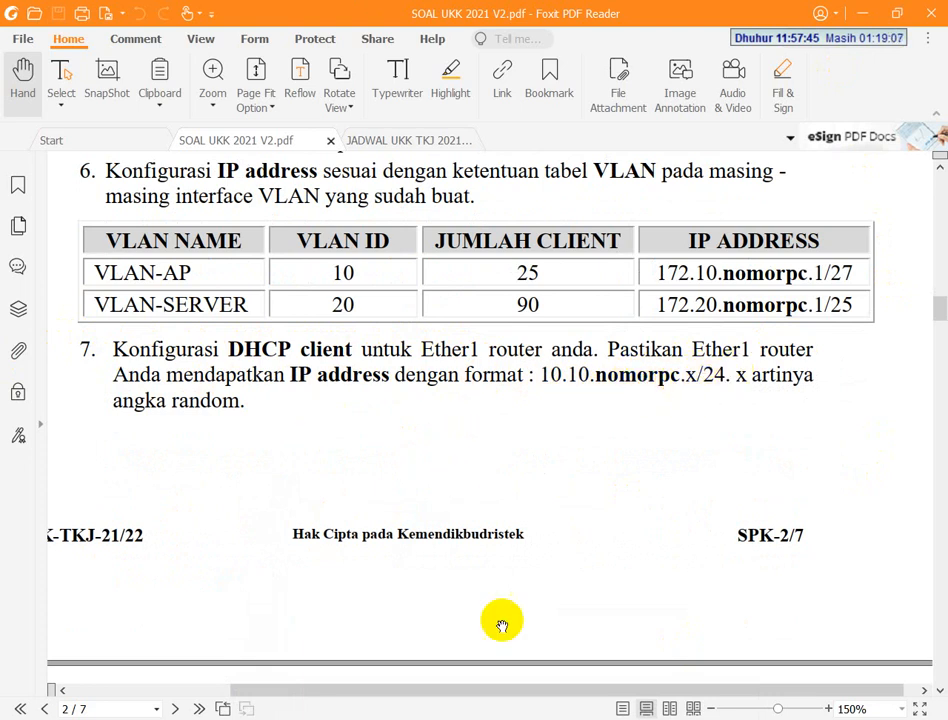
{"action": "left_click", "coordinate": [515, 718]}
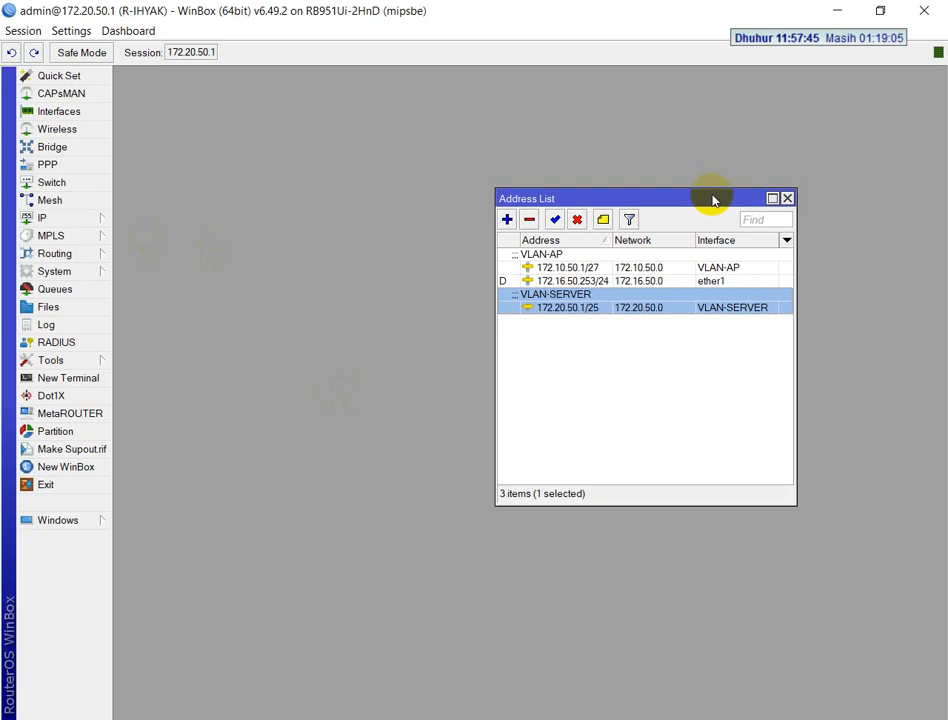
{"action": "left_click", "coordinate": [787, 198]}
Inspect the ether1 DHCP client entry with its full IP address in view, and close the DHCP client list
{"action": "left_click", "coordinate": [40, 219]}
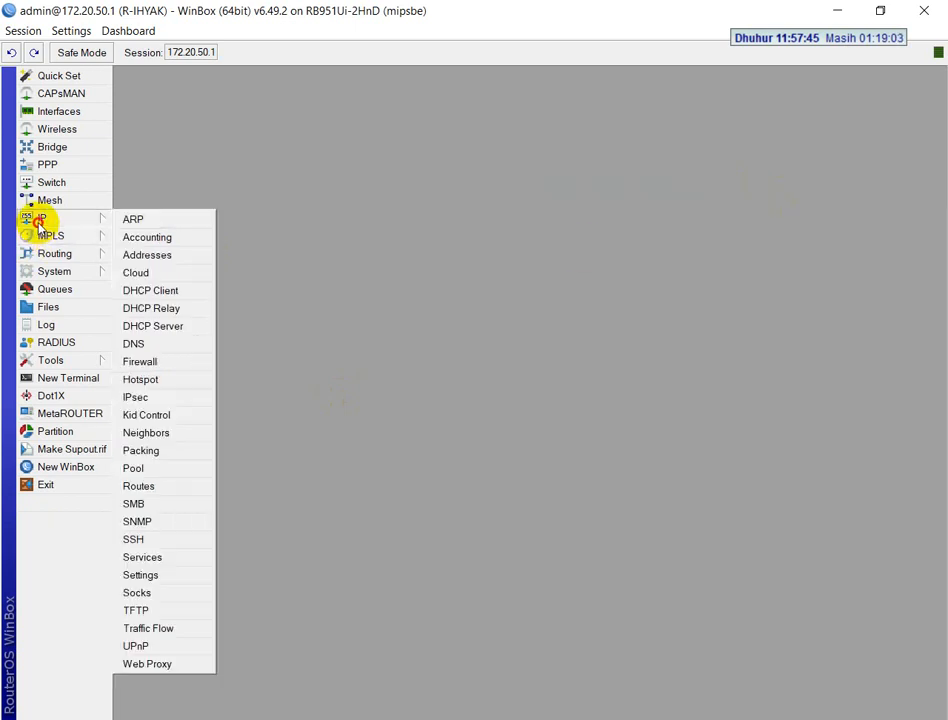
{"action": "left_click", "coordinate": [163, 291]}
{"action": "left_click", "coordinate": [461, 266]}
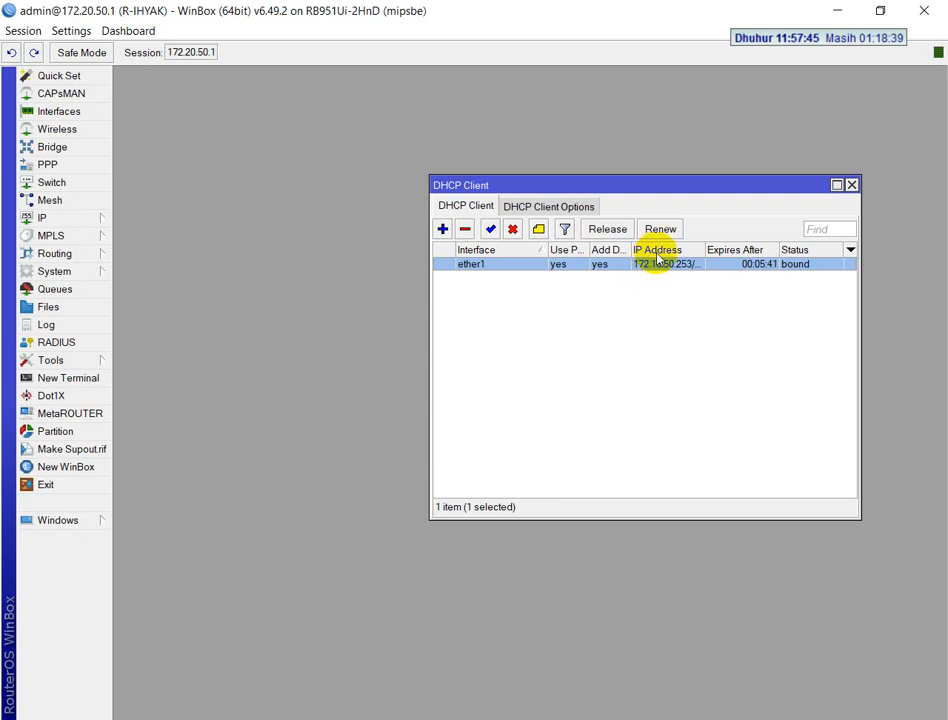
{"action": "left_click_drag", "start_coordinate": [703, 248], "coordinate": [722, 248]}
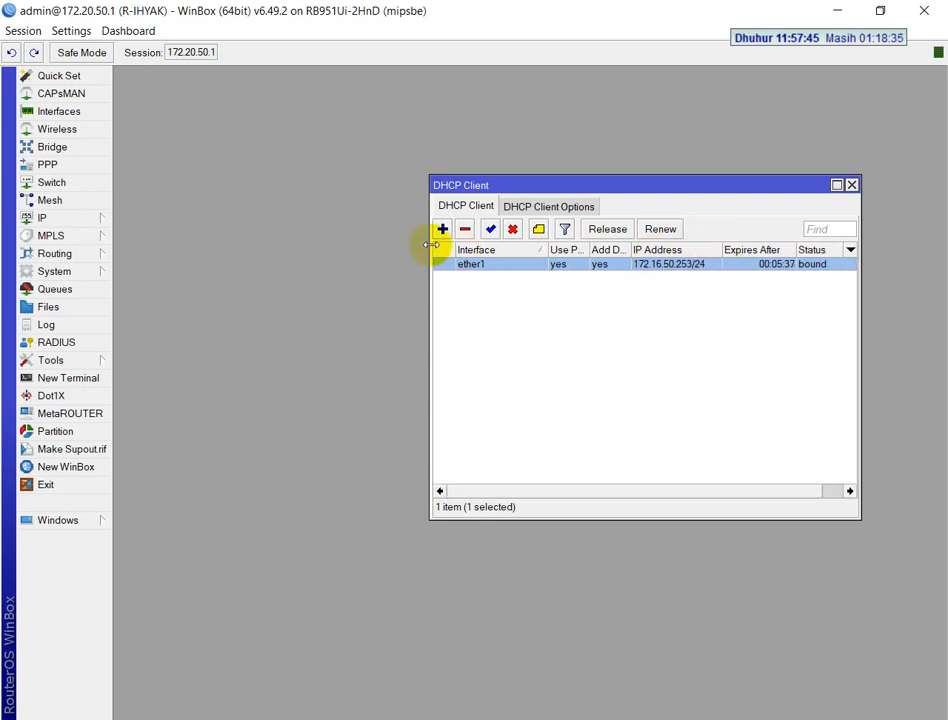
{"action": "left_click_drag", "start_coordinate": [429, 239], "coordinate": [289, 231]}
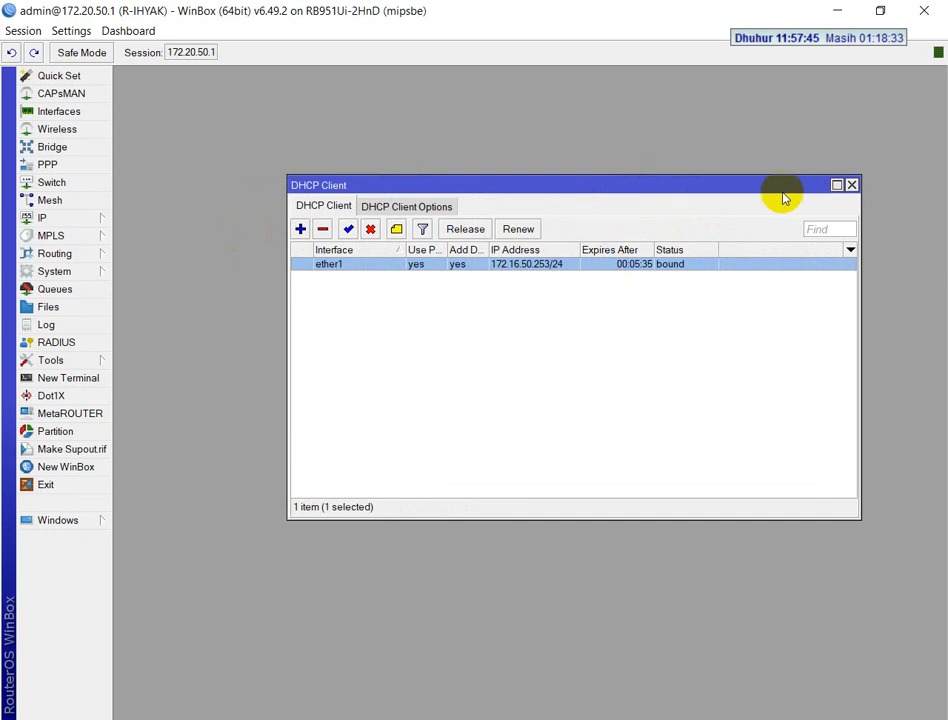
{"action": "left_click", "coordinate": [851, 185]}
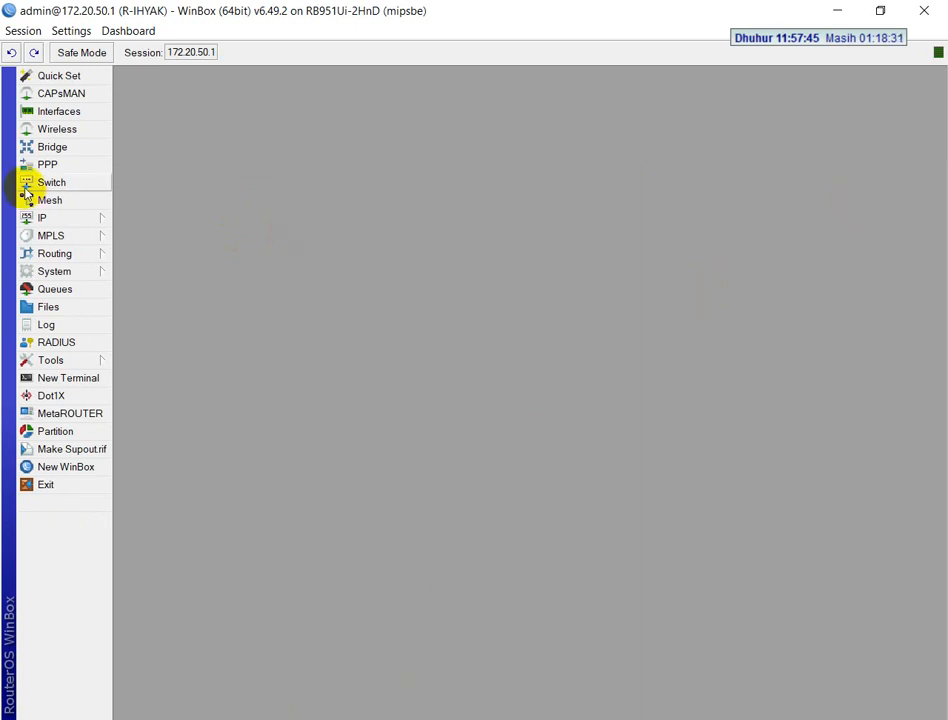
Check the dynamic ether1 entry in the router's IP address list and close the list
{"action": "left_click", "coordinate": [42, 217]}
{"action": "left_click", "coordinate": [176, 254]}
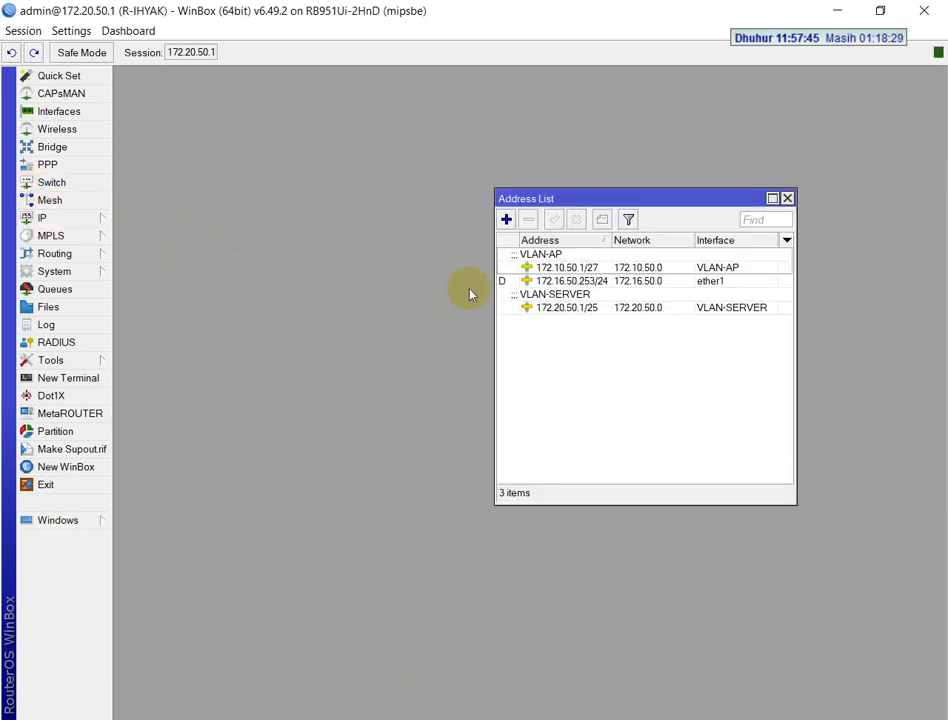
{"action": "left_click", "coordinate": [722, 283]}
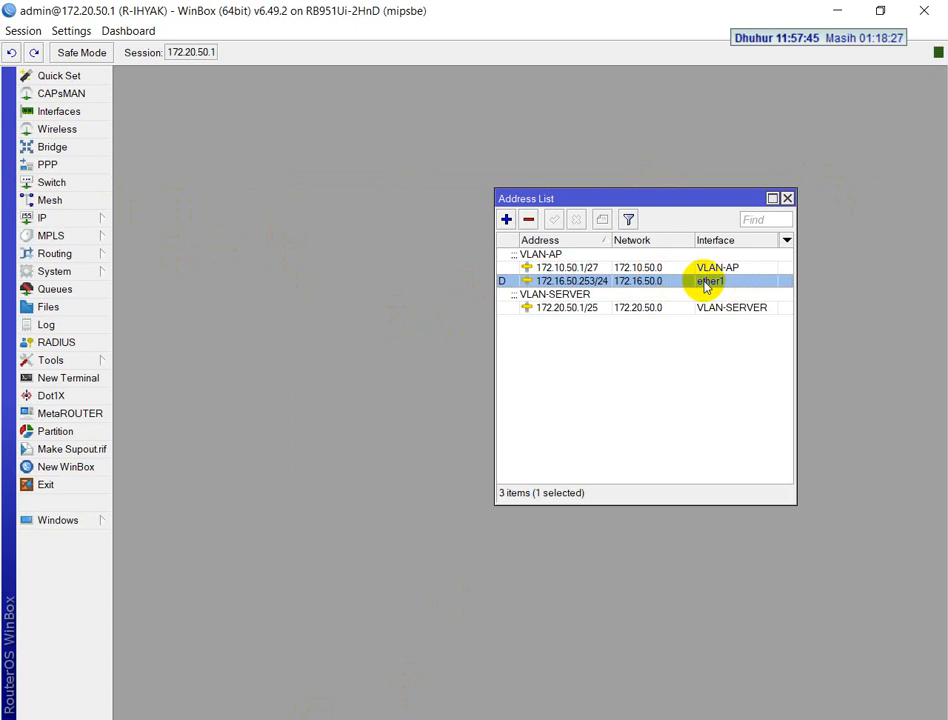
{"action": "left_click", "coordinate": [787, 198]}
Consult the exam's RoMON task for the required enabled state, ID and secret
{"action": "left_click", "coordinate": [380, 714]}
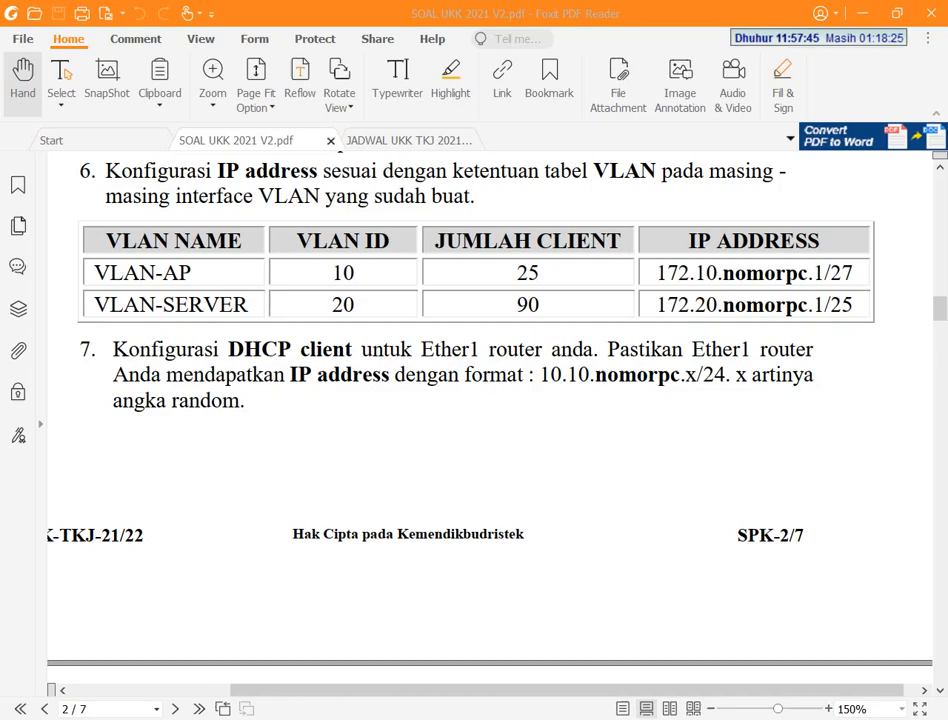
{"action": "scroll", "coordinate": [237, 322], "scroll_direction": "down", "scroll_amount": 5}
{"action": "scroll", "coordinate": [240, 340], "scroll_direction": "down", "scroll_amount": 3}
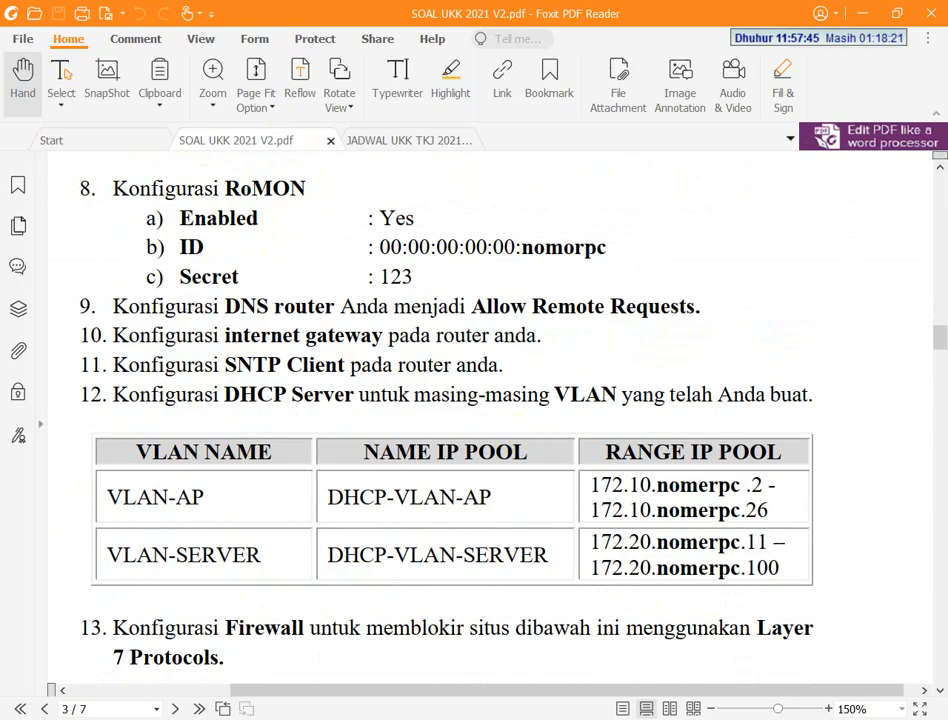
Enable RoMON on the router with ID 00:00:00:00:00:78, enter the exam's RoMON secret, and apply the settings
{"action": "key", "text": "alt+Tab"}
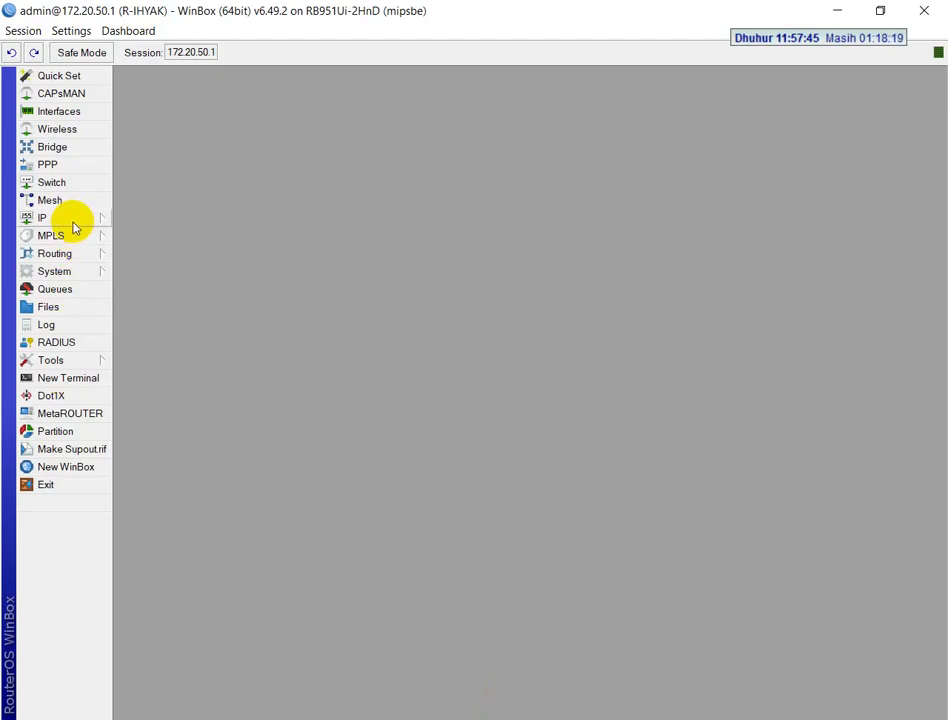
{"action": "left_click", "coordinate": [66, 361]}
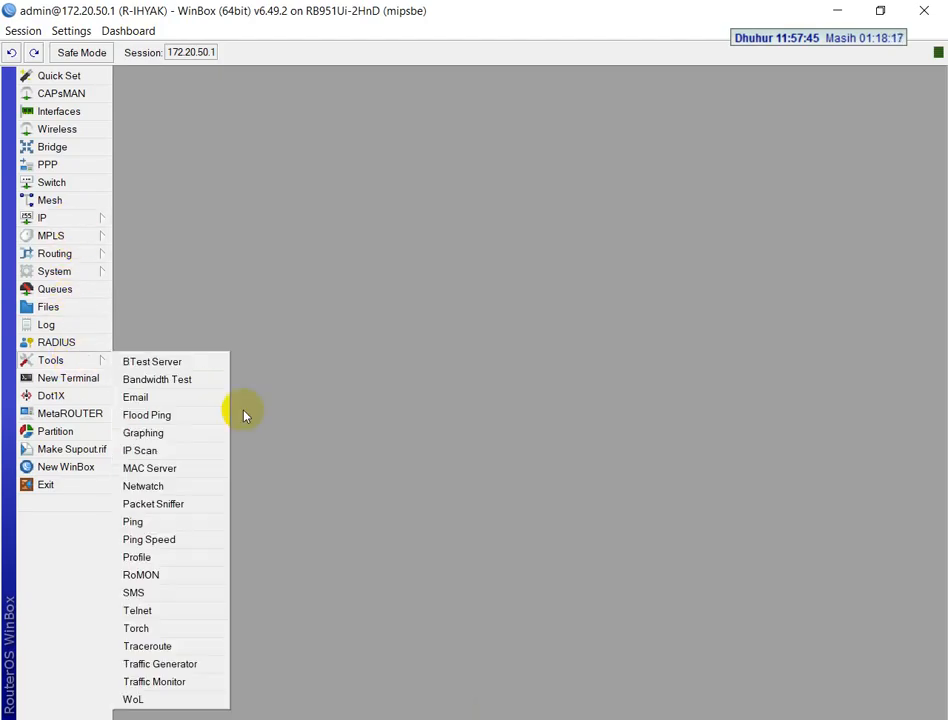
{"action": "left_click", "coordinate": [155, 578]}
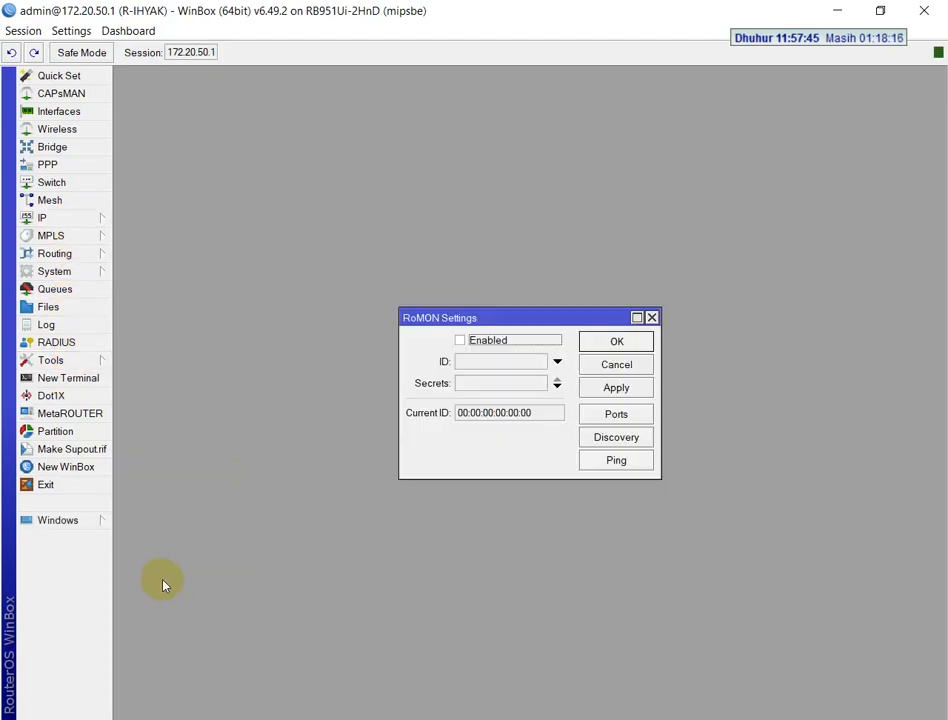
{"action": "left_click", "coordinate": [468, 361]}
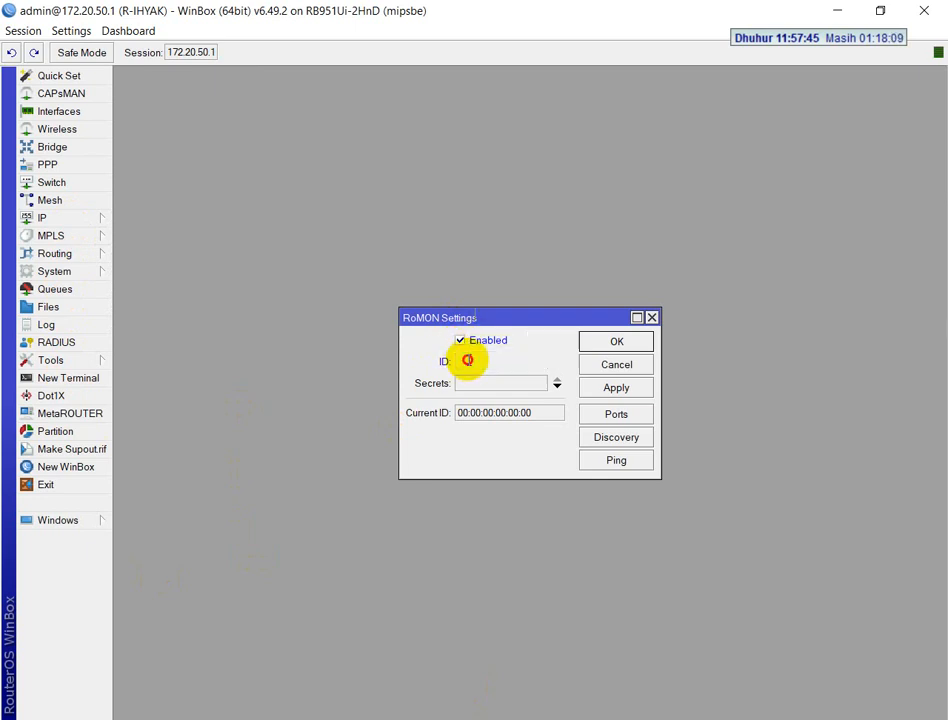
{"action": "left_click", "coordinate": [540, 366]}
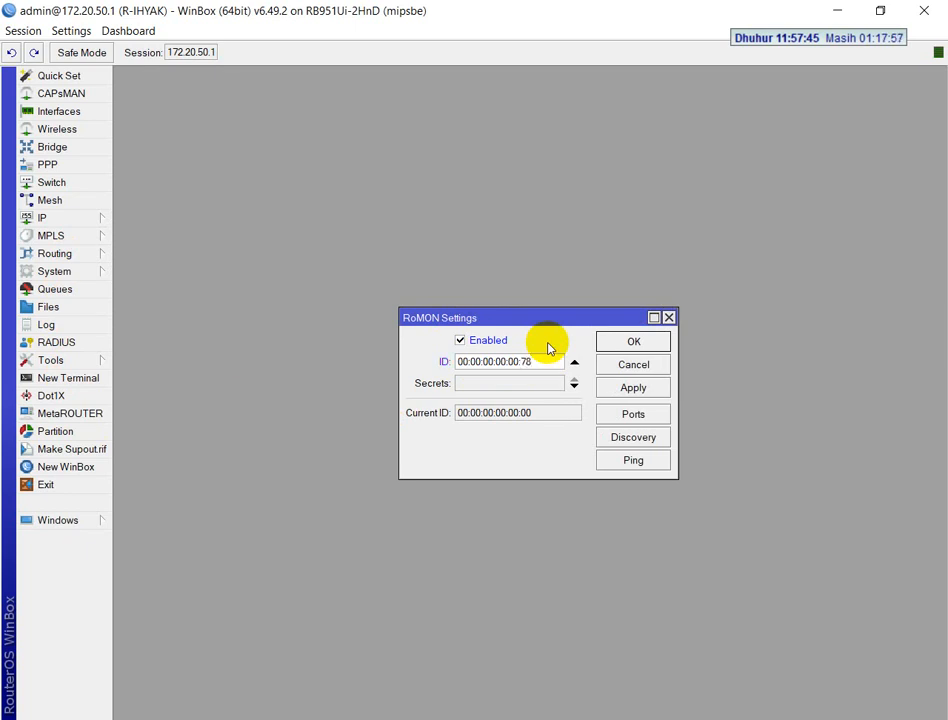
{"action": "left_click", "coordinate": [504, 383]}
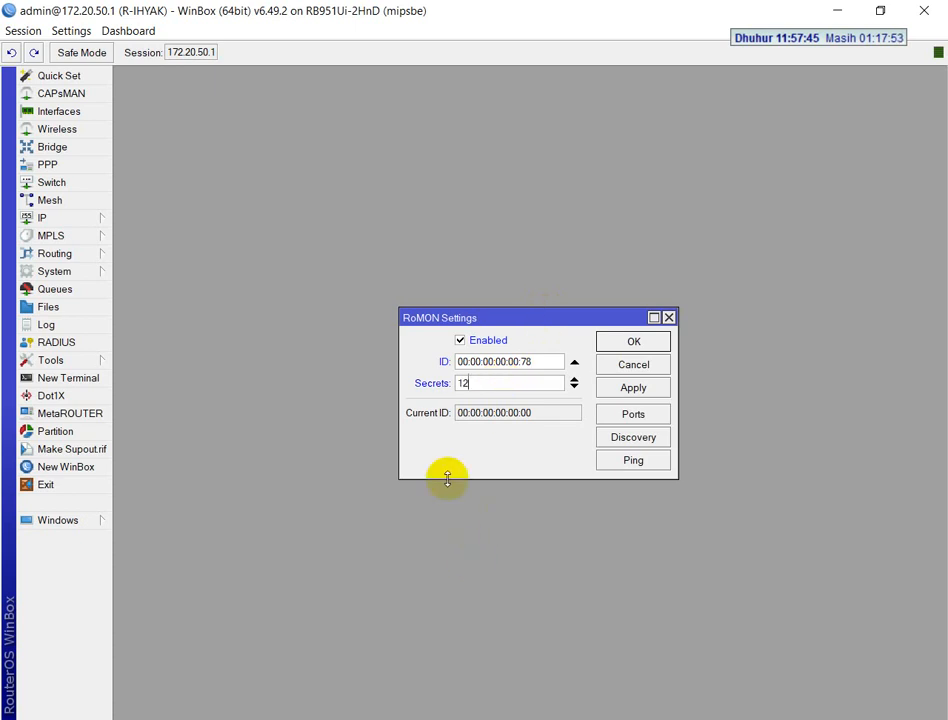
{"action": "left_click", "coordinate": [376, 718]}
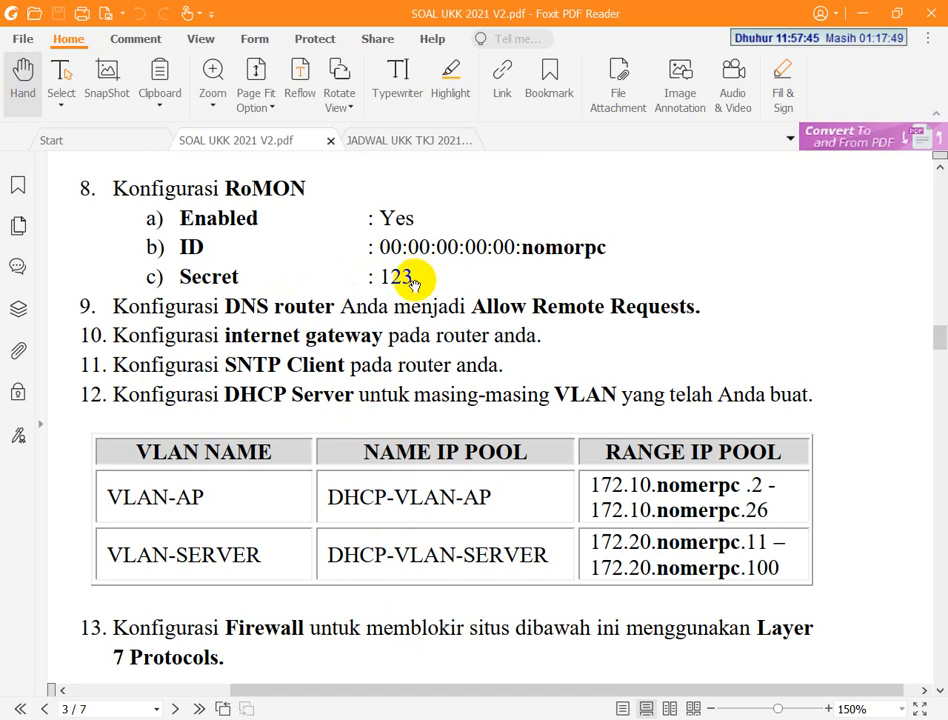
{"action": "left_click", "coordinate": [383, 718]}
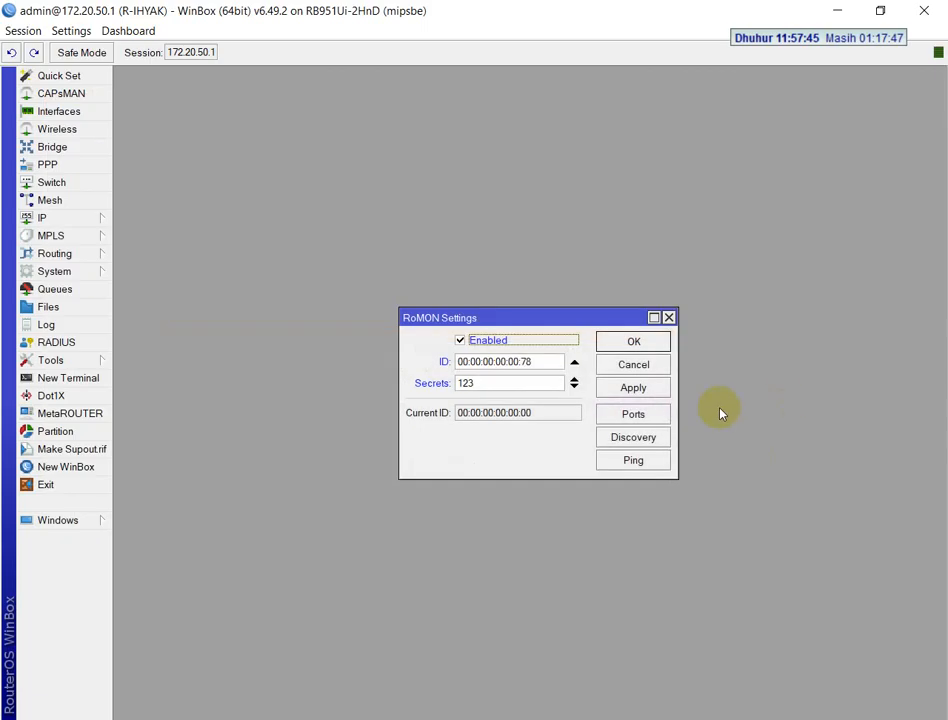
Run RoMON discovery to examine the identities of reachable devices, and close the discovery and RoMON settings
{"action": "left_click", "coordinate": [644, 439]}
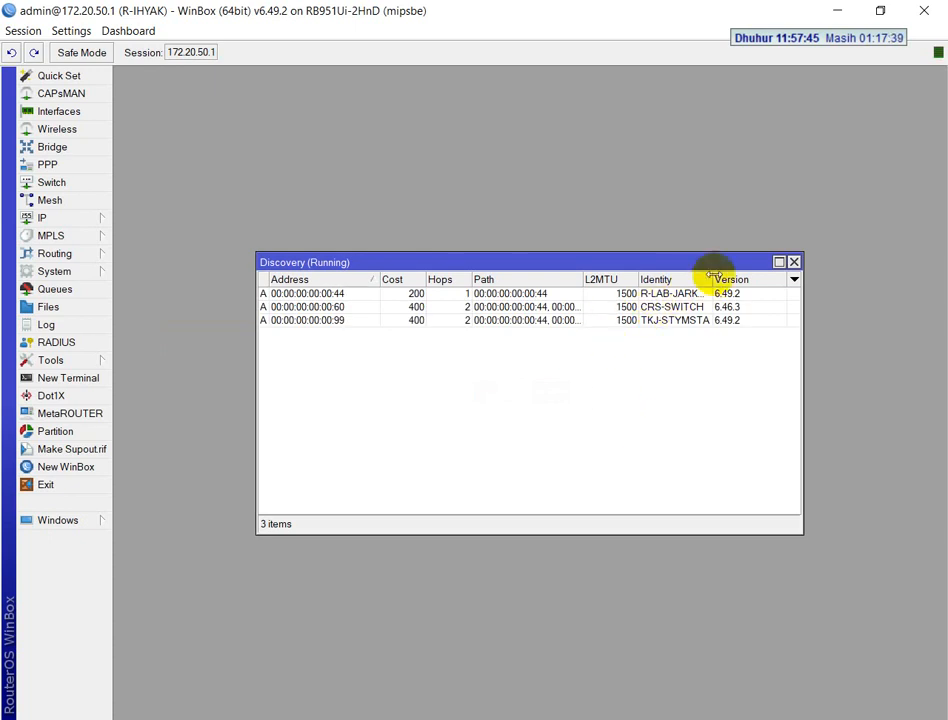
{"action": "left_click_drag", "start_coordinate": [713, 279], "coordinate": [736, 279]}
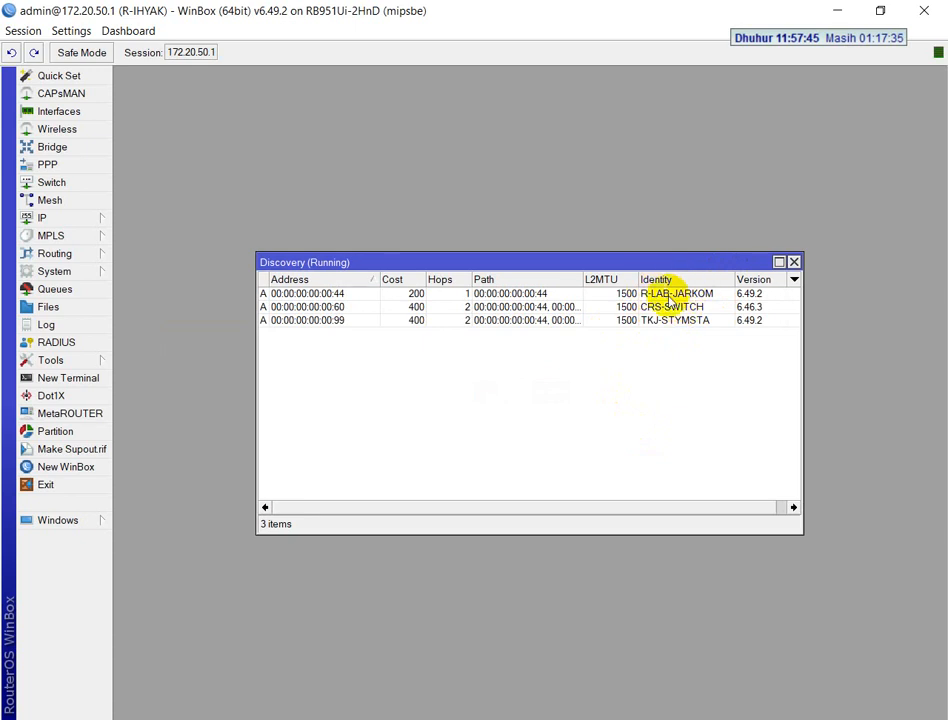
{"action": "left_click", "coordinate": [795, 263]}
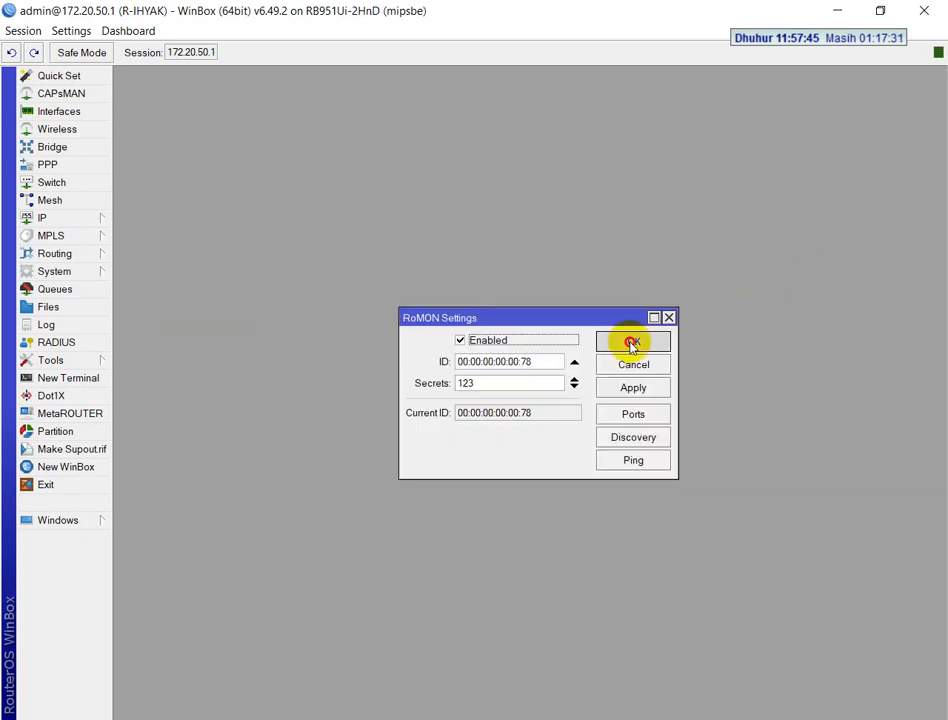
{"action": "left_click", "coordinate": [631, 343]}
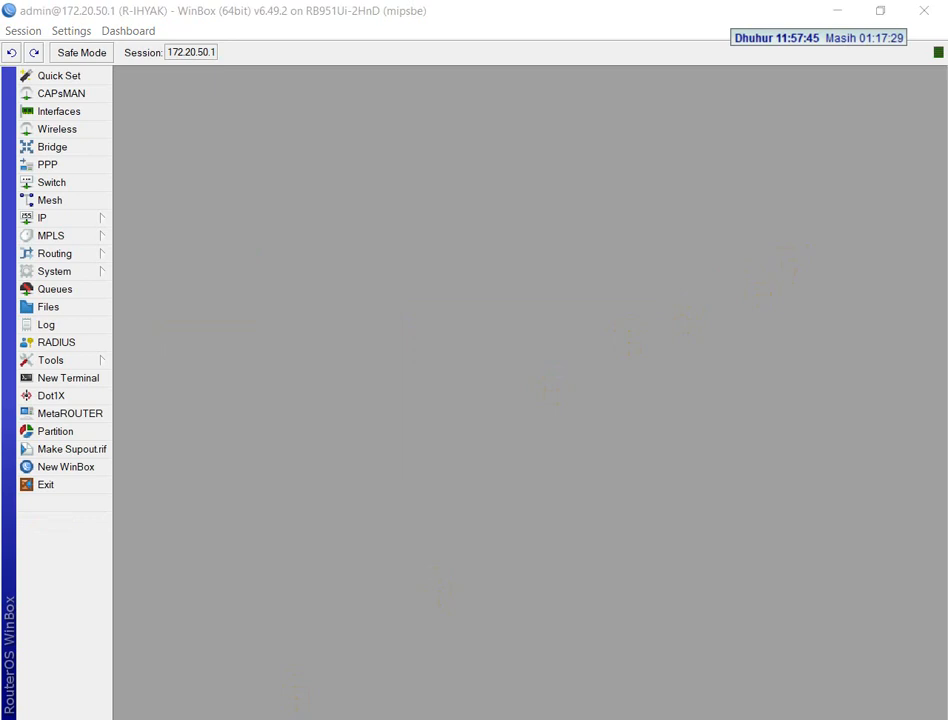
Consult the exam's DNS task and open the router's DNS settings to check the Allow Remote Requests option
{"action": "key", "text": "alt+Tab"}
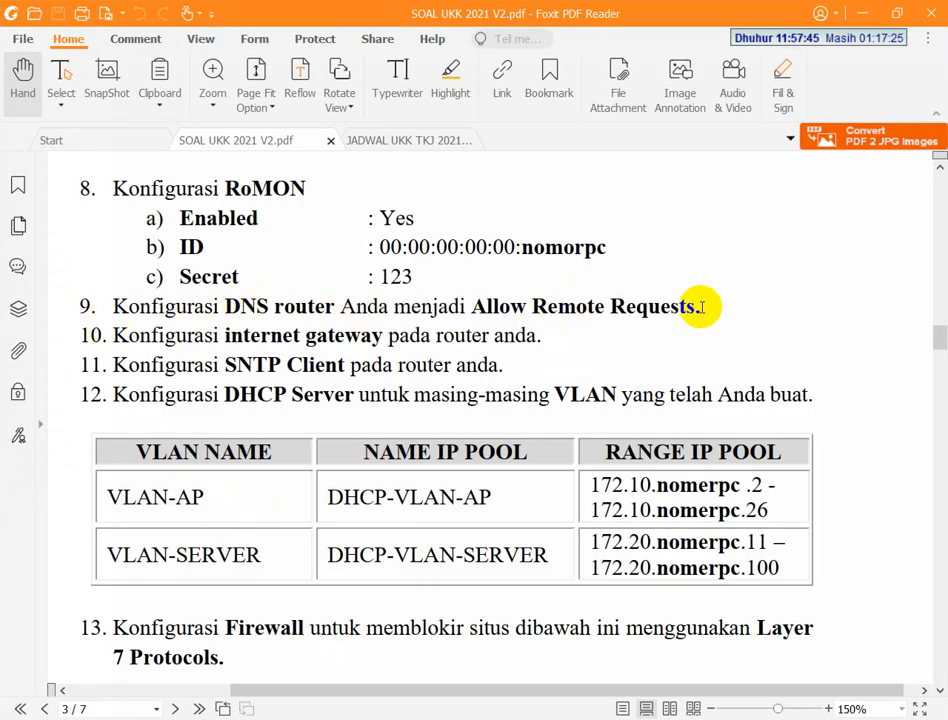
{"action": "key", "text": "alt+Tab"}
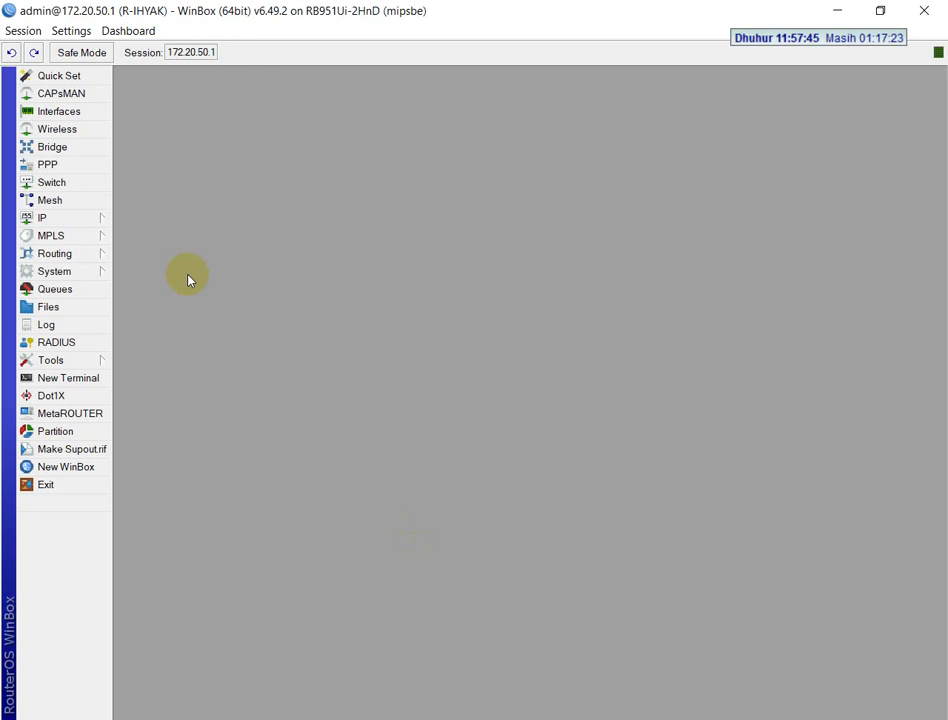
{"action": "left_click", "coordinate": [76, 220]}
{"action": "left_click", "coordinate": [138, 343]}
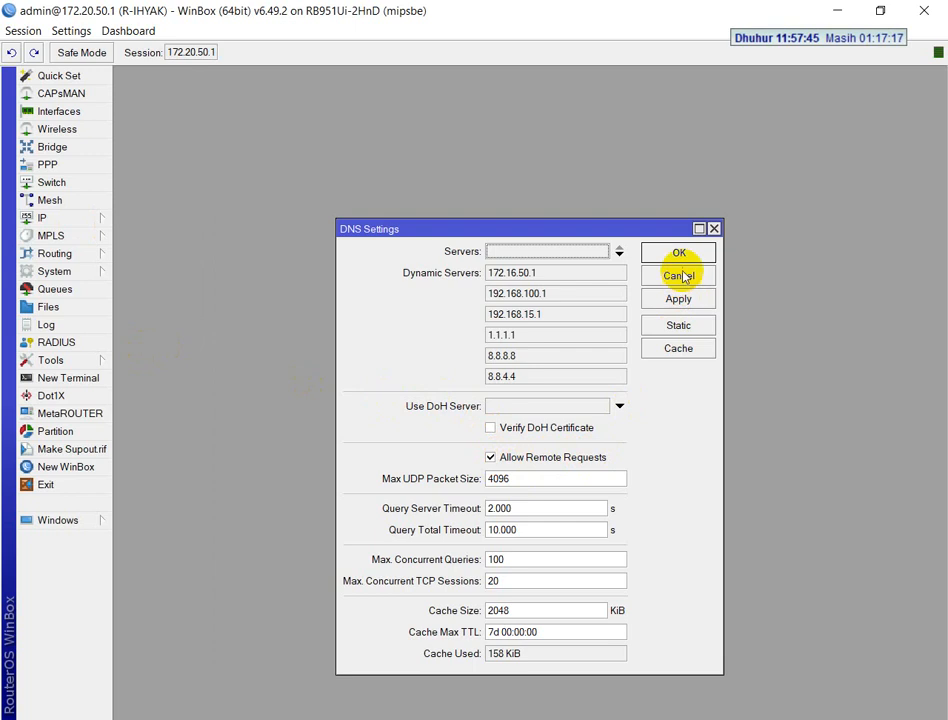
Apply the DNS settings, close them, and consult the exam's internet gateway task
{"action": "left_click", "coordinate": [678, 298]}
{"action": "left_click", "coordinate": [678, 256]}
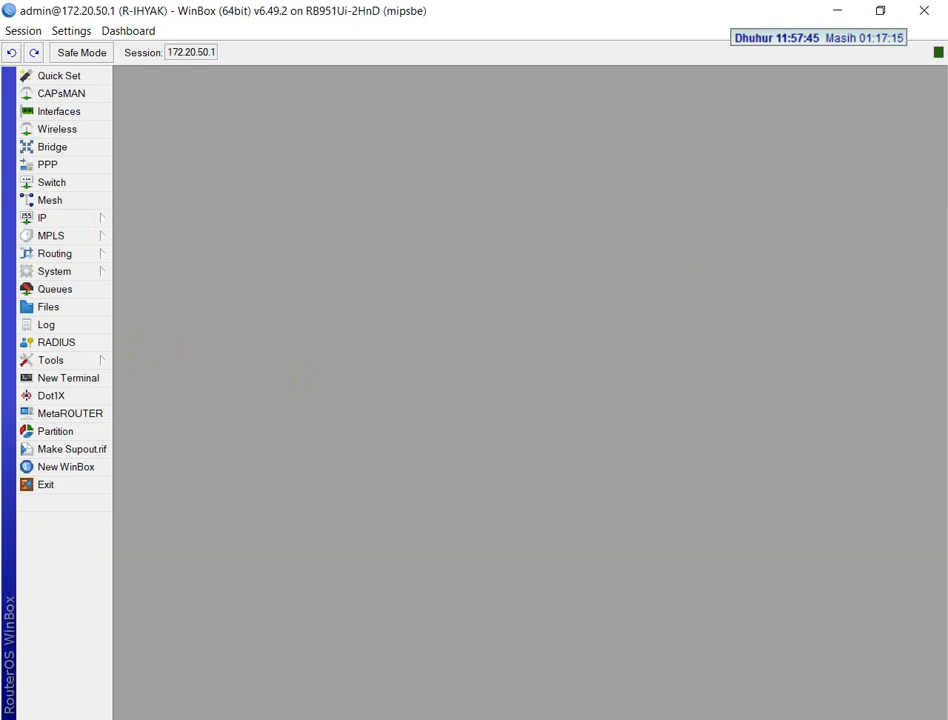
{"action": "key", "text": "alt+Tab"}
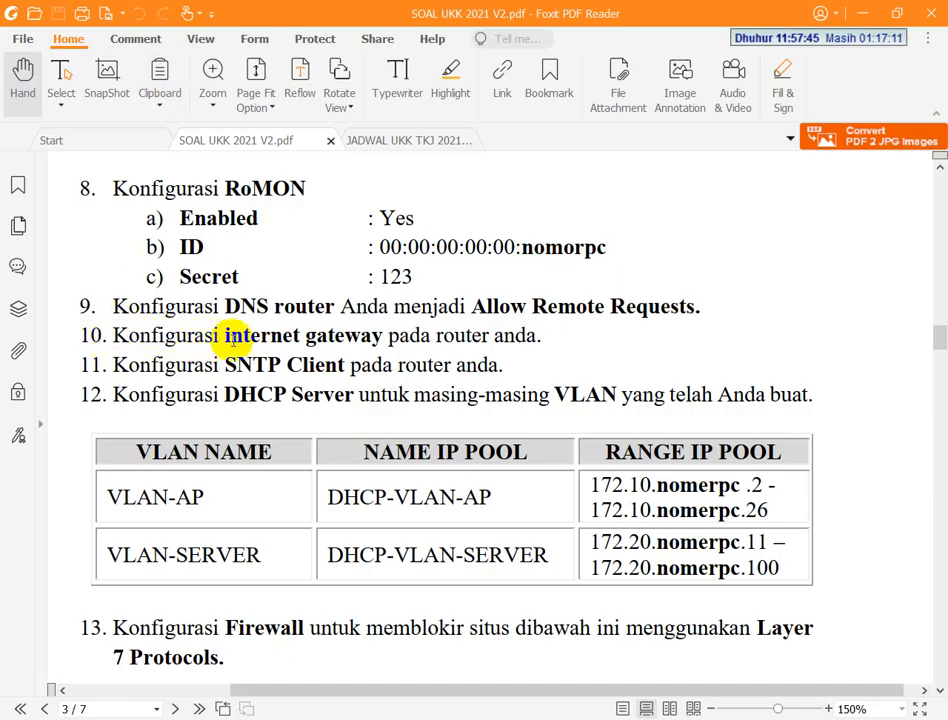
{"action": "key", "text": "alt+Tab"}
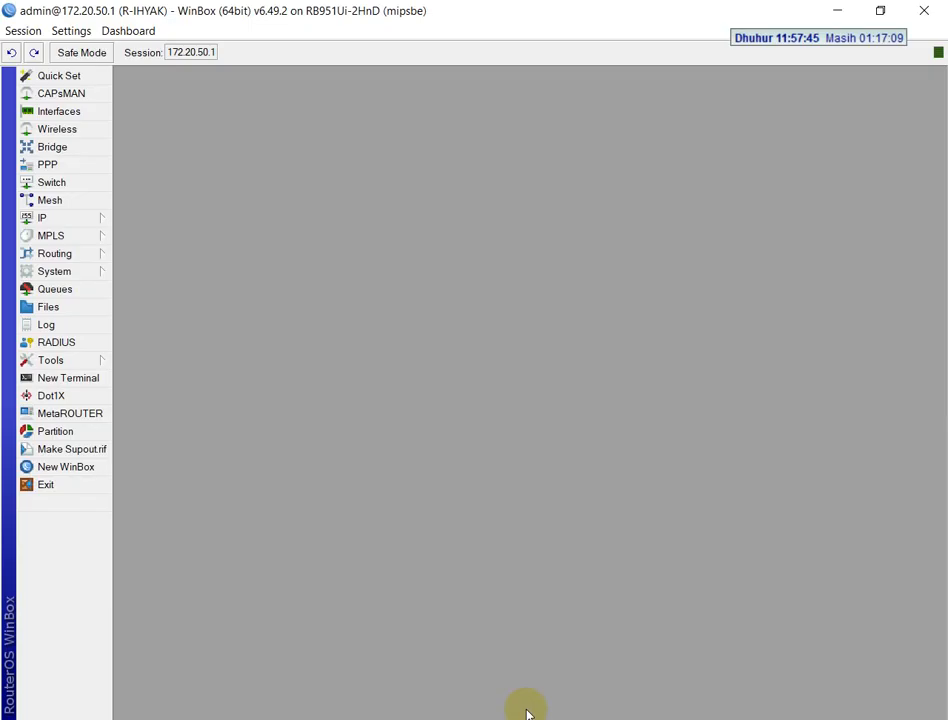
Open the INTERNET GATEWAY rule in the firewall's NAT list to check its chain and outgoing interface
{"action": "left_click", "coordinate": [73, 226]}
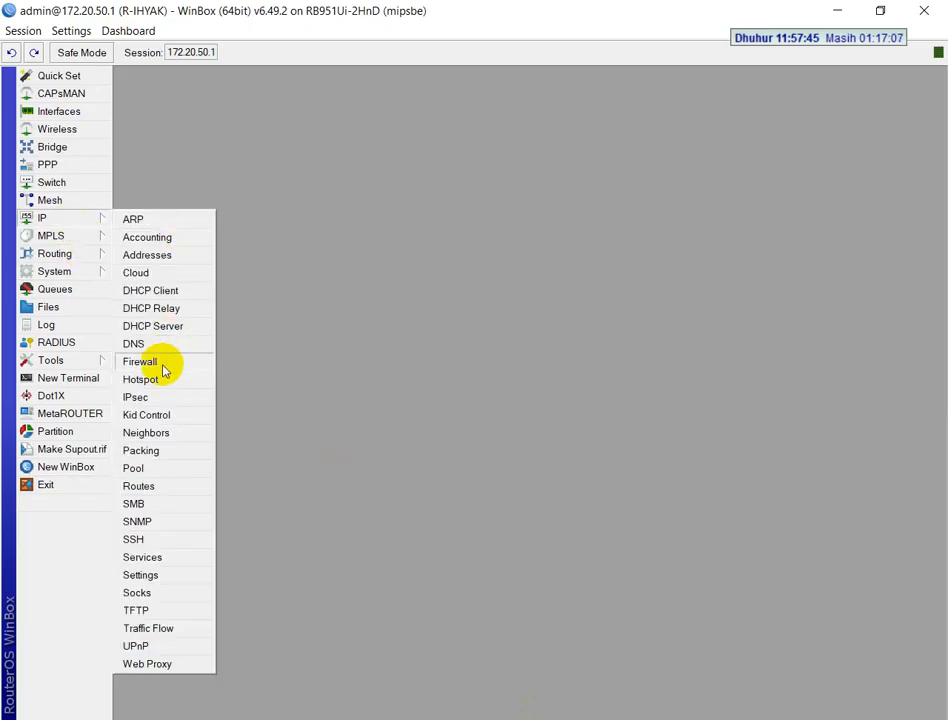
{"action": "left_click", "coordinate": [215, 362]}
{"action": "left_click", "coordinate": [192, 211]}
{"action": "scroll", "coordinate": [237, 419], "scroll_direction": "down", "scroll_amount": 2}
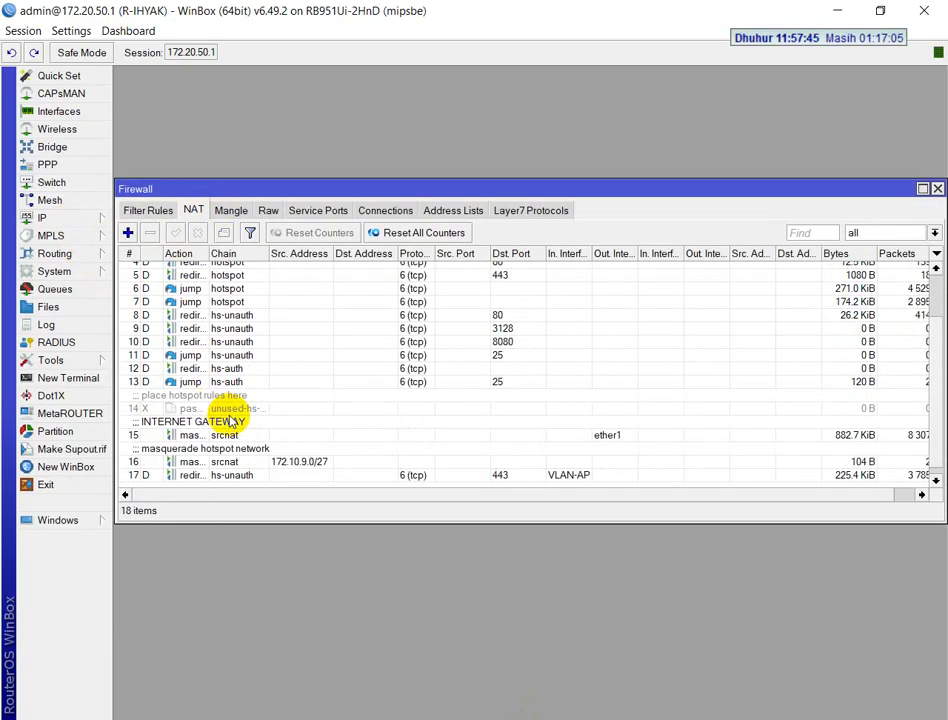
{"action": "left_click", "coordinate": [224, 435]}
{"action": "double_click", "coordinate": [224, 435]}
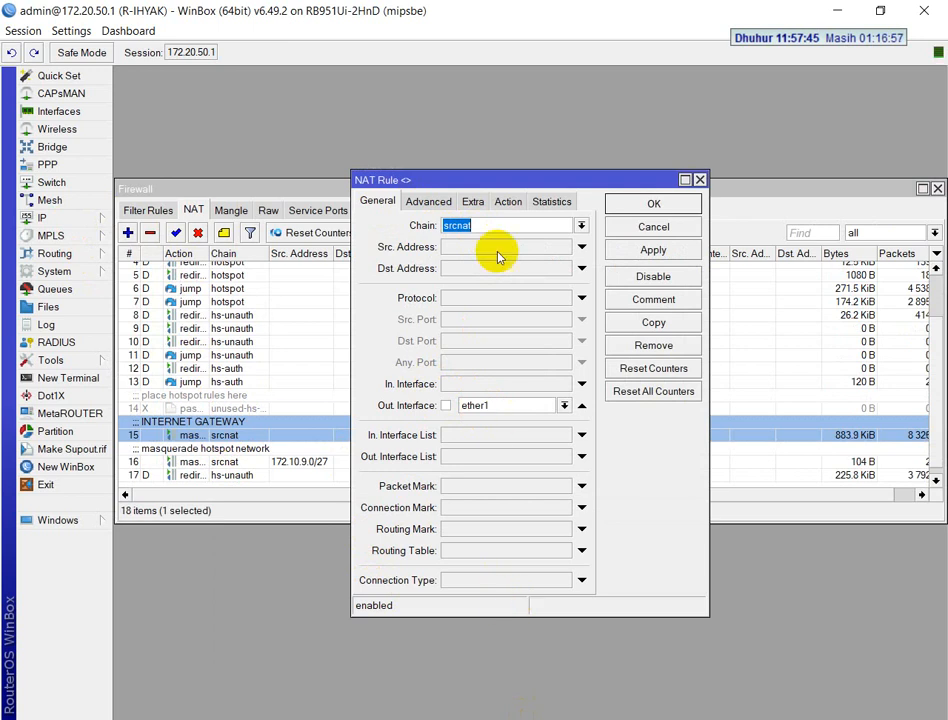
Review the INTERNET GATEWAY rule's action and comment, and close the rule
{"action": "left_click", "coordinate": [507, 203]}
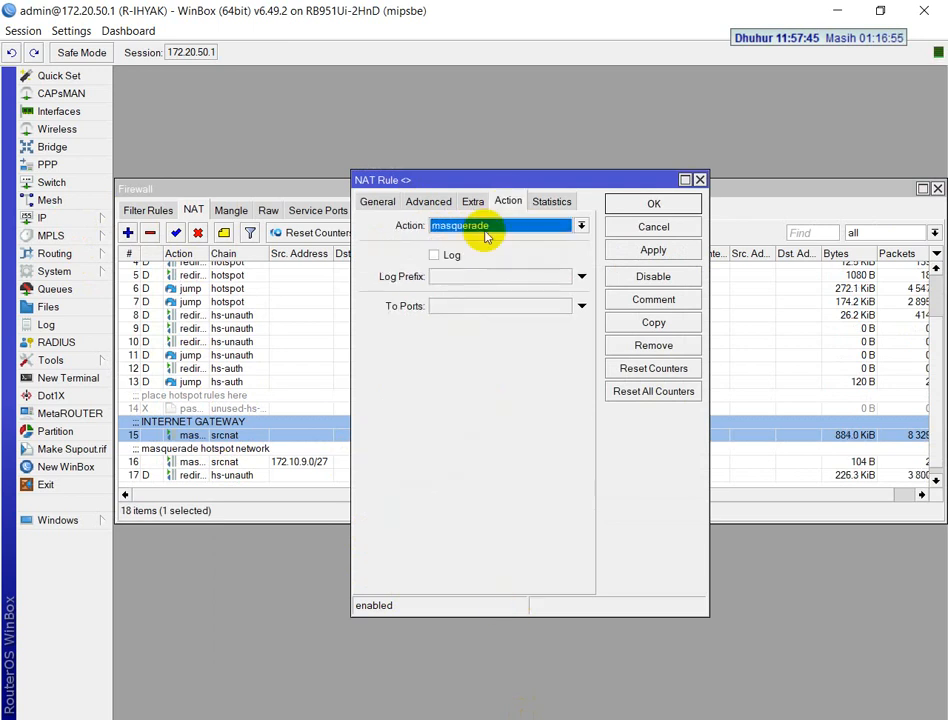
{"action": "left_click", "coordinate": [669, 305]}
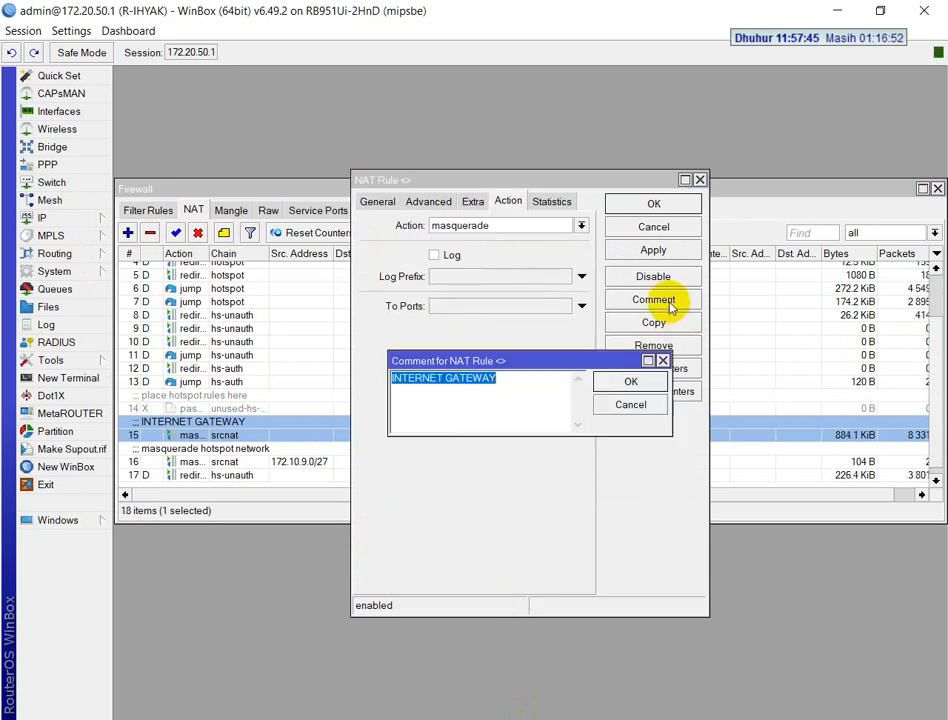
{"action": "left_click", "coordinate": [617, 383]}
{"action": "left_click", "coordinate": [669, 204]}
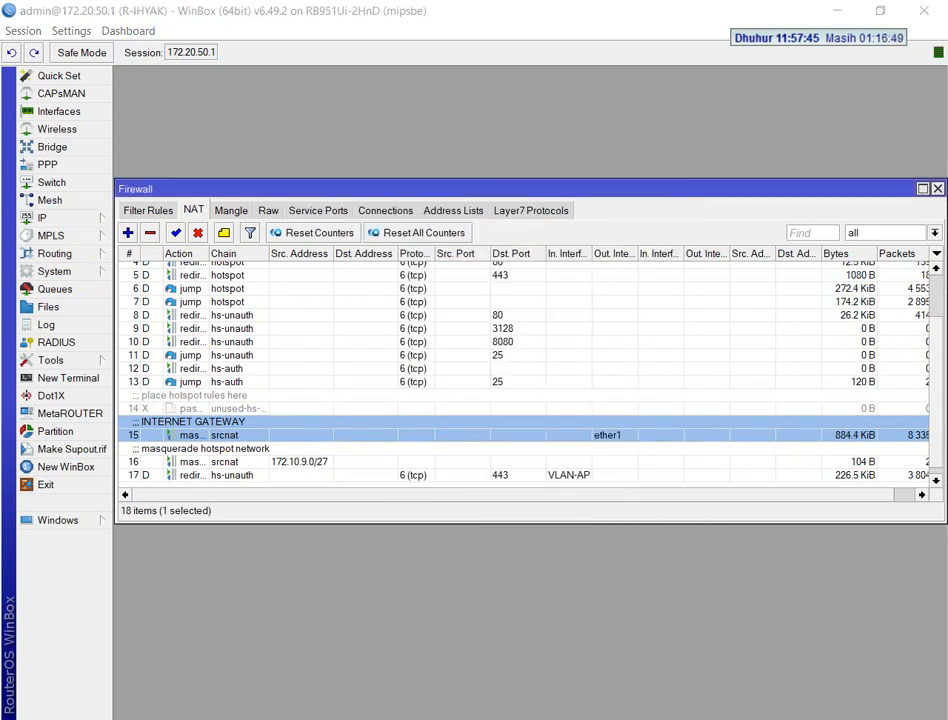
Consult the exam's SNTP Client task, close the firewall window, and open the router's SNTP Client settings
{"action": "key", "text": "alt+Tab"}
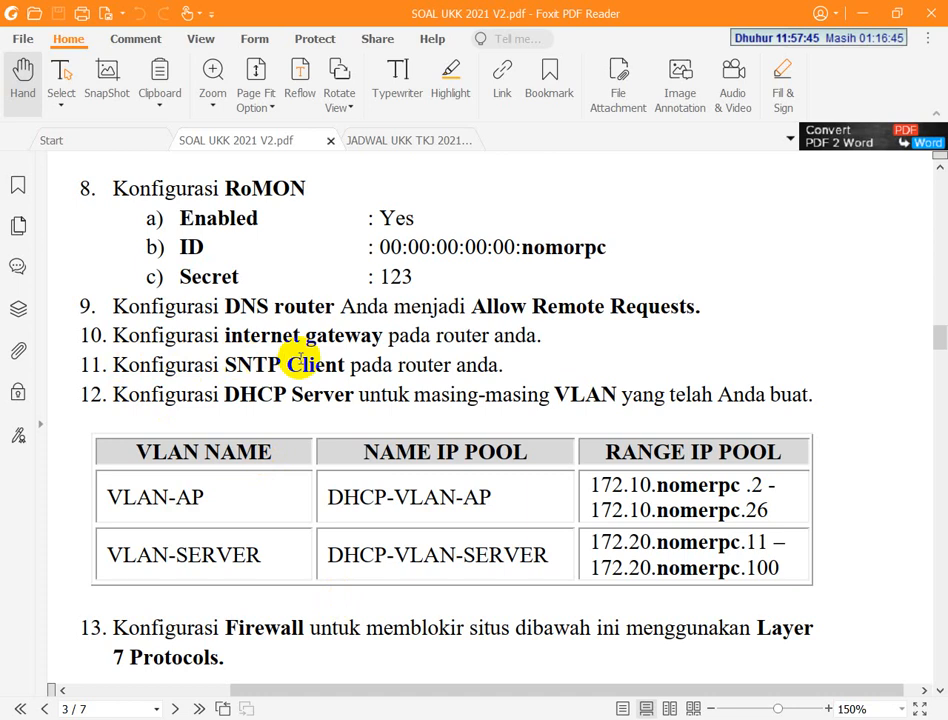
{"action": "key", "text": "alt+Tab"}
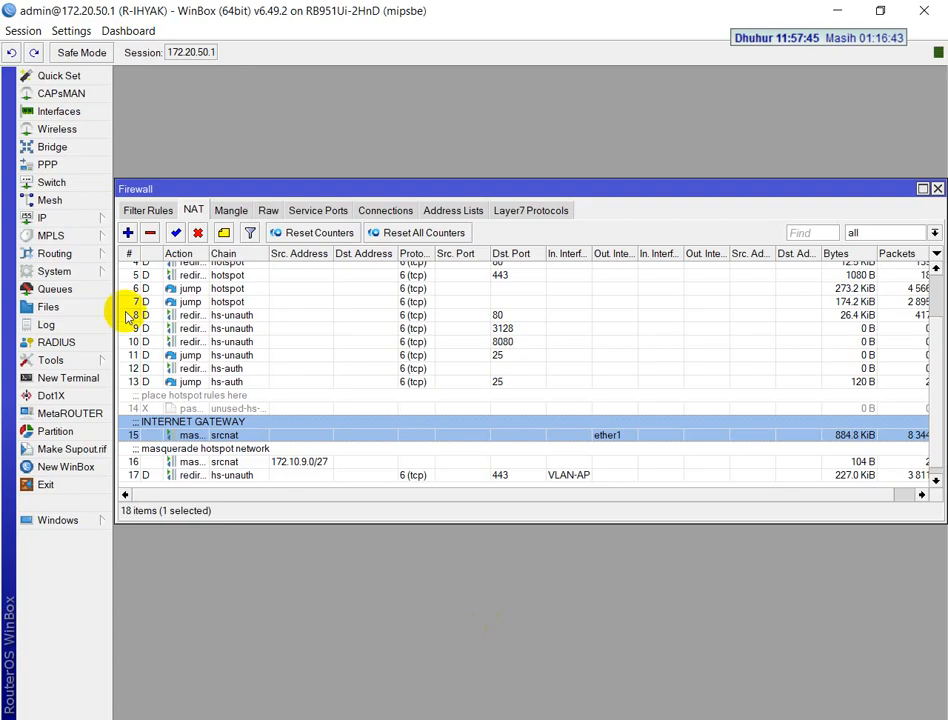
{"action": "left_click", "coordinate": [938, 190]}
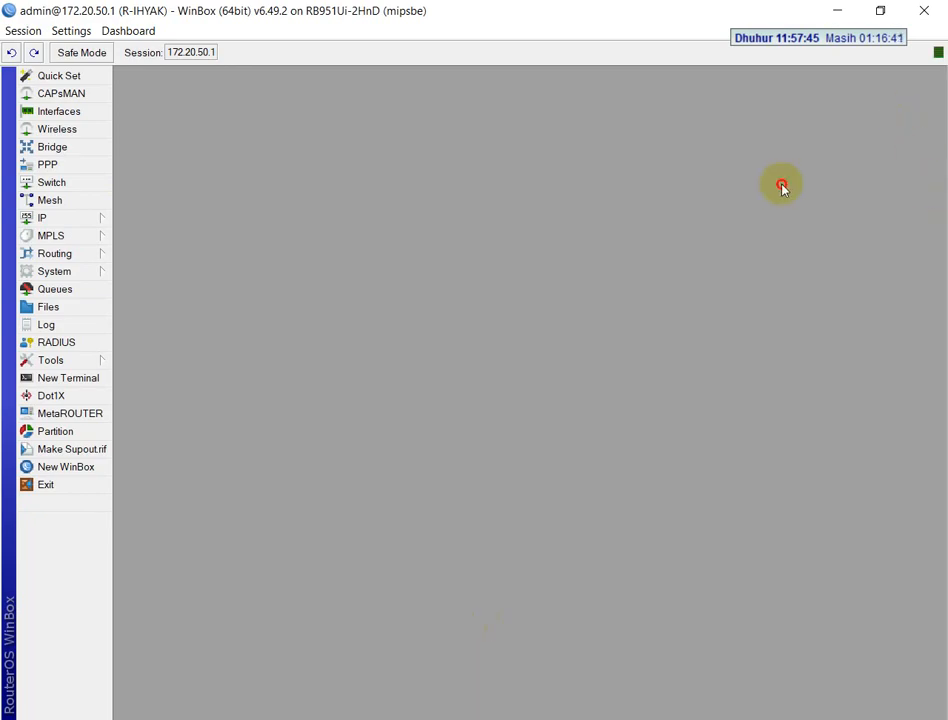
{"action": "left_click", "coordinate": [70, 271]}
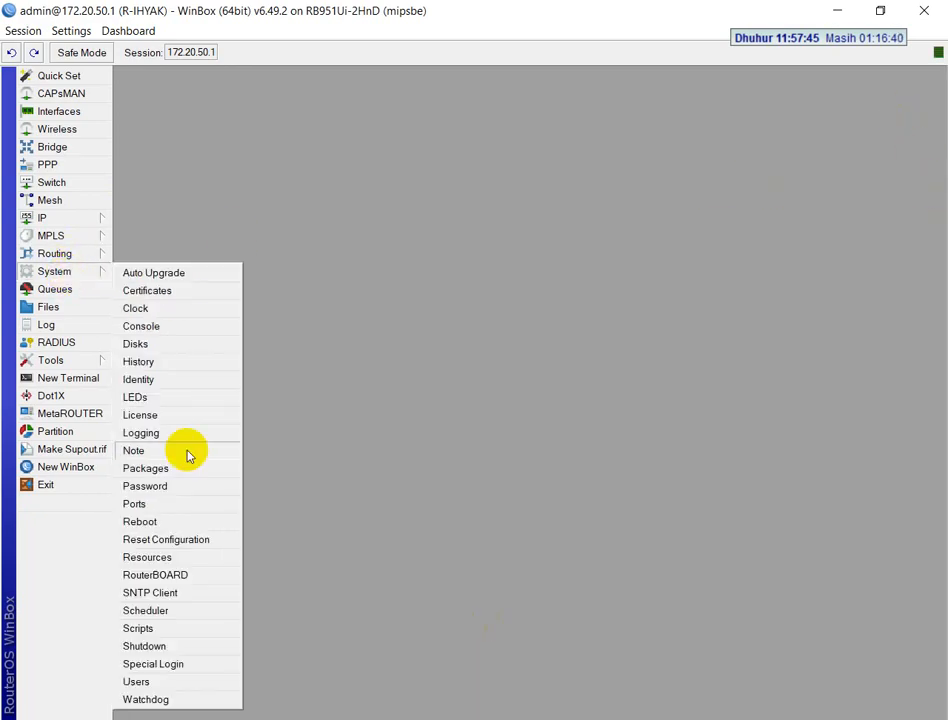
{"action": "left_click", "coordinate": [157, 603]}
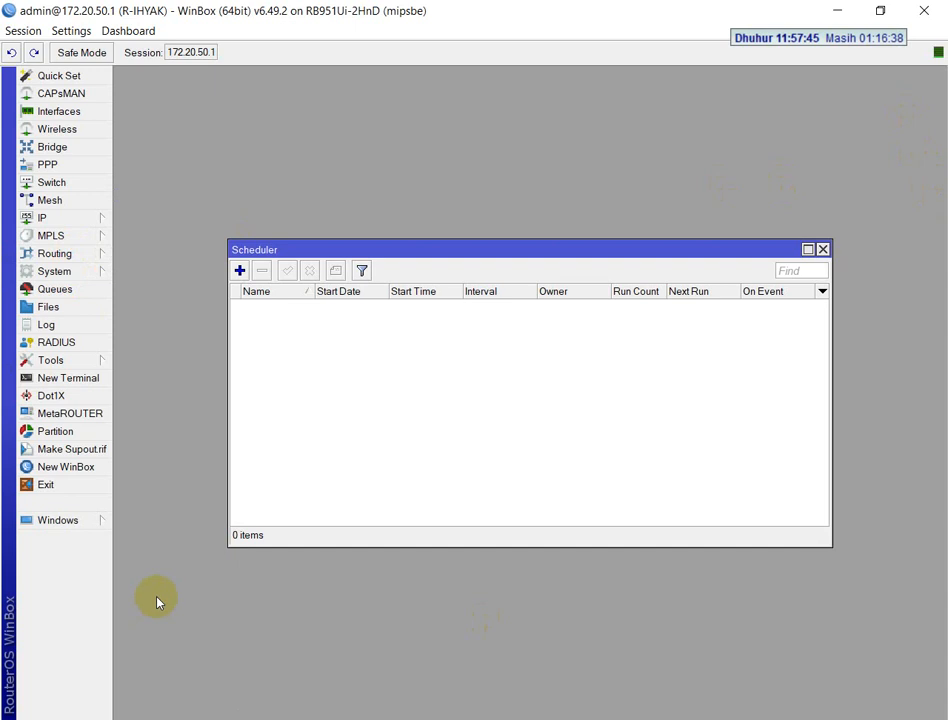
{"action": "left_click", "coordinate": [822, 249]}
{"action": "left_click", "coordinate": [55, 272]}
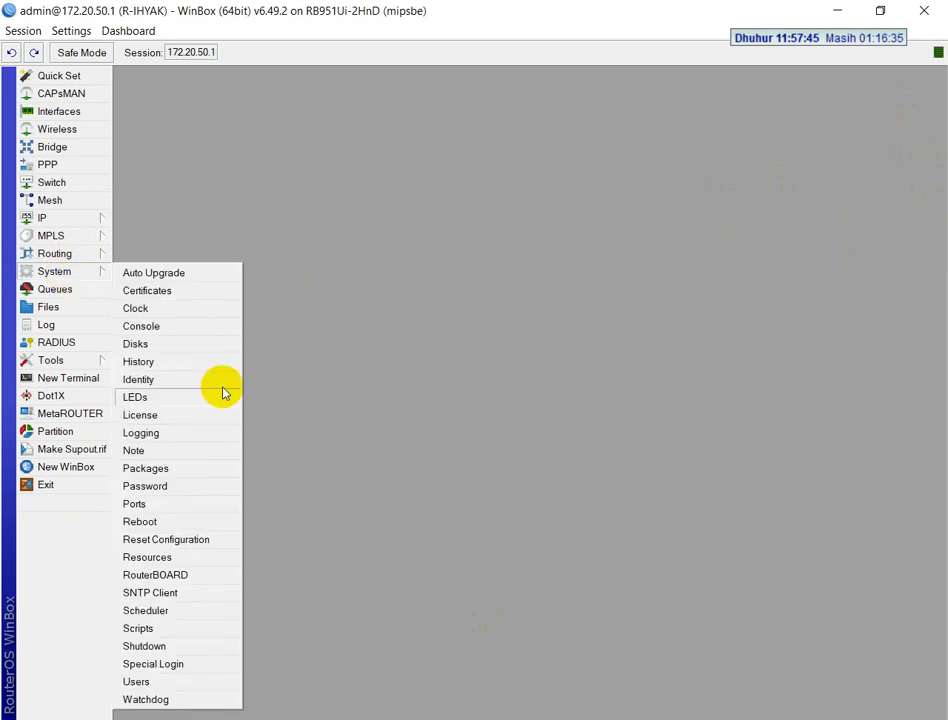
{"action": "left_click", "coordinate": [158, 592]}
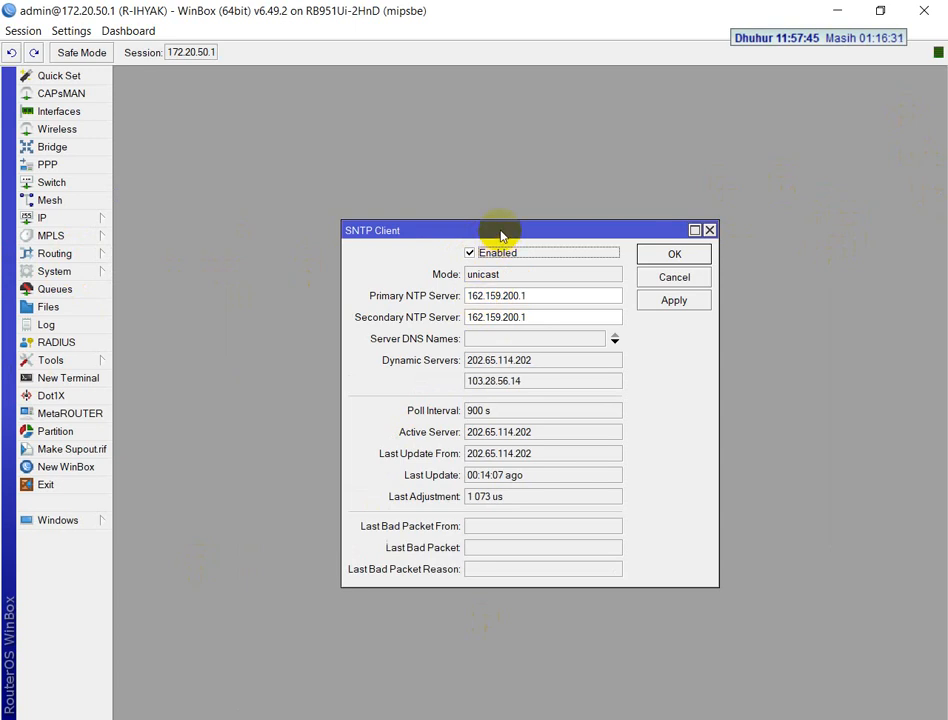
Ping 0.id.pool.ntp.org from a new router terminal and set the Primary NTP Server to the replying address, 103.123.108.224
{"action": "left_click_drag", "start_coordinate": [501, 236], "coordinate": [663, 106]}
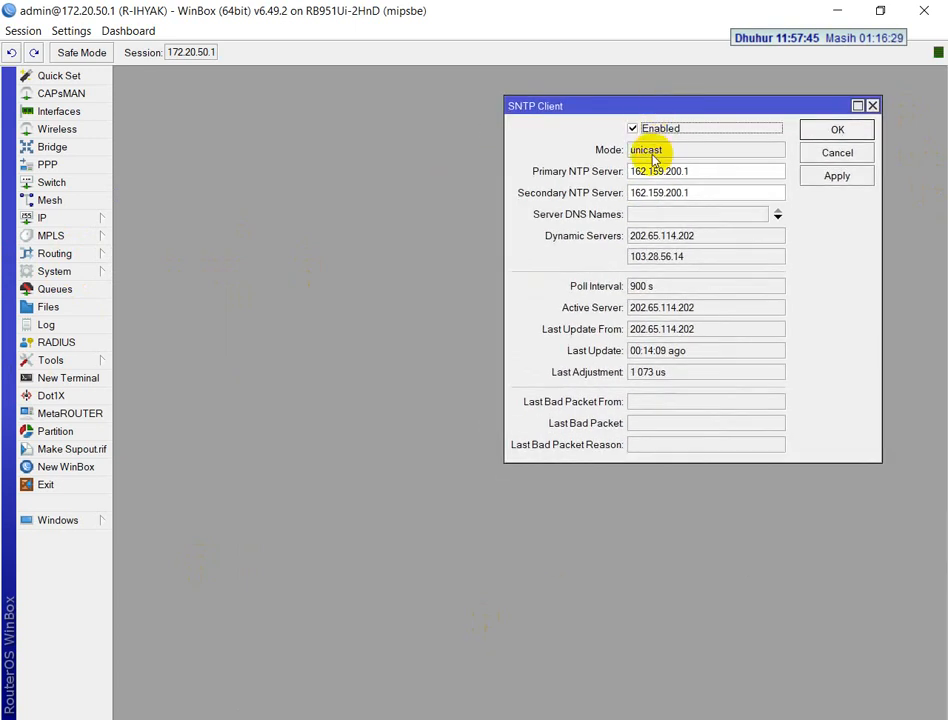
{"action": "left_click", "coordinate": [68, 377]}
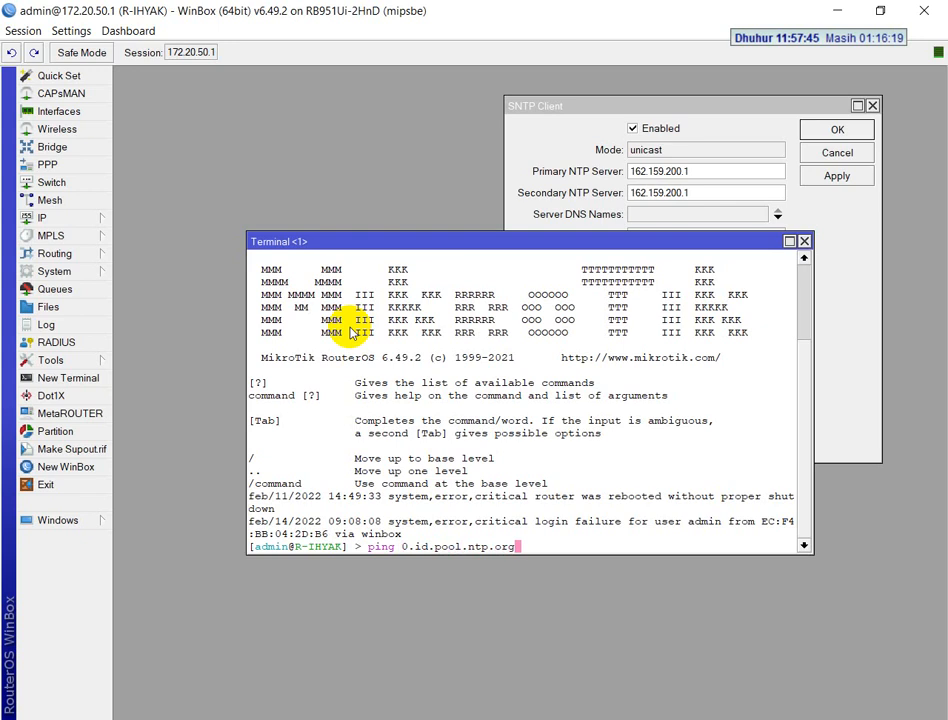
{"action": "key", "text": "Return"}
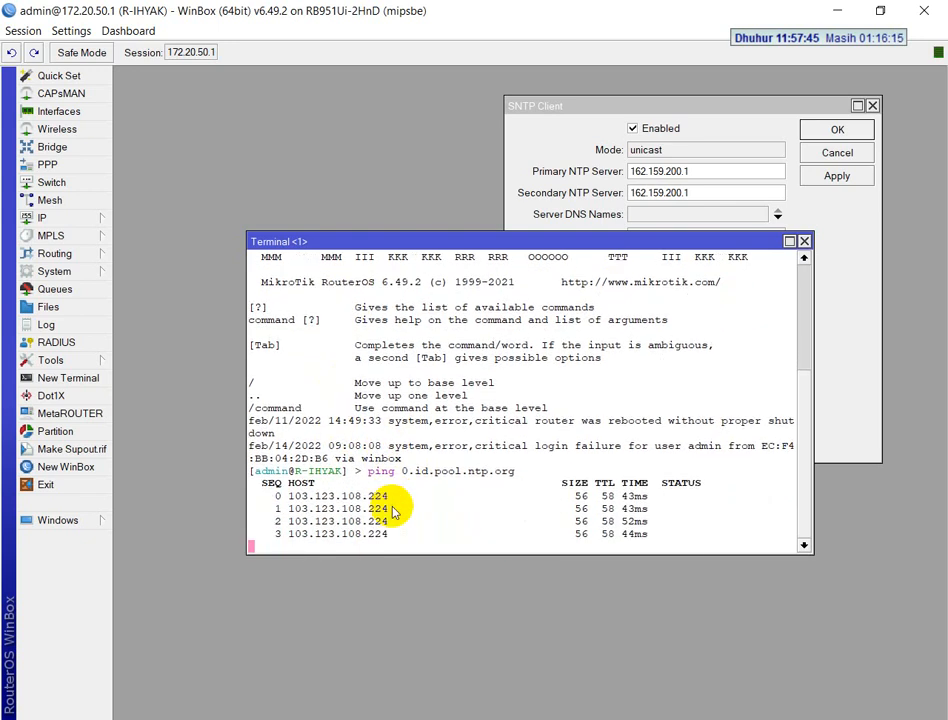
{"action": "left_click_drag", "start_coordinate": [391, 466], "coordinate": [301, 466]}
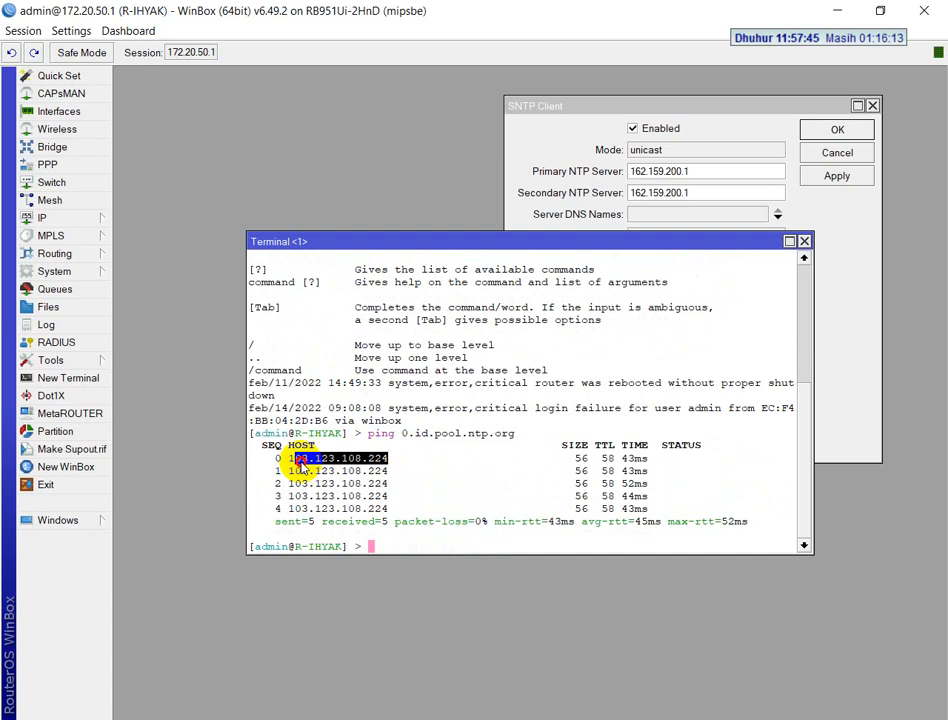
{"action": "right_click", "coordinate": [298, 466]}
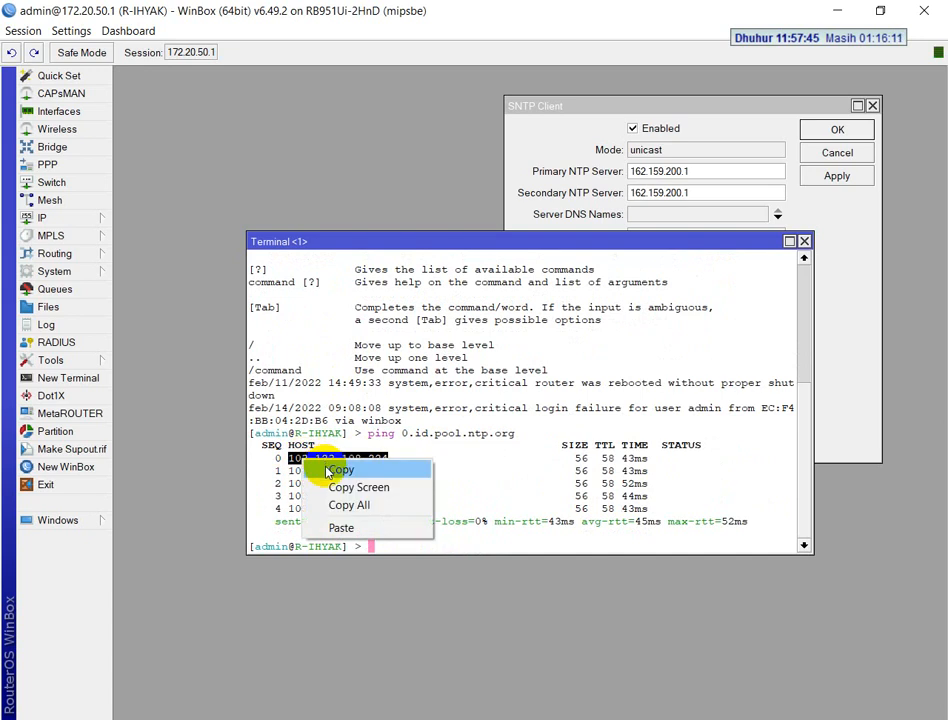
{"action": "left_click", "coordinate": [322, 474]}
{"action": "left_click", "coordinate": [698, 171]}
{"action": "left_click_drag", "start_coordinate": [698, 171], "coordinate": [656, 171]}
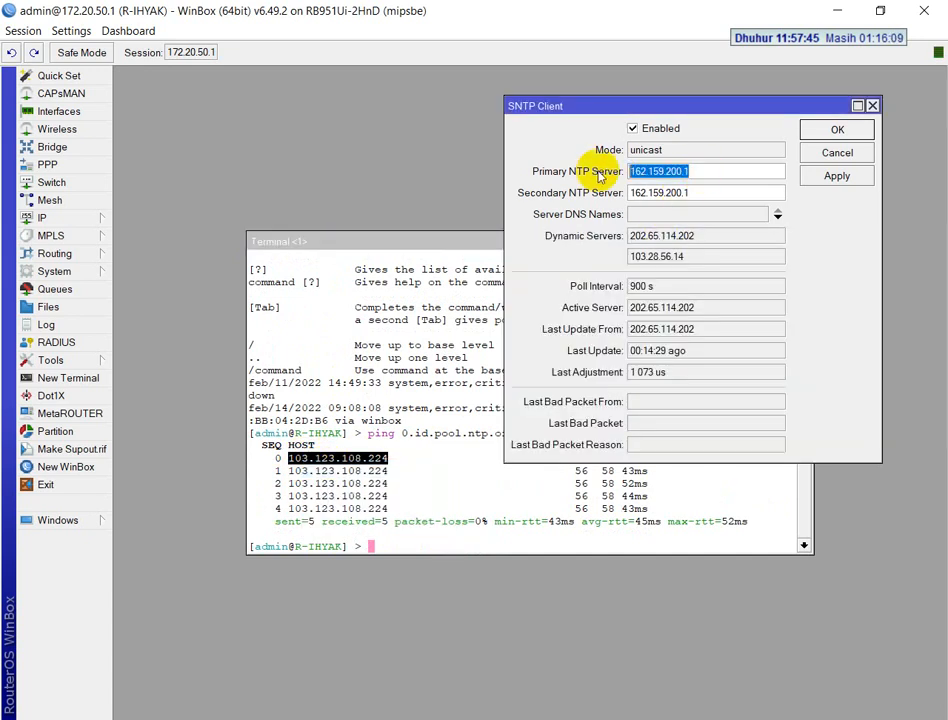
{"action": "key", "text": "ctrl+v"}
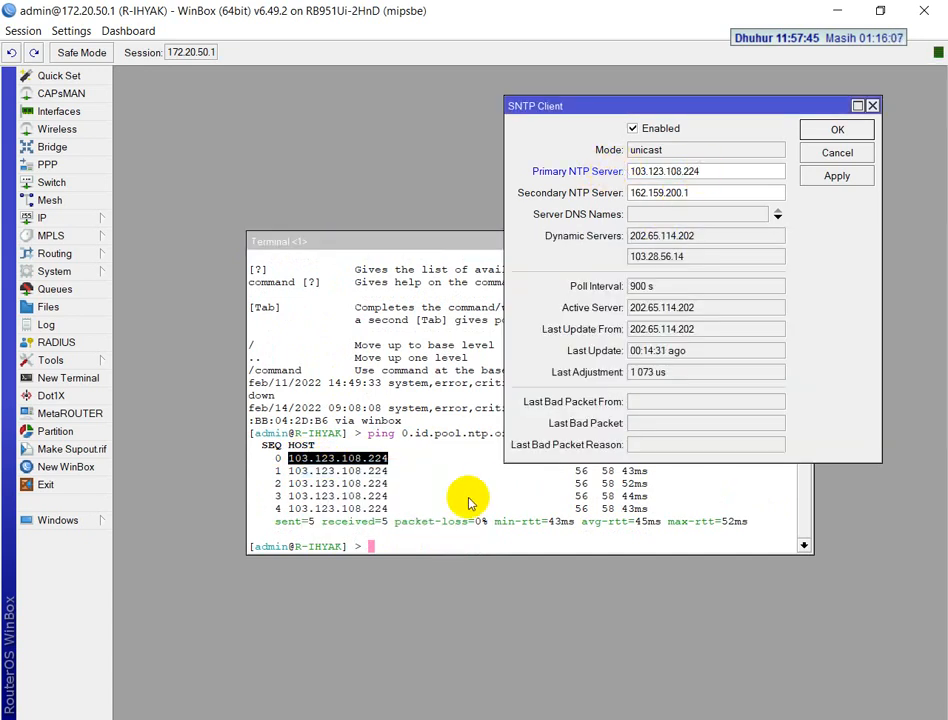
Ping 1.id.pool.ntp.org in the terminal and set the Secondary NTP Server to the replying address, 162.159.200.123
{"action": "left_click", "coordinate": [445, 548]}
{"action": "key", "text": "Up"}
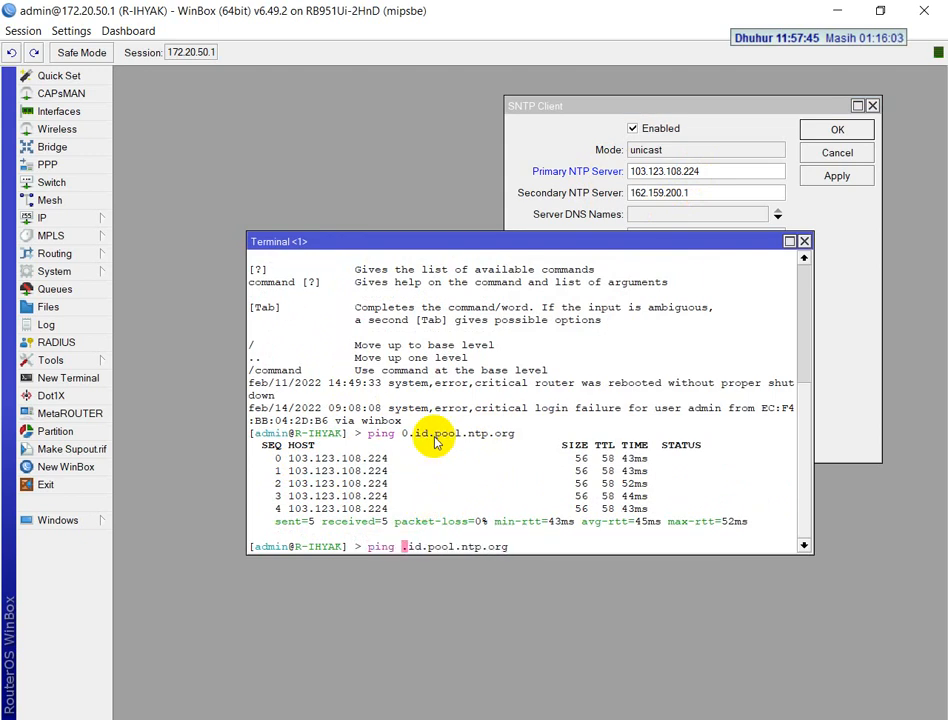
{"action": "key", "text": "Return"}
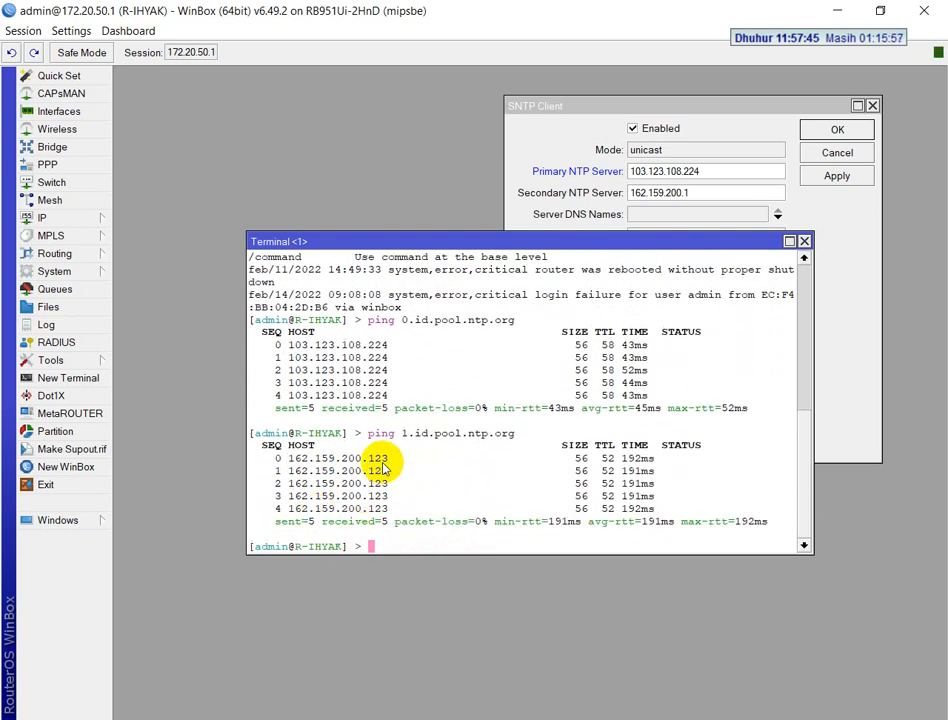
{"action": "left_click_drag", "start_coordinate": [390, 461], "coordinate": [291, 461]}
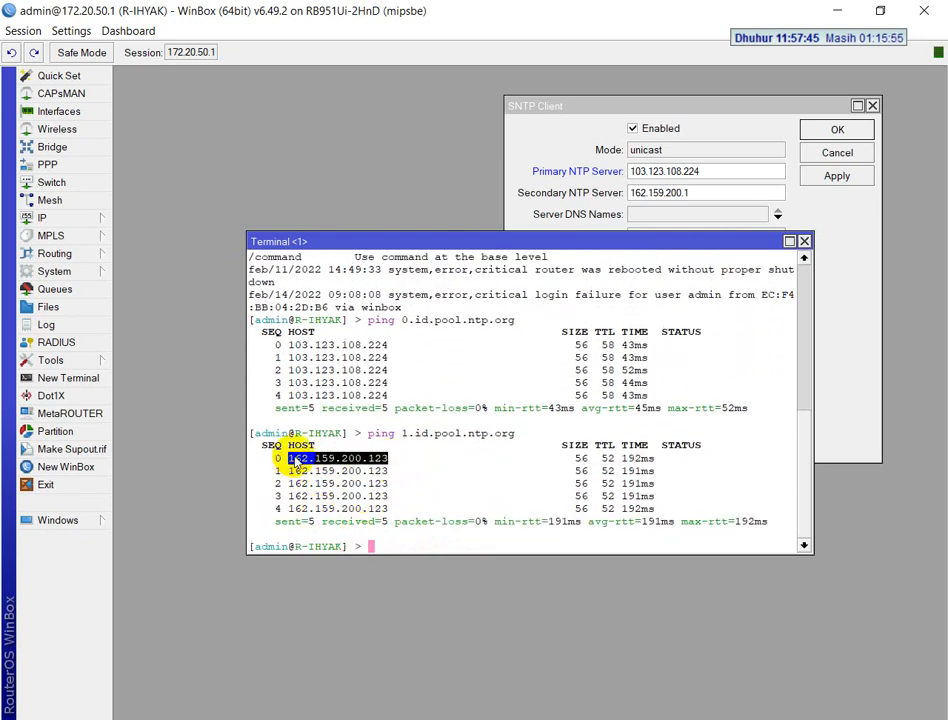
{"action": "right_click", "coordinate": [296, 462]}
{"action": "left_click", "coordinate": [305, 470]}
{"action": "left_click", "coordinate": [699, 193]}
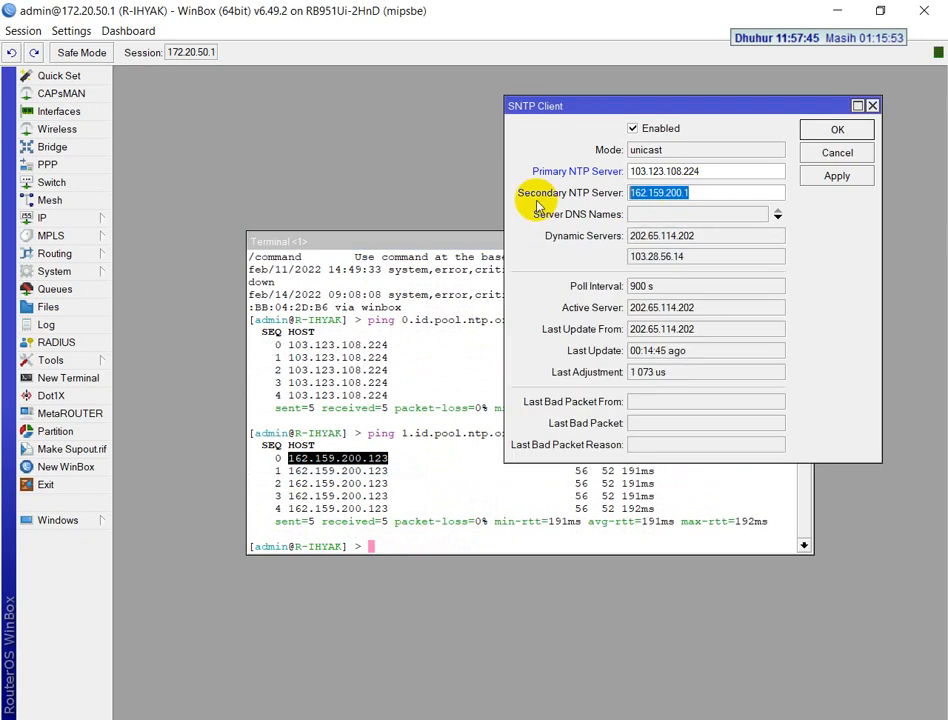
{"action": "key", "text": "ctrl+v"}
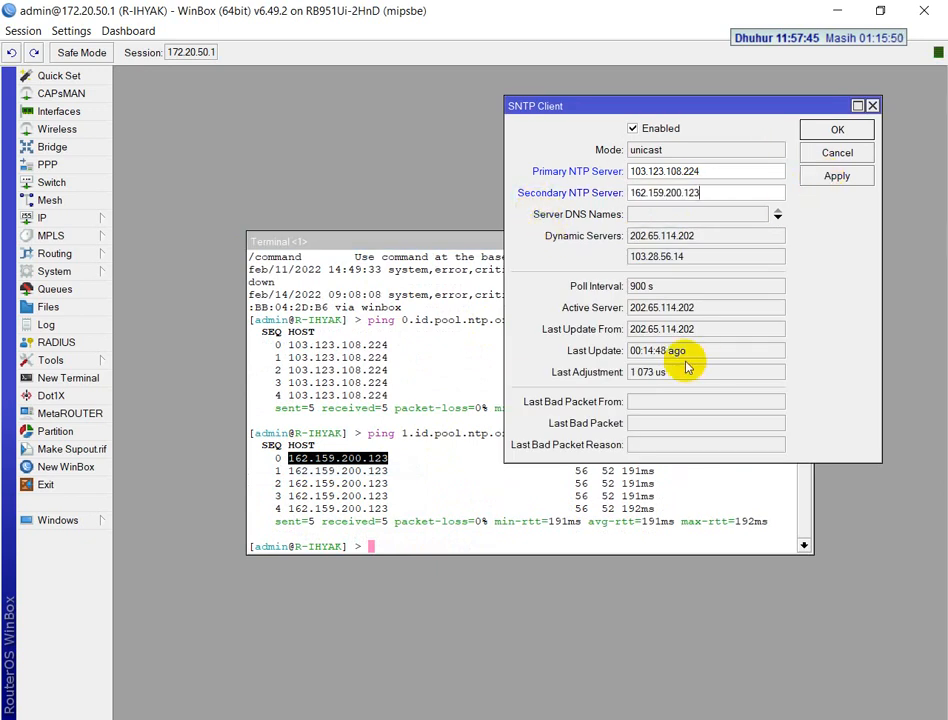
Apply the SNTP Client settings, and close them and the terminal
{"action": "left_click", "coordinate": [827, 178]}
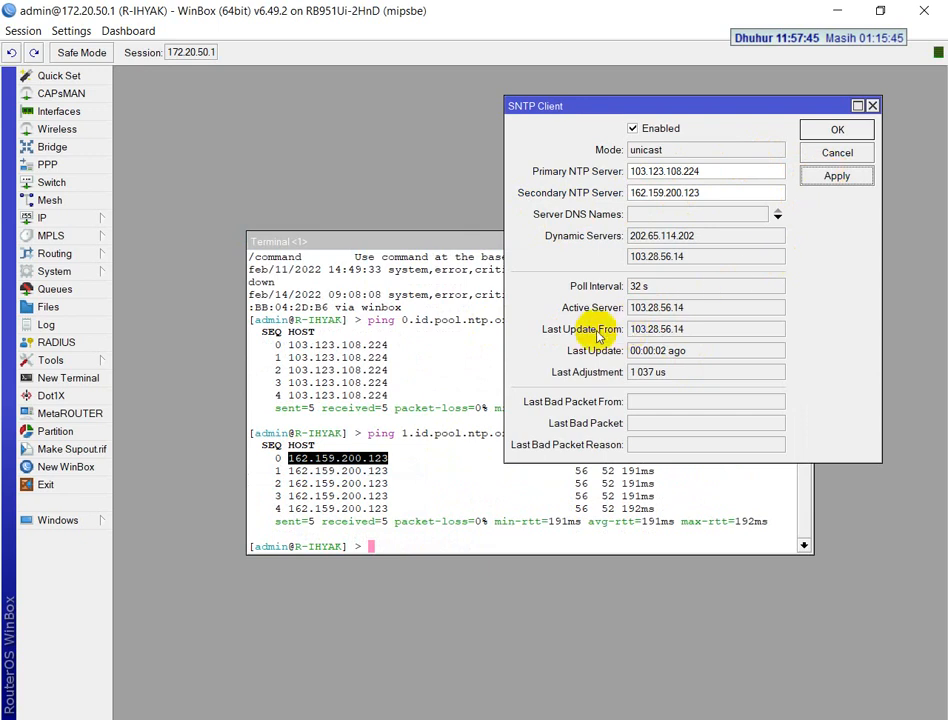
{"action": "left_click", "coordinate": [840, 129]}
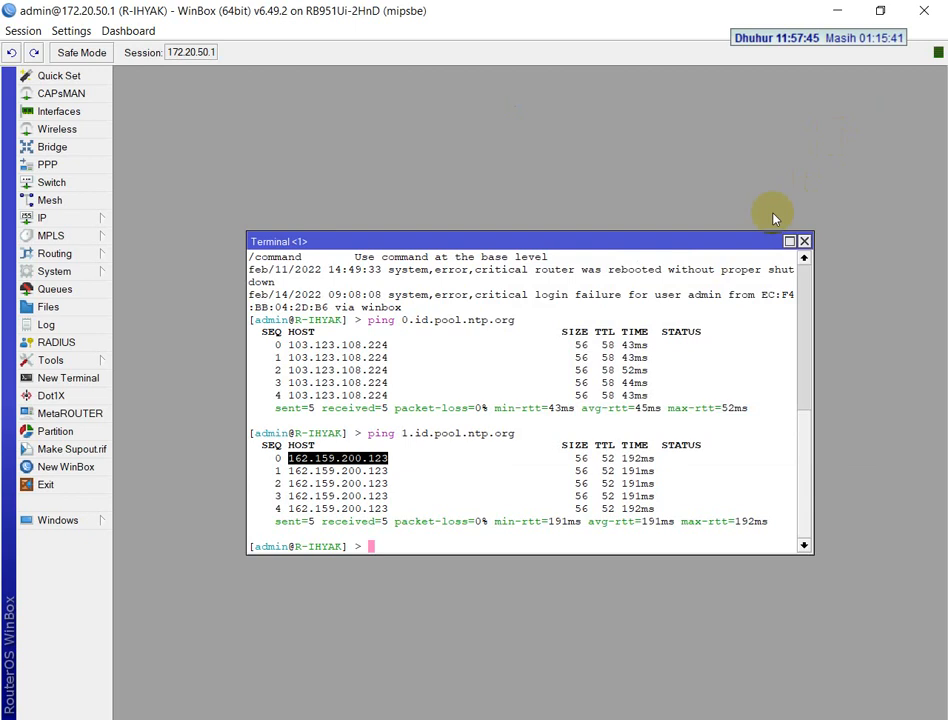
{"action": "left_click", "coordinate": [803, 242]}
Check the router's clock for the time, date and time zone, apply it, and close it
{"action": "left_click", "coordinate": [70, 271]}
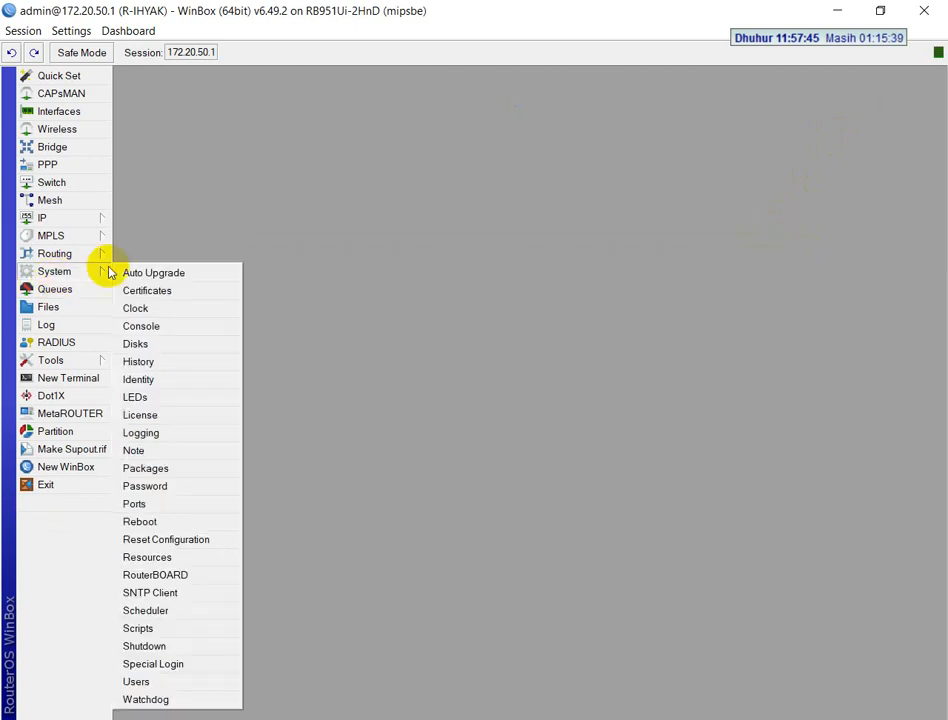
{"action": "left_click", "coordinate": [138, 308]}
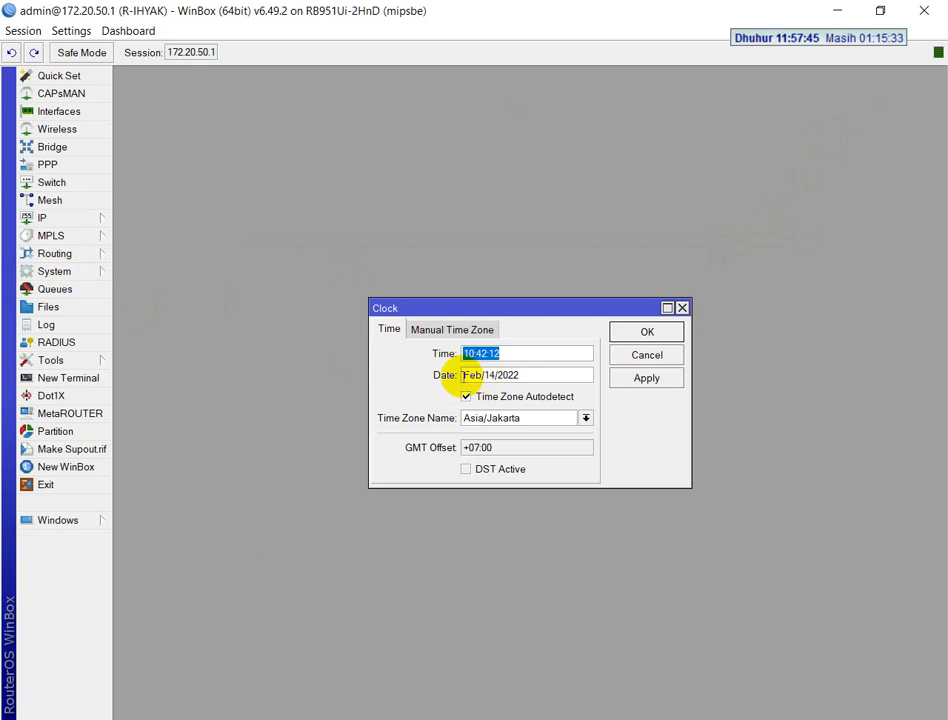
{"action": "left_click", "coordinate": [625, 372]}
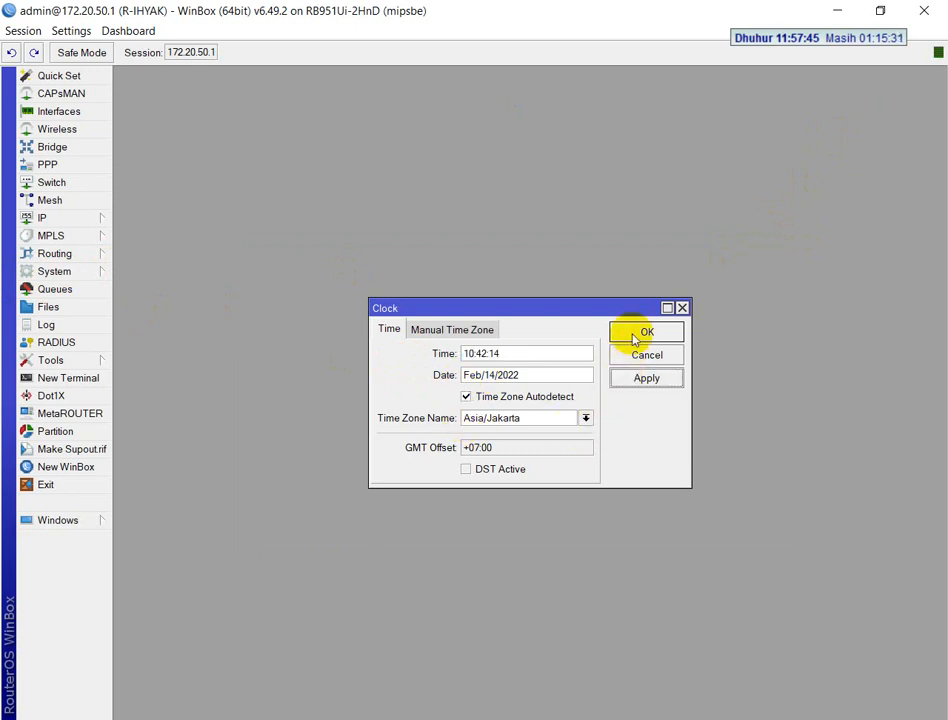
{"action": "left_click", "coordinate": [646, 332]}
Read exam task 12 in the PDF, check the router's DHCP servers and DHCP networks against it, and close the DHCP Server settings
{"action": "key", "text": "alt+Tab"}
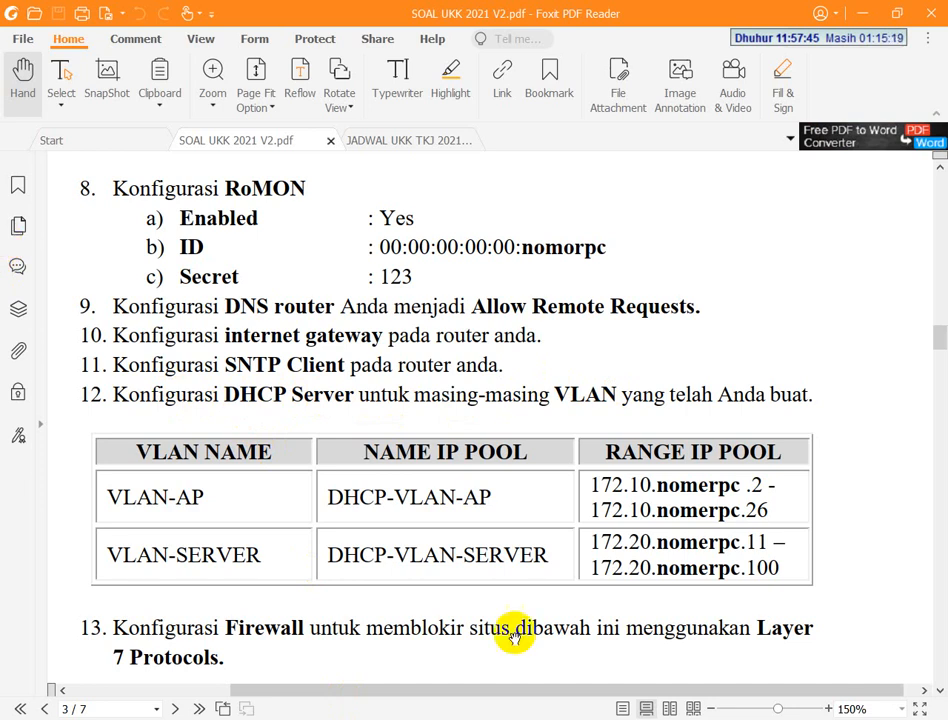
{"action": "left_click", "coordinate": [474, 719]}
{"action": "left_click", "coordinate": [57, 218]}
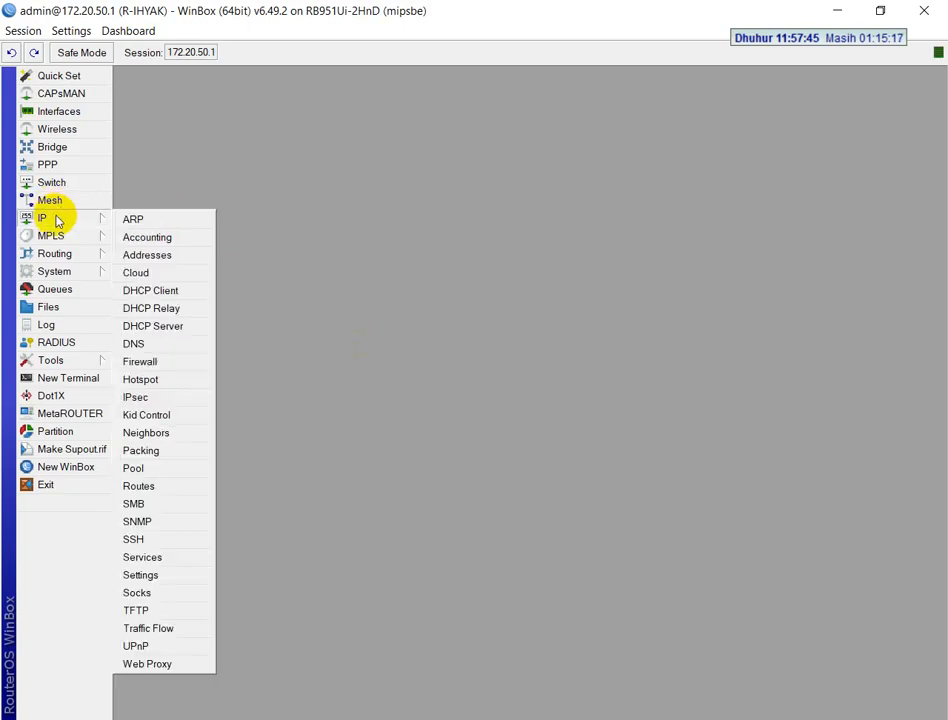
{"action": "left_click", "coordinate": [195, 326]}
{"action": "left_click", "coordinate": [204, 206]}
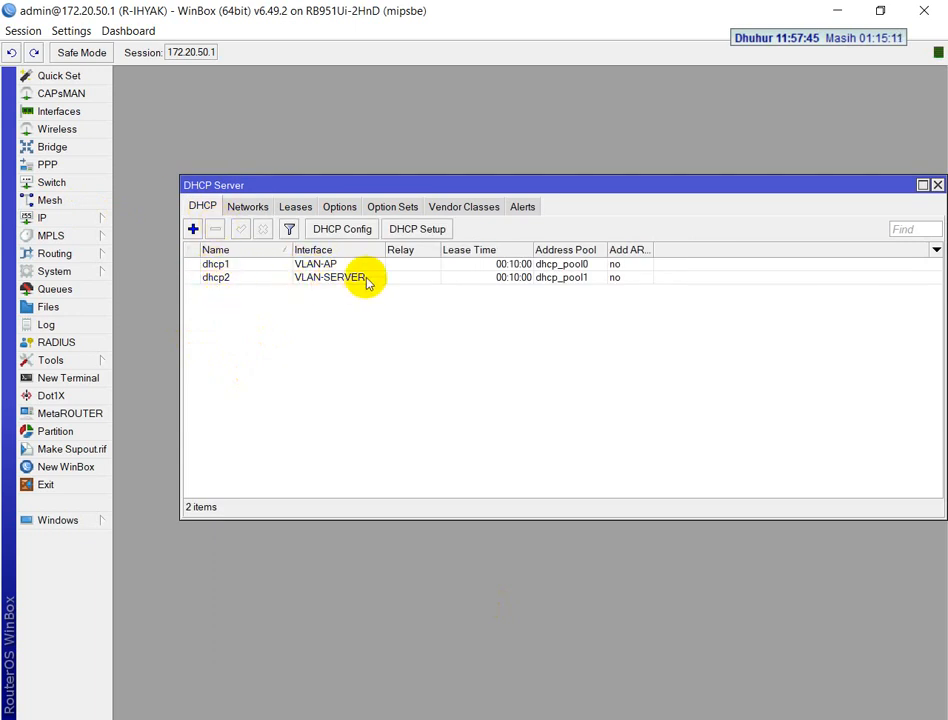
{"action": "left_click", "coordinate": [249, 208]}
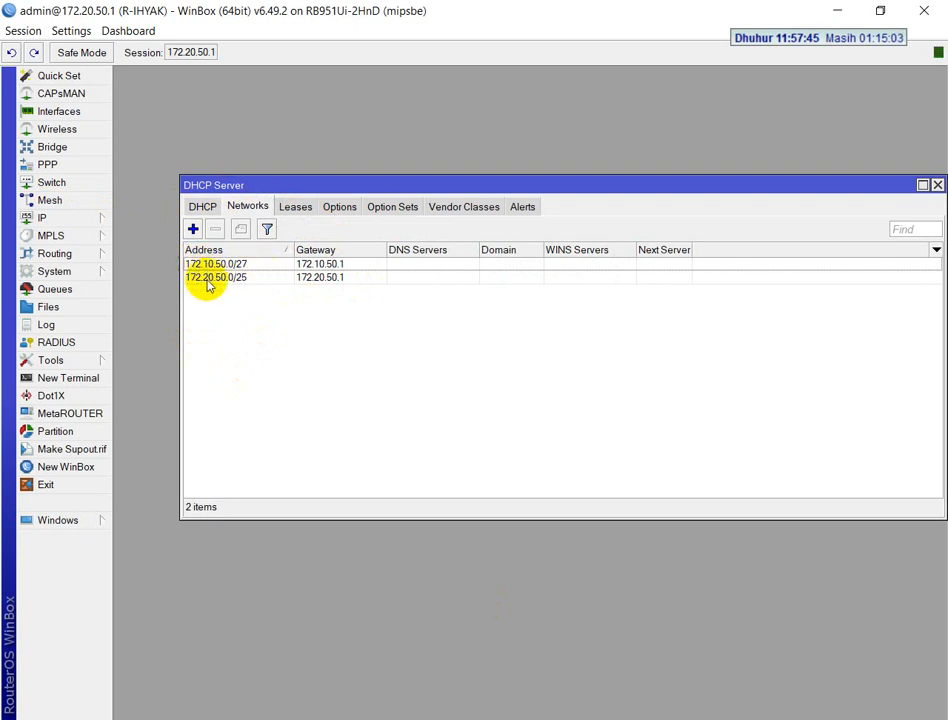
{"action": "left_click", "coordinate": [937, 185]}
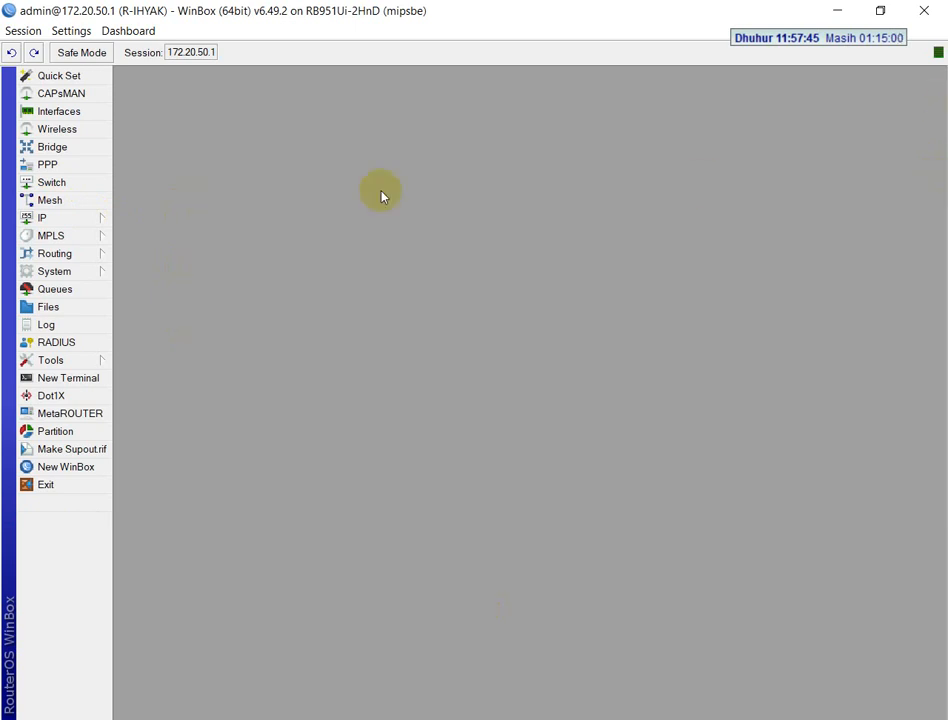
Compare the router's IP pools with the VLAN-AP and VLAN-SERVER ranges in the exam PDF, and close the pool list
{"action": "left_click", "coordinate": [55, 218]}
{"action": "left_click", "coordinate": [138, 469]}
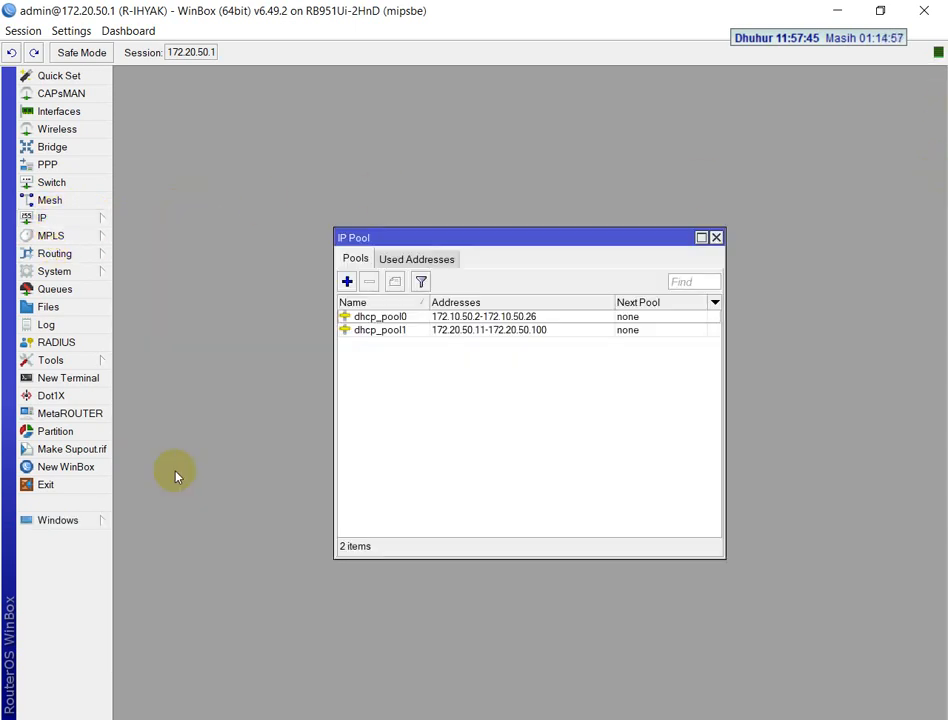
{"action": "key", "text": "alt+Tab"}
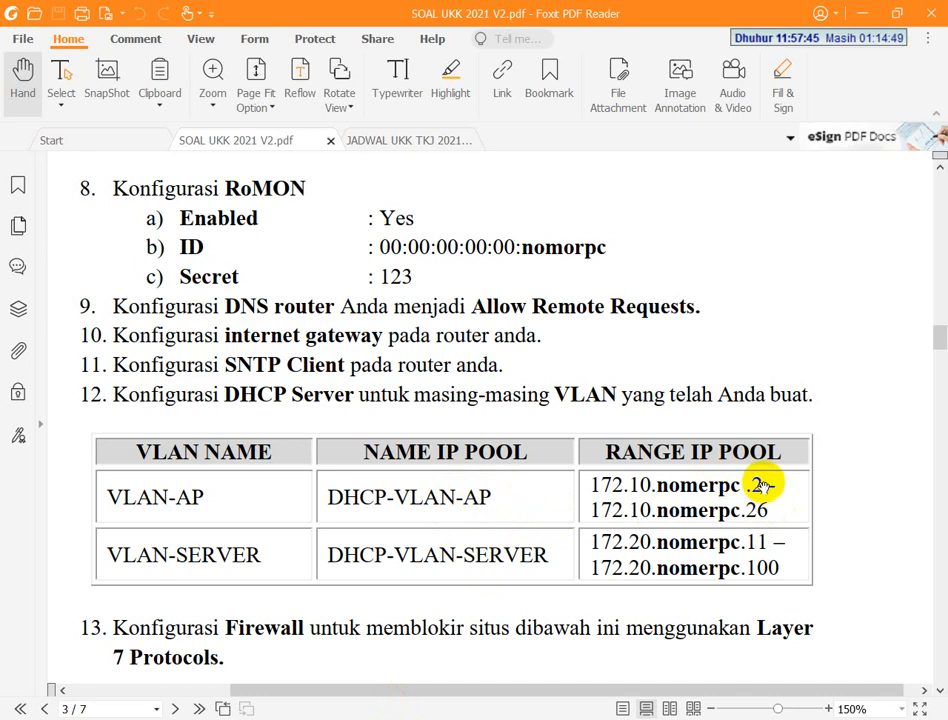
{"action": "key", "text": "alt+Tab"}
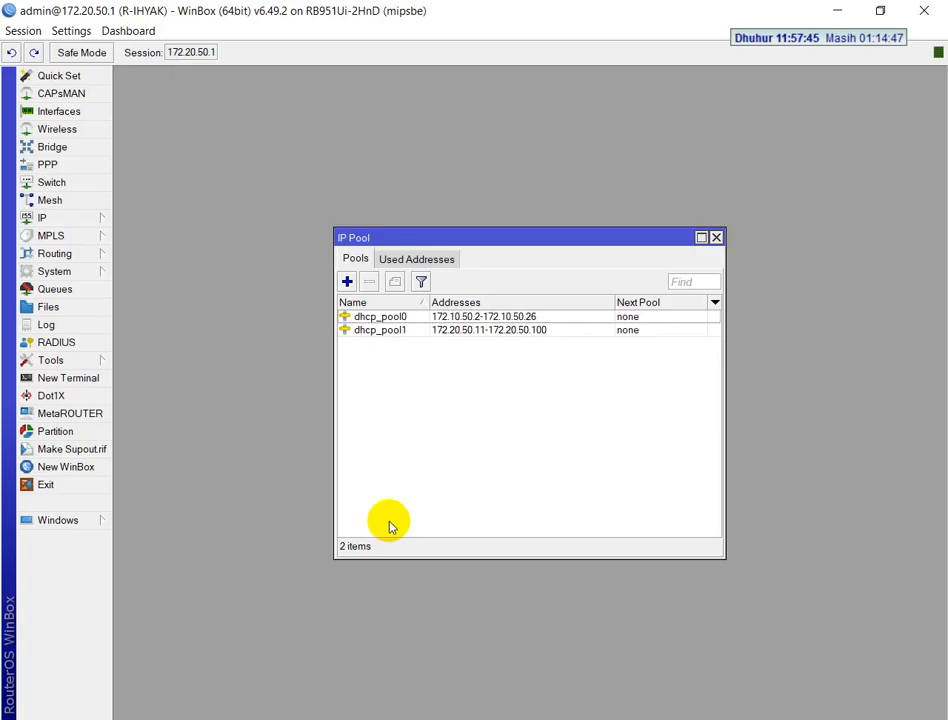
{"action": "left_click", "coordinate": [66, 220]}
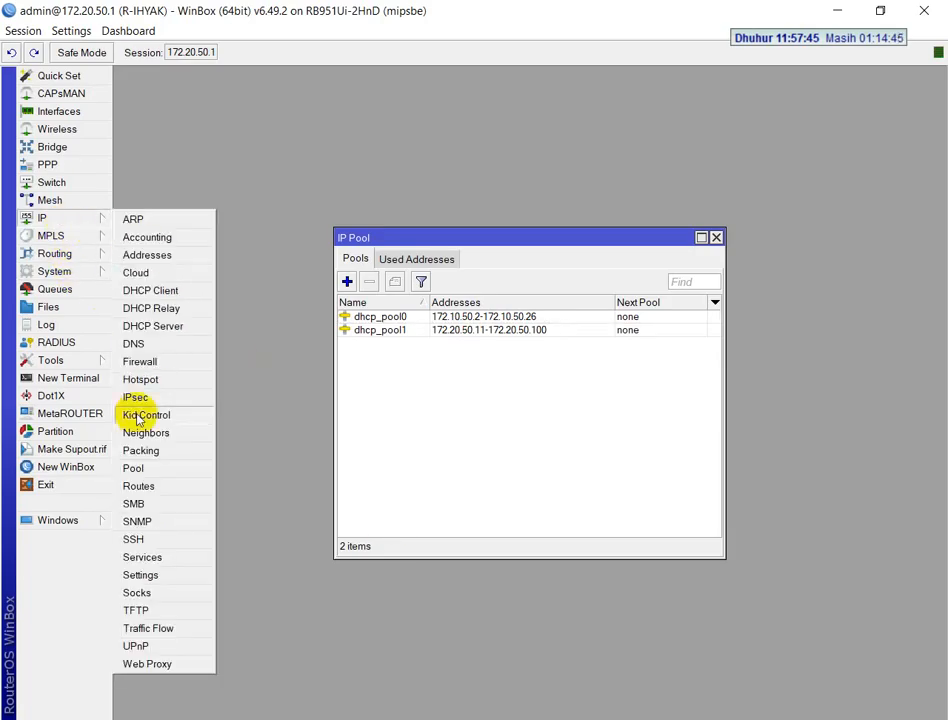
{"action": "left_click", "coordinate": [138, 469]}
{"action": "left_click", "coordinate": [470, 316]}
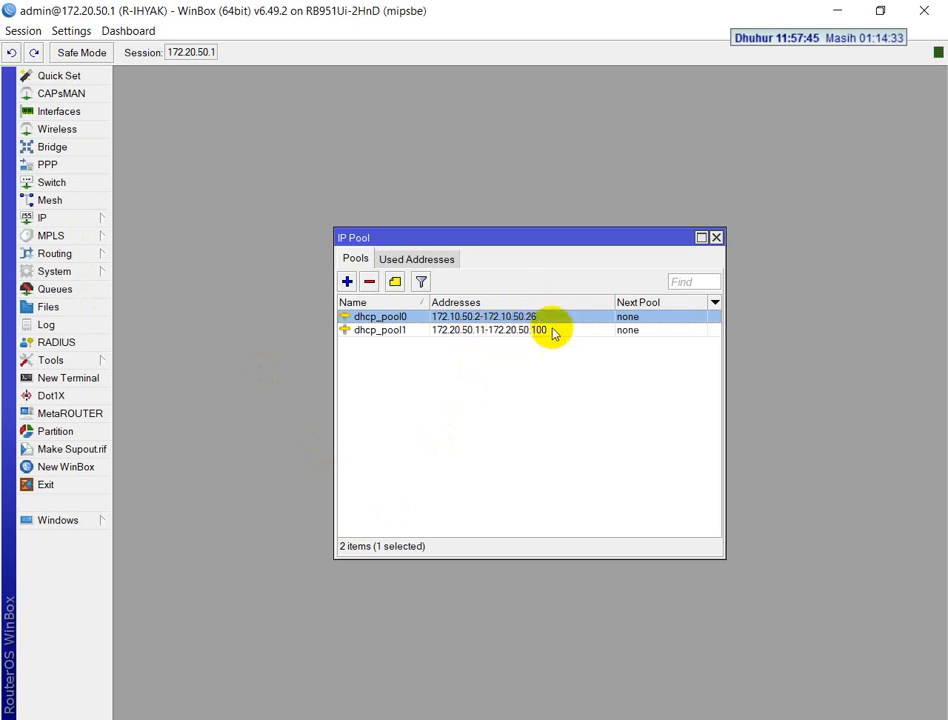
{"action": "key", "text": "alt+Tab"}
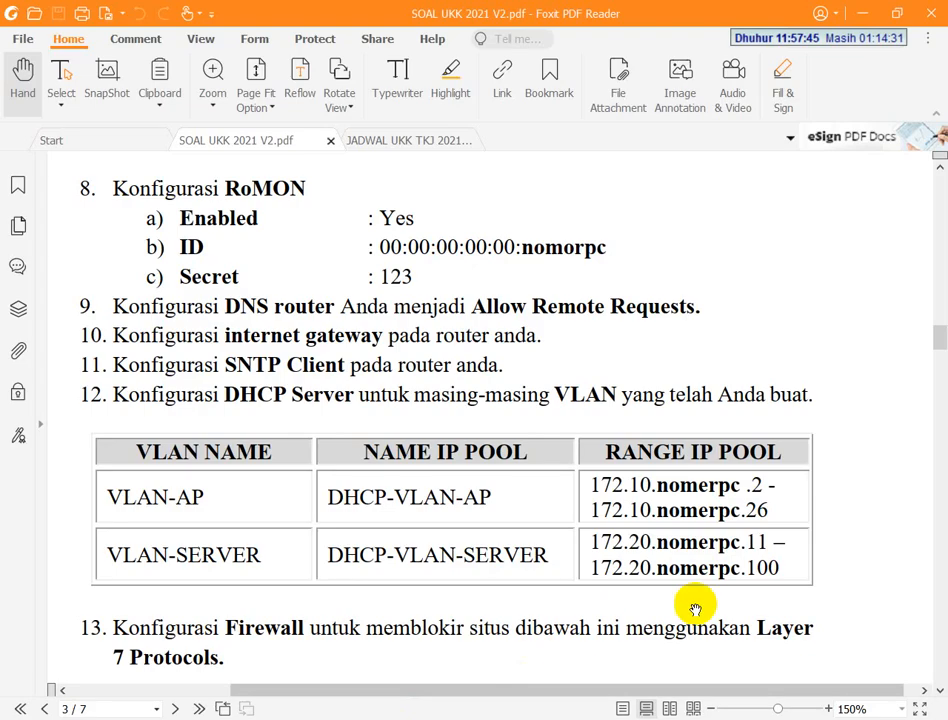
{"action": "scroll", "coordinate": [408, 430], "scroll_direction": "down", "scroll_amount": 3}
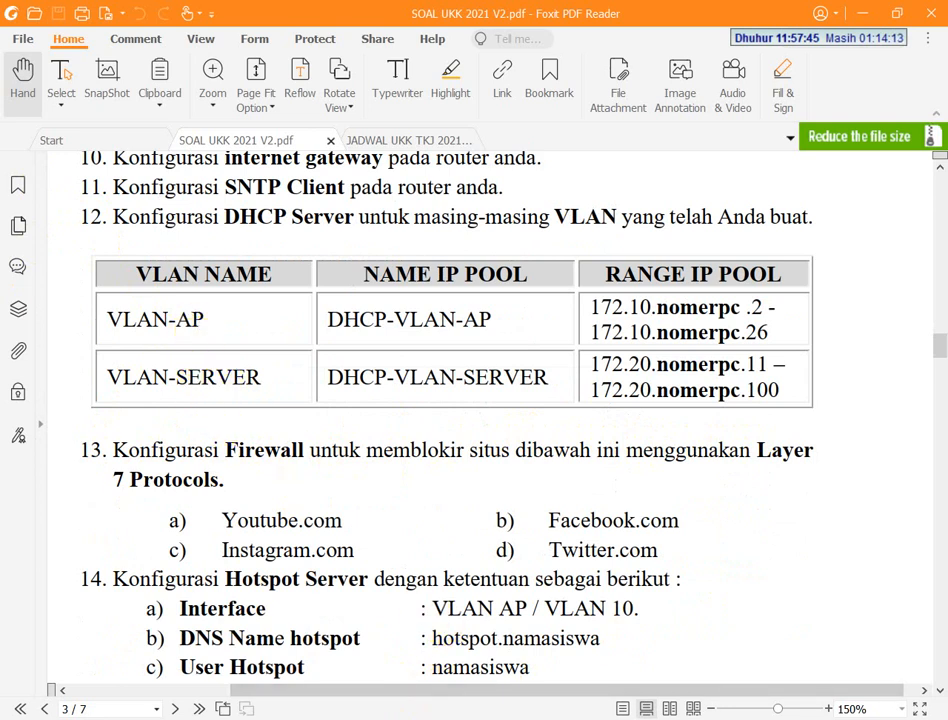
{"action": "key", "text": "alt+Tab"}
{"action": "left_click", "coordinate": [715, 238]}
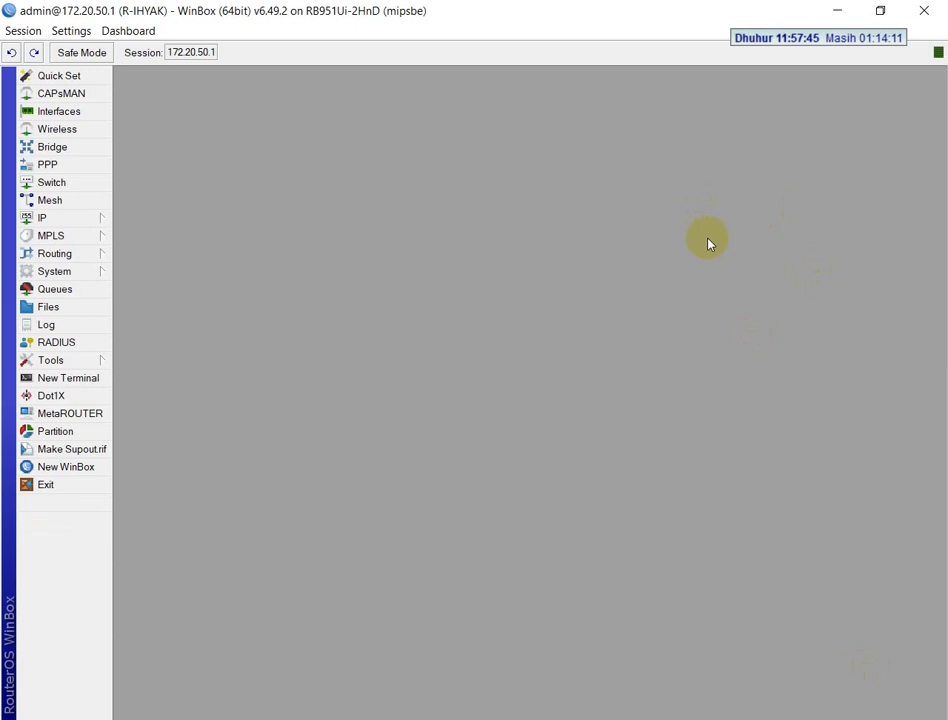
Review the regular expressions of the firewall's Layer 7 protocols YT-APP and YT-WEB for the sites the exam wants blocked
{"action": "left_click", "coordinate": [80, 220]}
{"action": "left_click", "coordinate": [142, 366]}
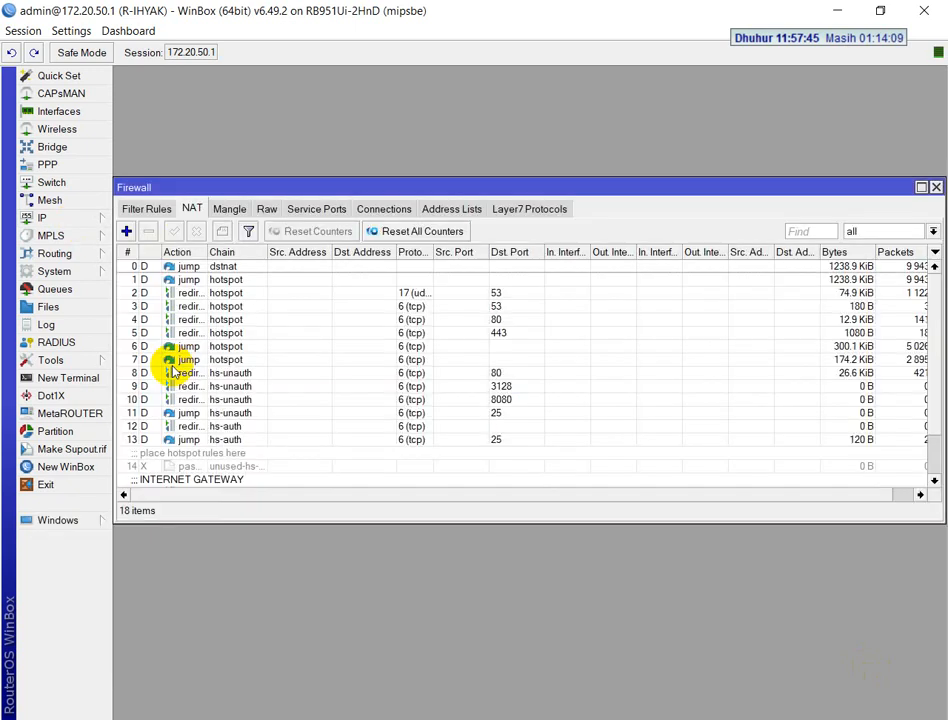
{"action": "left_click", "coordinate": [530, 210]}
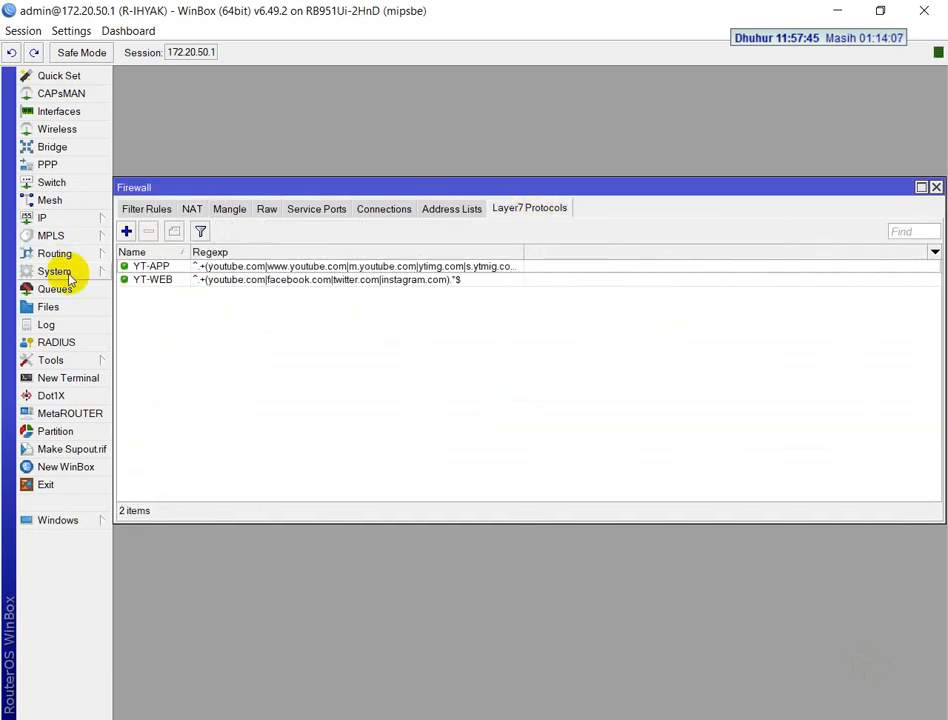
{"action": "double_click", "coordinate": [137, 267]}
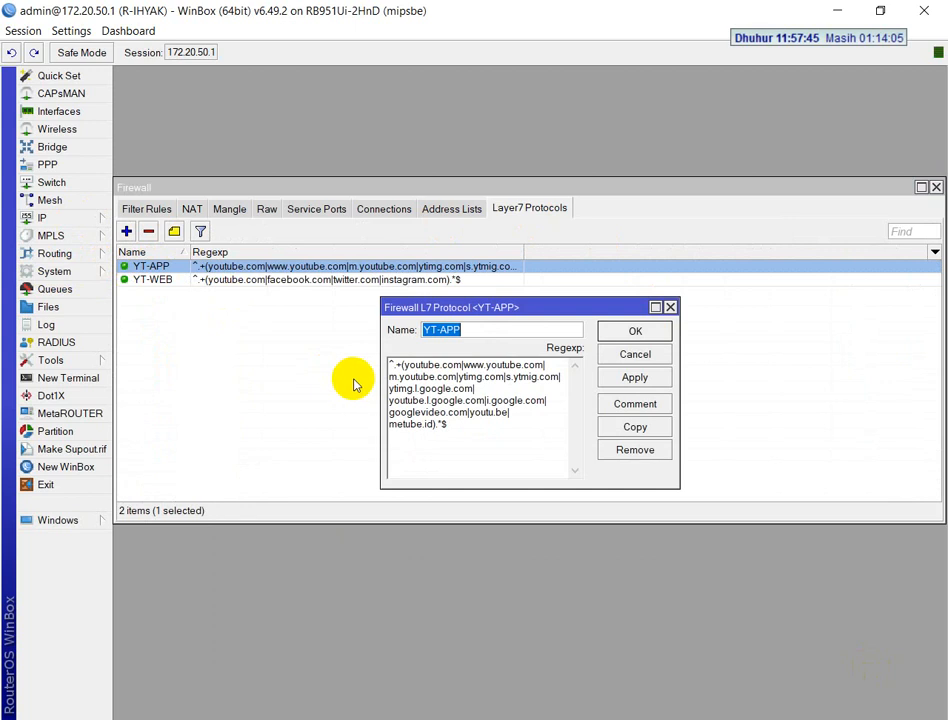
{"action": "left_click", "coordinate": [655, 331]}
{"action": "left_click", "coordinate": [228, 280]}
{"action": "double_click", "coordinate": [228, 280]}
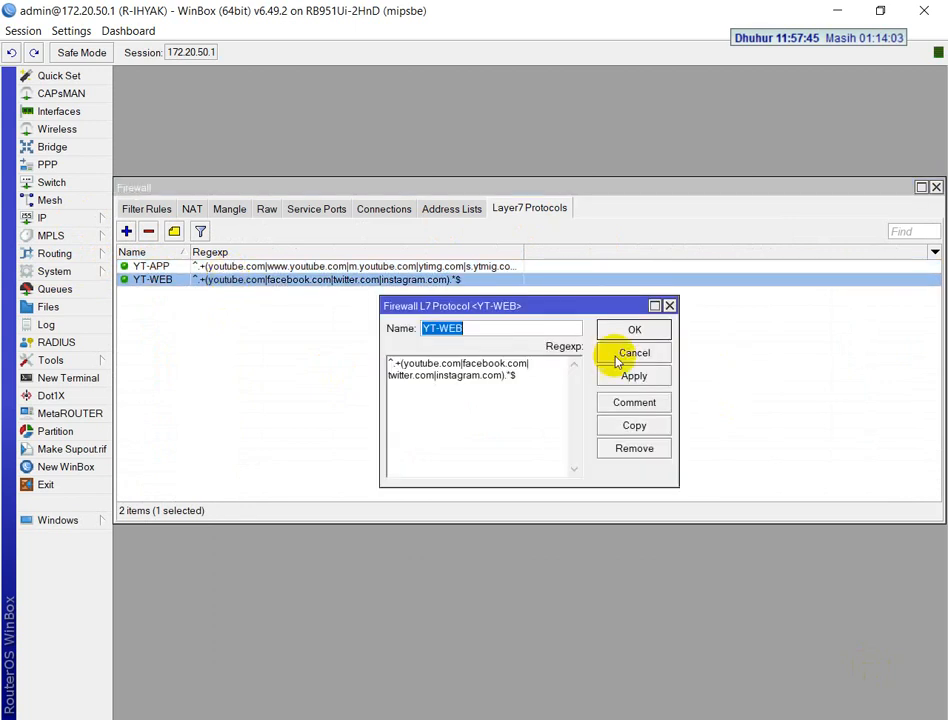
{"action": "left_click", "coordinate": [634, 331]}
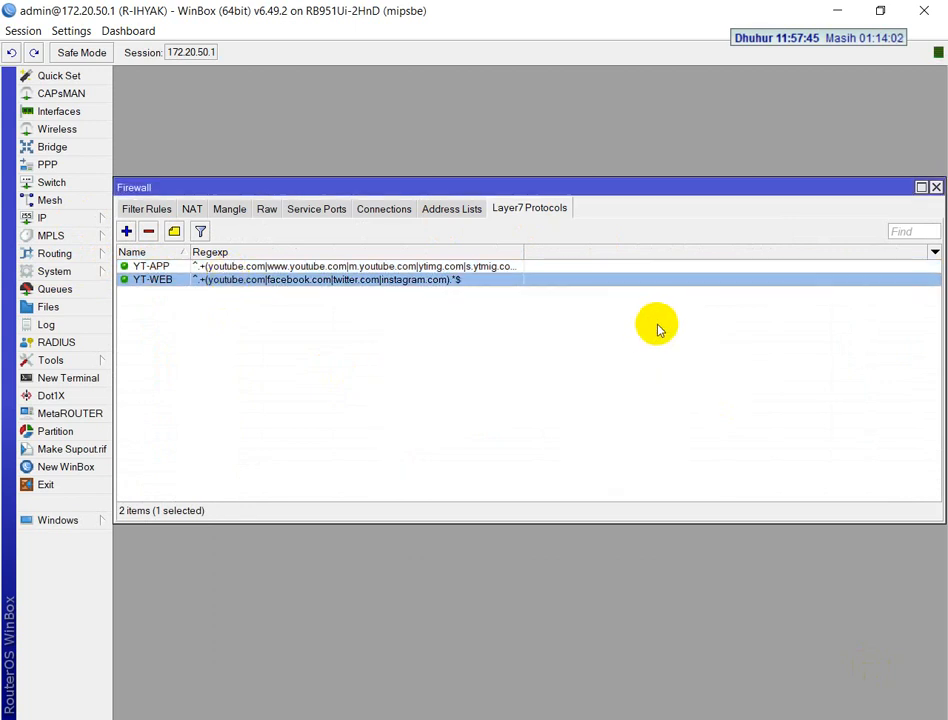
Disable the BLOK-YT-WEB and BLOK-YT-APP drop rules among the firewall filter rules
{"action": "left_click", "coordinate": [50, 217]}
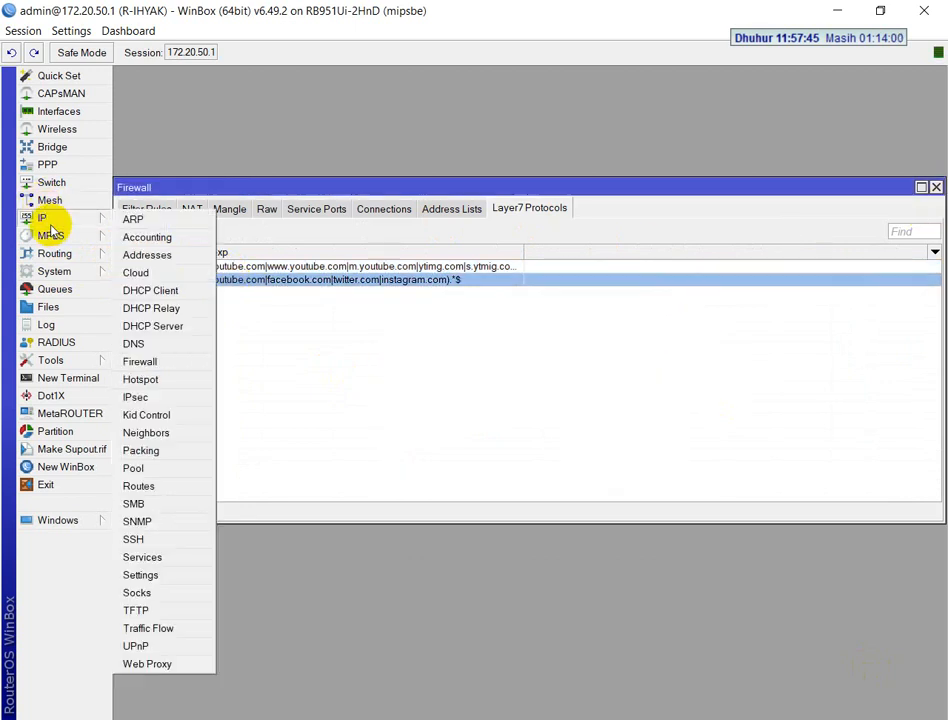
{"action": "left_click", "coordinate": [148, 360]}
{"action": "left_click", "coordinate": [146, 210]}
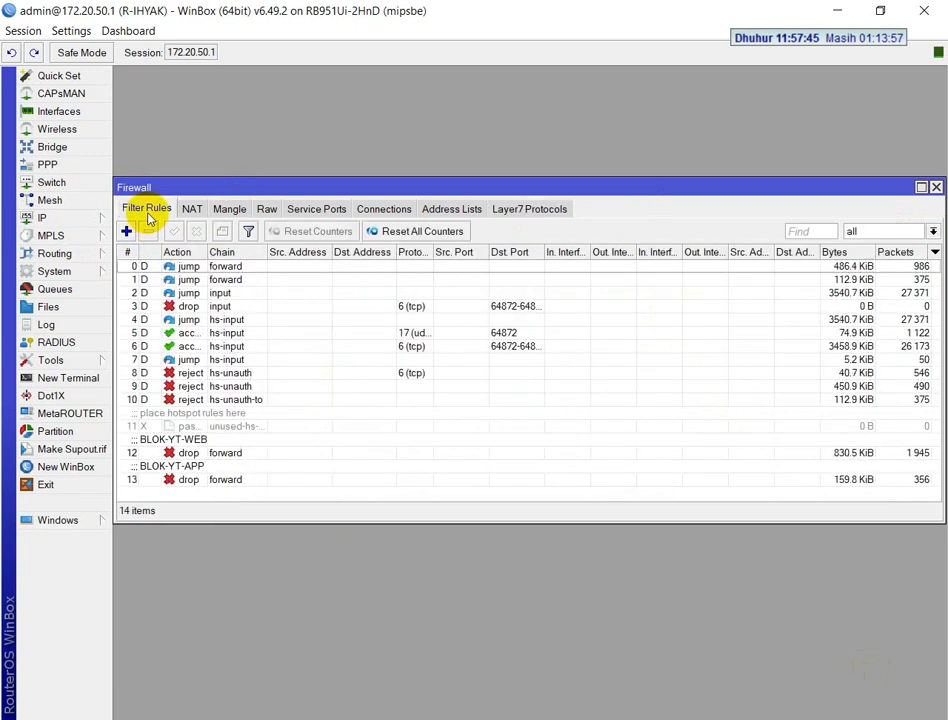
{"action": "left_click", "coordinate": [174, 444]}
{"action": "left_click", "coordinate": [196, 233]}
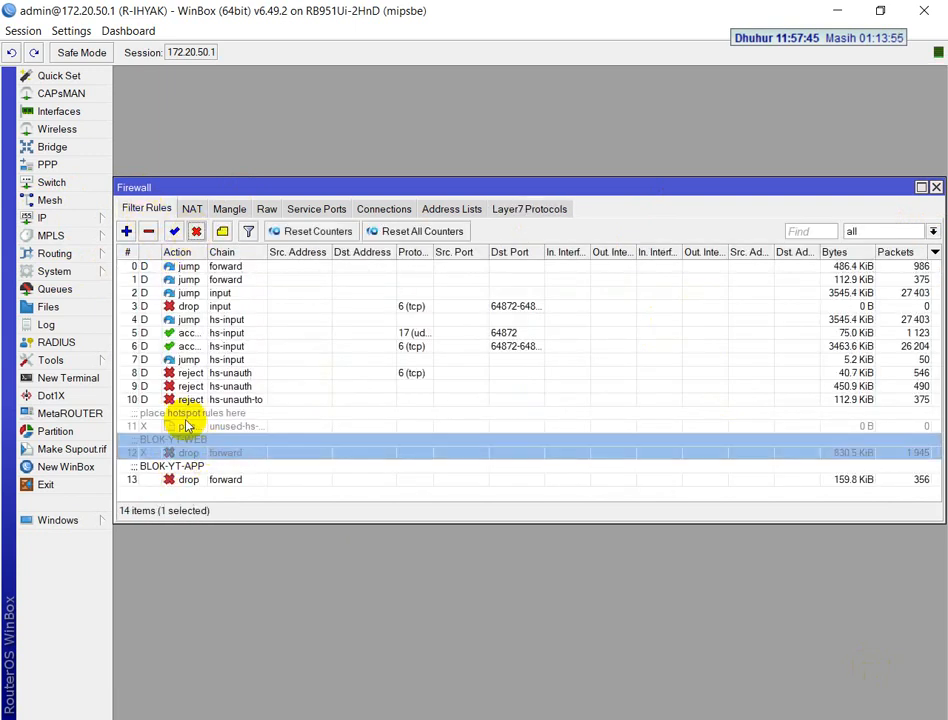
{"action": "left_click", "coordinate": [192, 474]}
{"action": "left_click", "coordinate": [196, 233]}
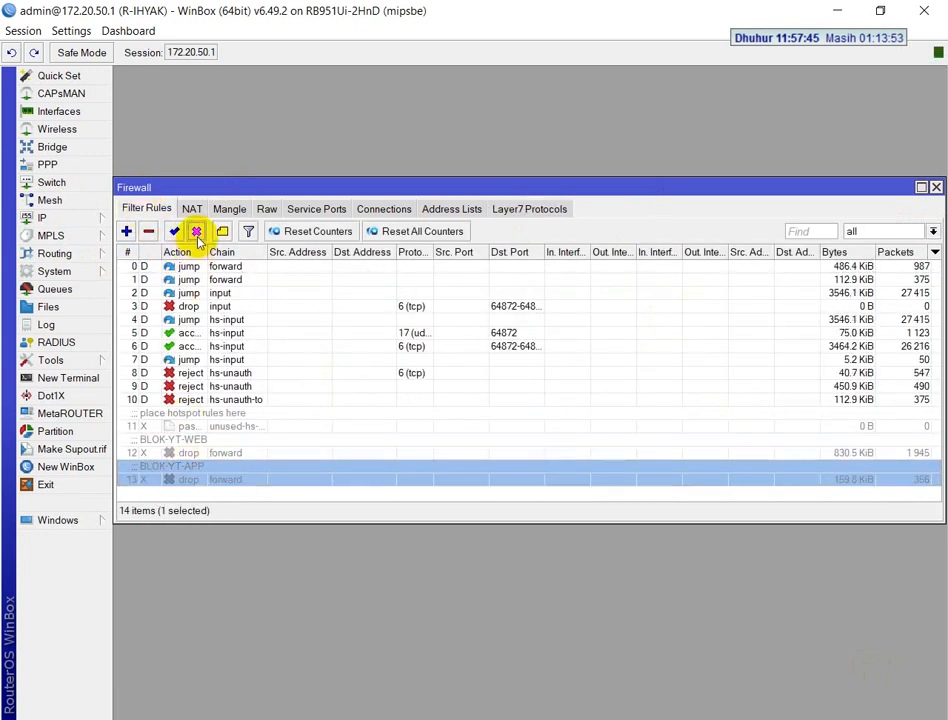
Switch to Chrome, open YouTube and search for the instructor's channel by name
{"action": "key", "text": "alt+Tab"}
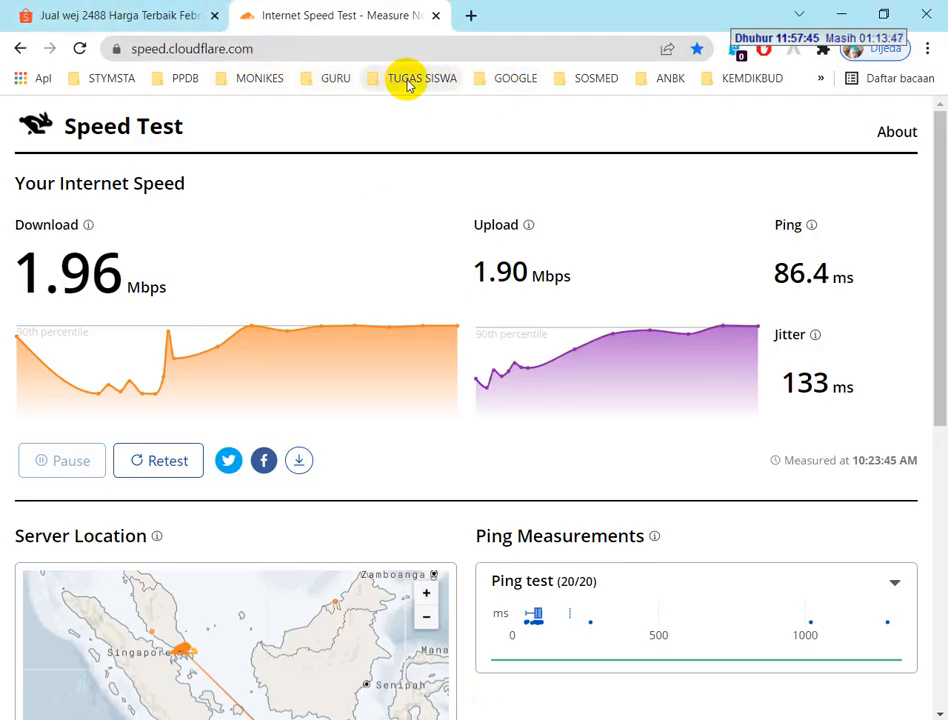
{"action": "left_click", "coordinate": [514, 79]}
{"action": "left_click", "coordinate": [515, 171]}
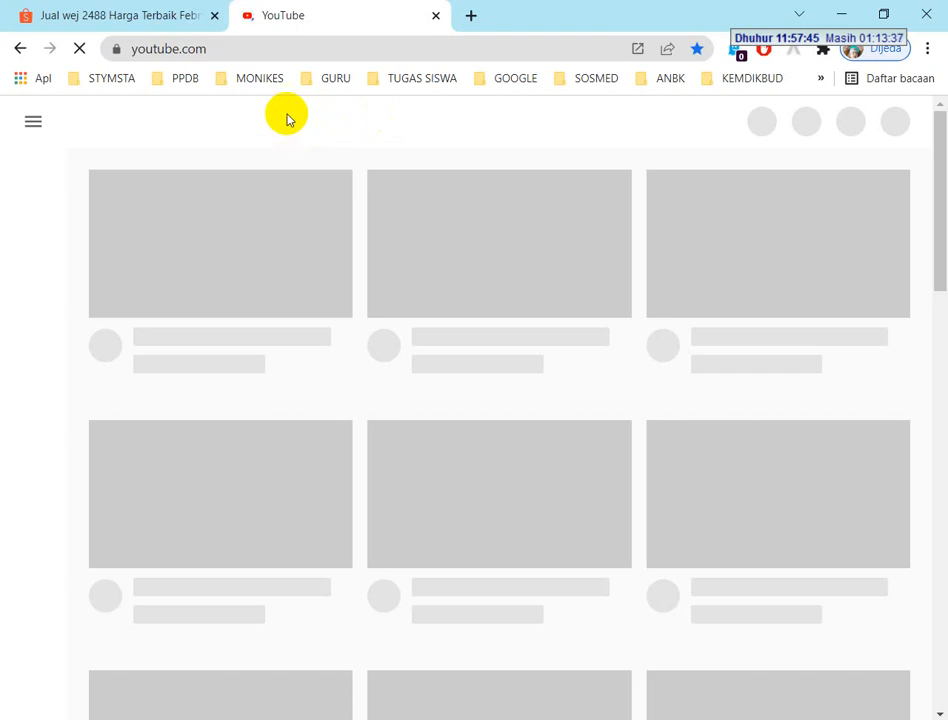
{"action": "left_click", "coordinate": [287, 114]}
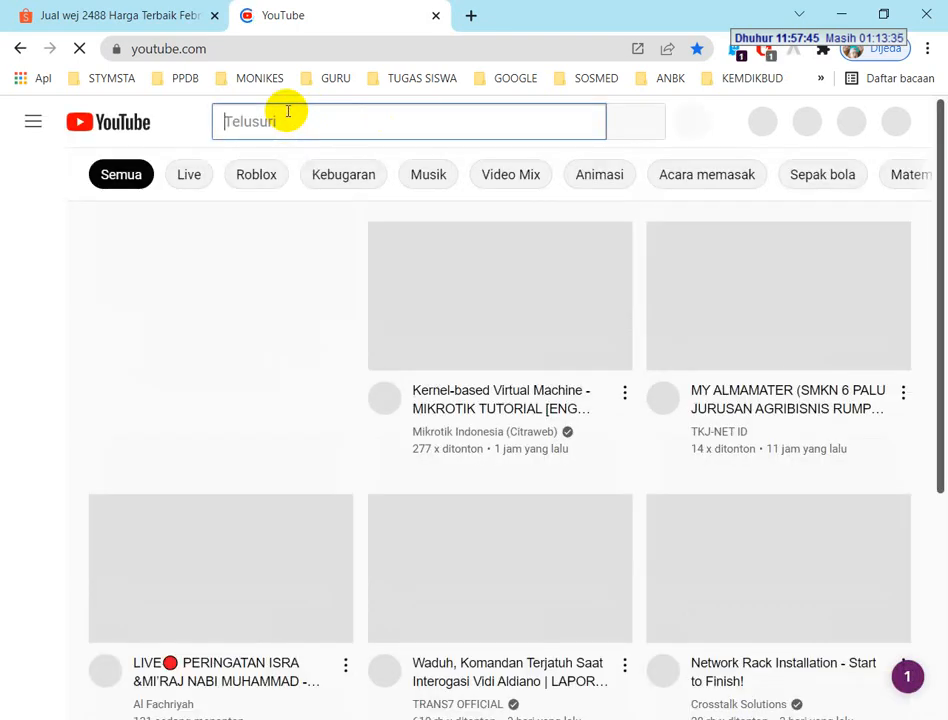
{"action": "type", "text": "ikhyai"}
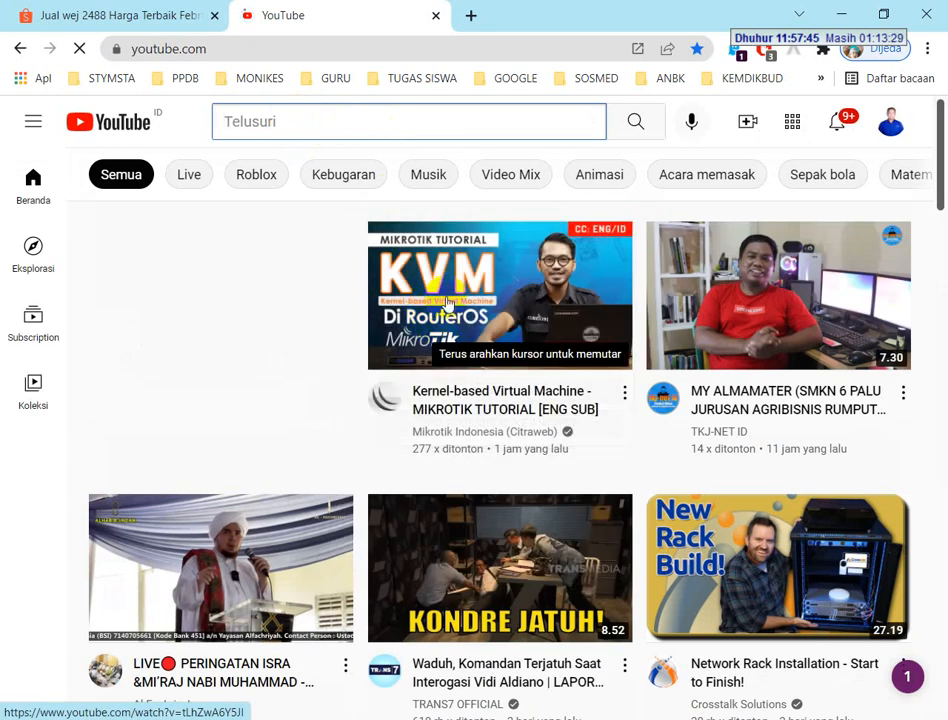
{"action": "mouse_move", "coordinate": [444, 296]}
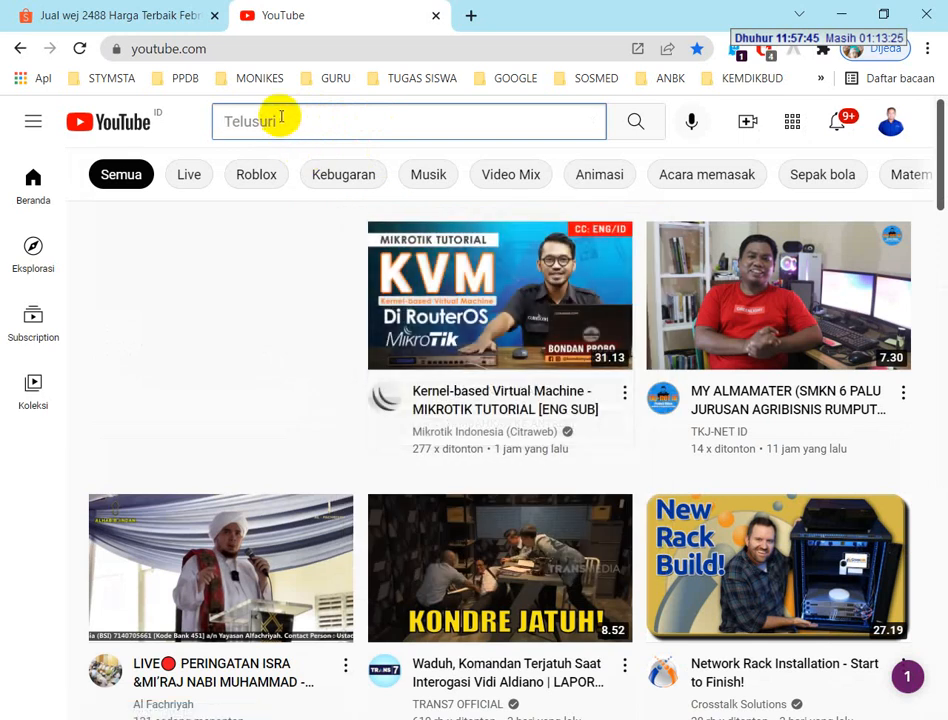
{"action": "type", "text": "hy"}
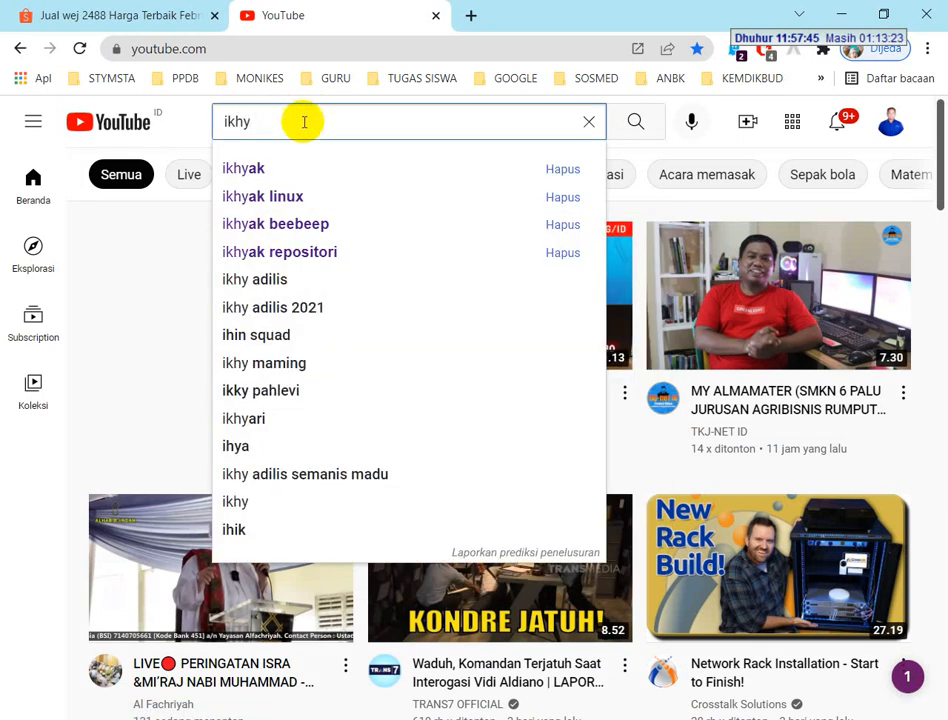
{"action": "left_click", "coordinate": [247, 170]}
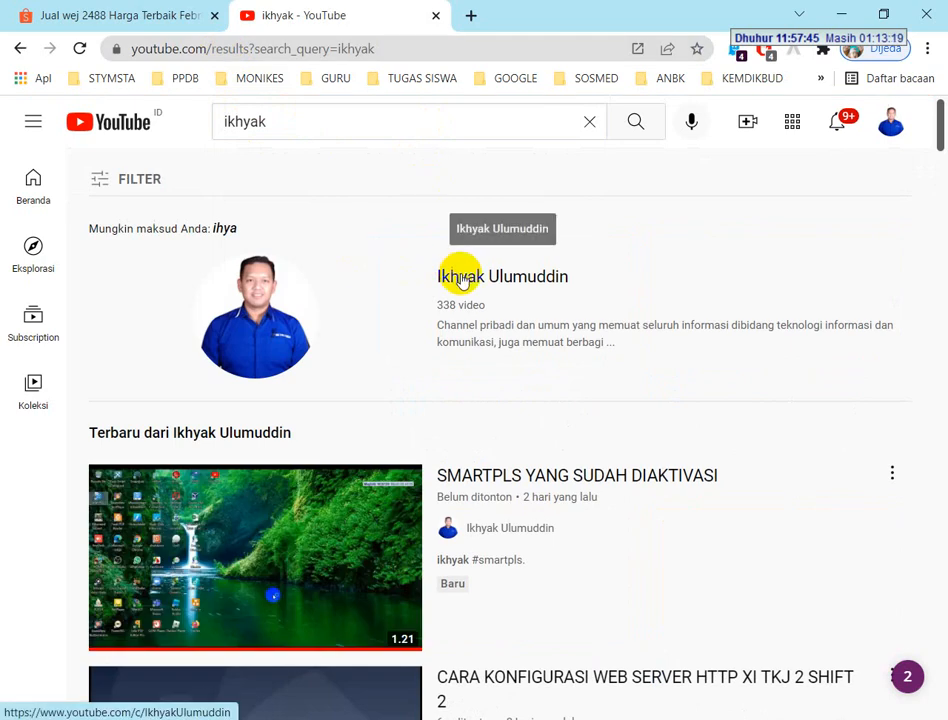
Open the full UKK TKJ 2021-2022 playlist from the instructor's channel and check it alongside the exam PDF
{"action": "left_click", "coordinate": [458, 274]}
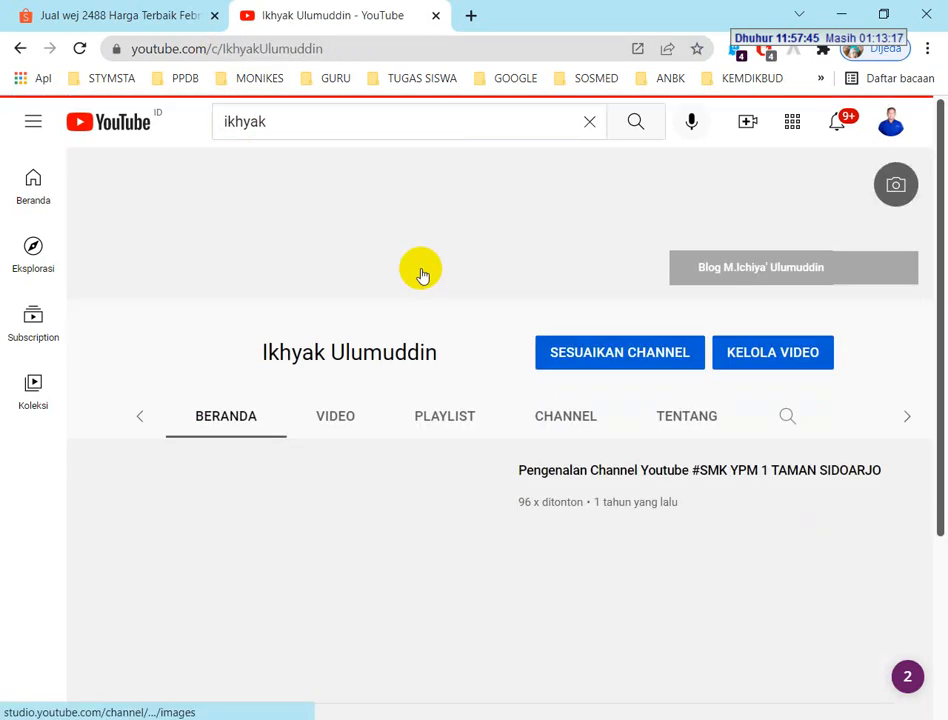
{"action": "scroll", "coordinate": [400, 300], "scroll_direction": "down", "scroll_amount": 2}
{"action": "left_click", "coordinate": [366, 233]}
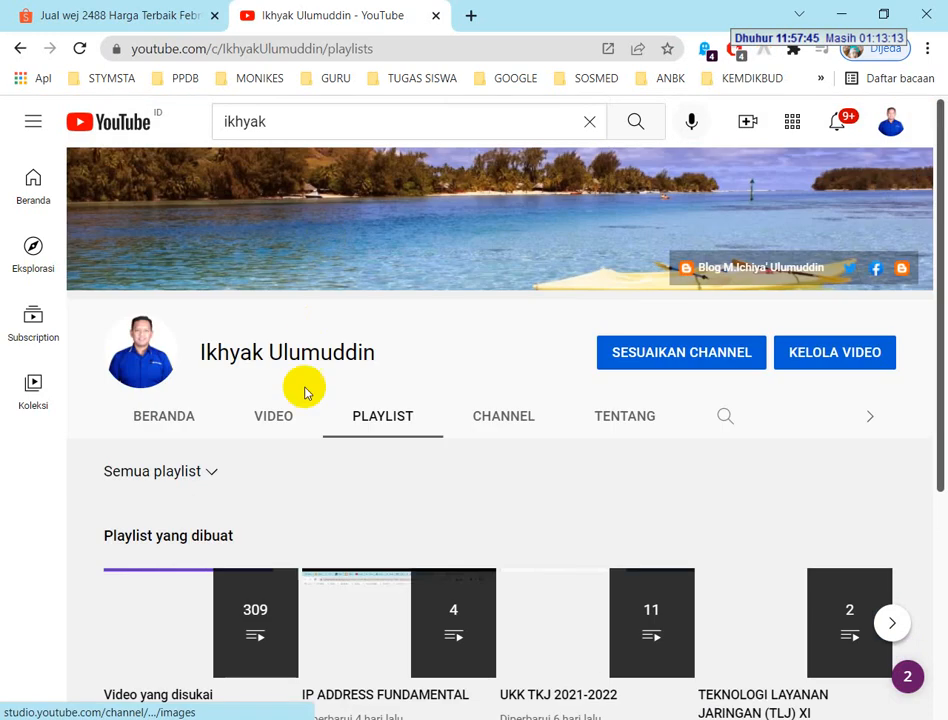
{"action": "scroll", "coordinate": [370, 546], "scroll_direction": "down", "scroll_amount": 1}
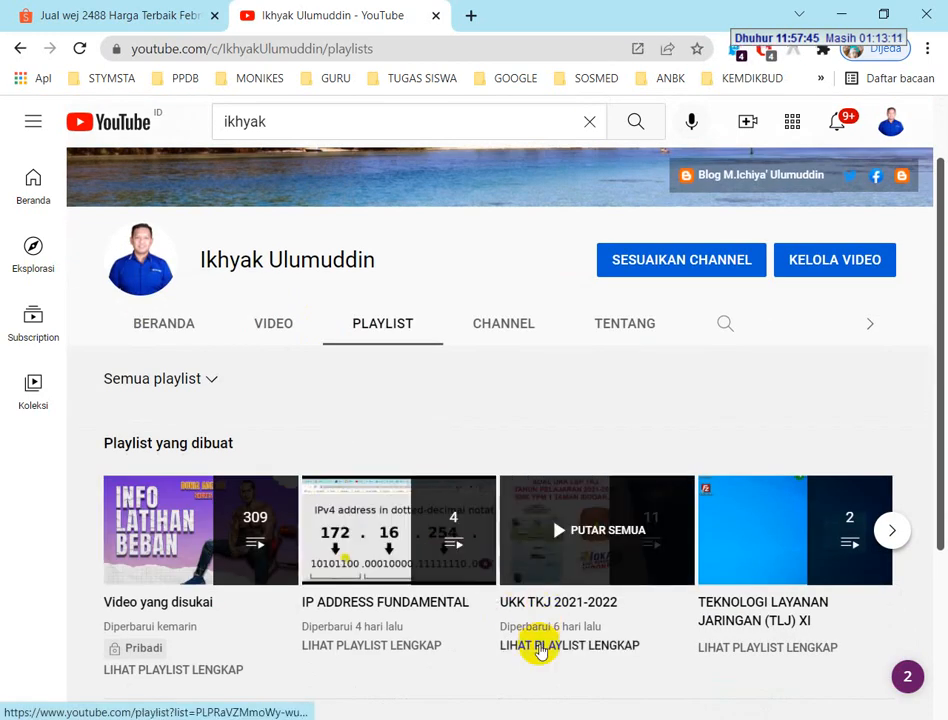
{"action": "left_click", "coordinate": [548, 640]}
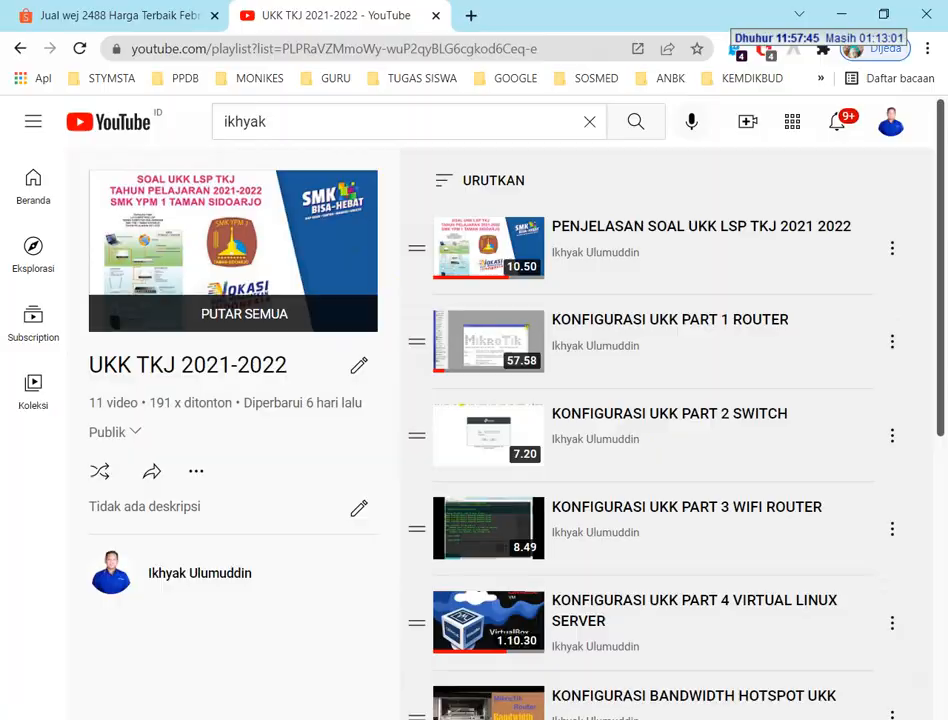
{"action": "key", "text": "alt+Tab"}
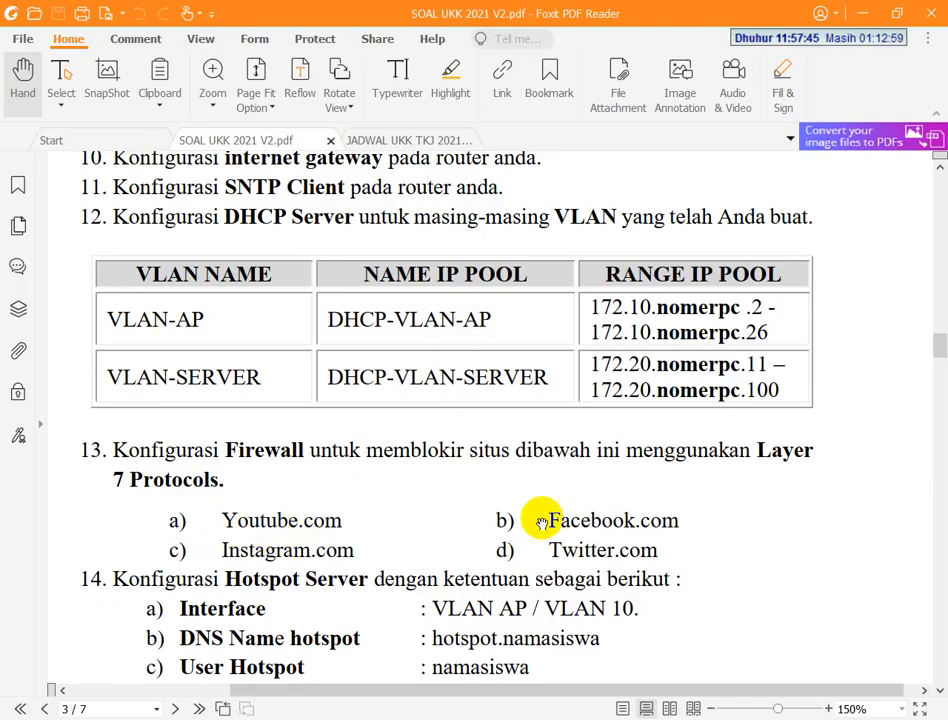
{"action": "key", "text": "alt+Tab"}
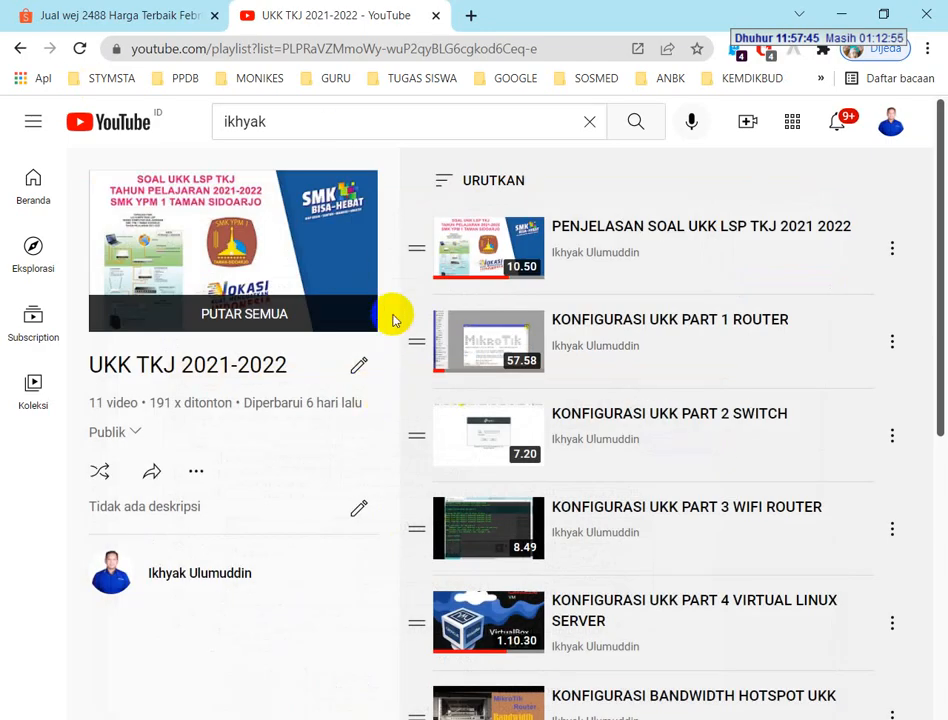
Open and pause the KONFIGURASI UKK PART 1 ROUTER video, and follow the Pastebin link in its full description
{"action": "left_click", "coordinate": [733, 333]}
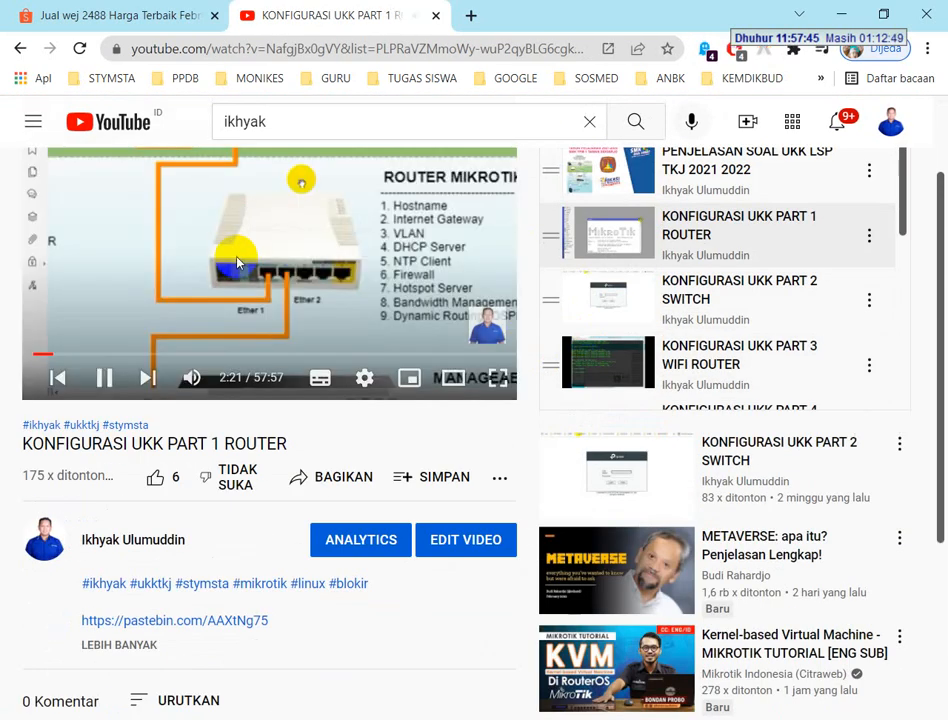
{"action": "left_click", "coordinate": [302, 205]}
{"action": "scroll", "coordinate": [302, 275], "scroll_direction": "down", "scroll_amount": 2}
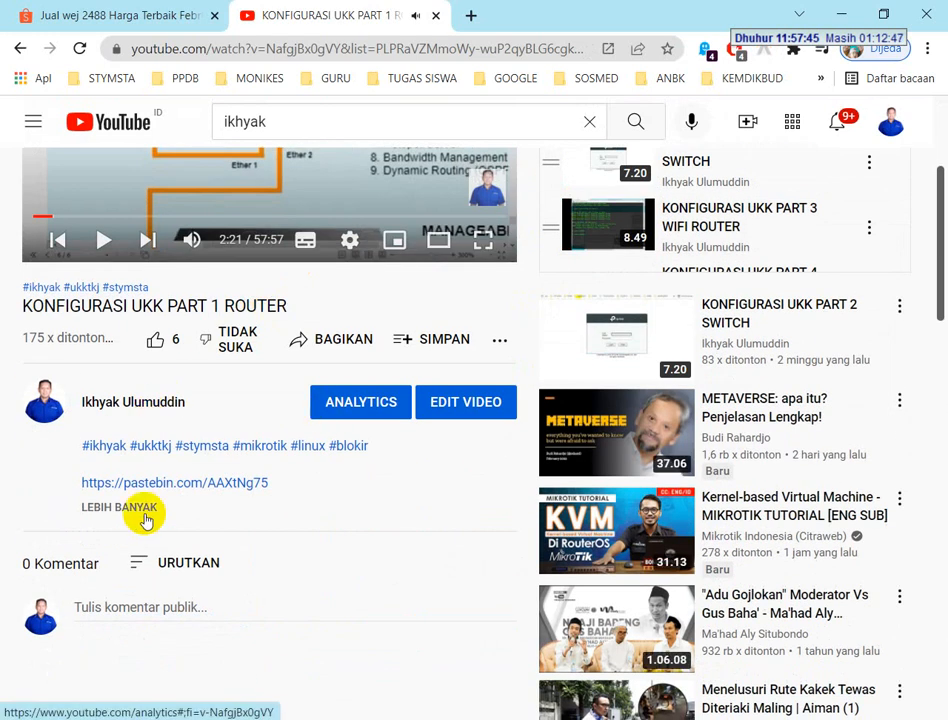
{"action": "left_click", "coordinate": [120, 507]}
{"action": "scroll", "coordinate": [125, 500], "scroll_direction": "down", "scroll_amount": 3}
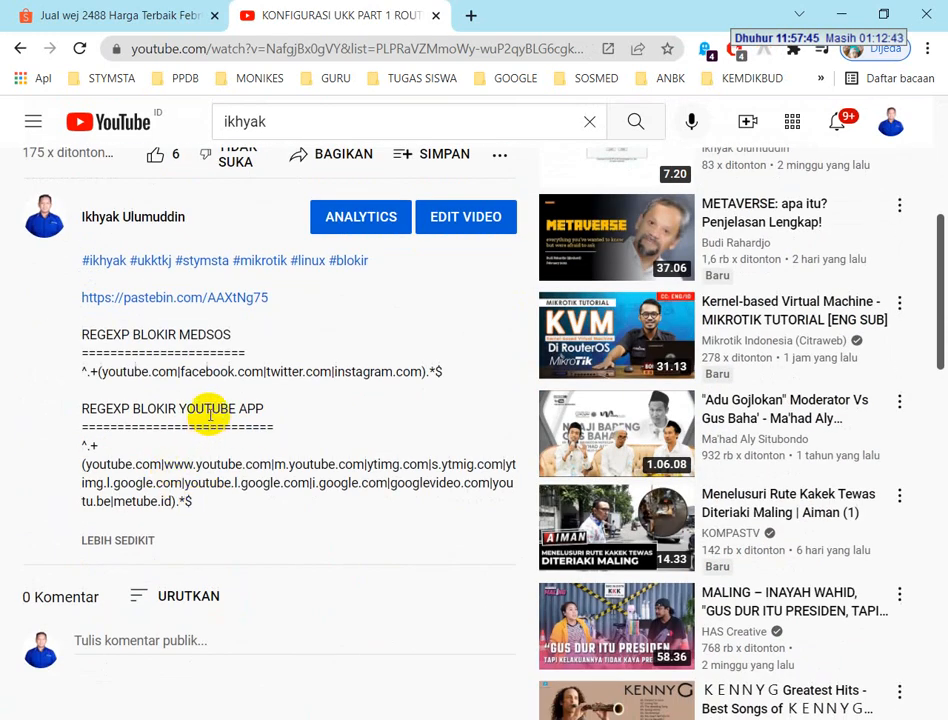
{"action": "left_click", "coordinate": [174, 300]}
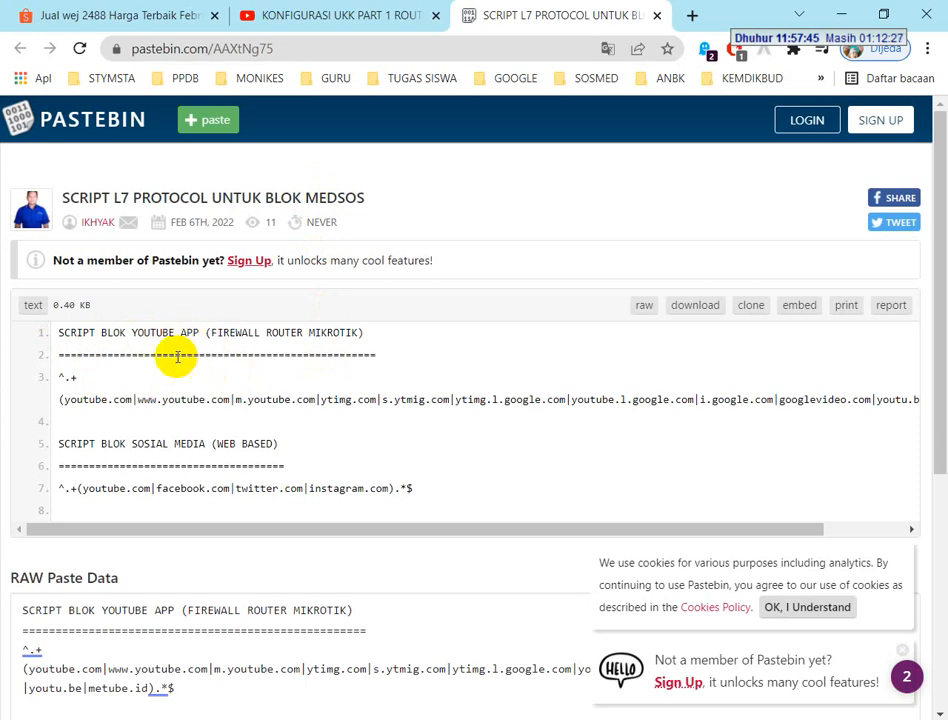
Examine the Pastebin regular expressions for blocking the YouTube app and the web-based social media sites
{"action": "left_click_drag", "start_coordinate": [420, 494], "coordinate": [53, 496]}
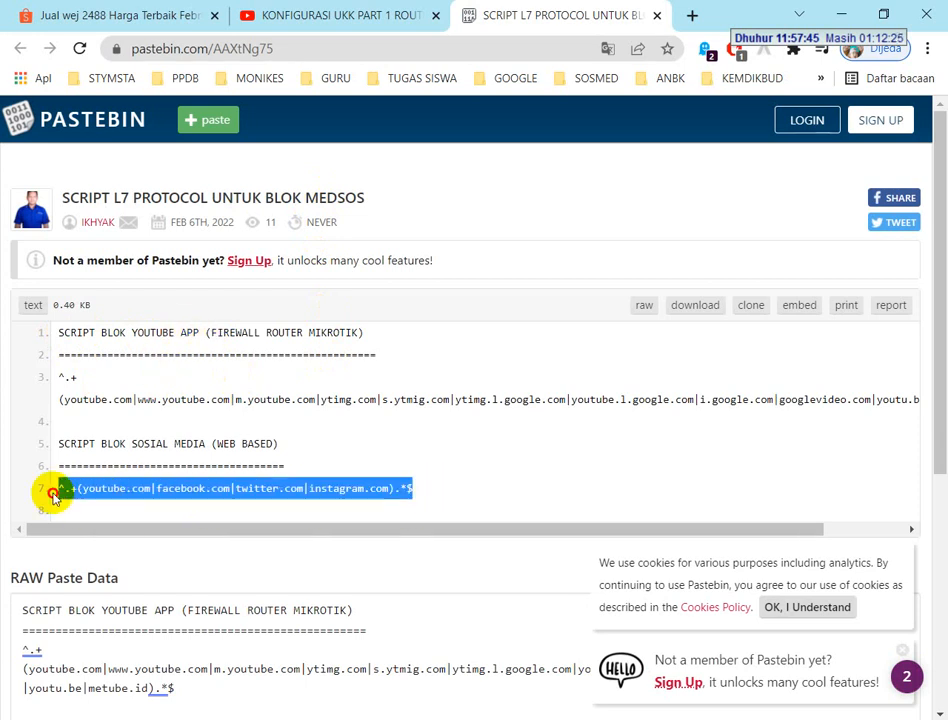
{"action": "left_click_drag", "start_coordinate": [57, 378], "coordinate": [160, 437]}
{"action": "left_click", "coordinate": [576, 491]}
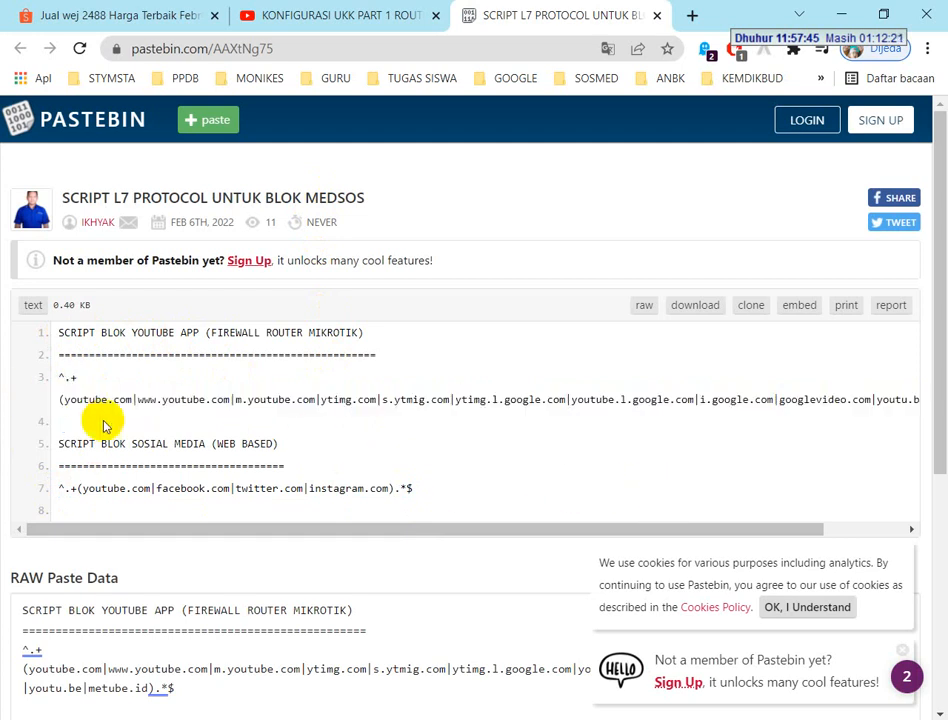
{"action": "left_click_drag", "start_coordinate": [446, 495], "coordinate": [30, 444]}
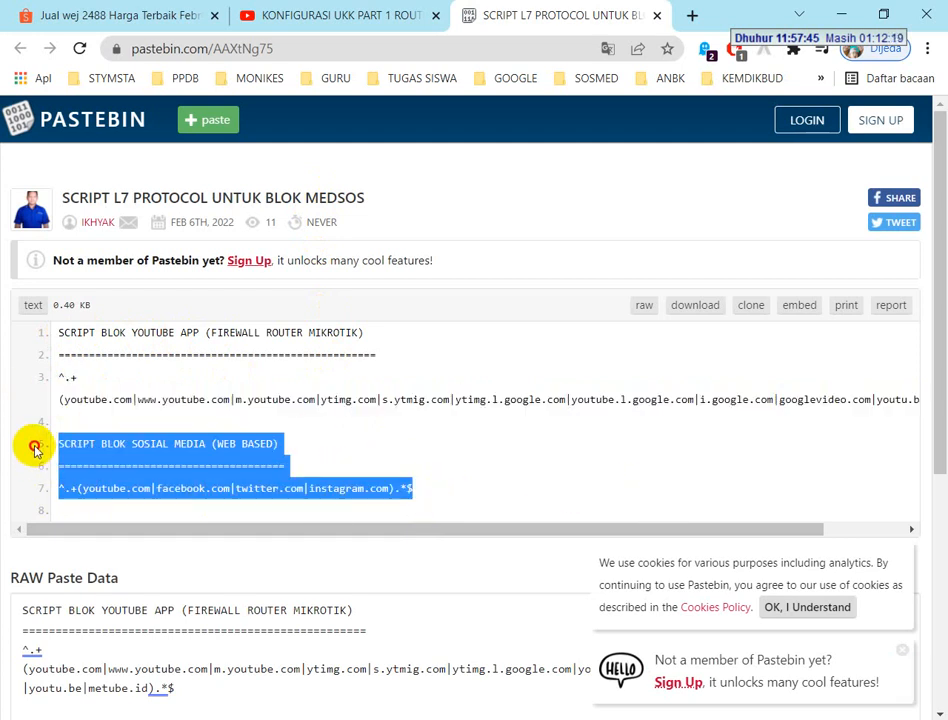
{"action": "left_click", "coordinate": [155, 465]}
{"action": "left_click_drag", "start_coordinate": [412, 486], "coordinate": [25, 483]}
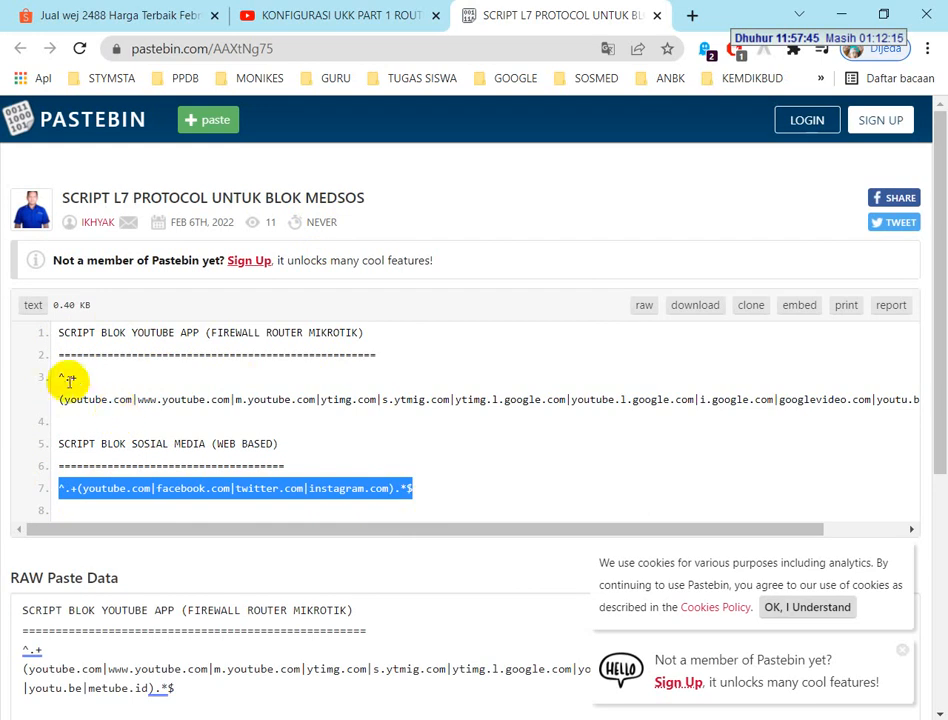
{"action": "left_click_drag", "start_coordinate": [62, 378], "coordinate": [253, 398]}
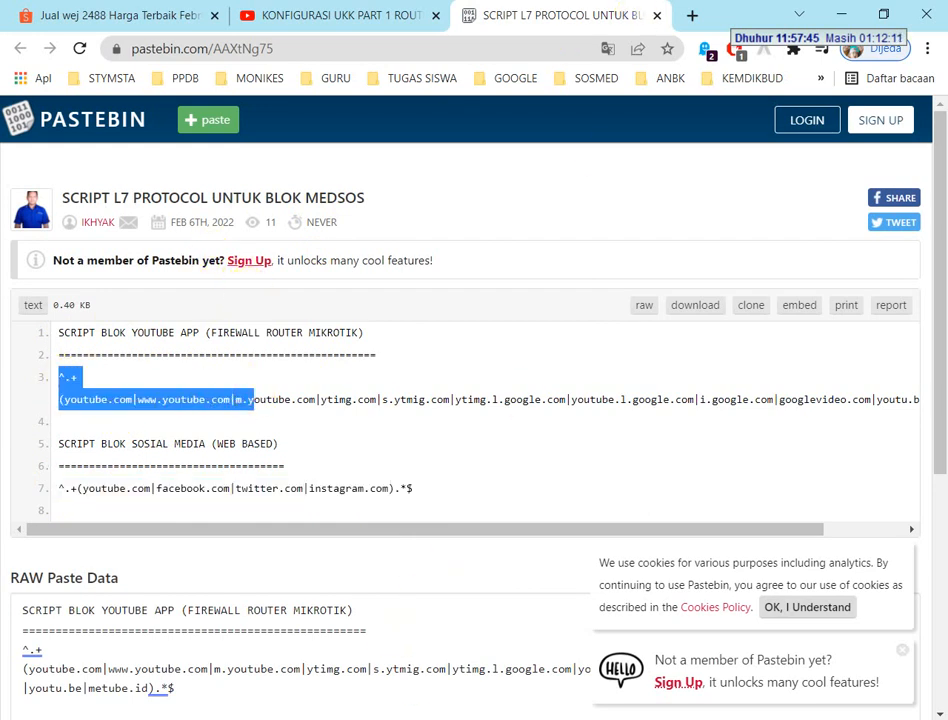
Close the YouTube video and look through Shopee's wej 2488 results alongside the exam PDF
{"action": "left_click", "coordinate": [435, 15]}
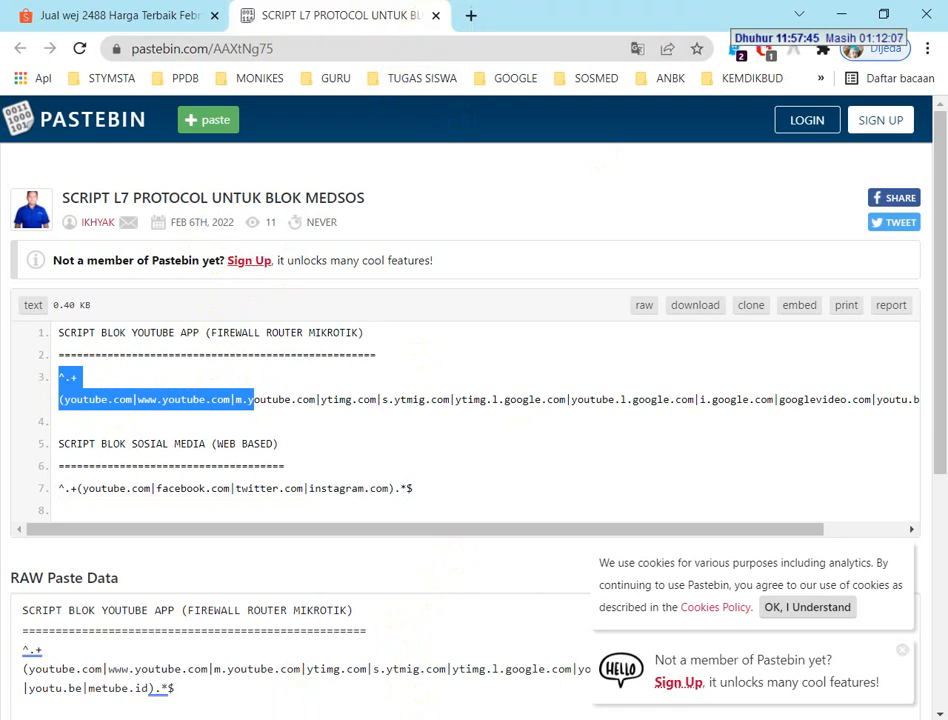
{"action": "left_click", "coordinate": [118, 15]}
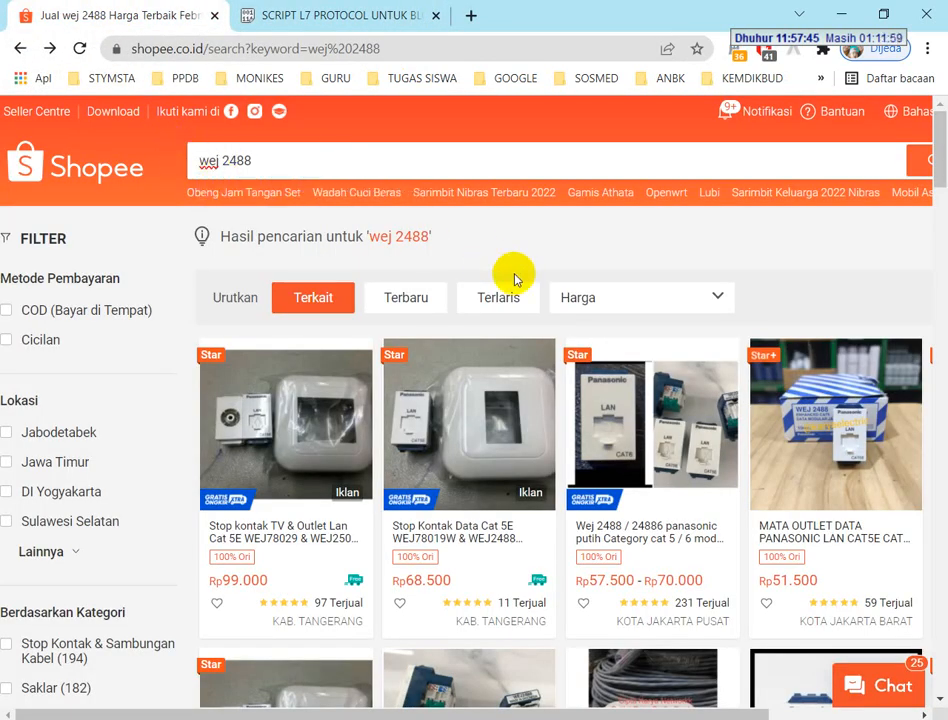
{"action": "scroll", "coordinate": [514, 271], "scroll_direction": "down", "scroll_amount": 3}
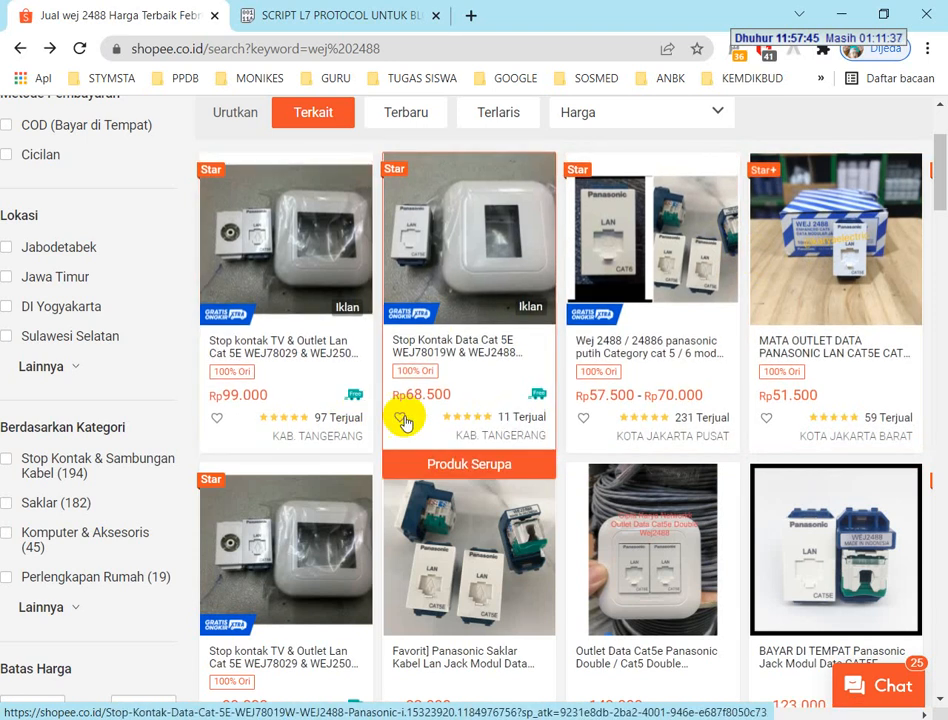
{"action": "scroll", "coordinate": [668, 336], "scroll_direction": "down", "scroll_amount": 3}
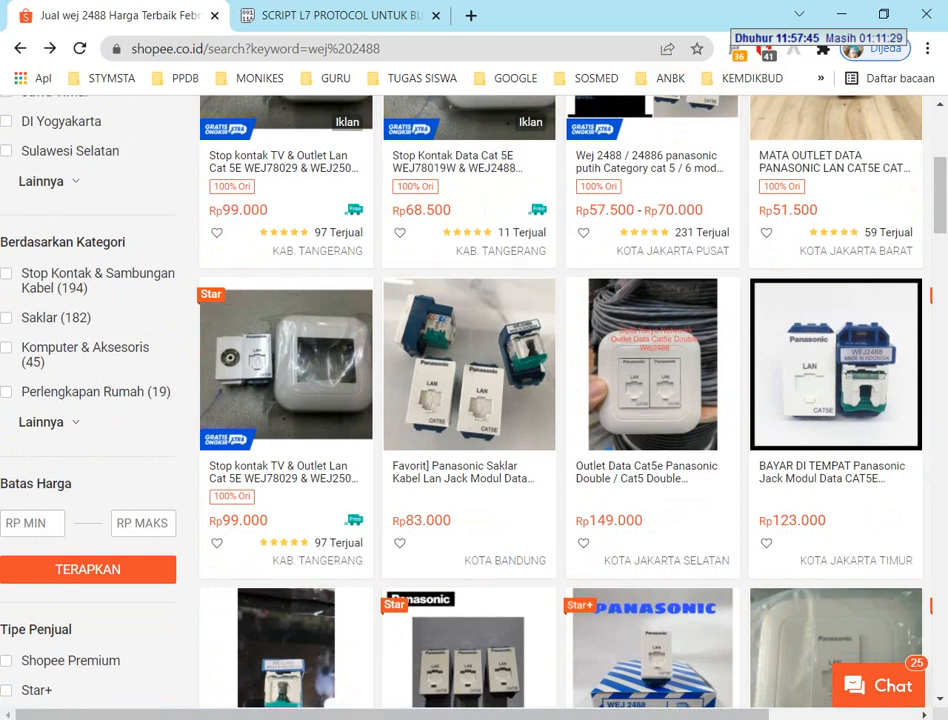
{"action": "left_click", "coordinate": [353, 716]}
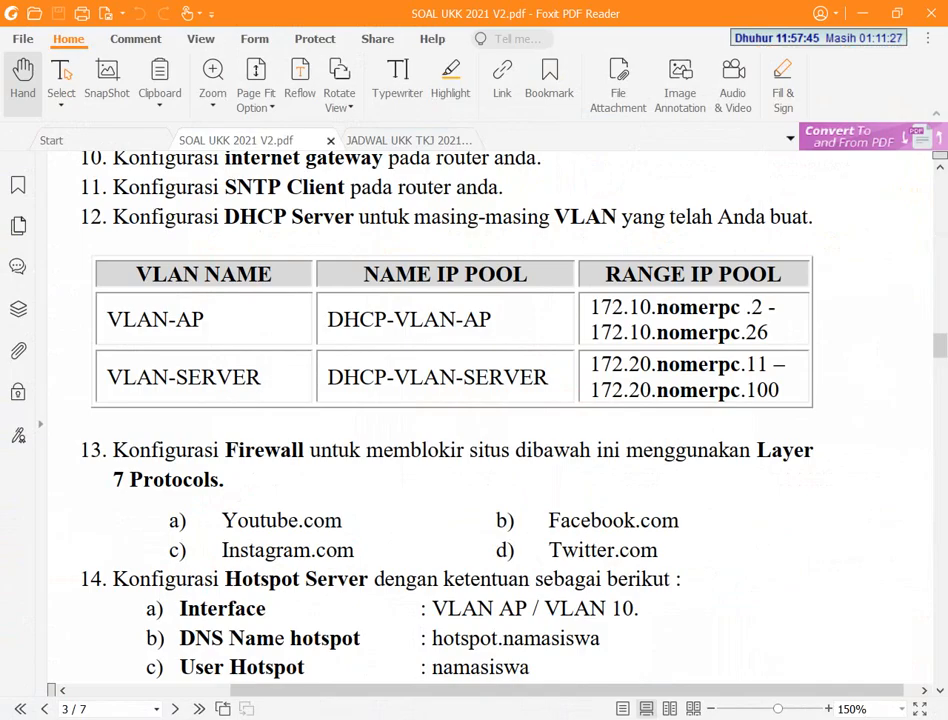
{"action": "left_click", "coordinate": [353, 716]}
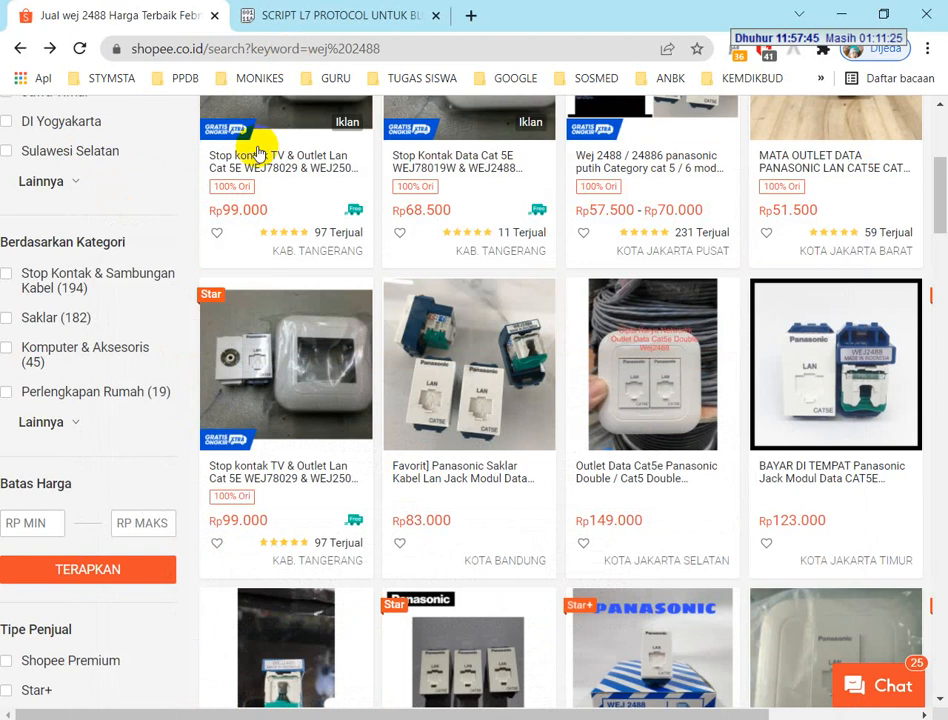
{"action": "scroll", "coordinate": [334, 290], "scroll_direction": "up", "scroll_amount": 4}
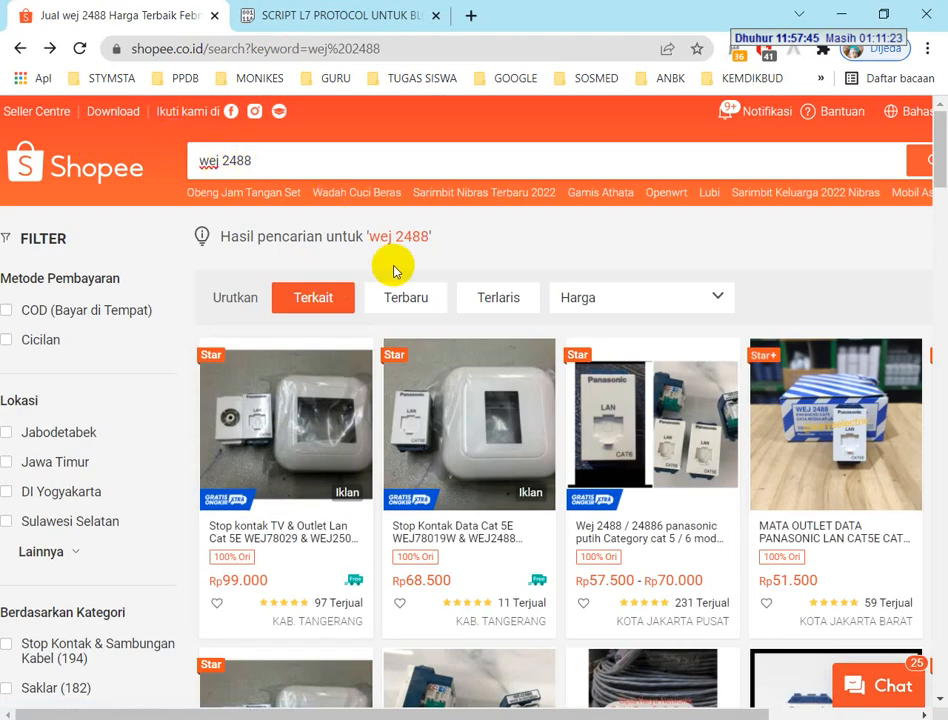
{"action": "scroll", "coordinate": [370, 280], "scroll_direction": "down", "scroll_amount": 3}
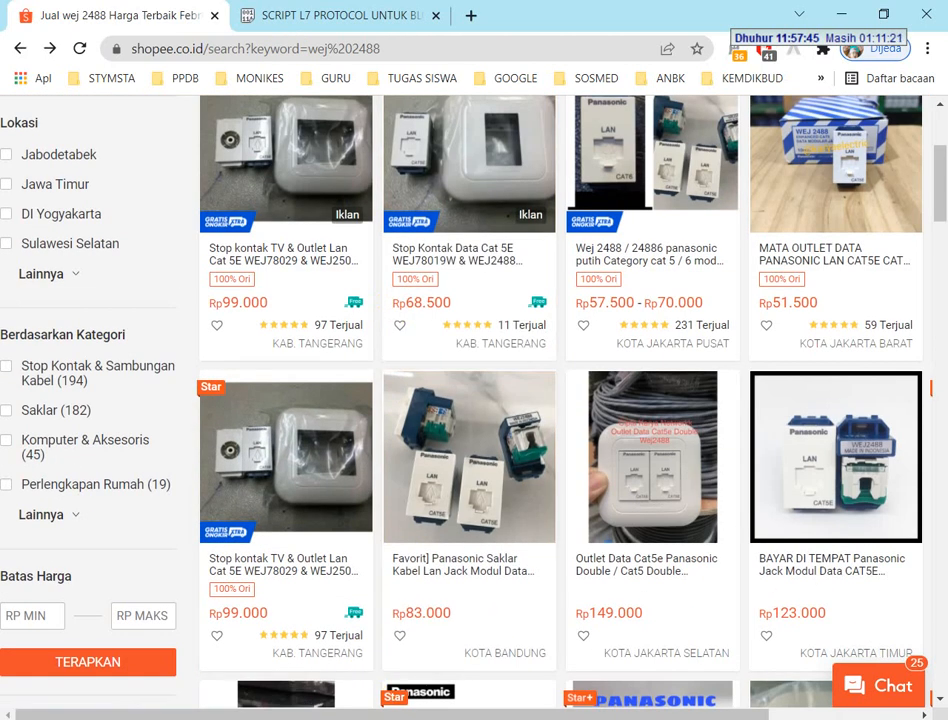
{"action": "key", "text": "alt+Tab"}
{"action": "scroll", "coordinate": [305, 340], "scroll_direction": "down", "scroll_amount": 3}
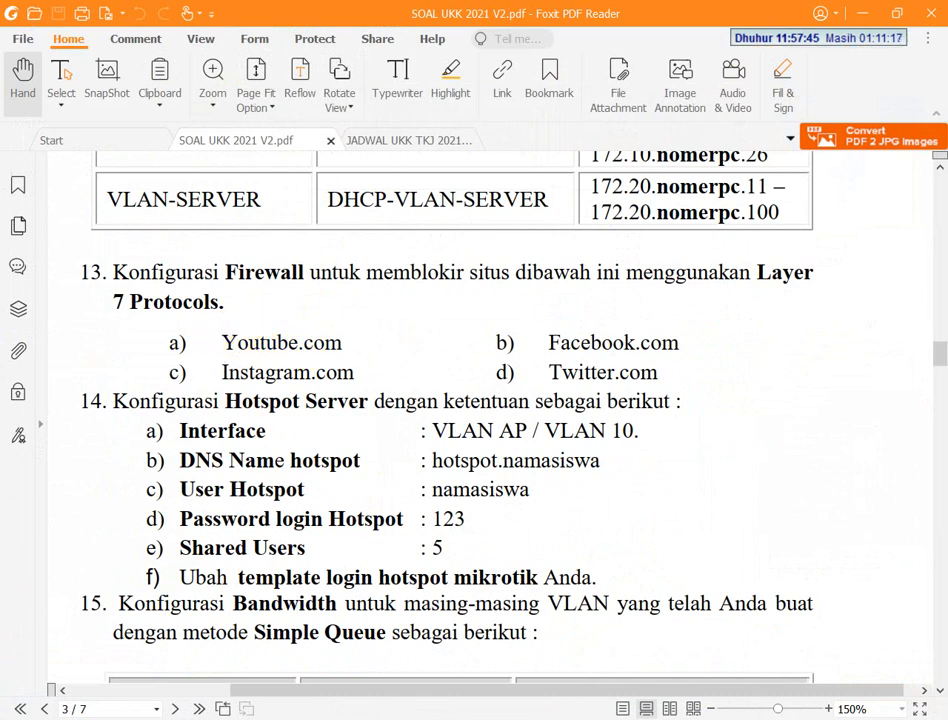
Switch to WinBox and add the comment YT-APP to the firewall's Layer 7 protocol YT-APP
{"action": "key", "text": "alt+Tab"}
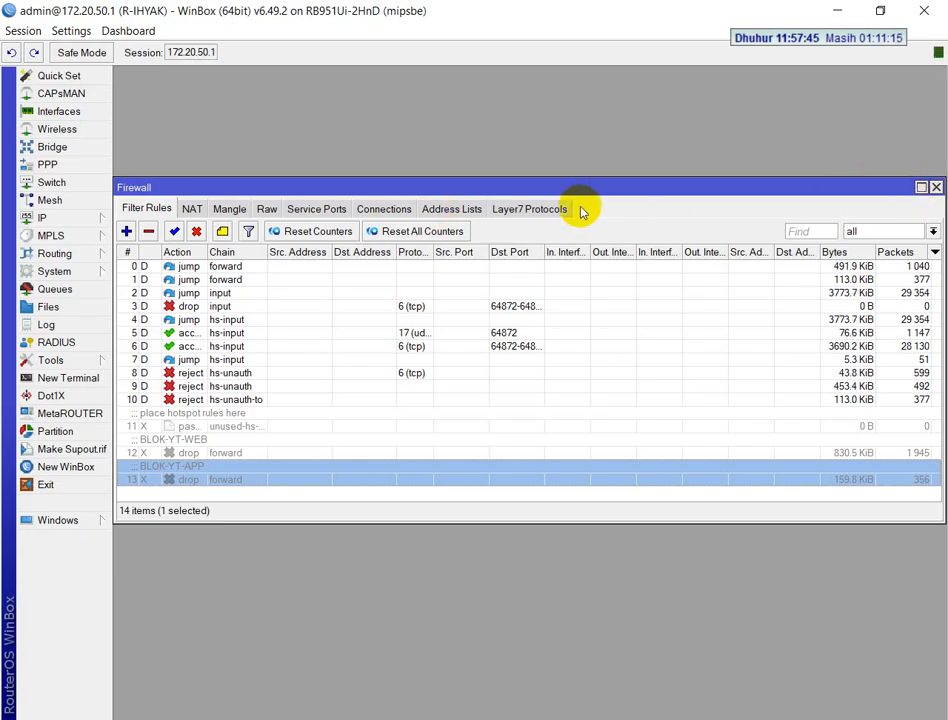
{"action": "left_click", "coordinate": [536, 212]}
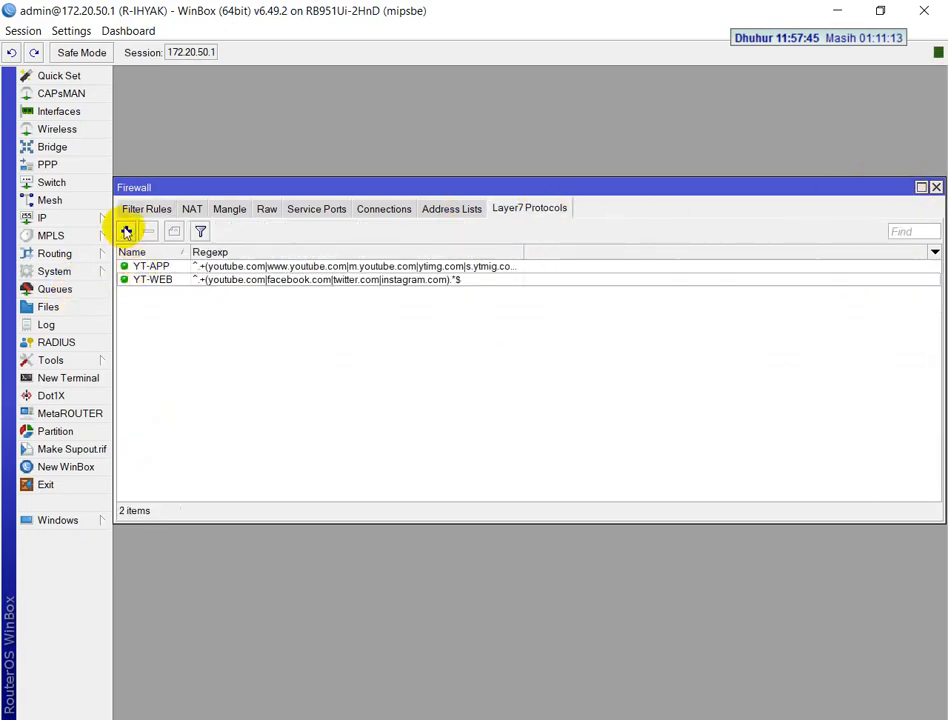
{"action": "double_click", "coordinate": [130, 265]}
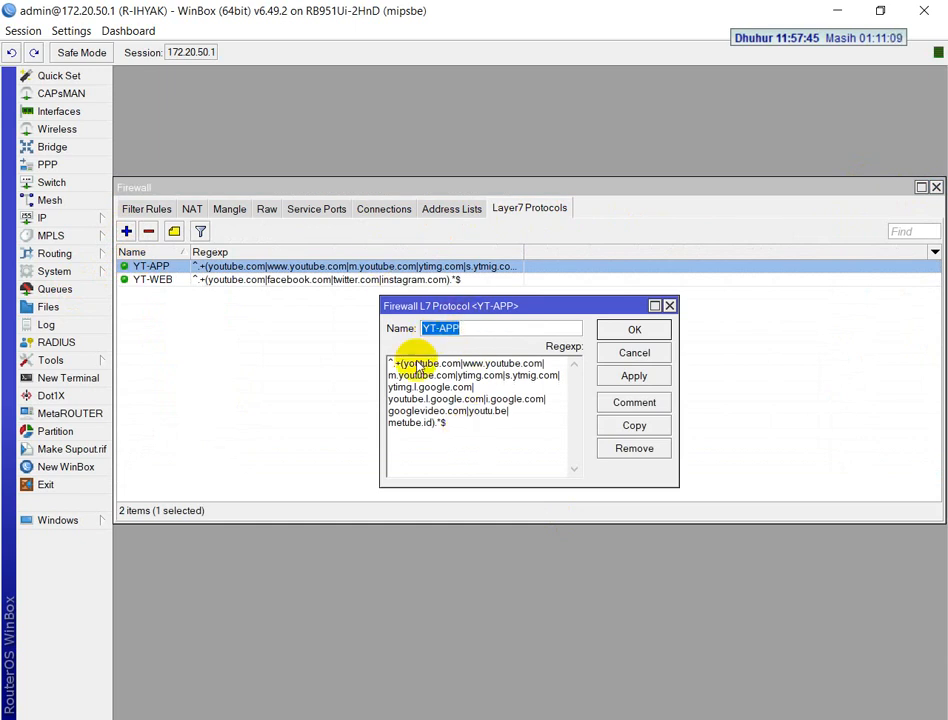
{"action": "left_click", "coordinate": [628, 410]}
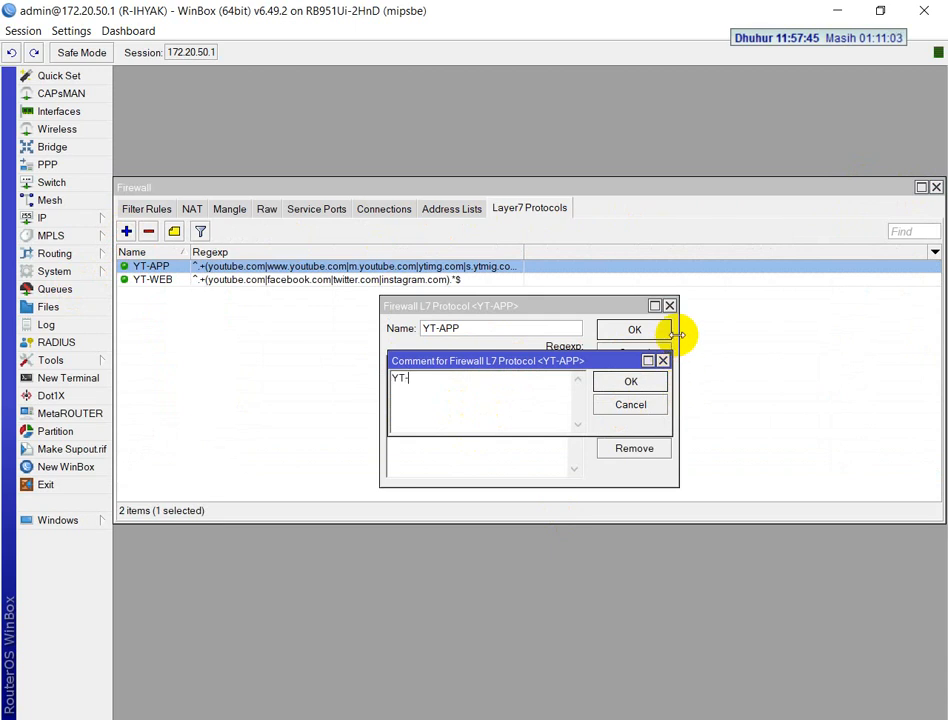
{"action": "type", "text": "YT-APP"}
{"action": "key", "text": "Return"}
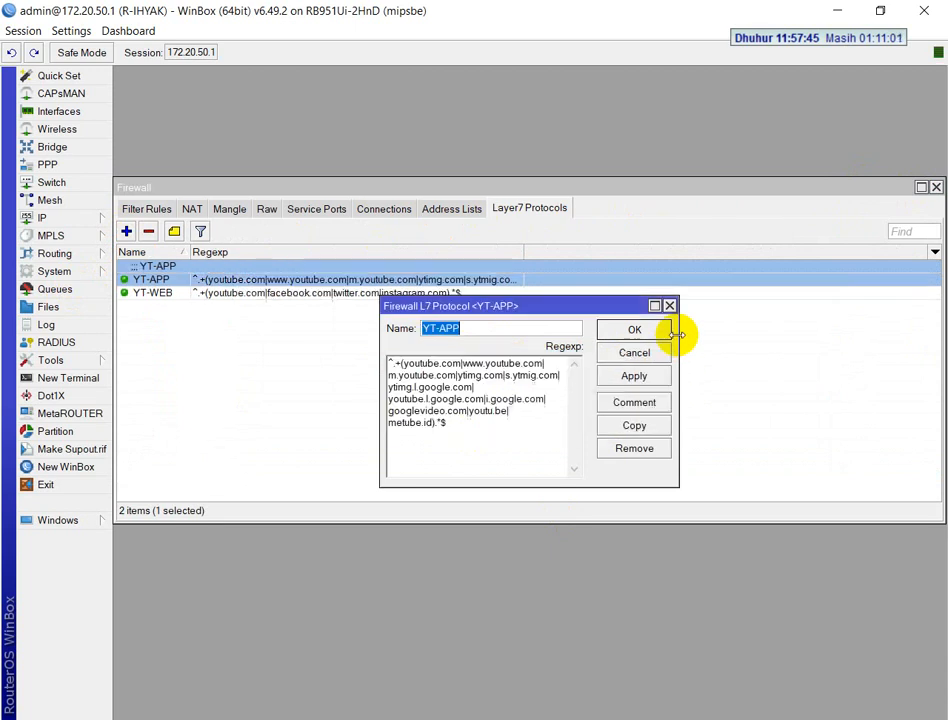
{"action": "left_click", "coordinate": [668, 331]}
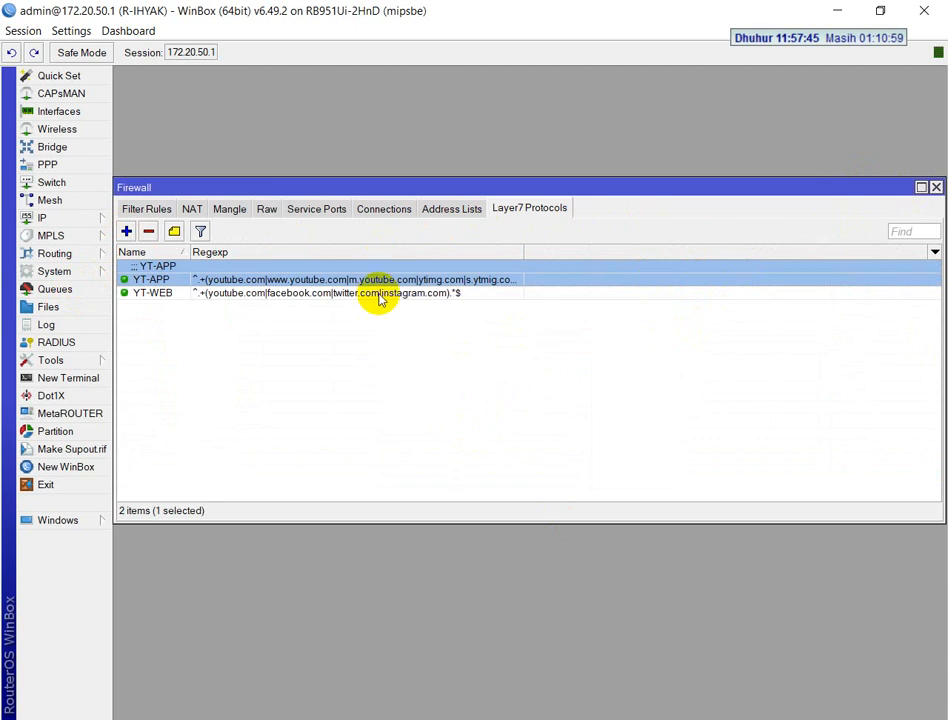
Add the comment YT-WEB to the Layer 7 protocol YT-WEB
{"action": "left_click", "coordinate": [318, 293]}
{"action": "double_click", "coordinate": [318, 293]}
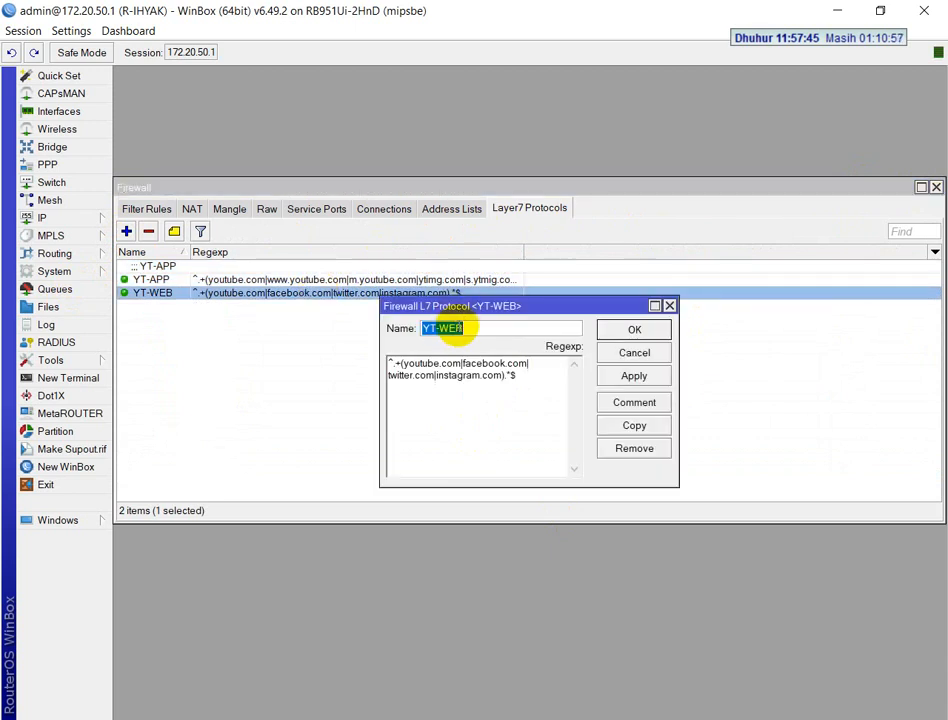
{"action": "left_click", "coordinate": [618, 402]}
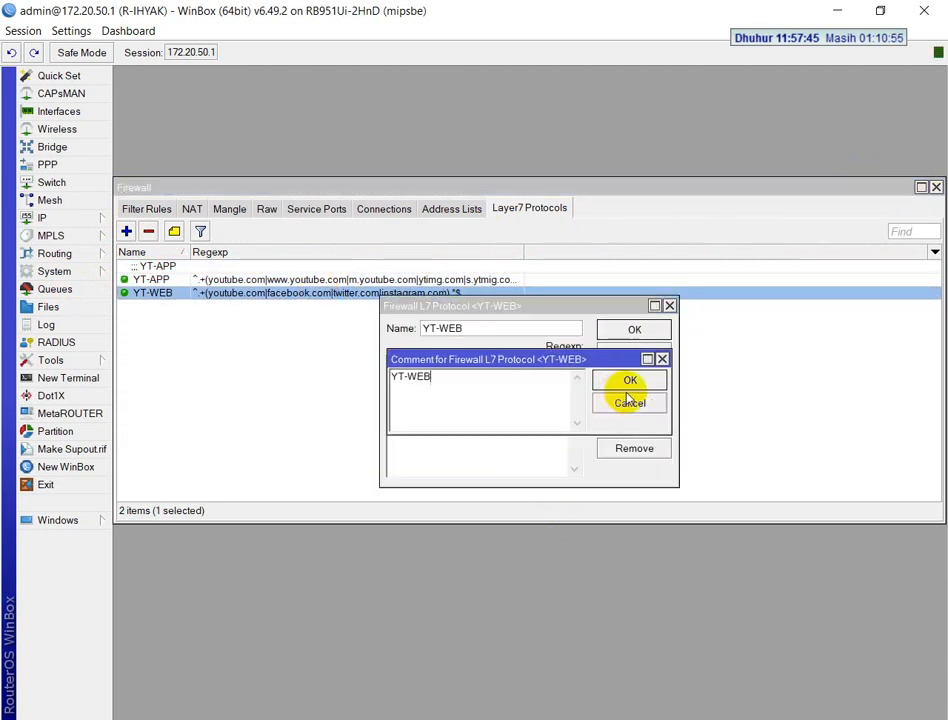
{"action": "left_click", "coordinate": [652, 381]}
{"action": "left_click", "coordinate": [634, 329]}
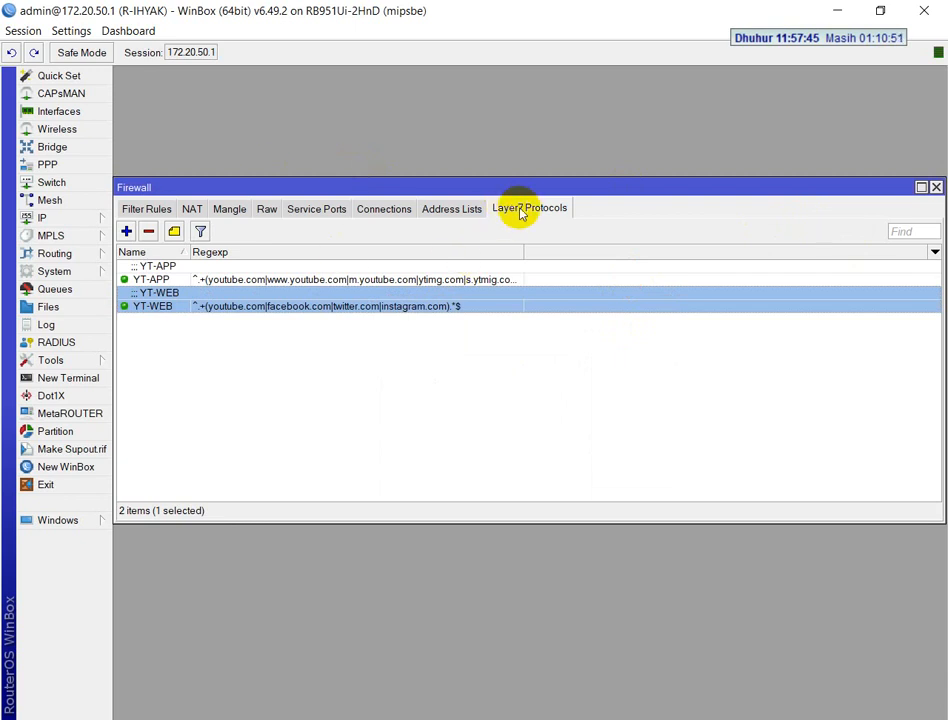
Enable the BLOK-YT-WEB and BLOK-YT-APP drop rules among the firewall filter rules
{"action": "left_click", "coordinate": [138, 210]}
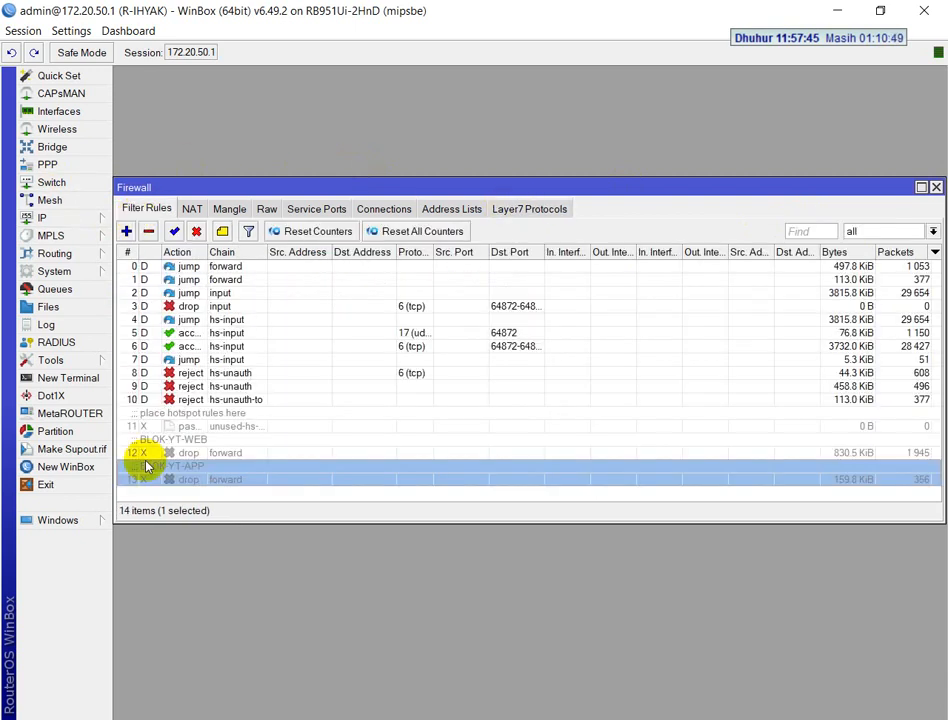
{"action": "left_click", "coordinate": [205, 445]}
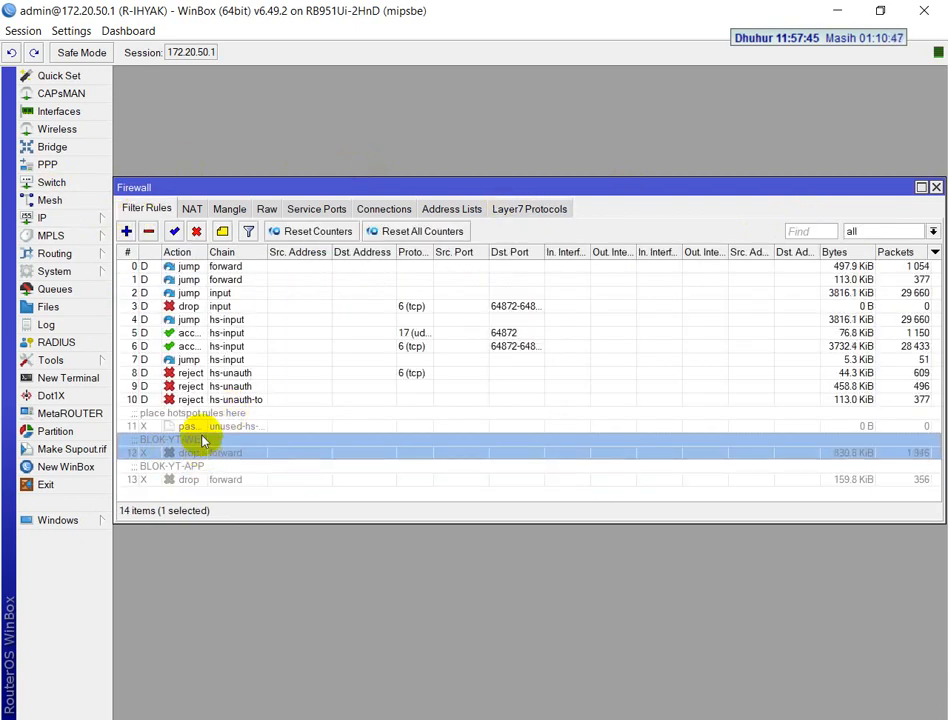
{"action": "left_click", "coordinate": [174, 232]}
{"action": "left_click", "coordinate": [159, 479]}
{"action": "left_click", "coordinate": [174, 231]}
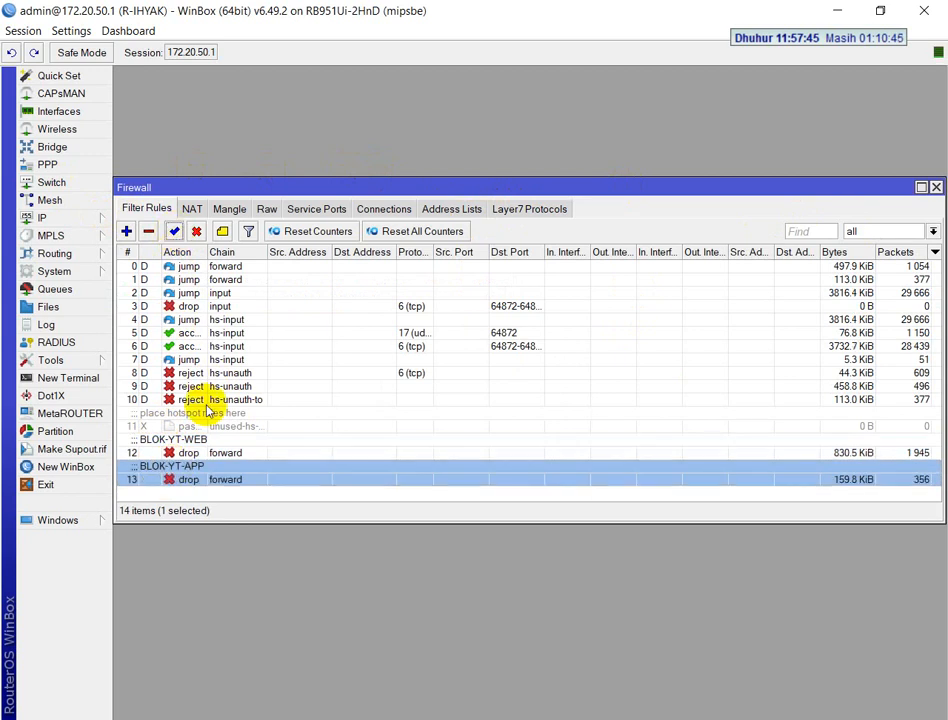
Review the BLOK-YT-WEB filter rule's chain, Layer 7 protocol and action settings, and close the rule
{"action": "double_click", "coordinate": [225, 452]}
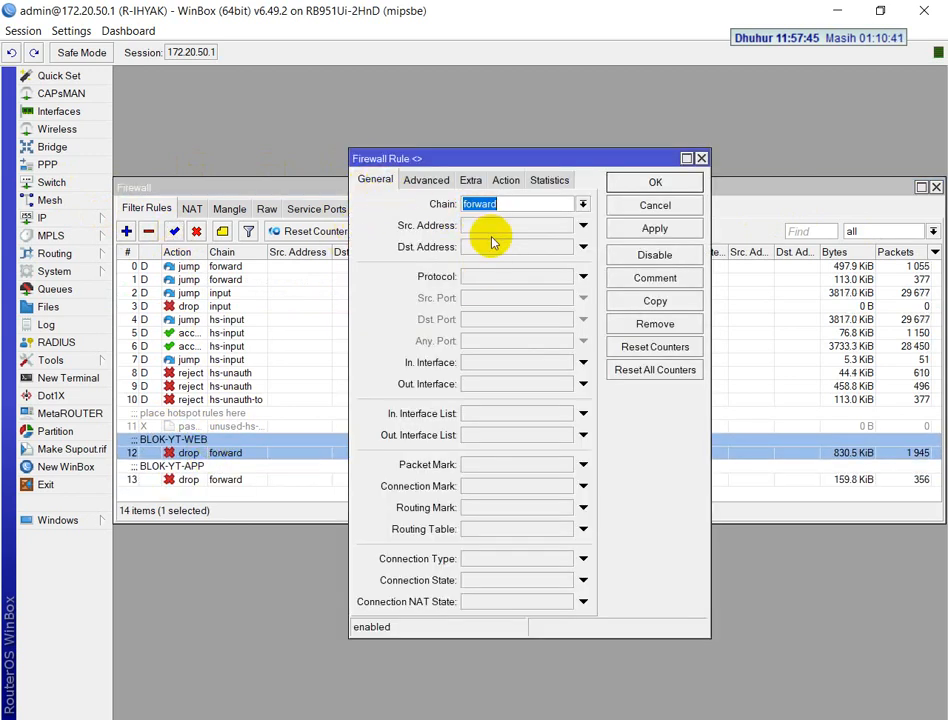
{"action": "left_click", "coordinate": [432, 181]}
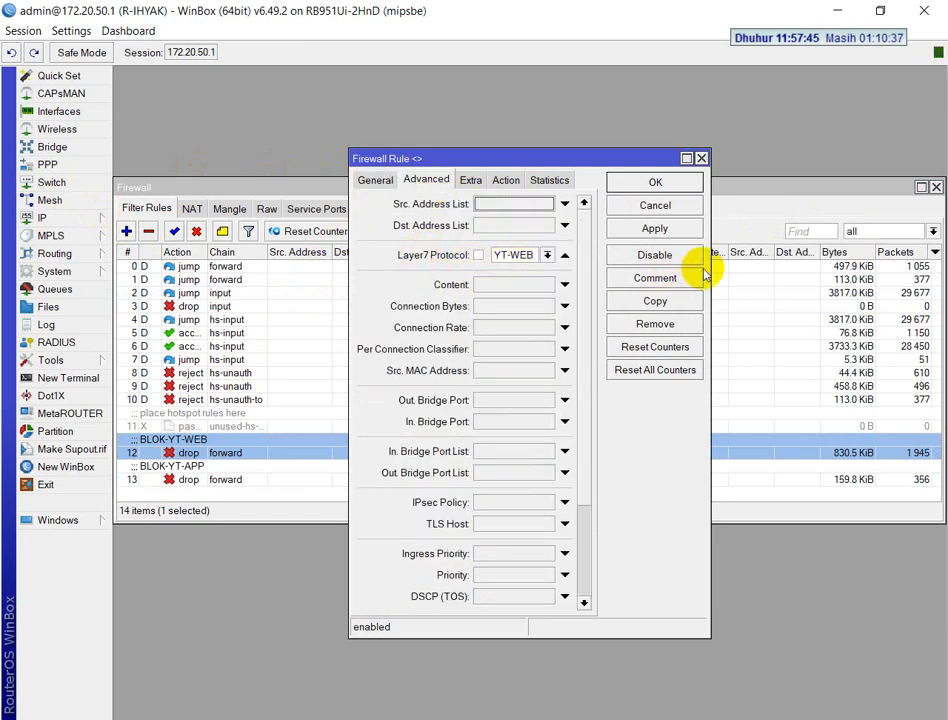
{"action": "left_click_drag", "start_coordinate": [708, 266], "coordinate": [902, 260]}
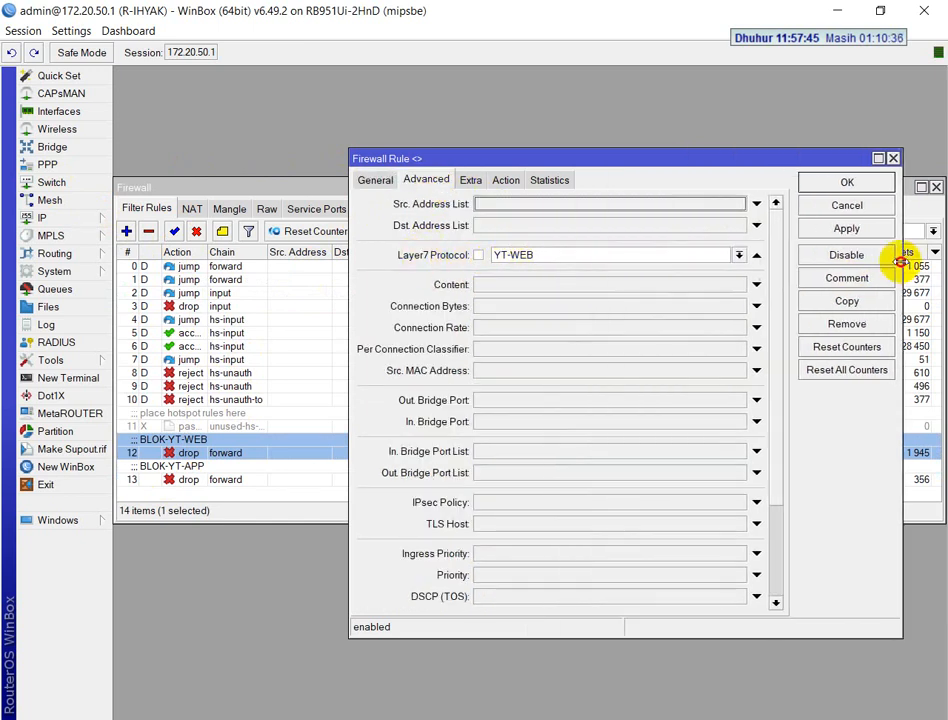
{"action": "left_click", "coordinate": [509, 184]}
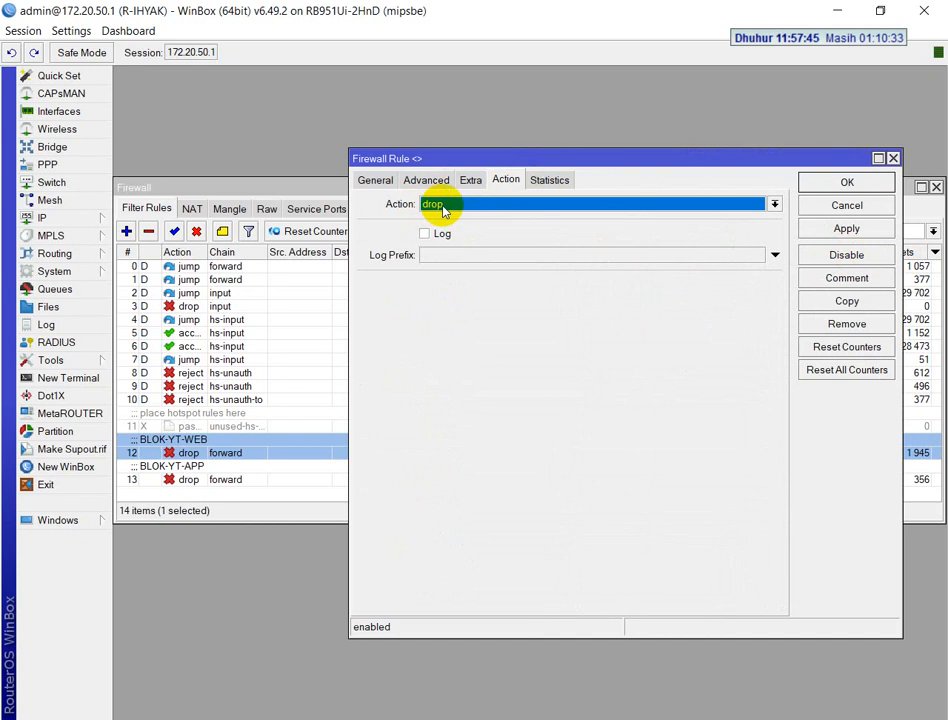
{"action": "left_click", "coordinate": [820, 190]}
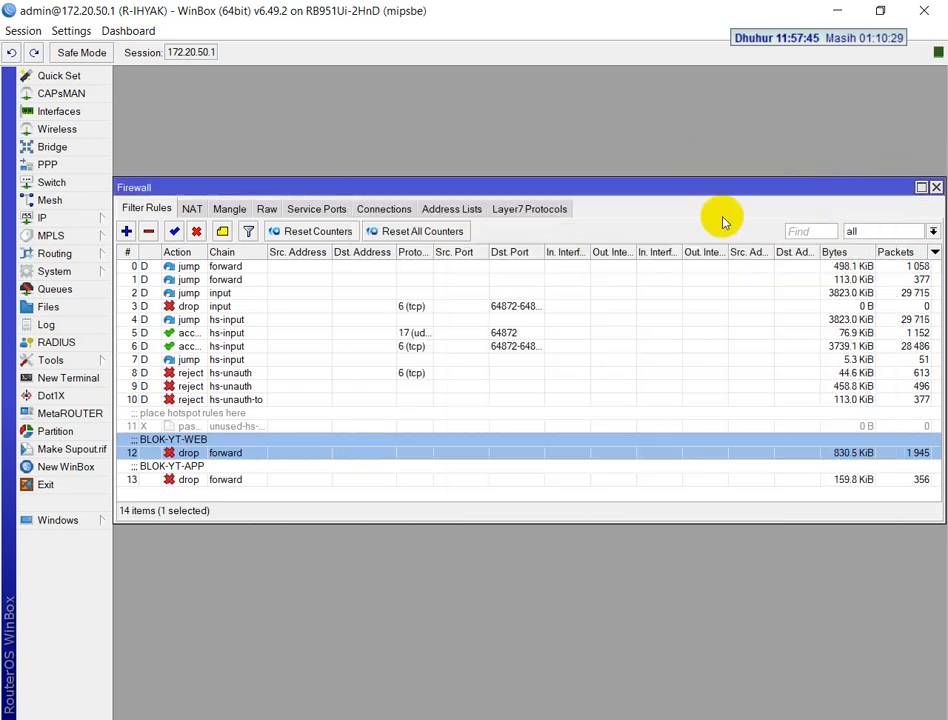
Review the BLOK-YT-APP filter rule's chain, Layer 7 protocol and action settings, and close the rule
{"action": "double_click", "coordinate": [190, 479]}
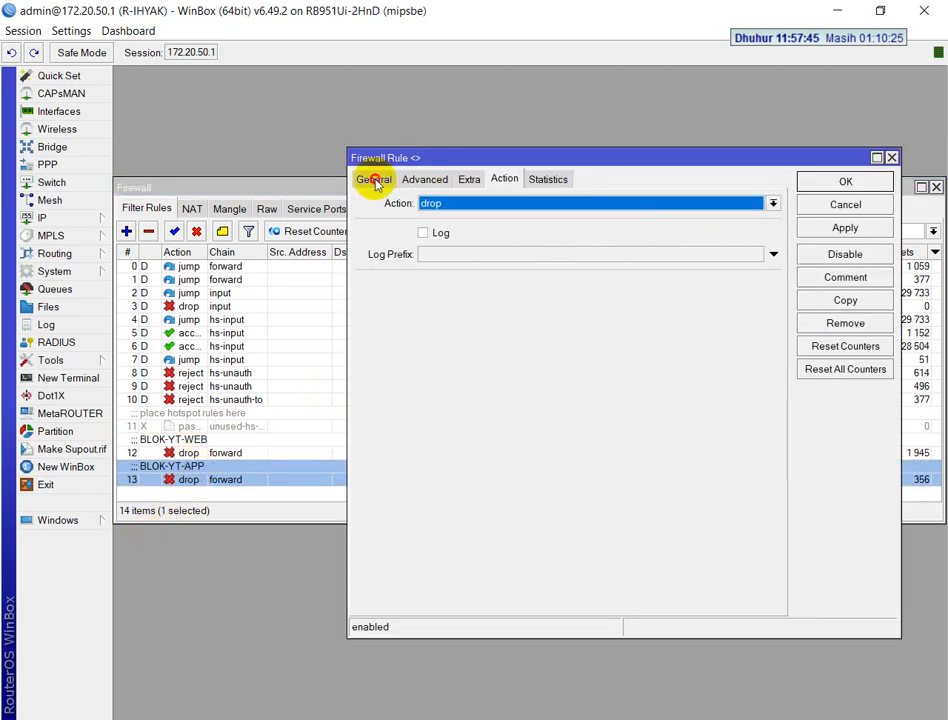
{"action": "left_click", "coordinate": [375, 183]}
{"action": "left_click", "coordinate": [428, 188]}
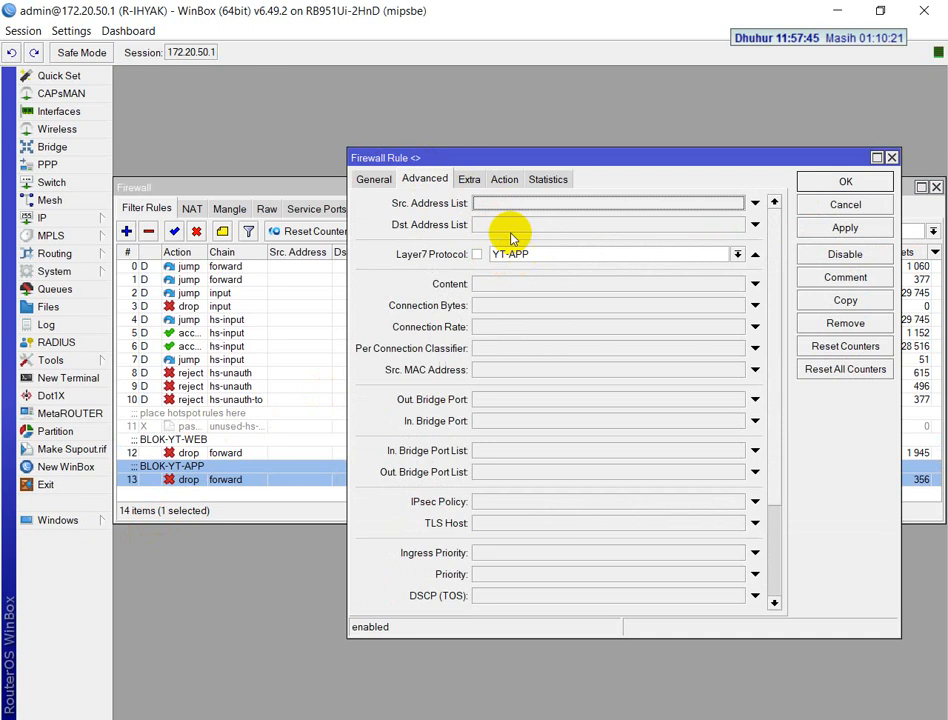
{"action": "left_click", "coordinate": [506, 181]}
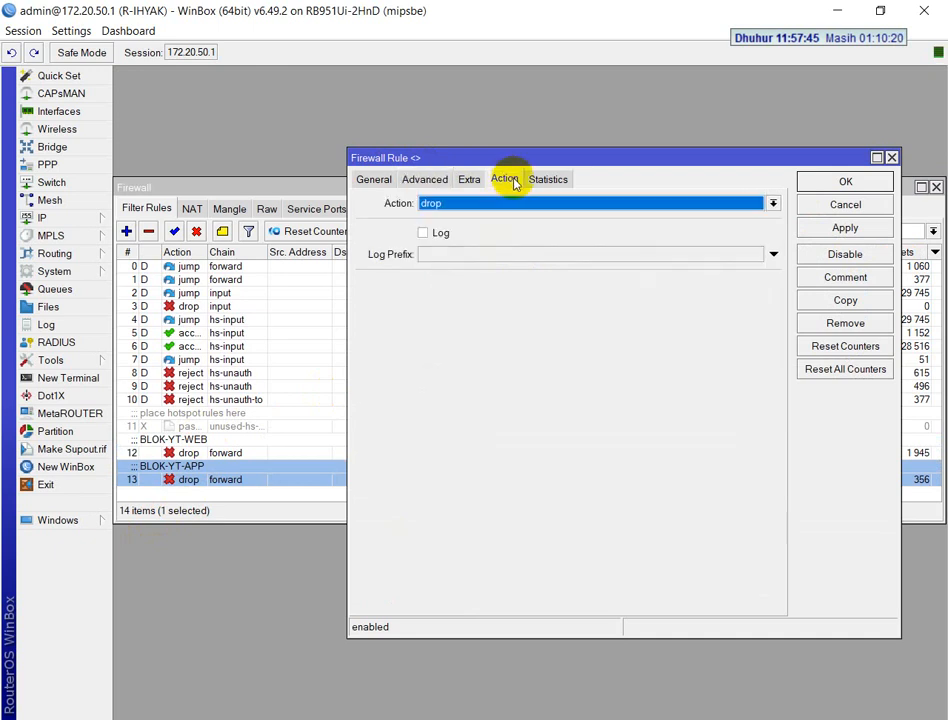
{"action": "left_click", "coordinate": [424, 180]}
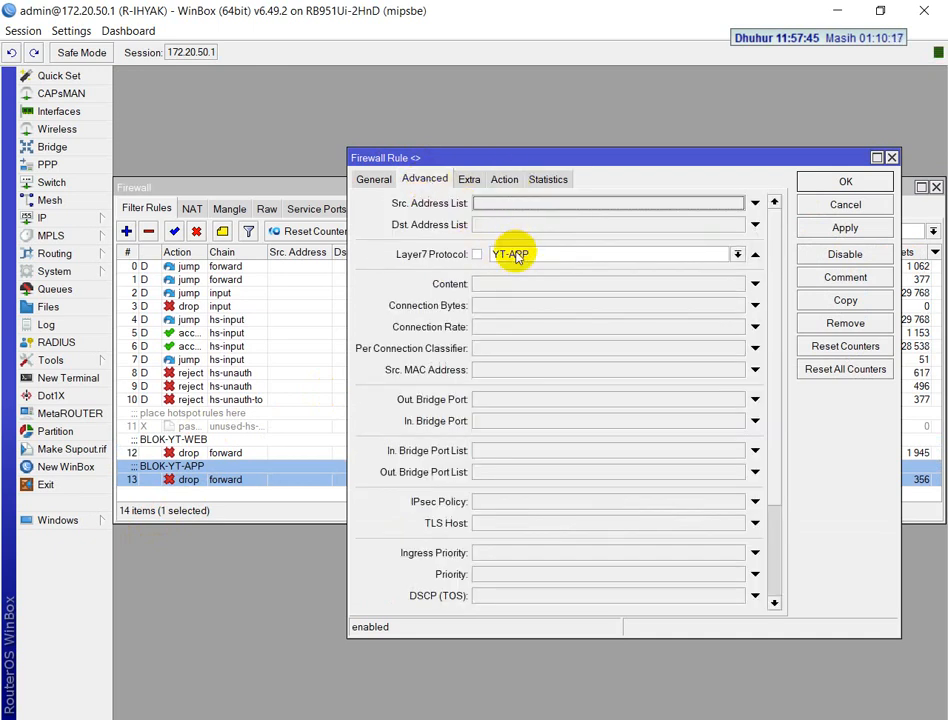
{"action": "left_click", "coordinate": [819, 189]}
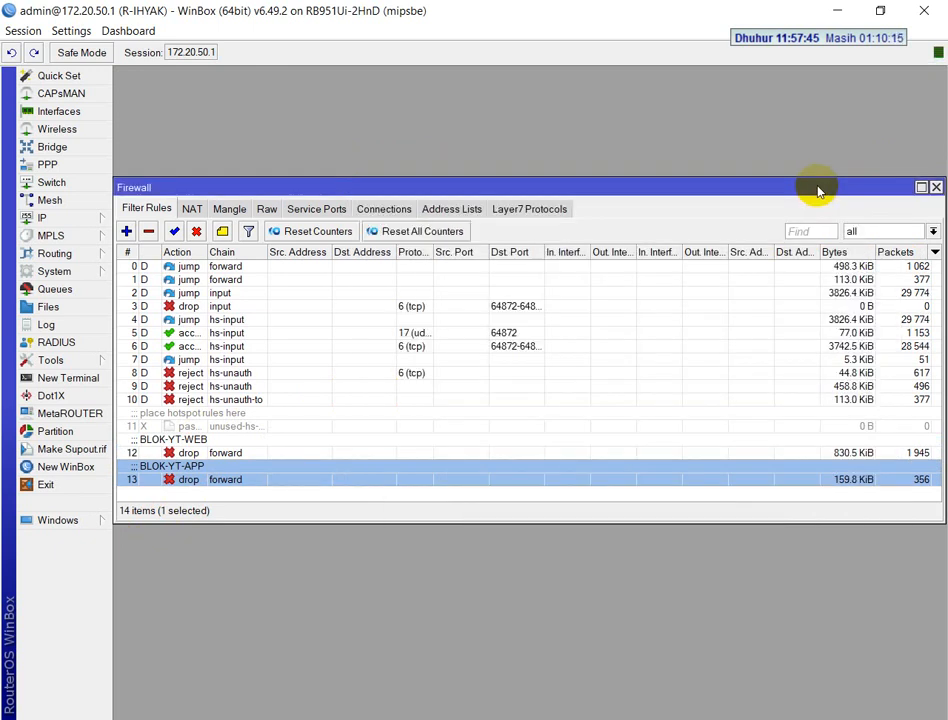
Switch to Chrome and clear the browsing history, download history, cookies and cached files for the time range Semua
{"action": "key", "text": "alt+Tab"}
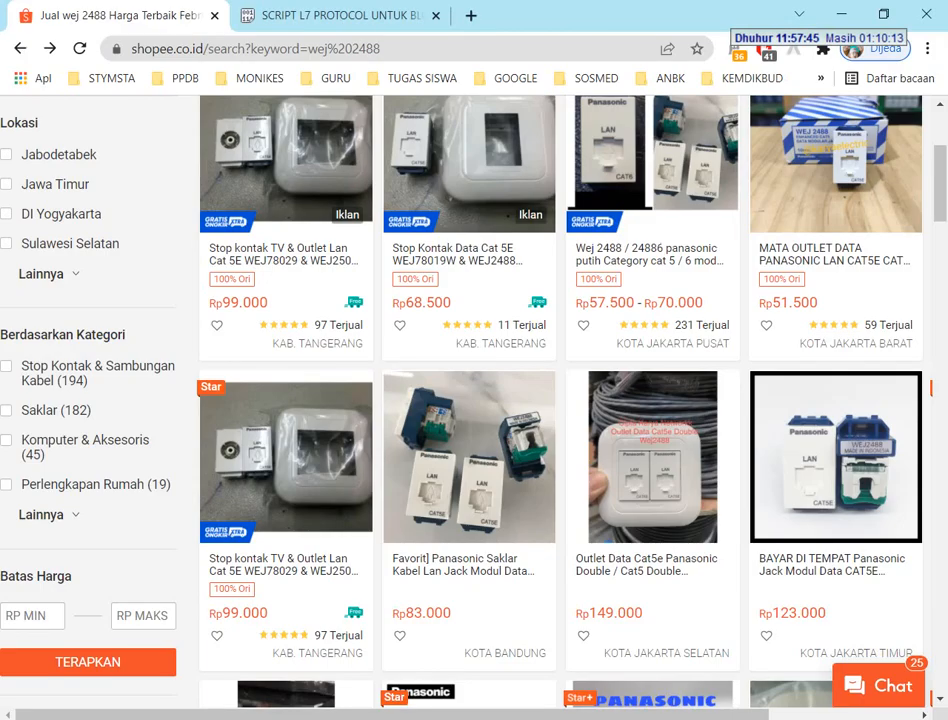
{"action": "left_click", "coordinate": [360, 18]}
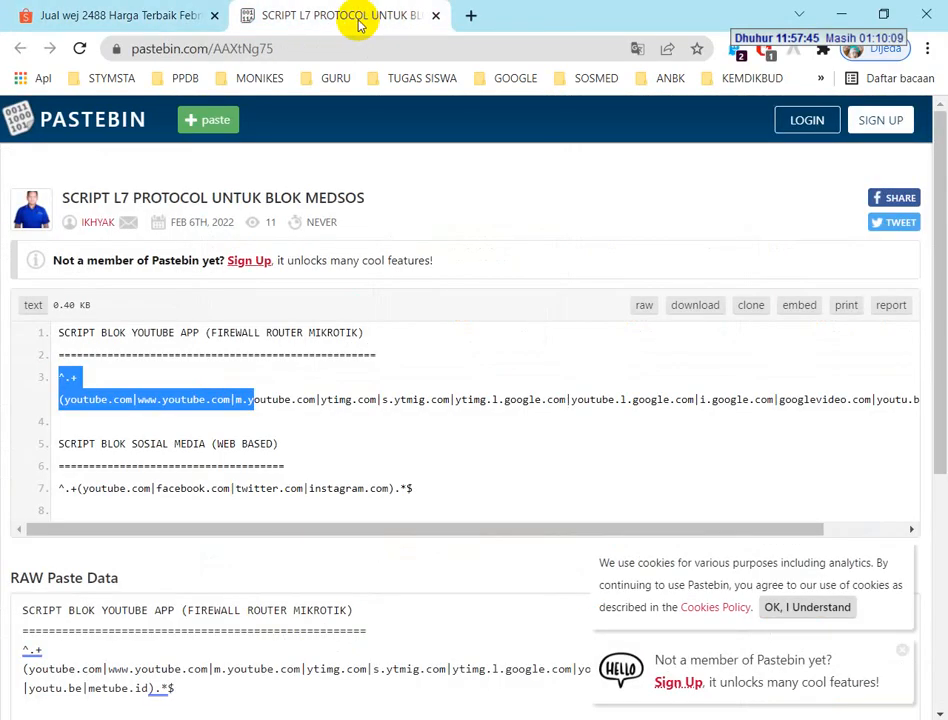
{"action": "key", "text": "ctrl+shift+Delete"}
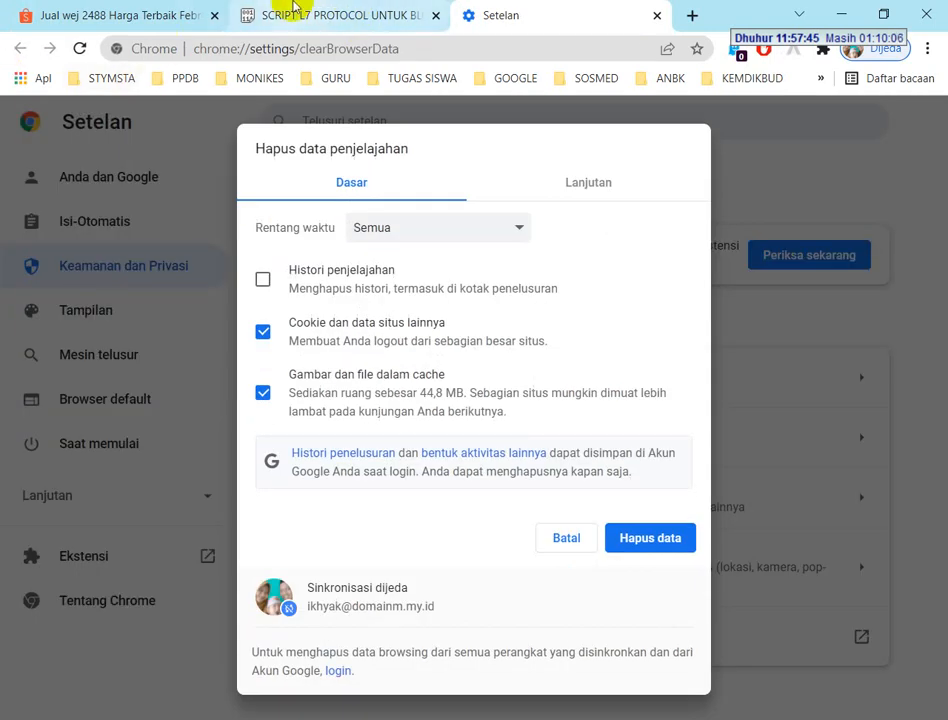
{"action": "left_click", "coordinate": [598, 180]}
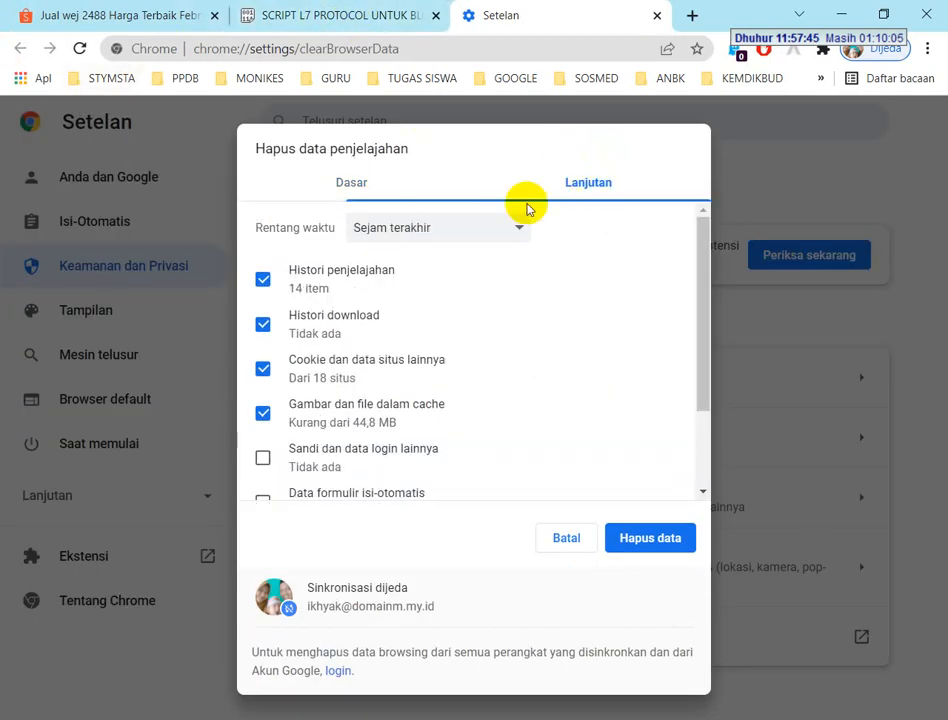
{"action": "left_click", "coordinate": [420, 229]}
{"action": "left_click", "coordinate": [385, 313]}
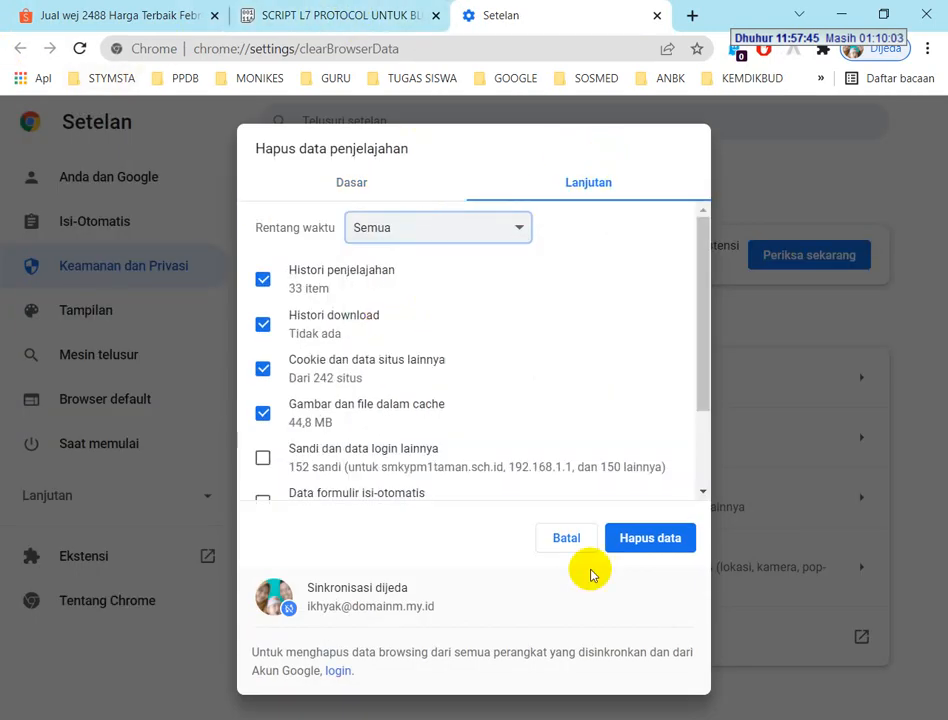
{"action": "left_click", "coordinate": [679, 542]}
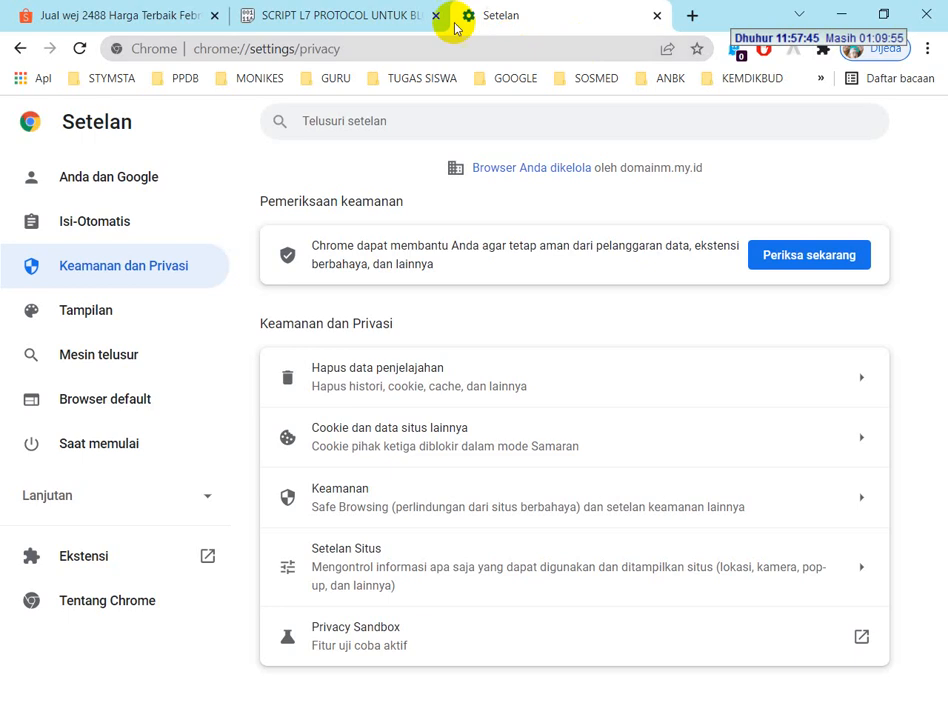
Test web access by opening the Google bookmark, searching for YT and running a search for tahu tek
{"action": "left_click", "coordinate": [489, 82]}
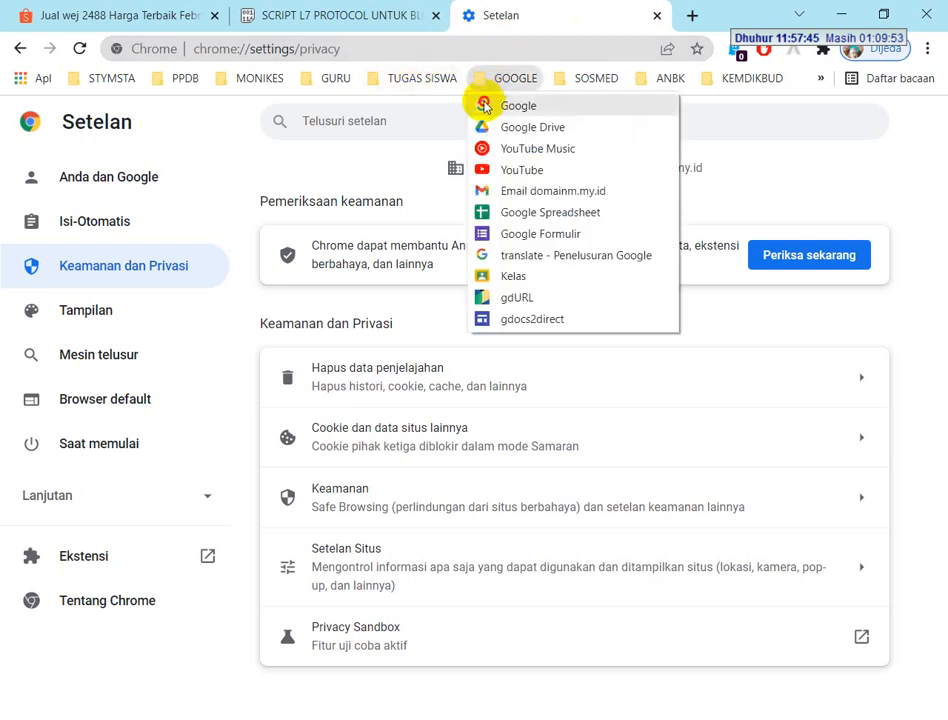
{"action": "left_click", "coordinate": [484, 104]}
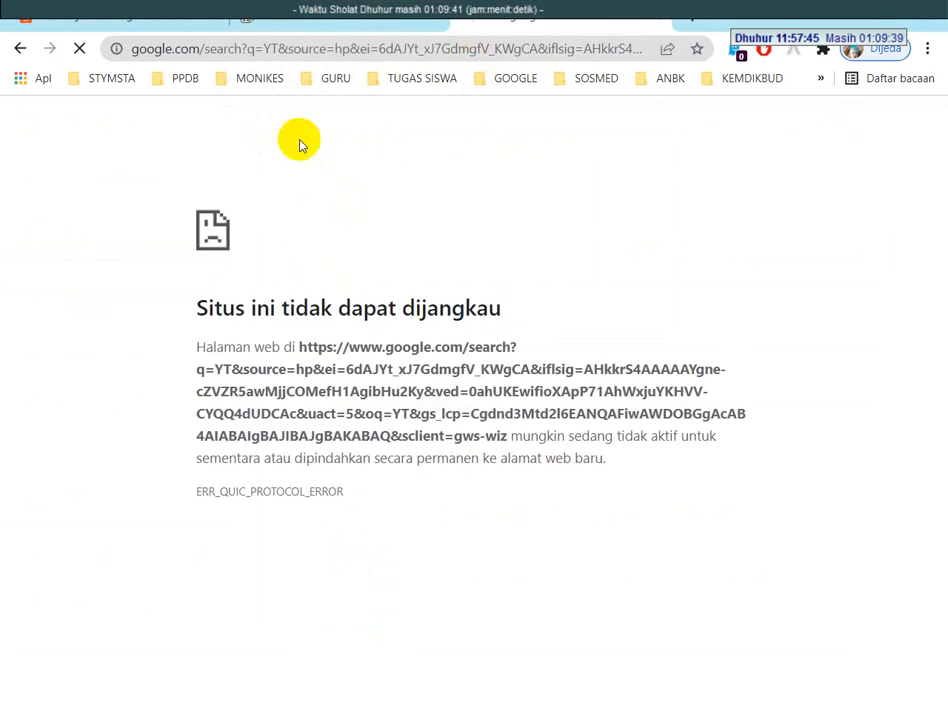
{"action": "left_click", "coordinate": [317, 50]}
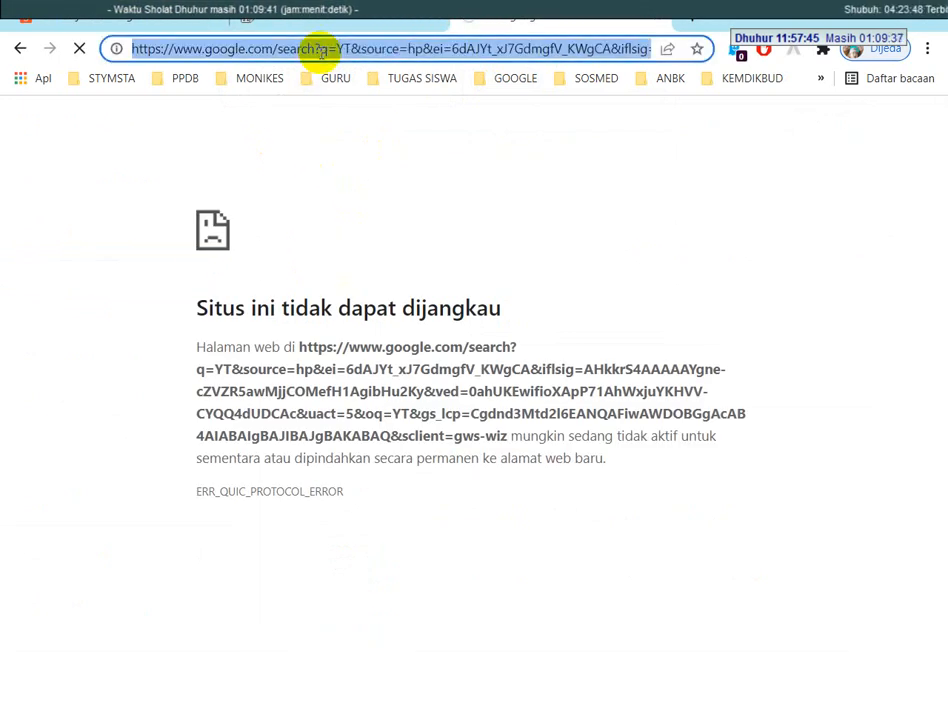
{"action": "type", "text": "tahu"}
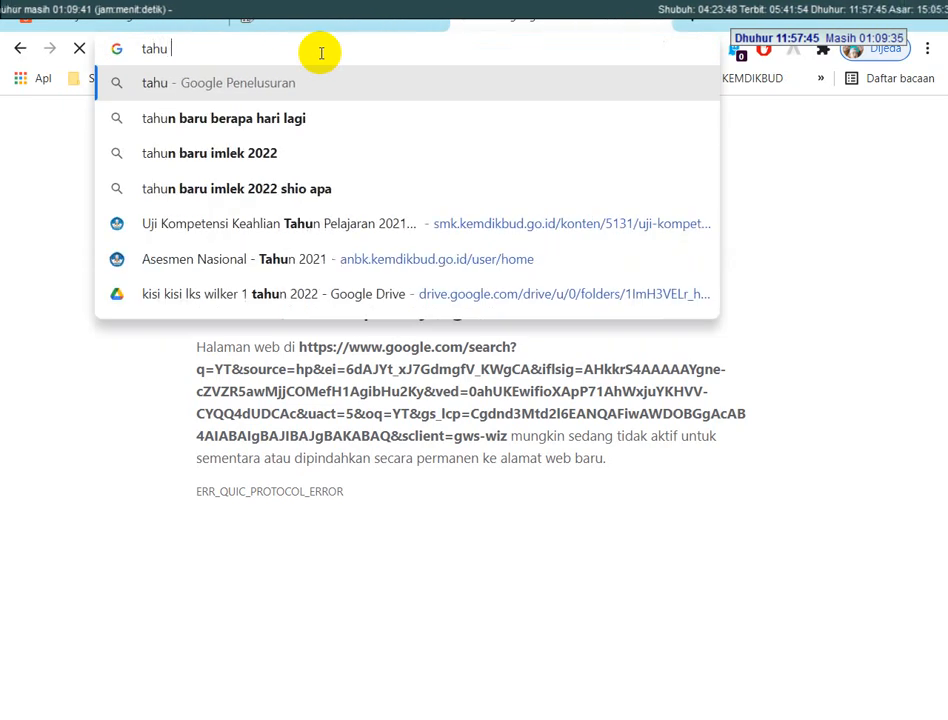
{"action": "type", "text": " tek"}
{"action": "key", "text": "Return"}
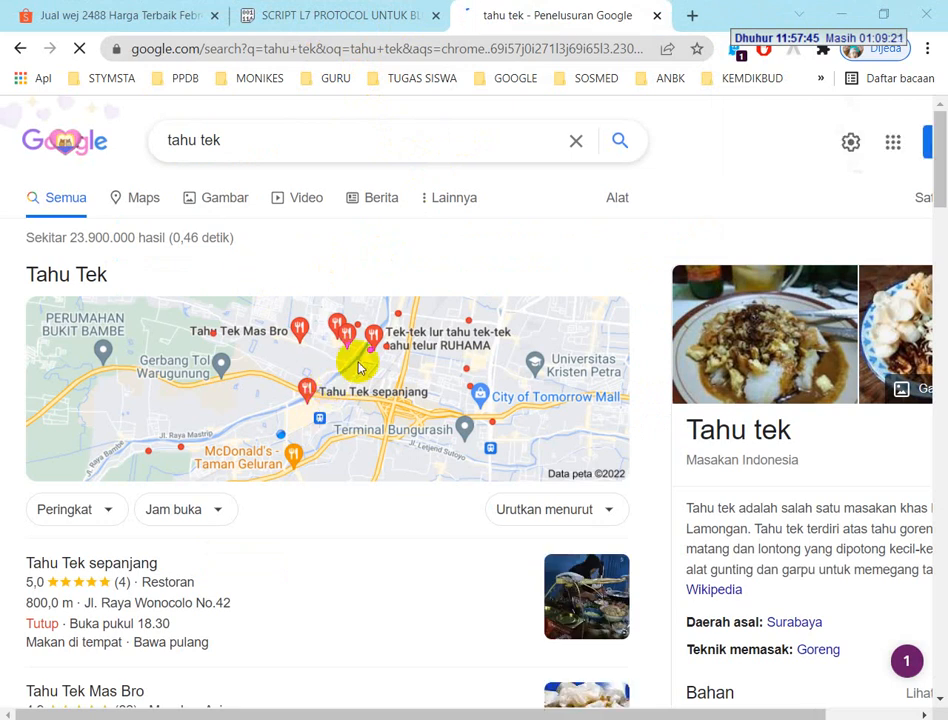
Switch to WinBox, close the Firewall window and open the Hotspot servers list
{"action": "key", "text": "alt+Tab"}
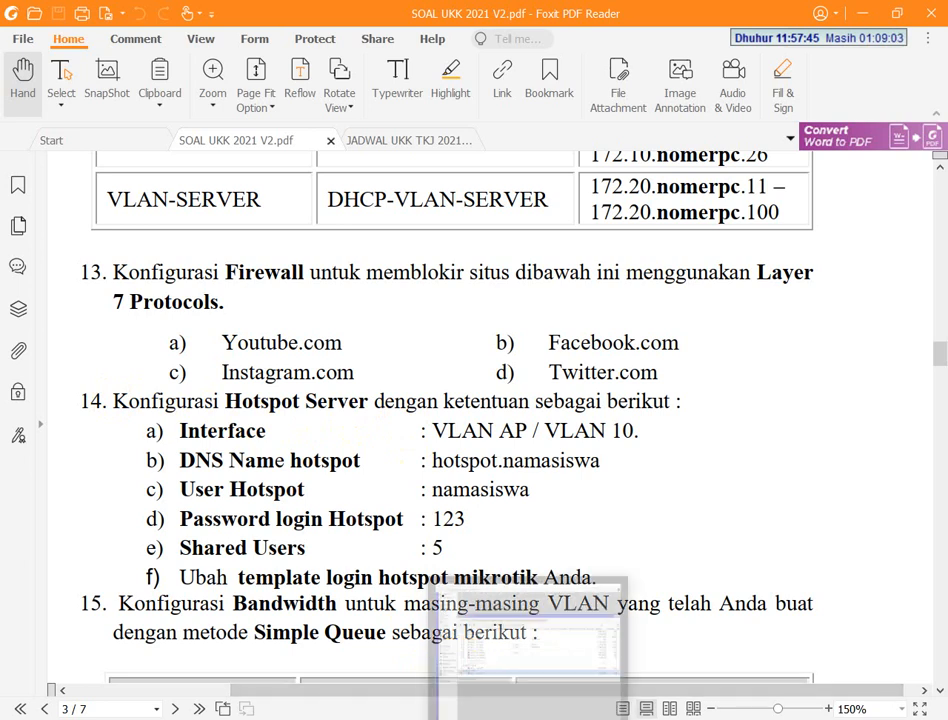
{"action": "left_click", "coordinate": [530, 719]}
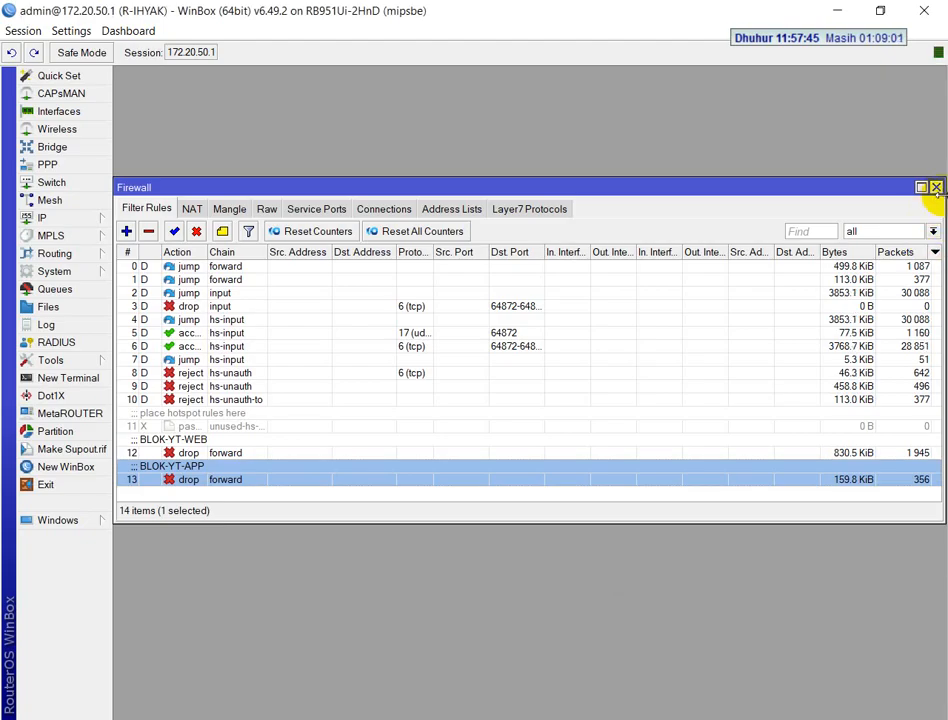
{"action": "left_click", "coordinate": [936, 188]}
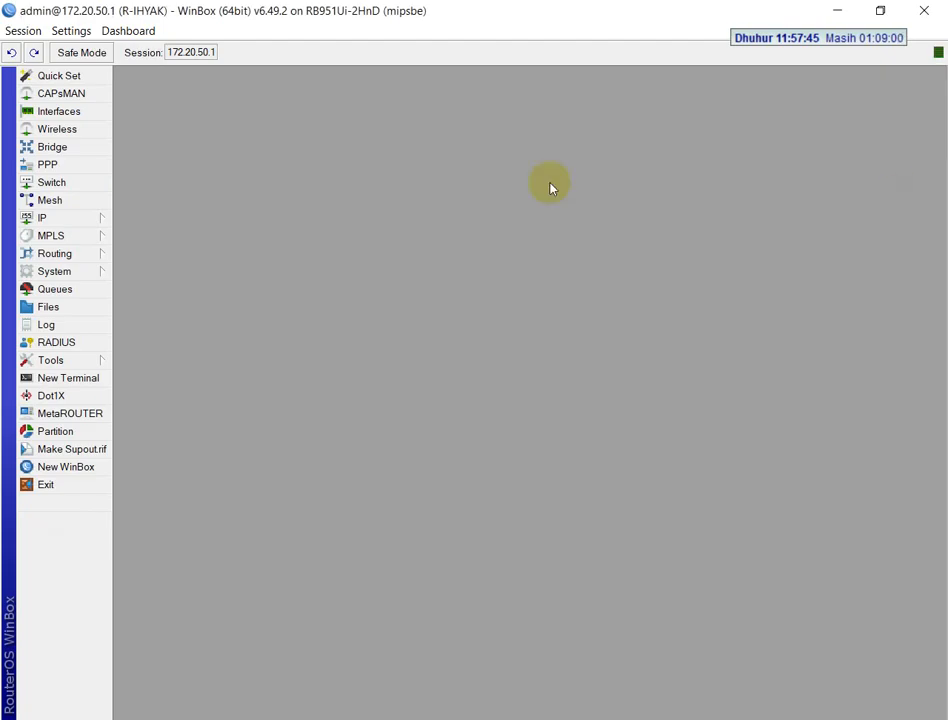
{"action": "left_click", "coordinate": [67, 220]}
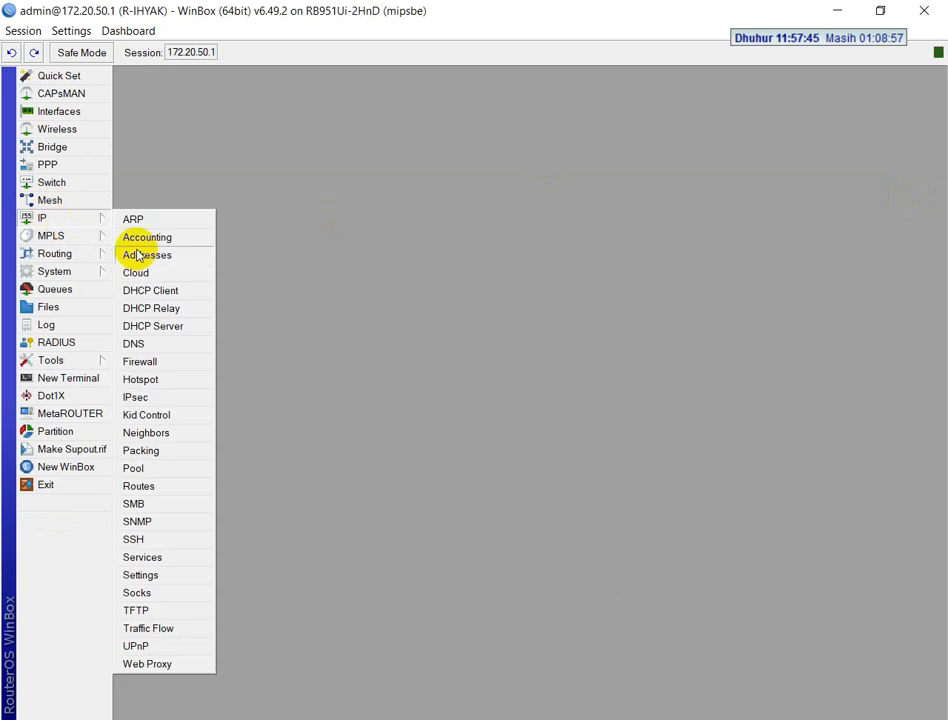
{"action": "left_click", "coordinate": [141, 379]}
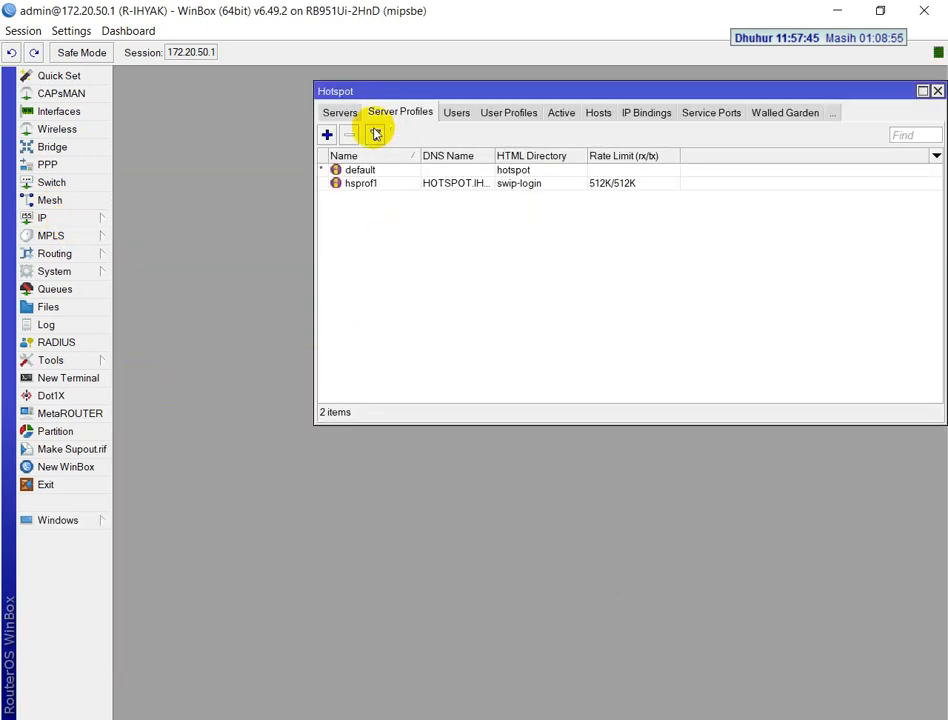
{"action": "left_click", "coordinate": [345, 114]}
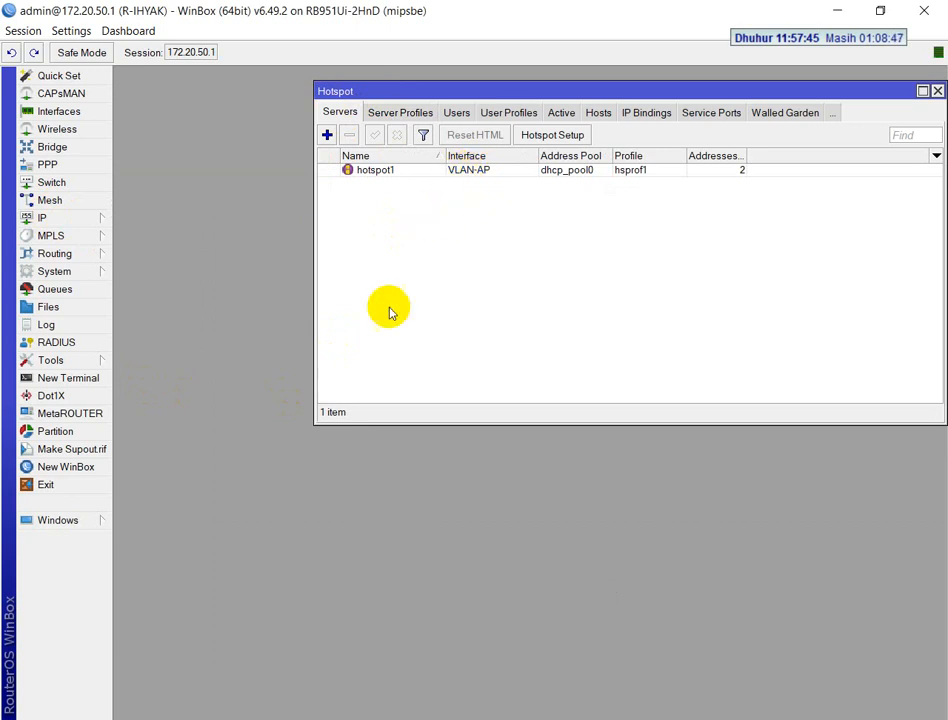
Mirror the phone by launching scrcpy-noconsole.exe from the scrcpy-win64 folder, and show its window over the bare desktop
{"action": "left_click", "coordinate": [112, 719]}
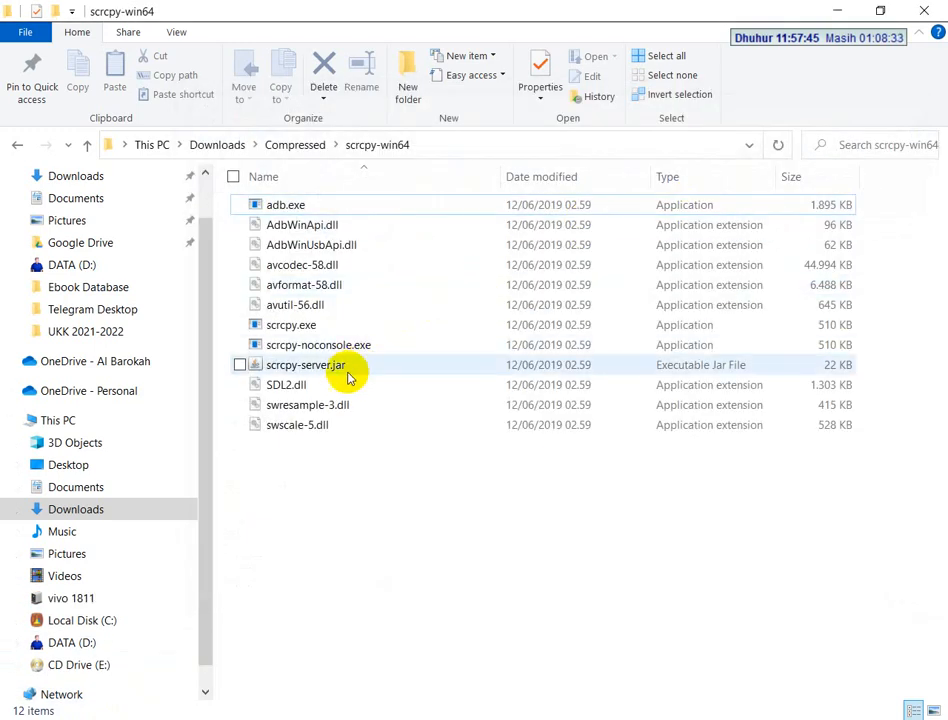
{"action": "left_click", "coordinate": [351, 348]}
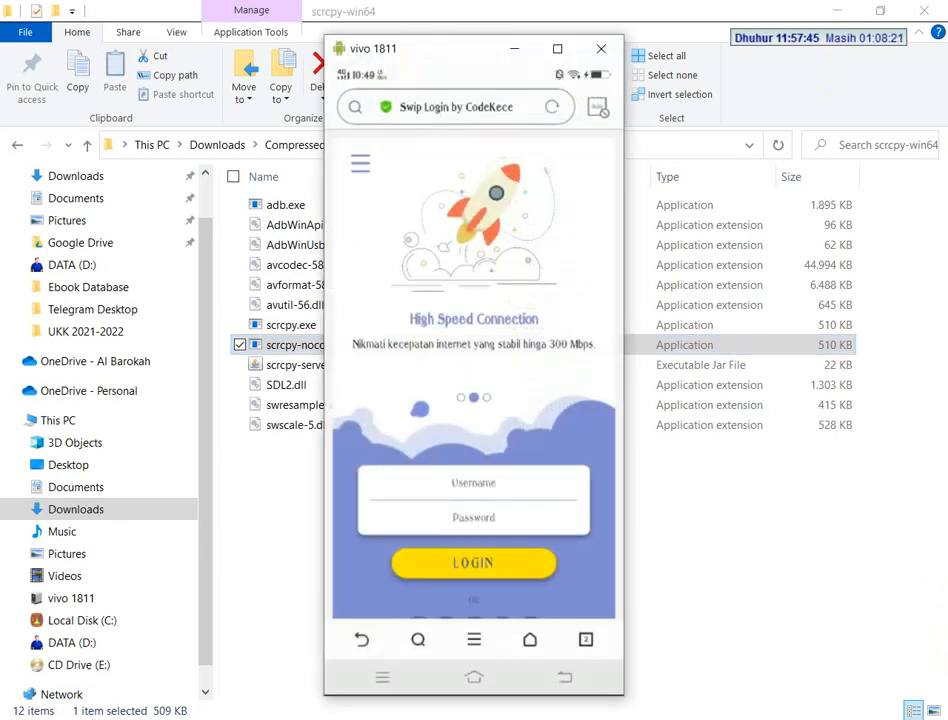
{"action": "key", "text": "super+d"}
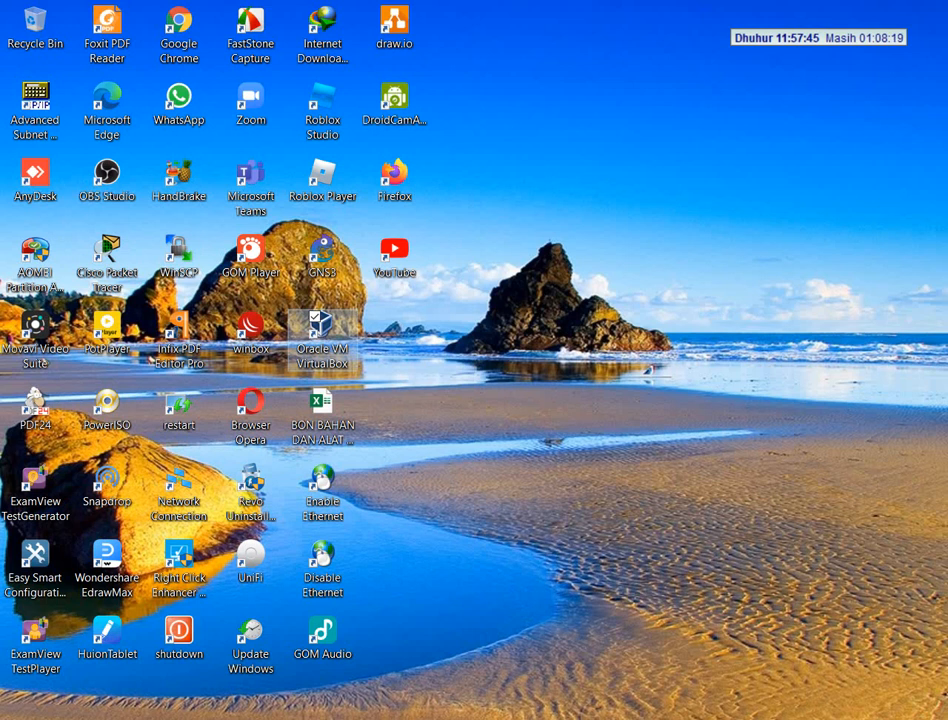
{"action": "left_click", "coordinate": [529, 571]}
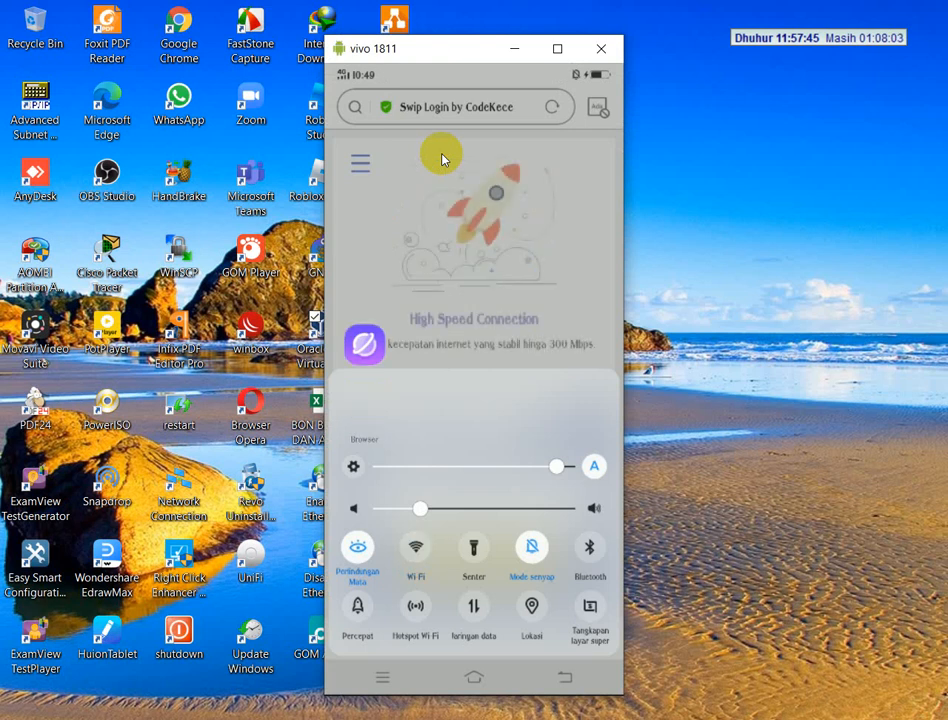
Turn on Wi-Fi on the mirrored phone and log in to the hotspot page with the hotspot username and password
{"action": "left_click", "coordinate": [443, 158]}
{"action": "left_click", "coordinate": [443, 158]}
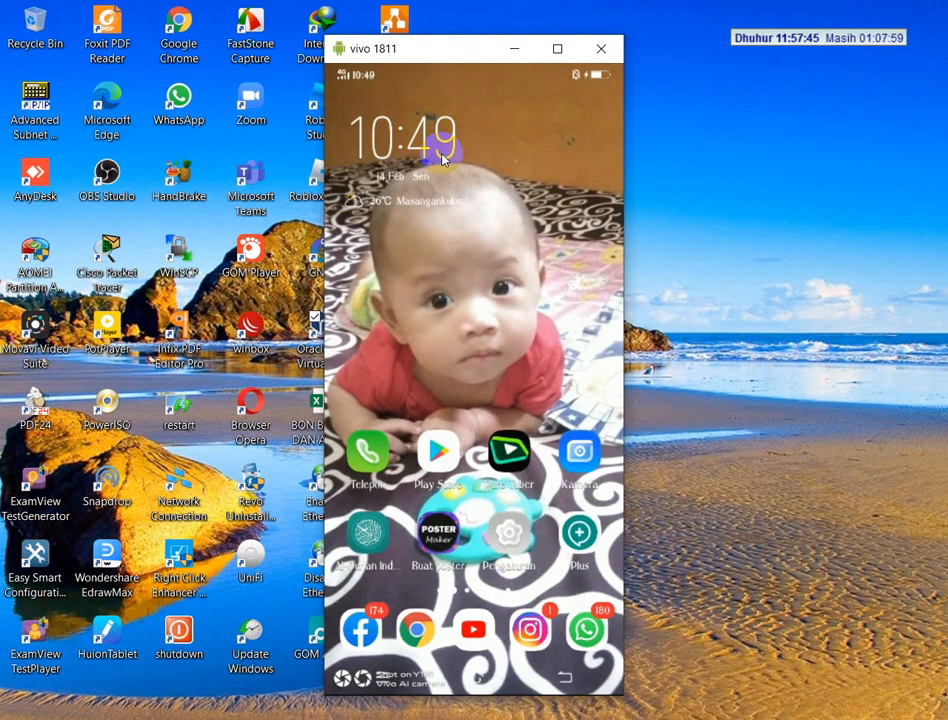
{"action": "key", "text": "alt+s"}
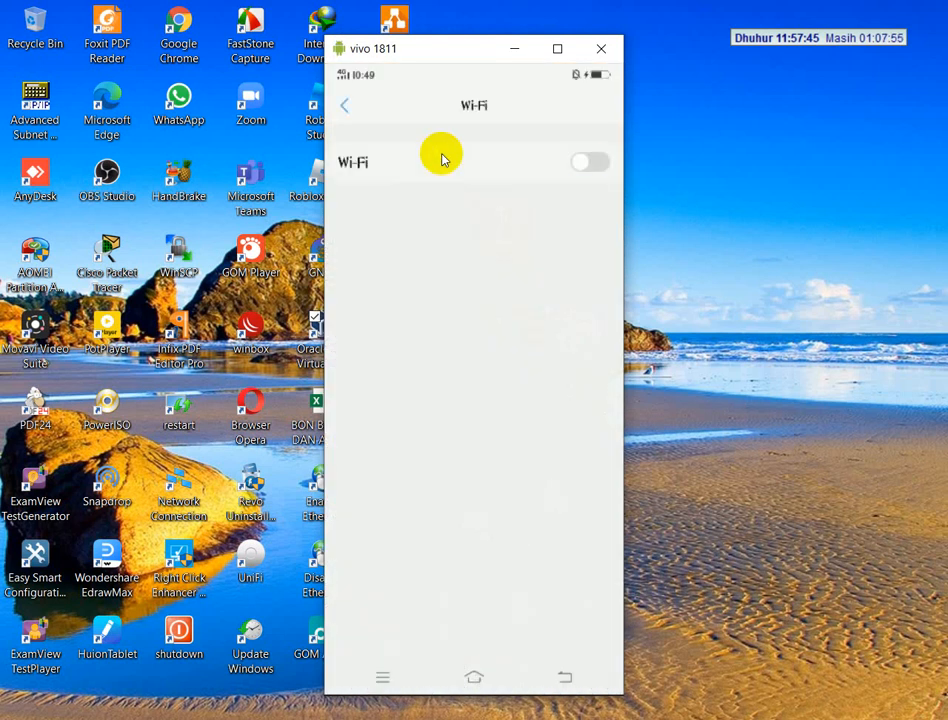
{"action": "left_click", "coordinate": [443, 158]}
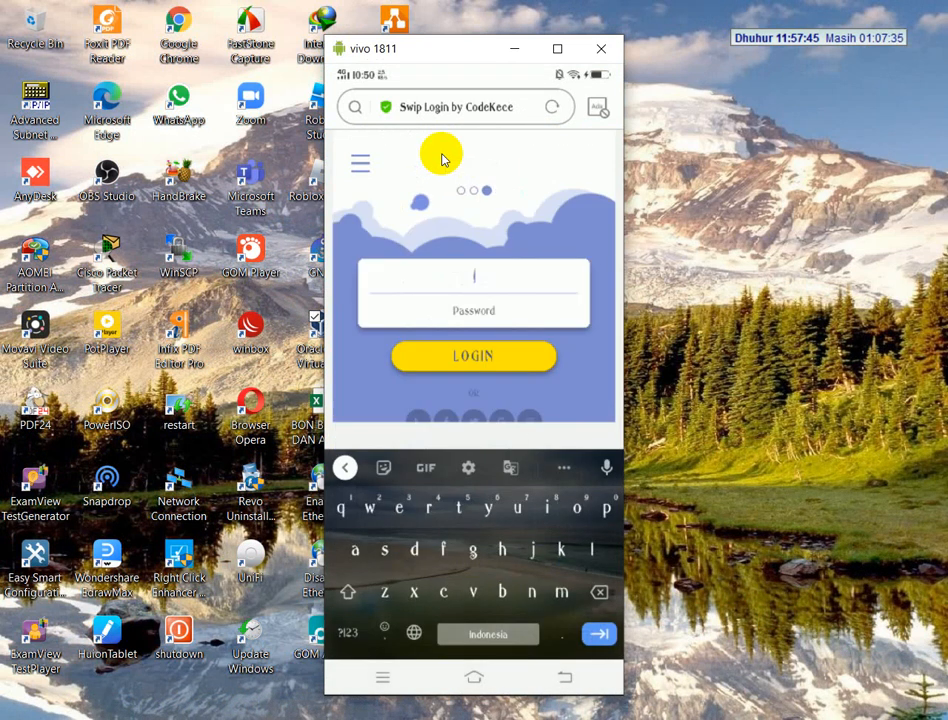
{"action": "type", "text": "ihyak"}
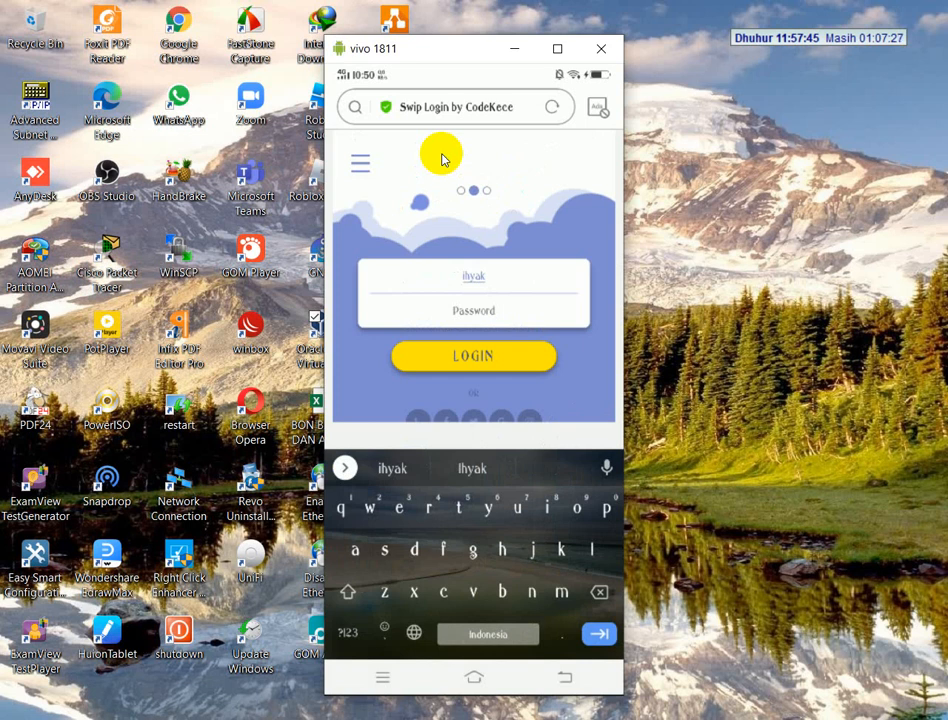
{"action": "left_click", "coordinate": [443, 158]}
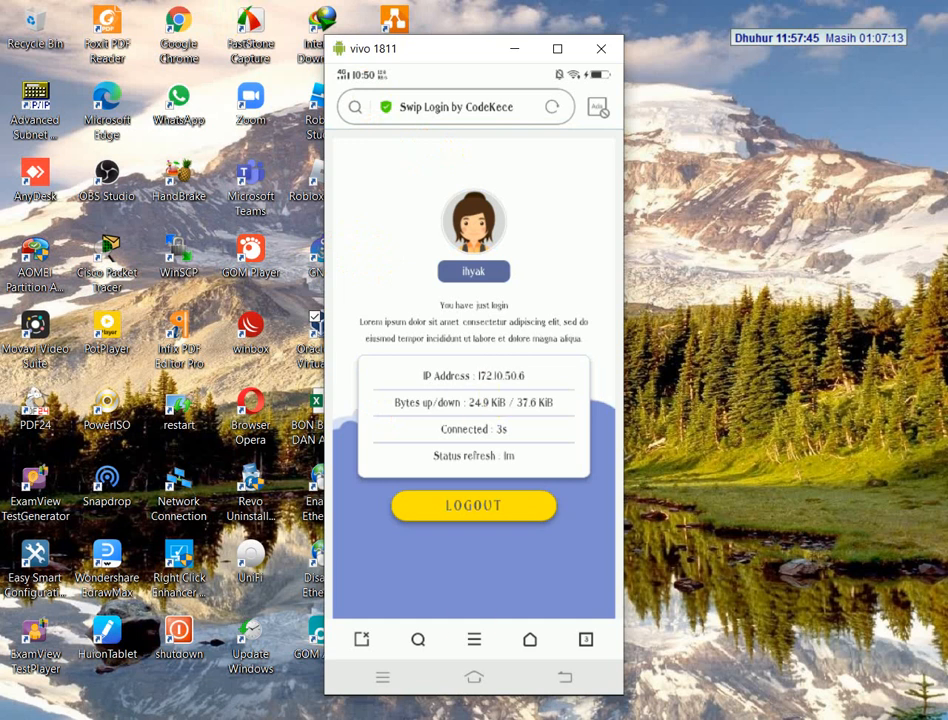
Check the hotspot requirements in the exam PDF, switch to WinBox and view the hotspot server profiles
{"action": "key", "text": "alt+Tab"}
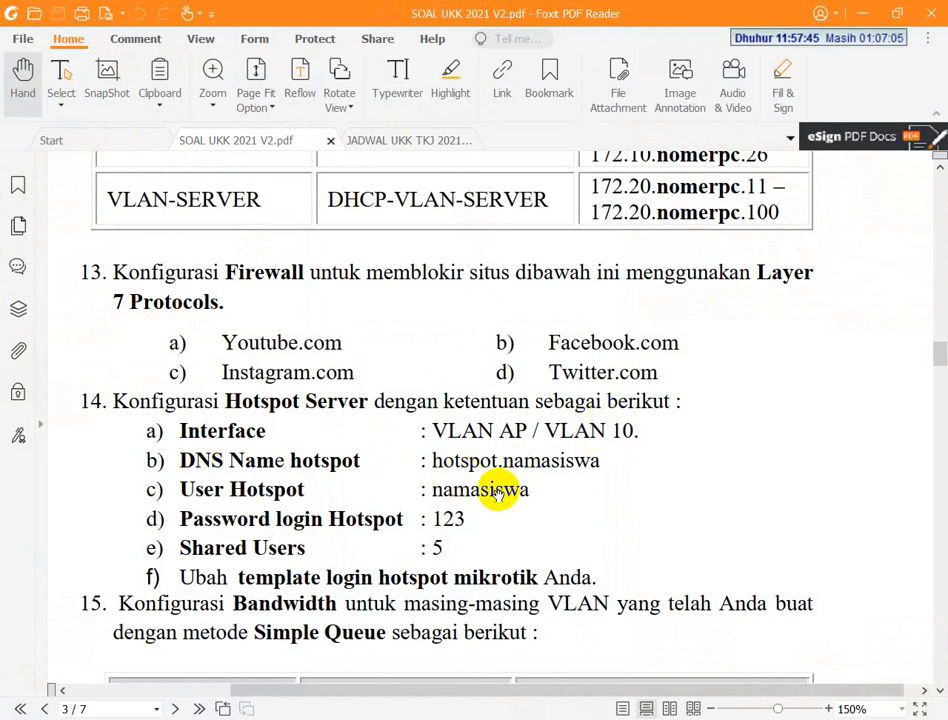
{"action": "key", "text": "alt+Tab"}
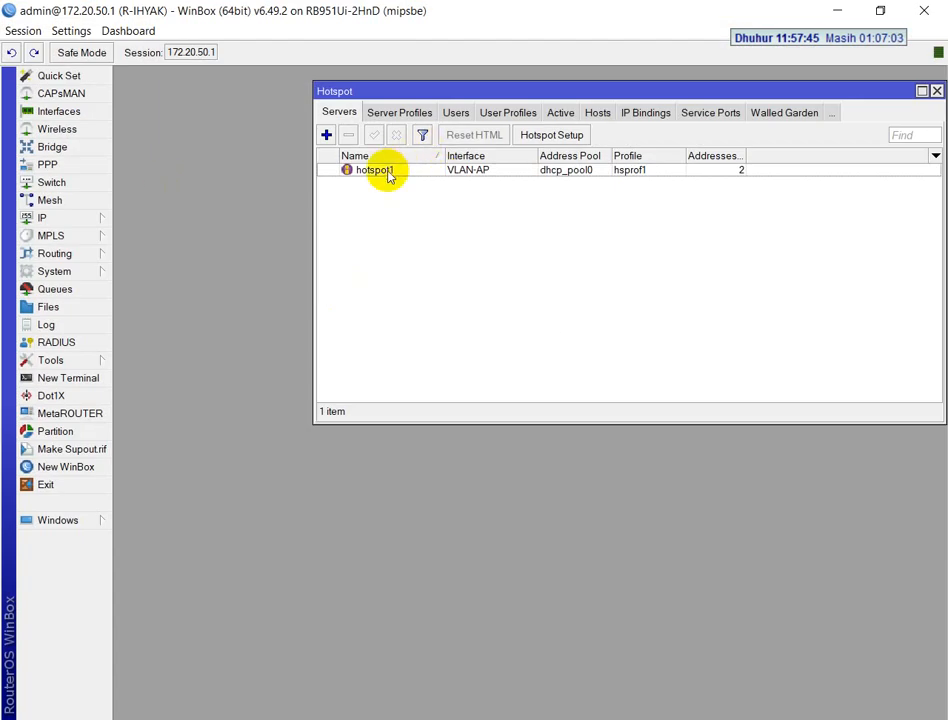
{"action": "left_click_drag", "start_coordinate": [434, 95], "coordinate": [339, 159]}
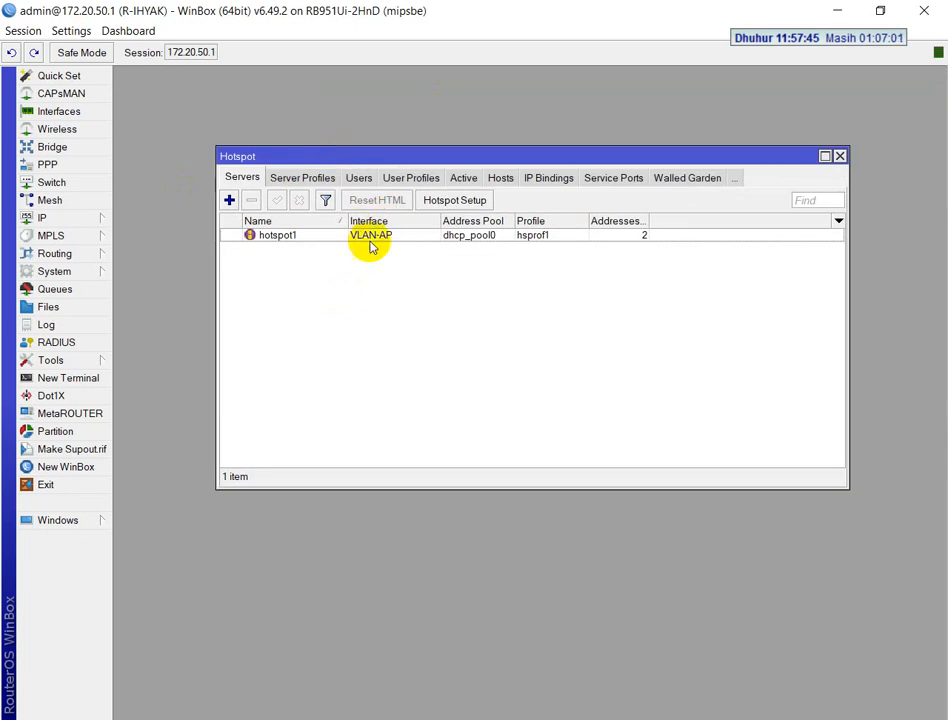
{"action": "left_click", "coordinate": [309, 178]}
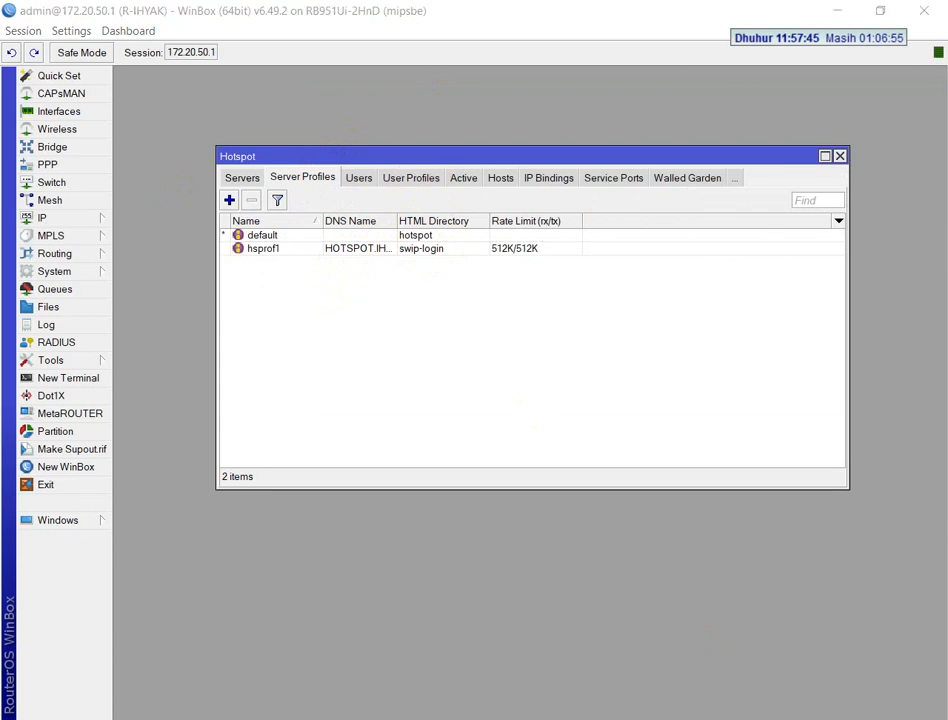
Open the hsprof1 hotspot server profile and view its general settings
{"action": "key", "text": "alt+Tab"}
{"action": "left_click", "coordinate": [271, 364]}
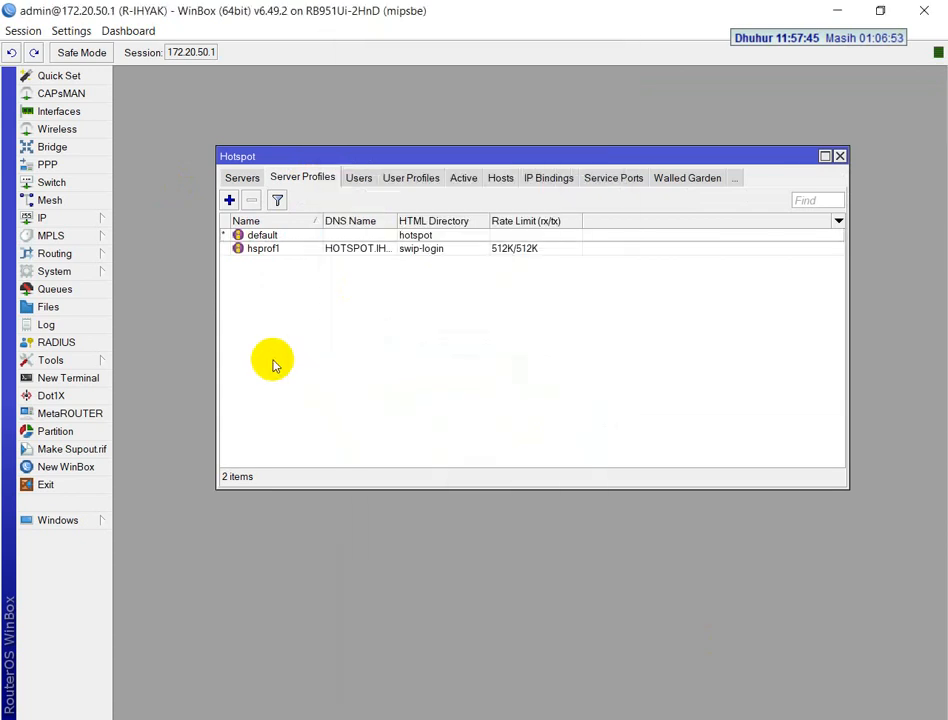
{"action": "double_click", "coordinate": [376, 251]}
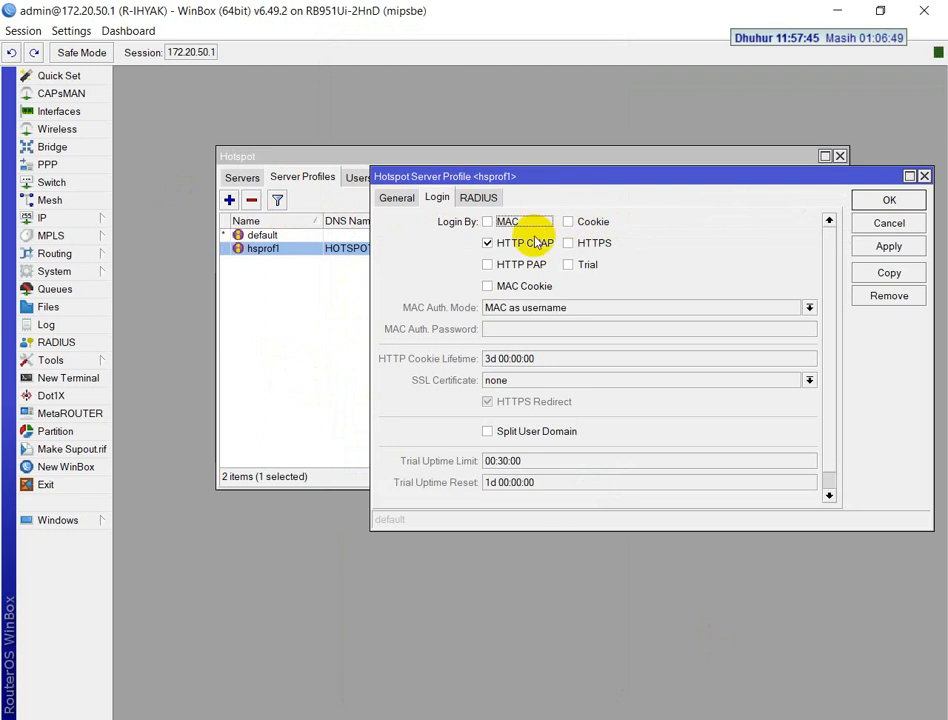
{"action": "left_click", "coordinate": [394, 199]}
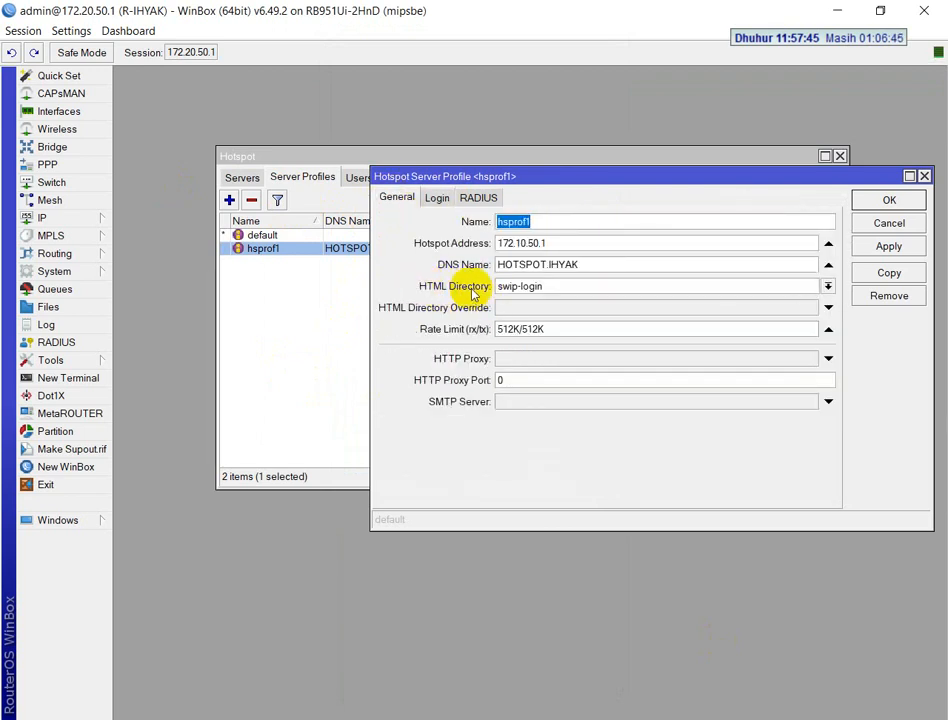
Look through the router's file list for the swip-login template folder, then close the list
{"action": "left_click", "coordinate": [58, 307]}
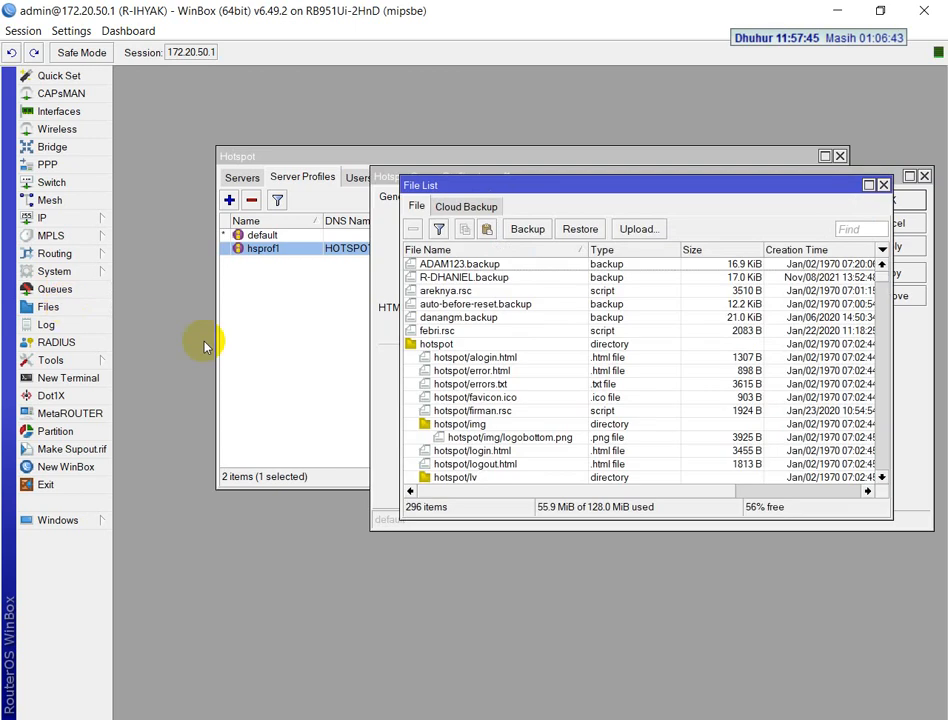
{"action": "scroll", "coordinate": [529, 398], "scroll_direction": "down", "scroll_amount": 15}
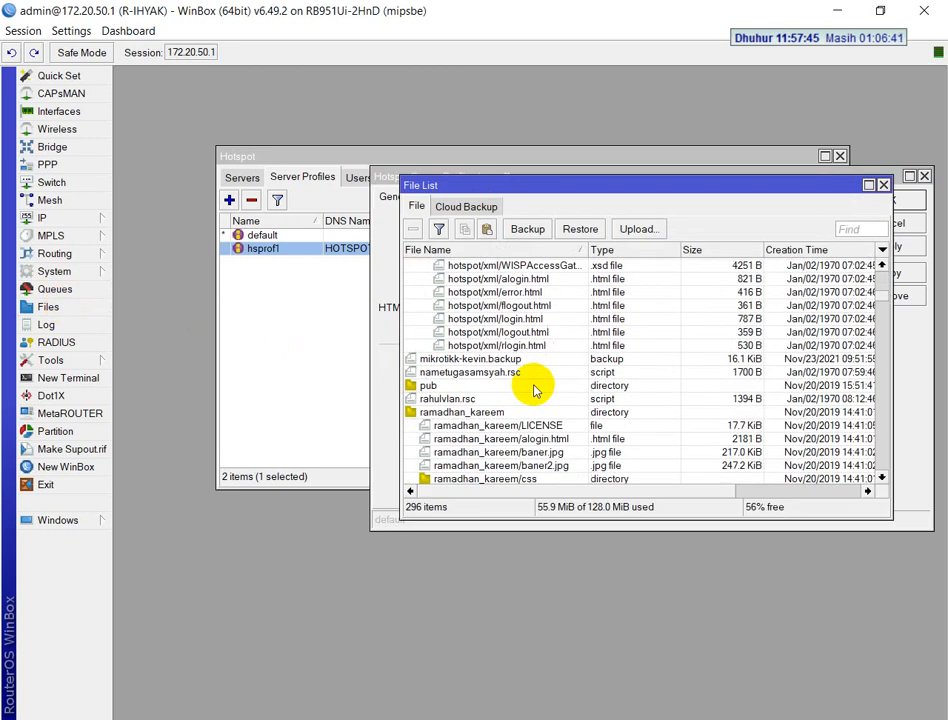
{"action": "scroll", "coordinate": [500, 356], "scroll_direction": "up", "scroll_amount": 2}
{"action": "scroll", "coordinate": [515, 360], "scroll_direction": "down", "scroll_amount": 10}
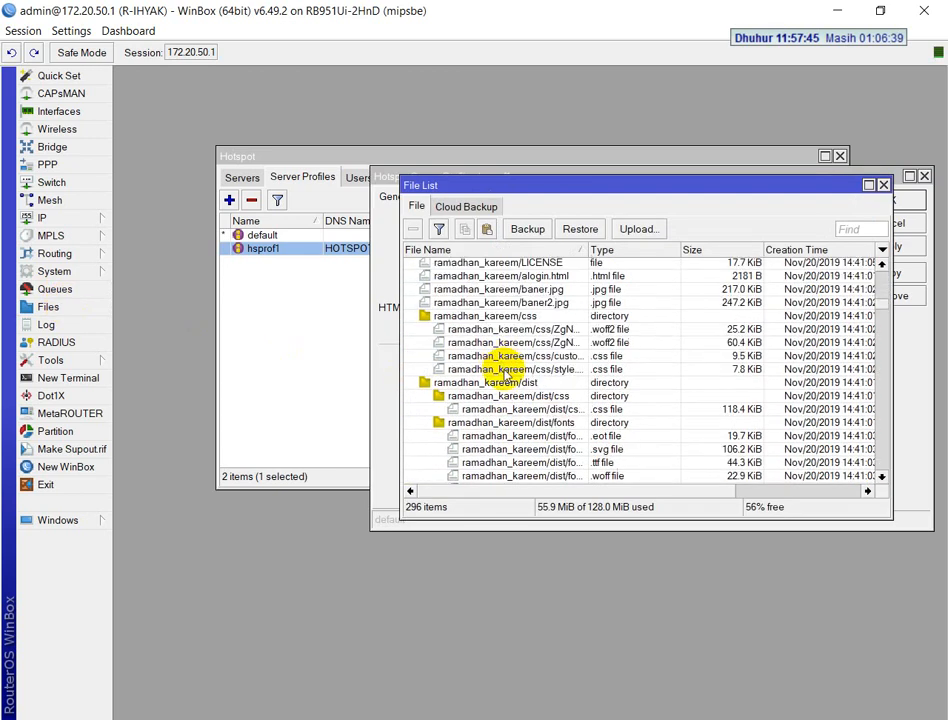
{"action": "scroll", "coordinate": [515, 366], "scroll_direction": "down", "scroll_amount": 15}
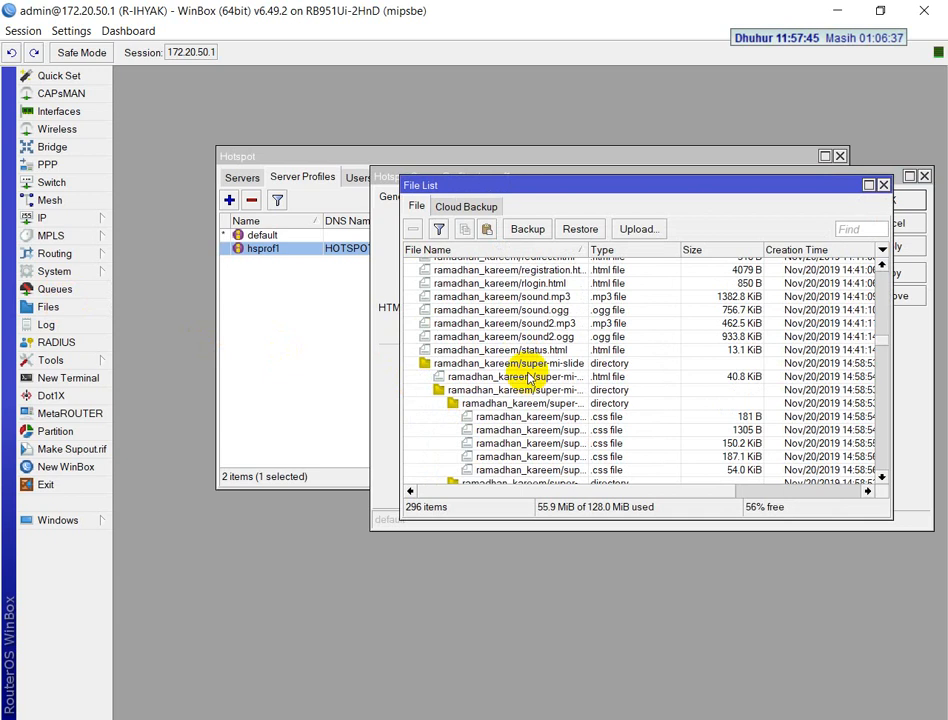
{"action": "left_click_drag", "start_coordinate": [880, 292], "coordinate": [886, 408]}
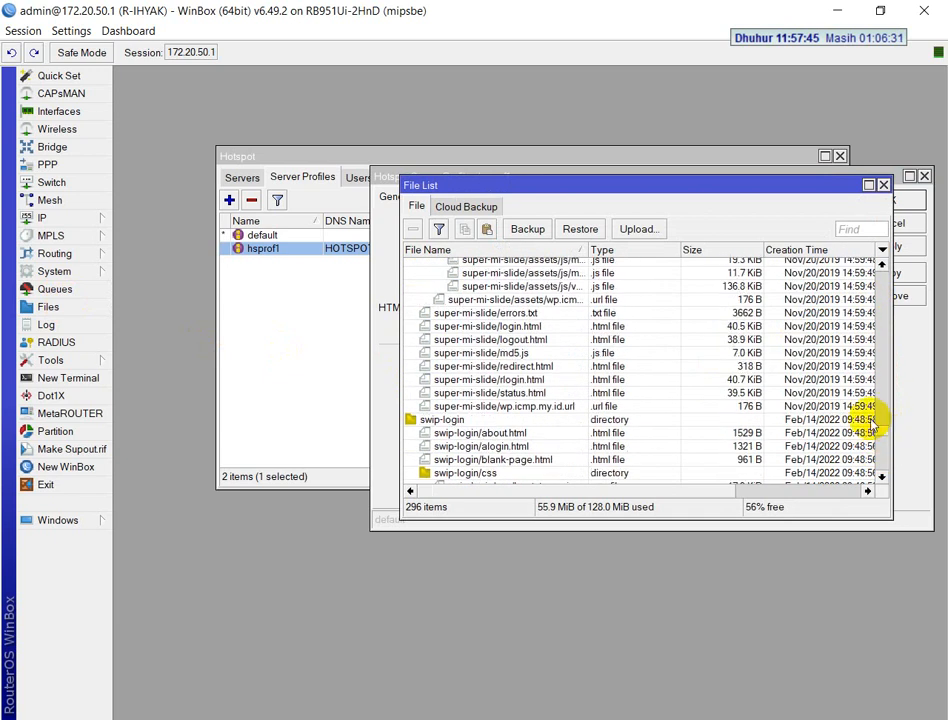
{"action": "left_click", "coordinate": [443, 420]}
{"action": "scroll", "coordinate": [540, 451], "scroll_direction": "down", "scroll_amount": 2}
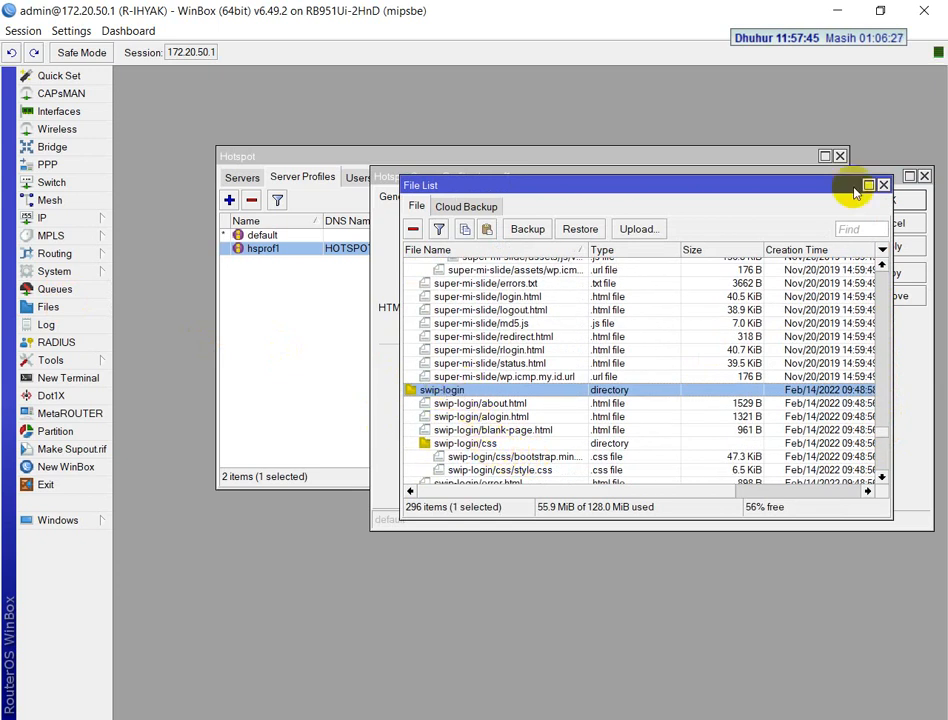
{"action": "left_click", "coordinate": [884, 185]}
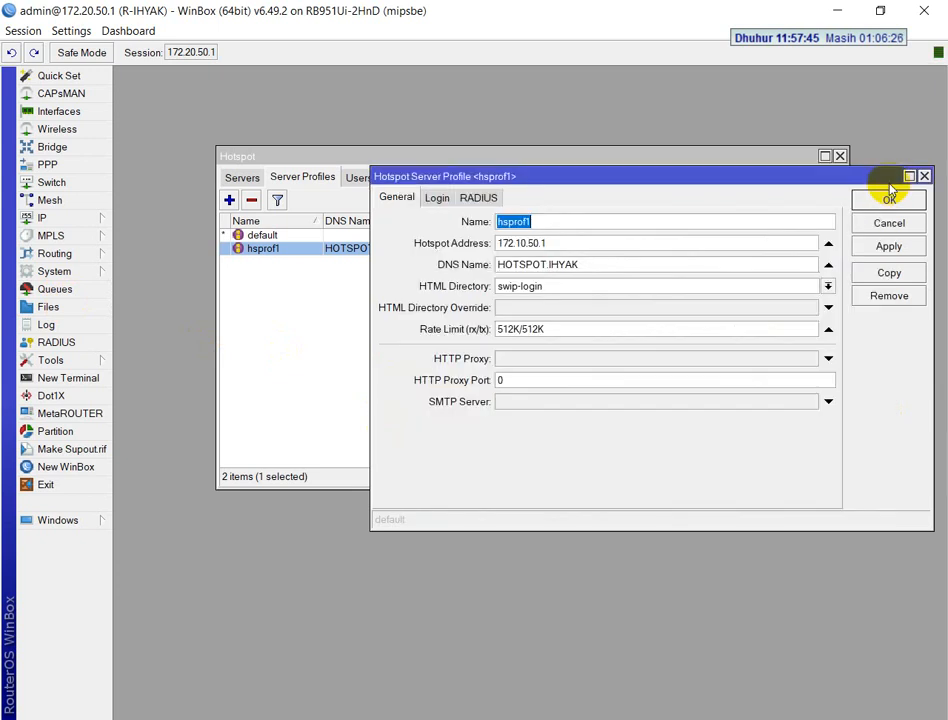
Set the hsprof1 profile's HTML directory to swip-login and save the profile
{"action": "left_click", "coordinate": [829, 287]}
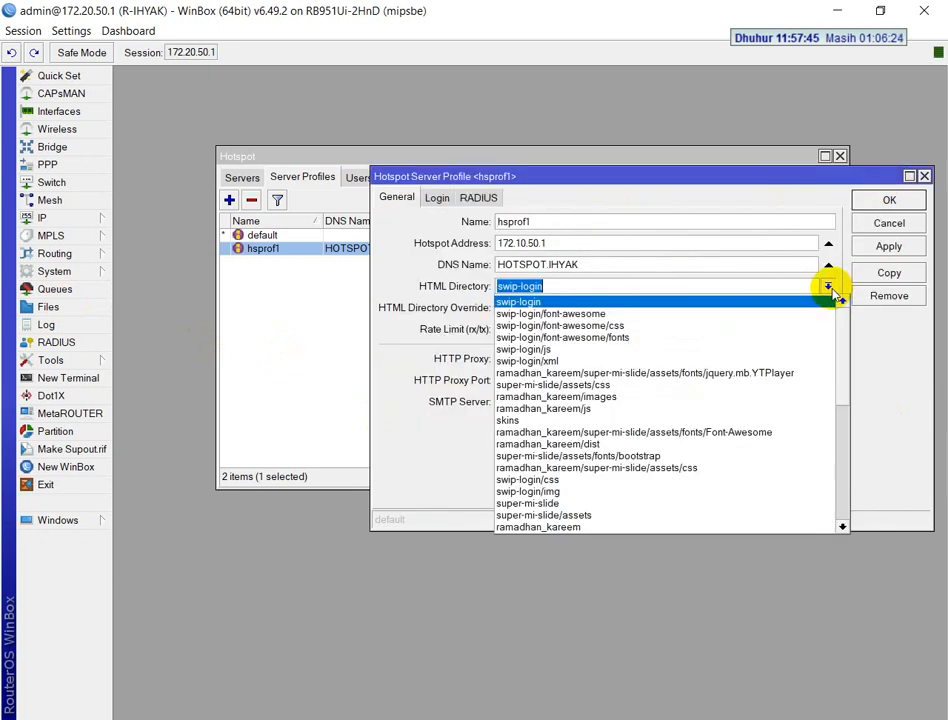
{"action": "left_click", "coordinate": [561, 303]}
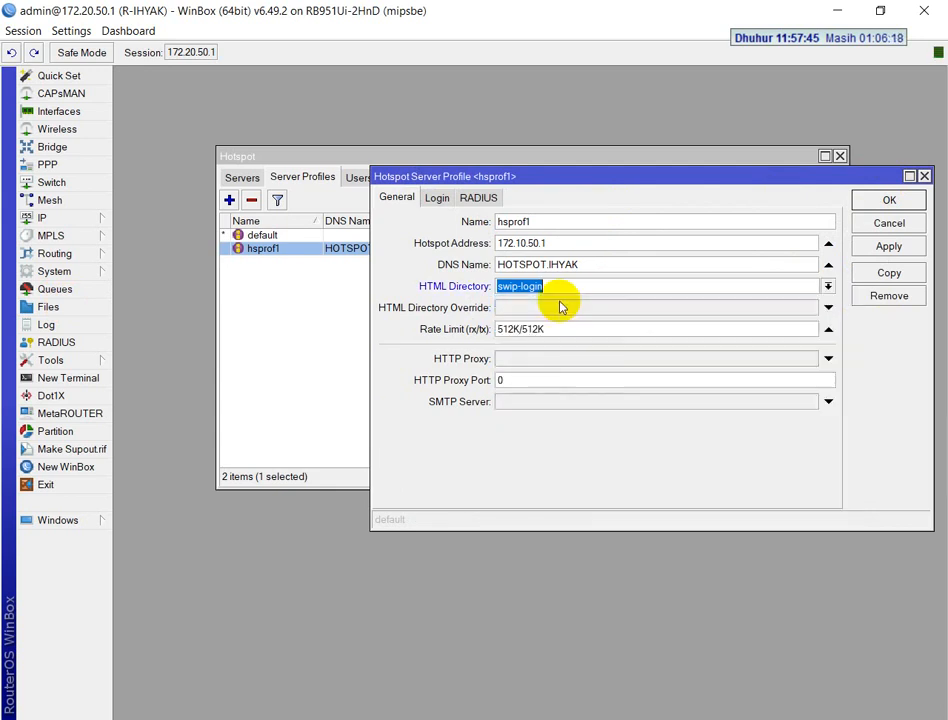
{"action": "left_click", "coordinate": [866, 198]}
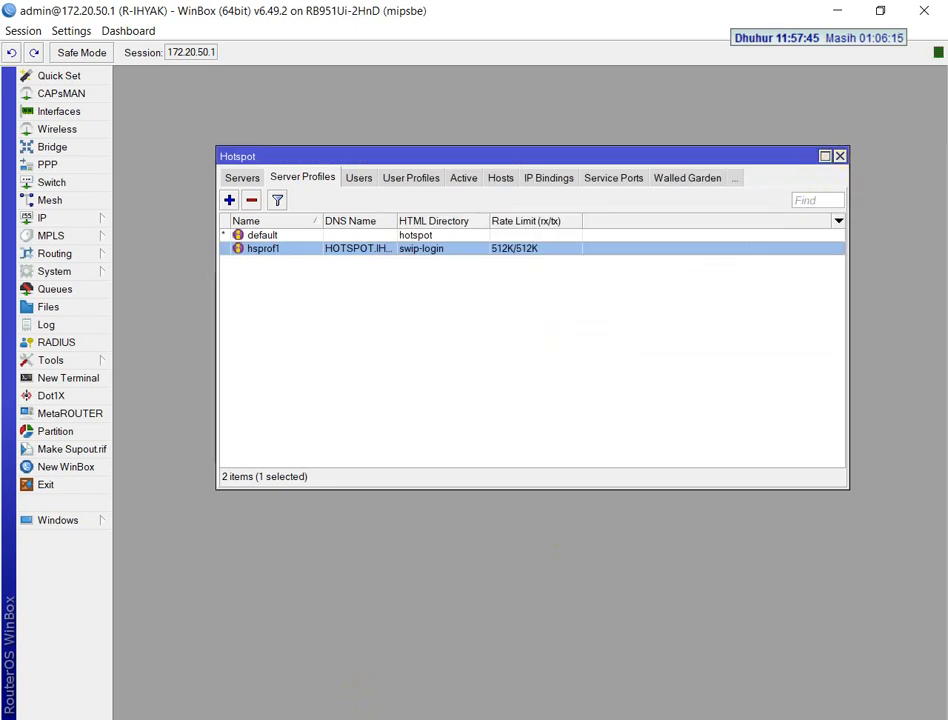
Check the hotspot user requirements in the exam PDF, switch back to WinBox and open the existing hotspot user's settings
{"action": "key", "text": "alt+Tab"}
{"action": "scroll", "coordinate": [421, 499], "scroll_direction": "down", "scroll_amount": 3}
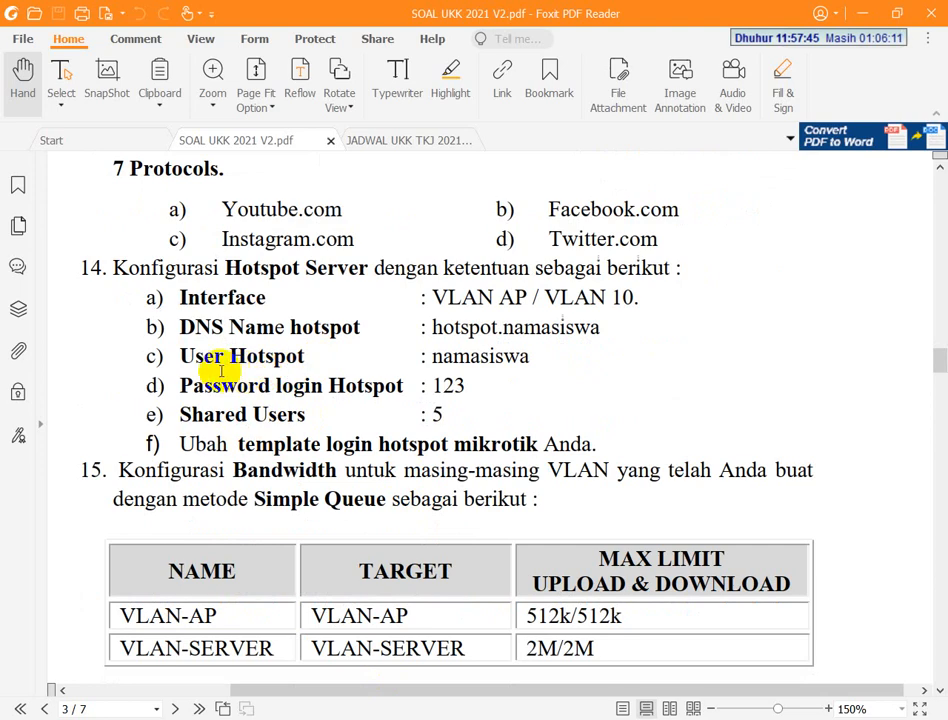
{"action": "key", "text": "alt+Tab"}
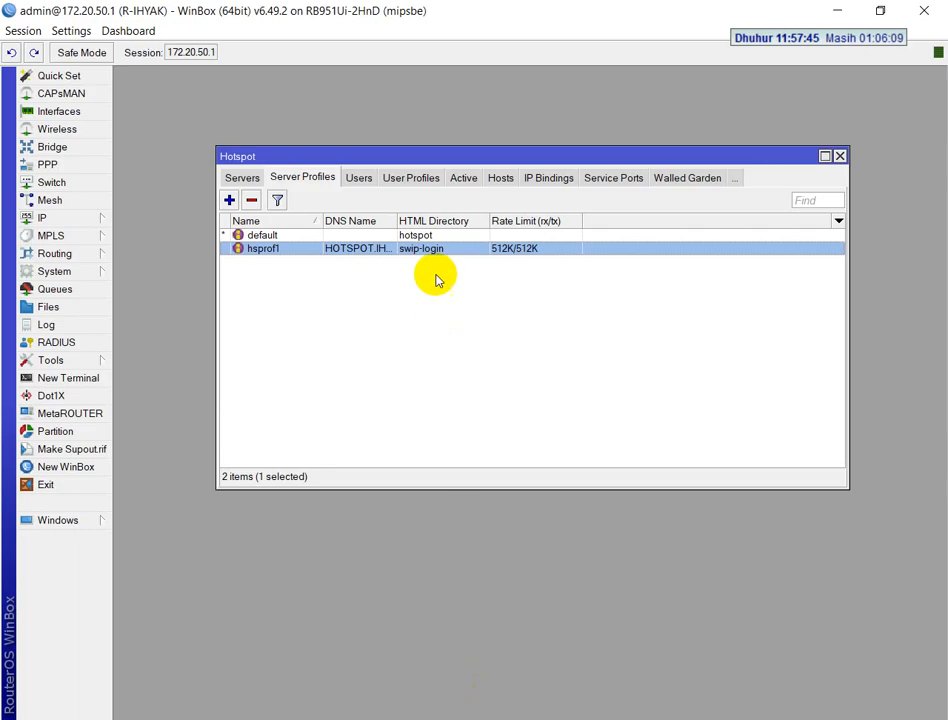
{"action": "left_click", "coordinate": [362, 180]}
{"action": "double_click", "coordinate": [331, 263]}
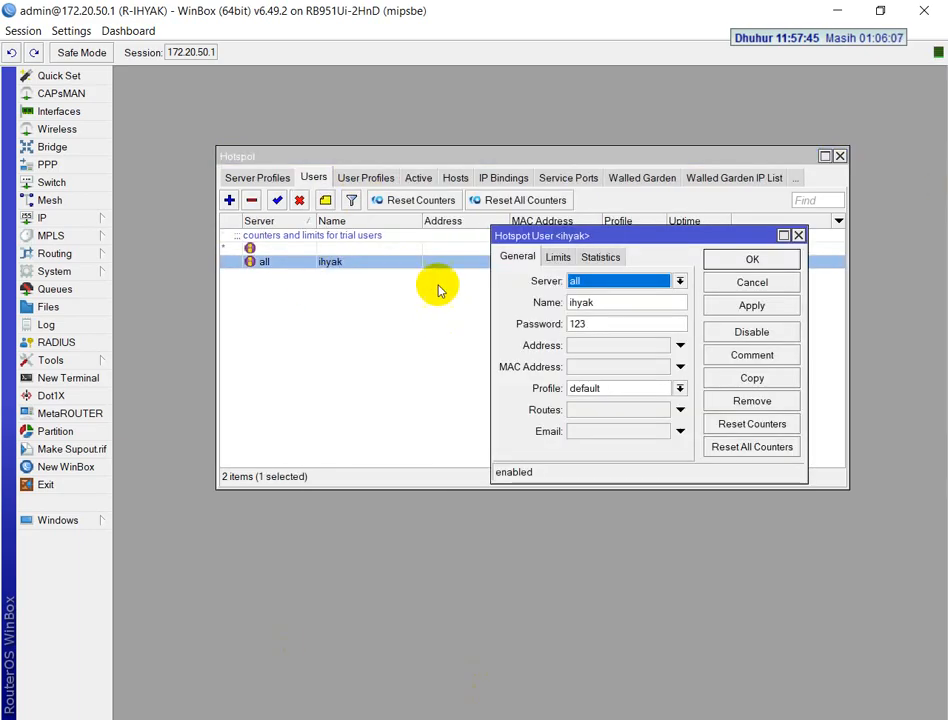
Hide passwords in the session, show them again and close the hotspot user's settings
{"action": "left_click", "coordinate": [68, 30]}
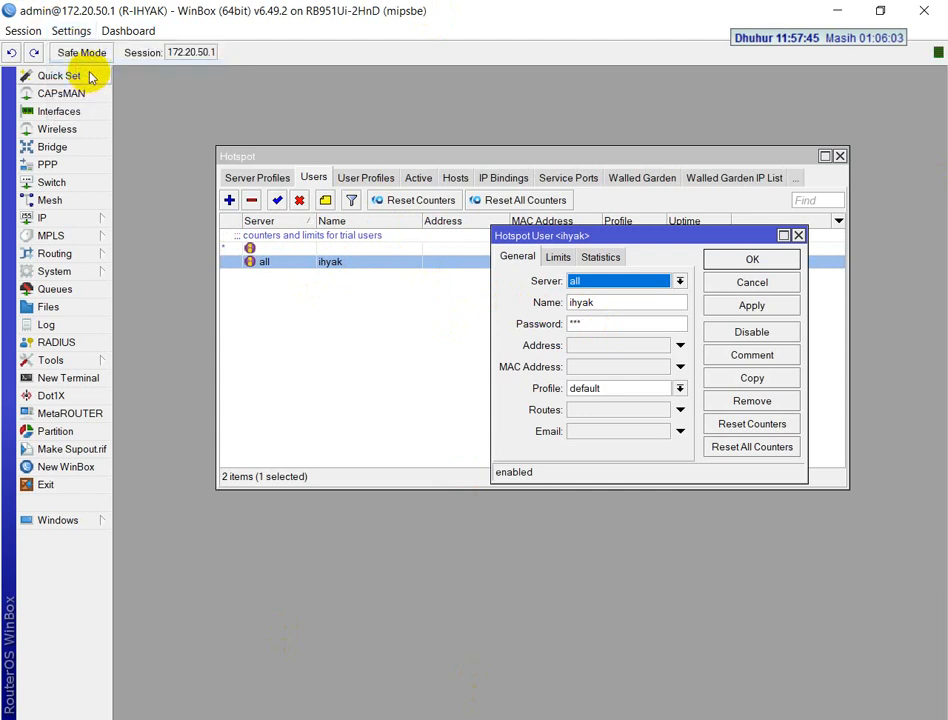
{"action": "left_click", "coordinate": [70, 31]}
{"action": "left_click", "coordinate": [85, 68]}
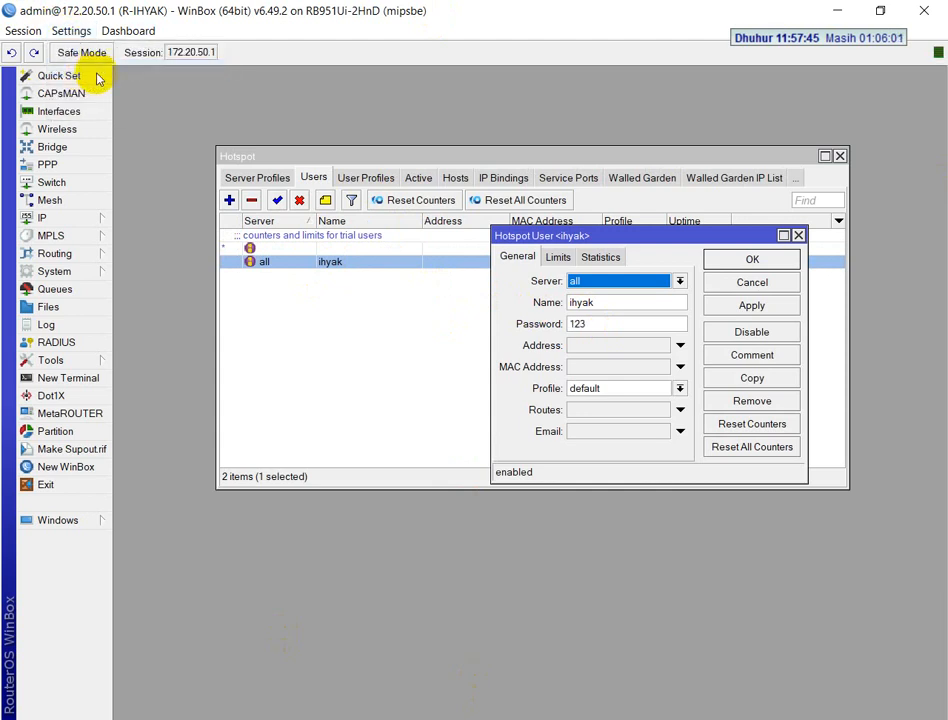
{"action": "left_click", "coordinate": [711, 262]}
Review the default hotspot user profile's shared users setting, then close the profile and the Hotspot window
{"action": "left_click", "coordinate": [377, 179]}
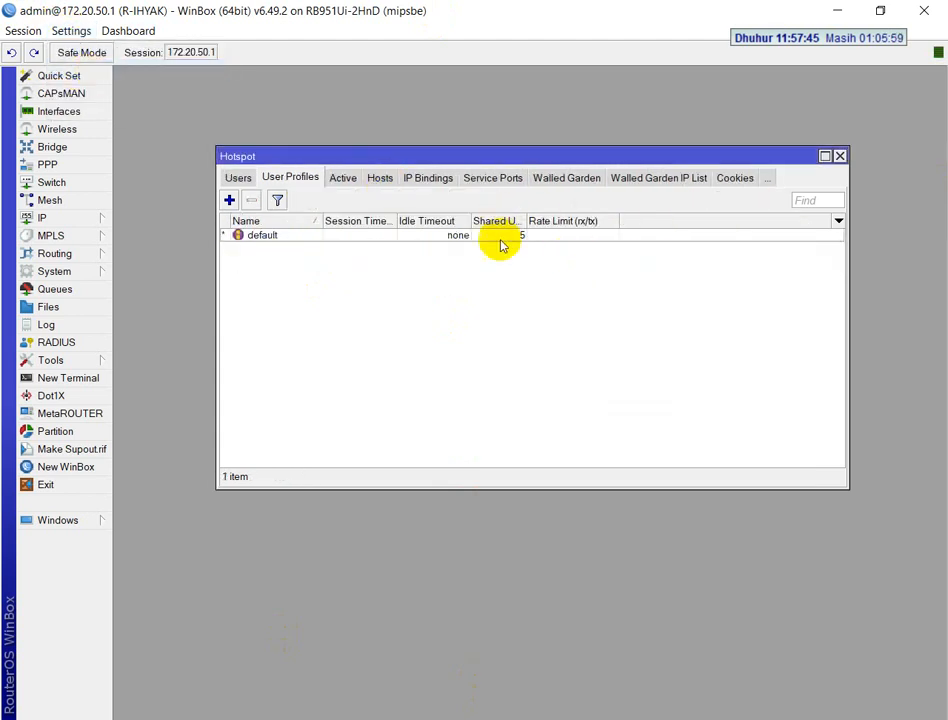
{"action": "left_click", "coordinate": [508, 229]}
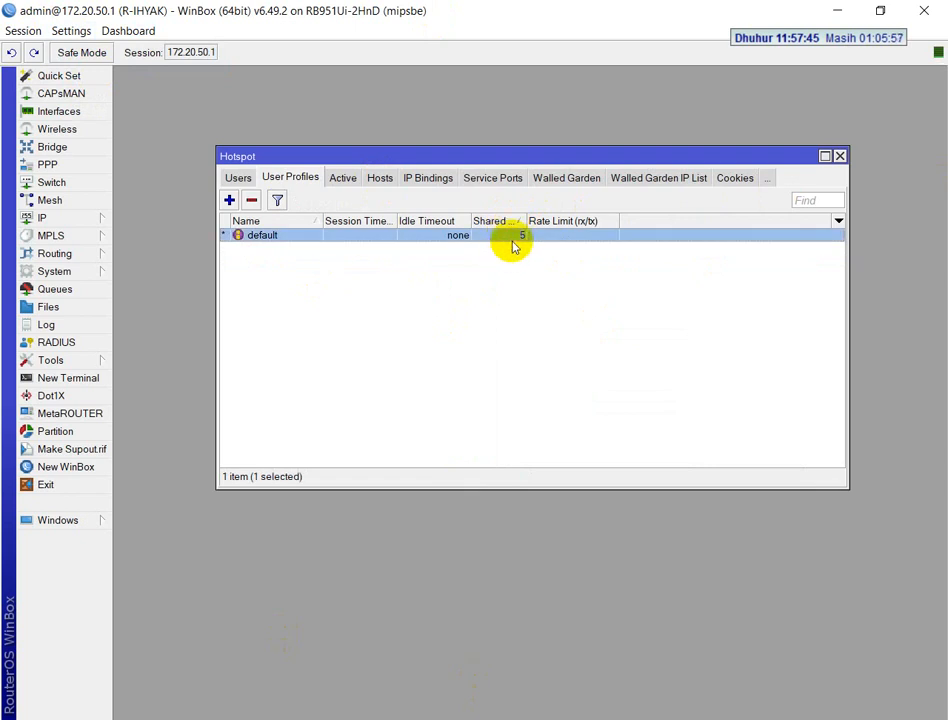
{"action": "double_click", "coordinate": [512, 240]}
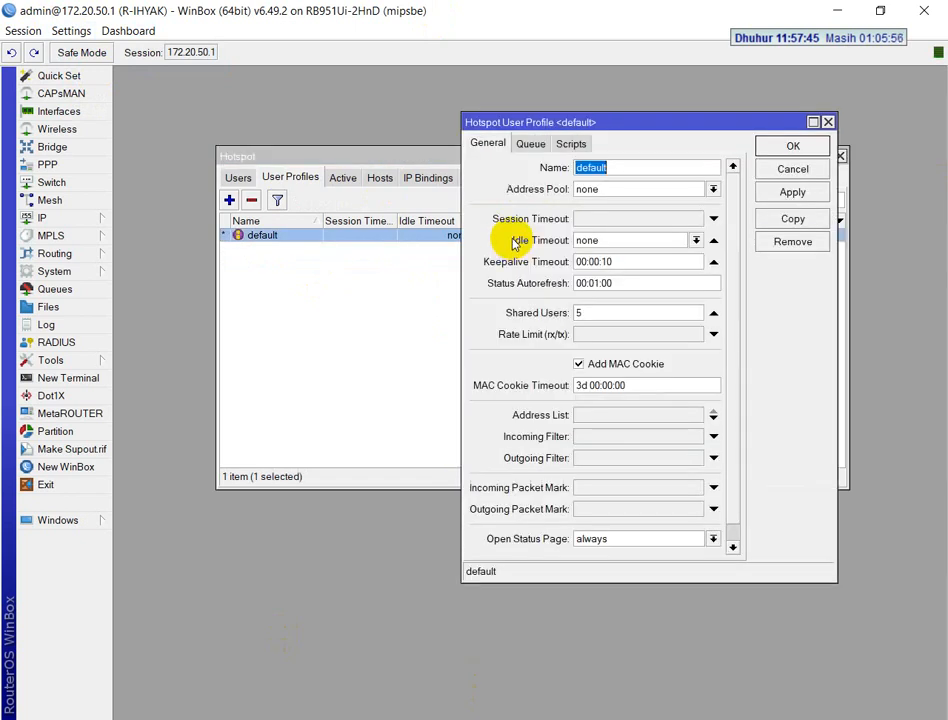
{"action": "left_click", "coordinate": [810, 150]}
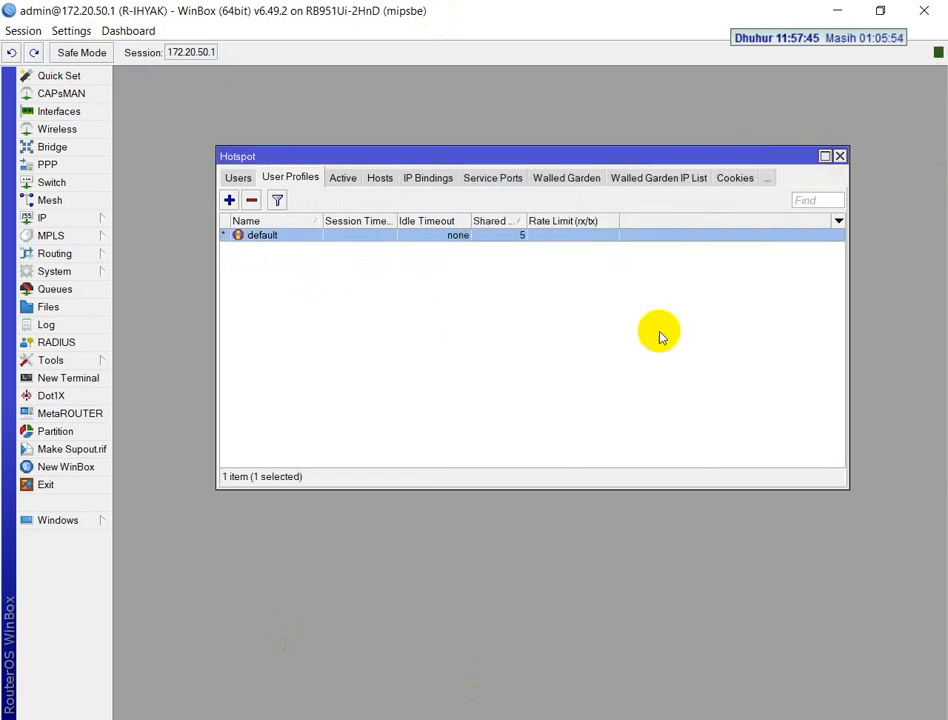
{"action": "left_click", "coordinate": [838, 157]}
Read the Simple Queue bandwidth requirements in the exam PDF, switch to WinBox and open the simple queues list
{"action": "key", "text": "alt+Tab"}
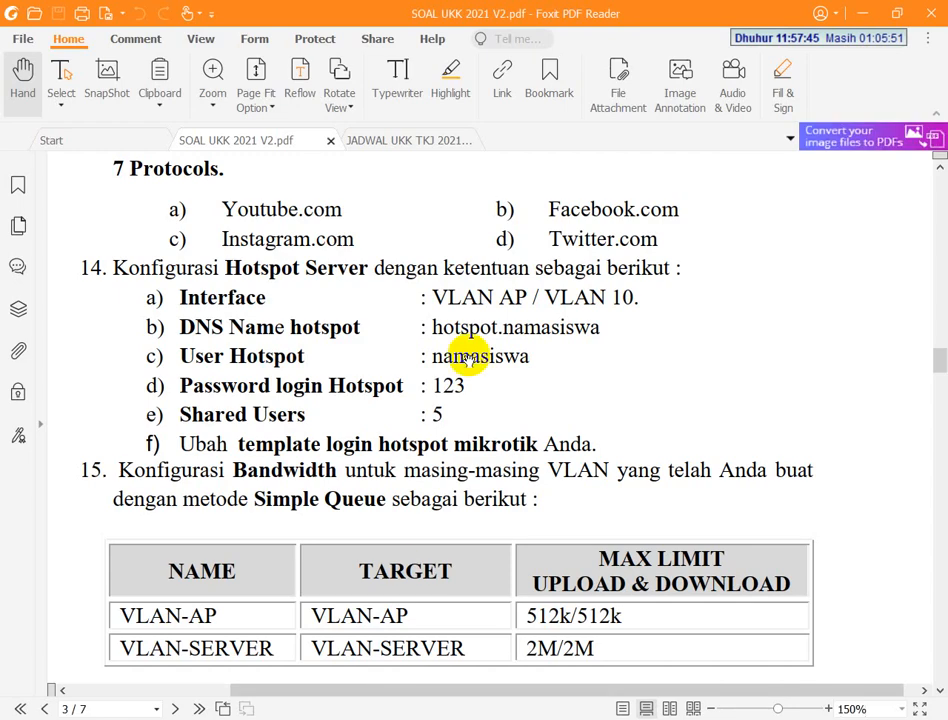
{"action": "scroll", "coordinate": [470, 350], "scroll_direction": "down", "scroll_amount": 3}
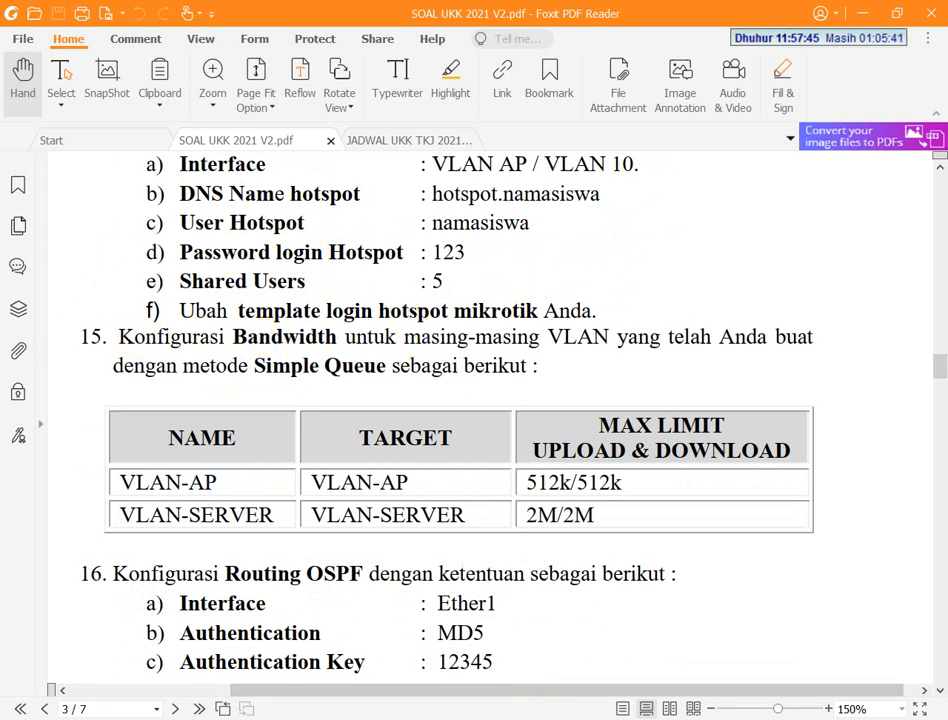
{"action": "key", "text": "alt+Tab"}
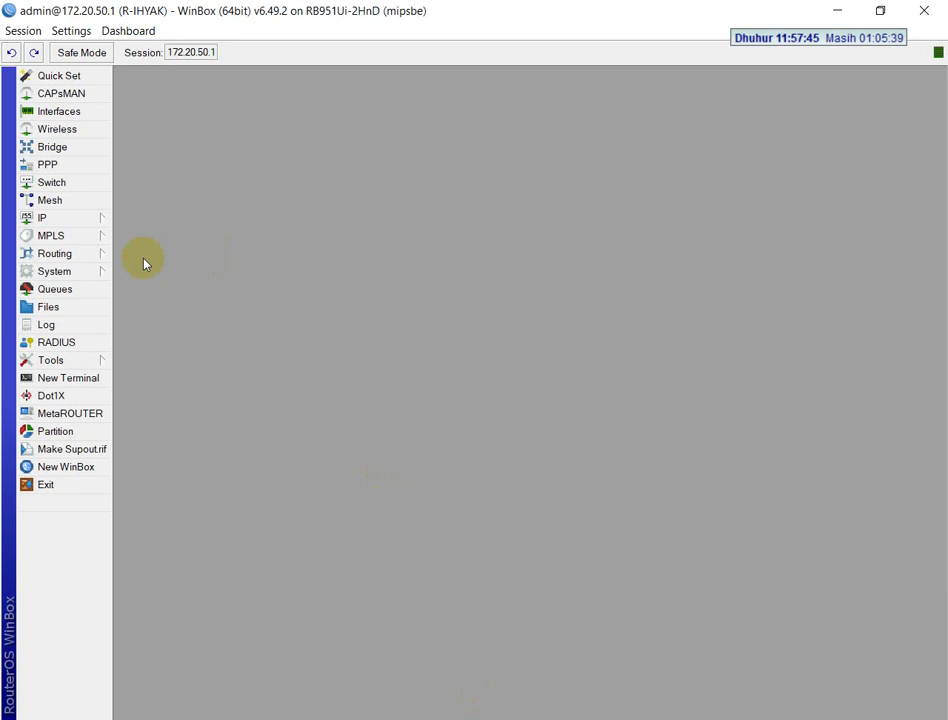
{"action": "left_click", "coordinate": [72, 288]}
Widen the Queue List window and its Name column, and view the limits of the hotspot queue targeting VLAN-AP
{"action": "left_click", "coordinate": [432, 260]}
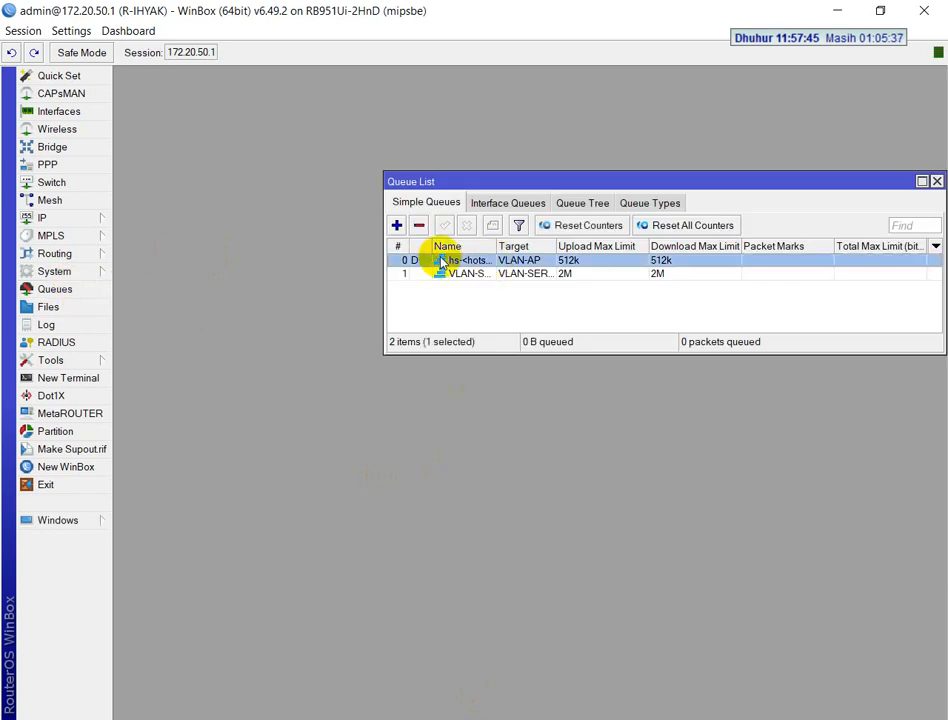
{"action": "left_click_drag", "start_coordinate": [387, 259], "coordinate": [200, 260]}
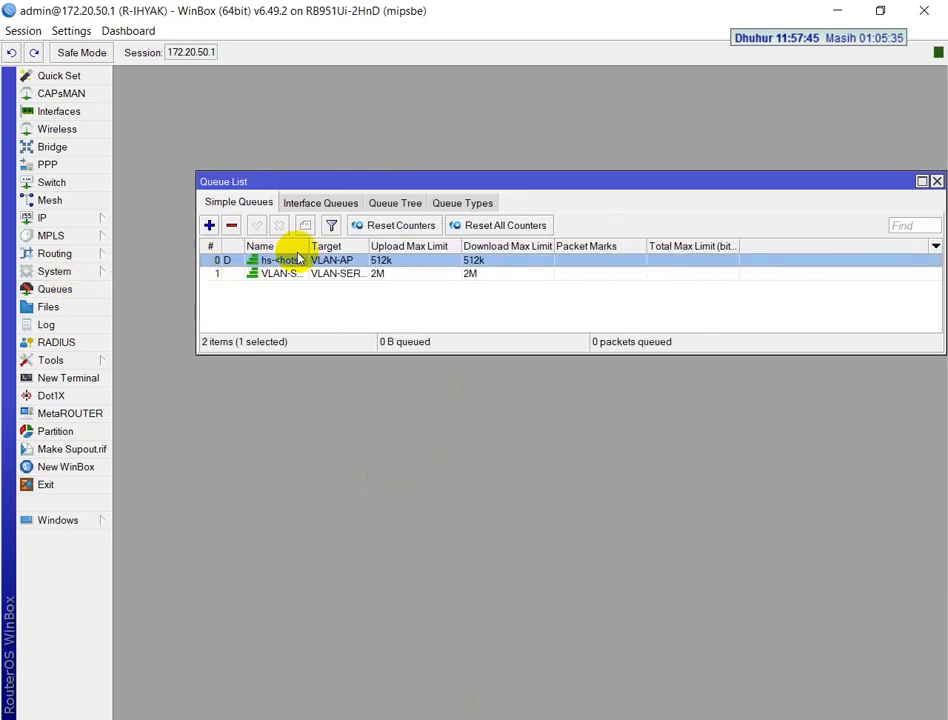
{"action": "left_click_drag", "start_coordinate": [306, 245], "coordinate": [377, 246]}
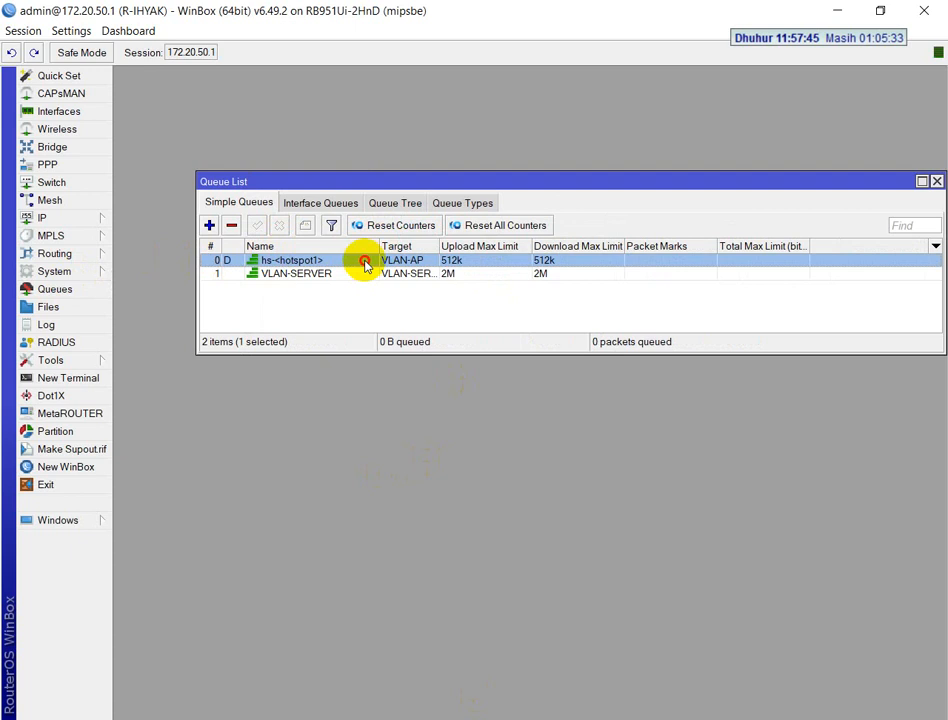
{"action": "double_click", "coordinate": [365, 262]}
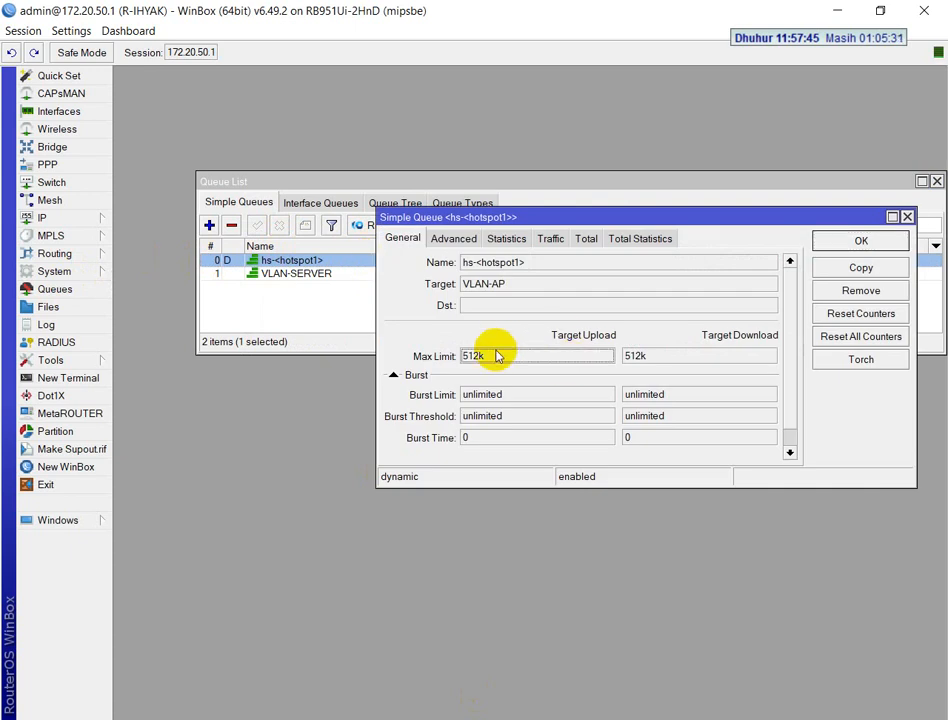
{"action": "left_click", "coordinate": [906, 218]}
View the VLAN-SERVER queue's target and maximum limits, then close its settings
{"action": "double_click", "coordinate": [440, 272]}
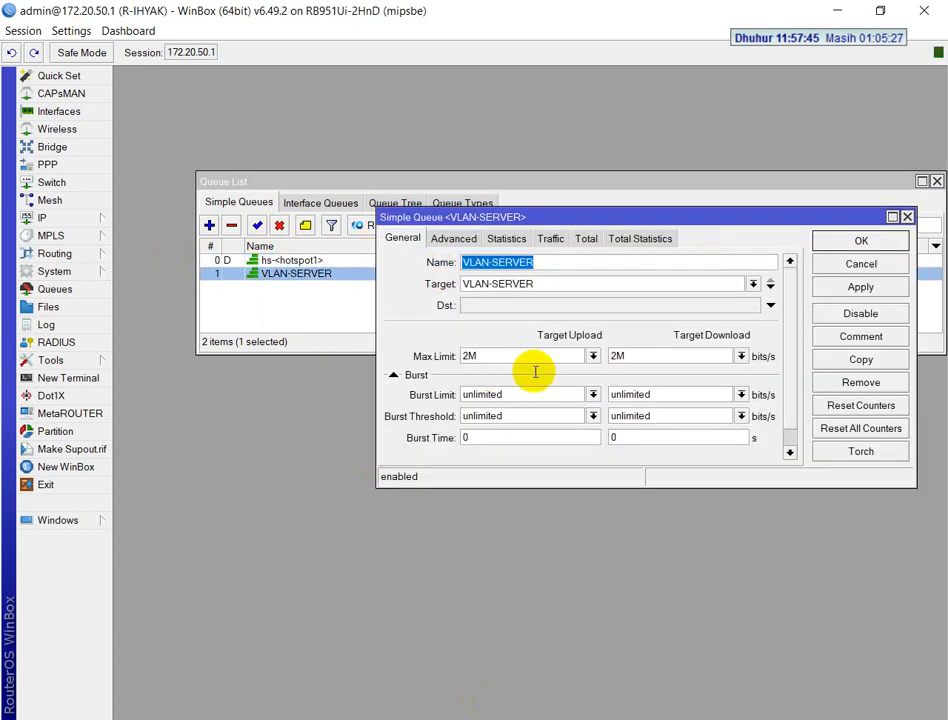
{"action": "left_click", "coordinate": [593, 356]}
{"action": "left_click", "coordinate": [596, 356]}
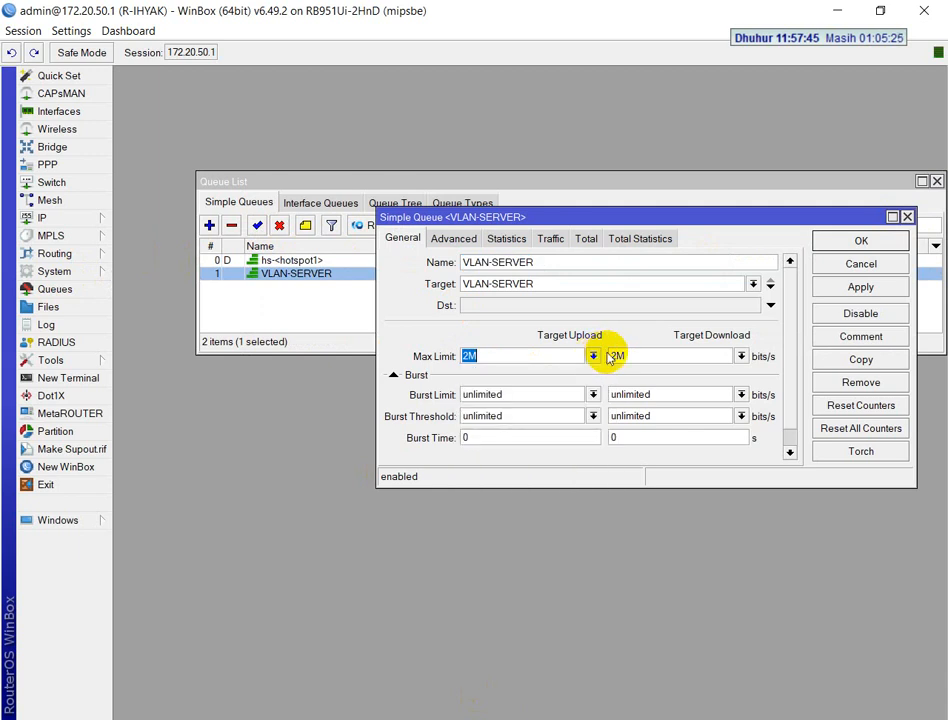
{"action": "left_click", "coordinate": [818, 242]}
Select the VLAN-AP hotspot queue, move the Queue List window out of the way and reopen the Hotspot window
{"action": "left_click", "coordinate": [370, 260]}
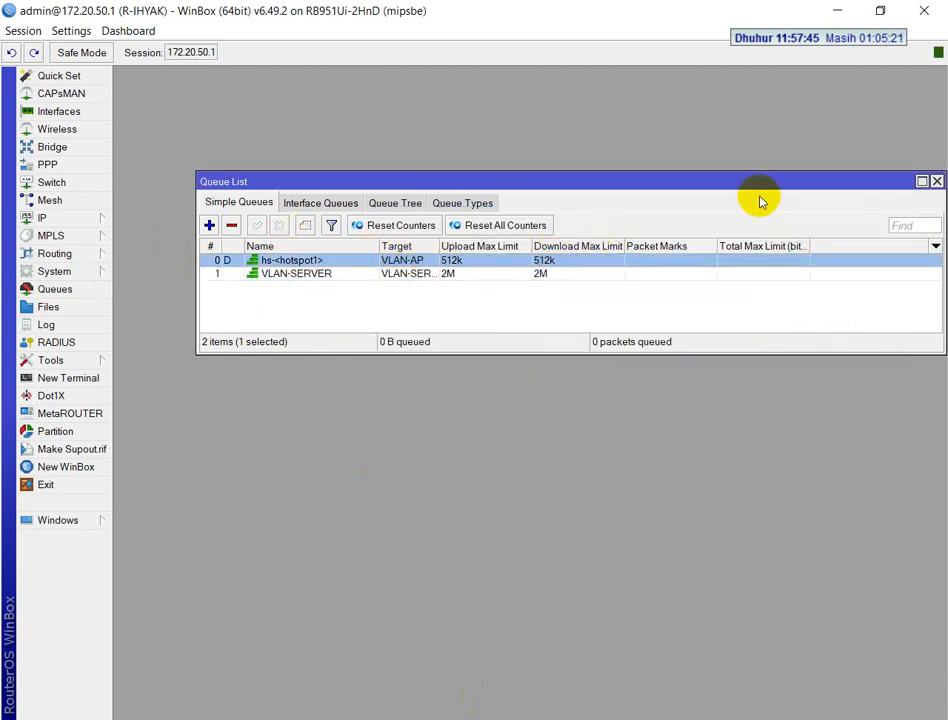
{"action": "left_click_drag", "start_coordinate": [833, 193], "coordinate": [761, 329]}
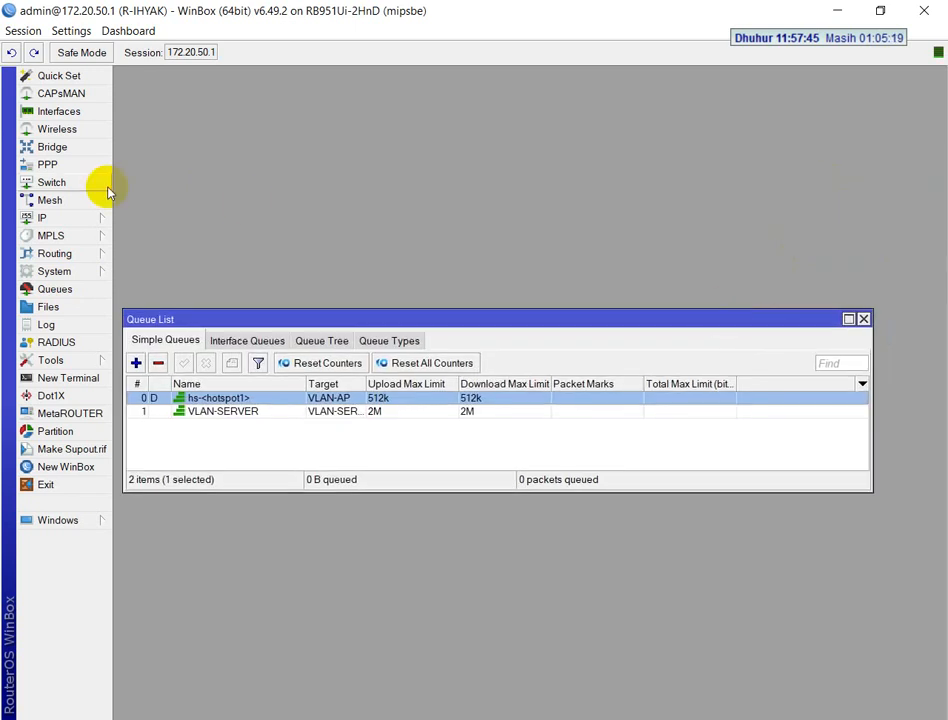
{"action": "left_click", "coordinate": [50, 218]}
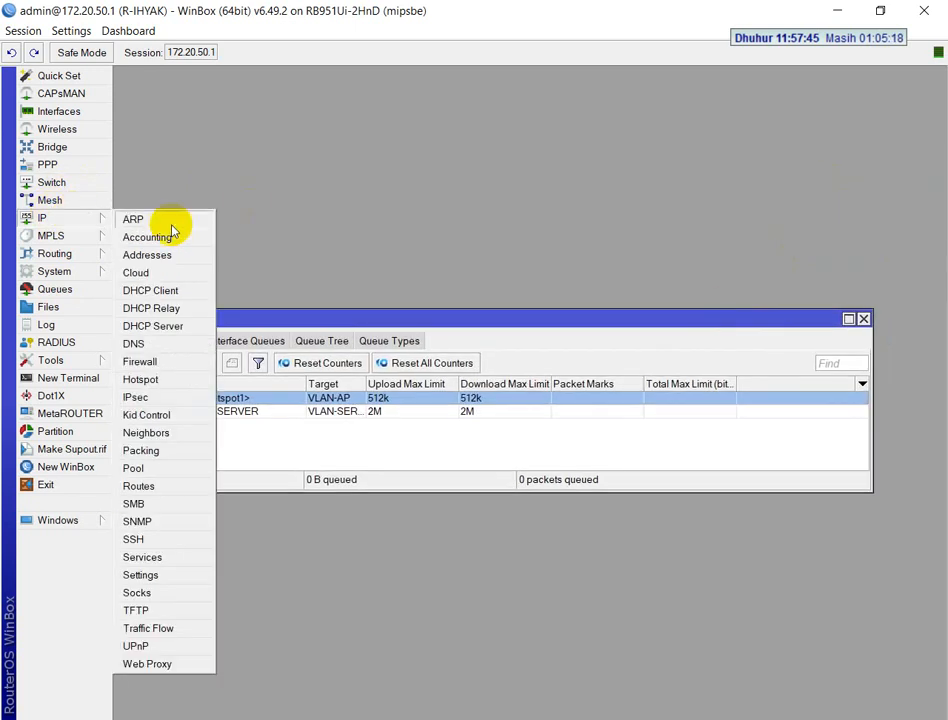
{"action": "left_click", "coordinate": [160, 379]}
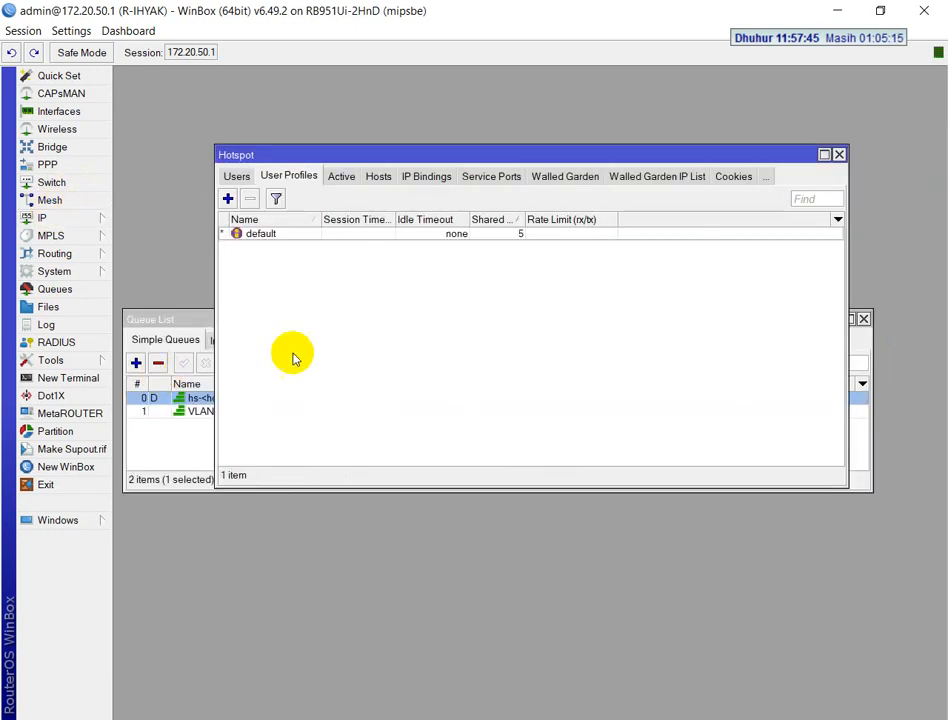
Move the Hotspot window clear of the Queue List and open the hsprof1 server profile to view its rate limit
{"action": "left_click_drag", "start_coordinate": [275, 157], "coordinate": [449, 136]}
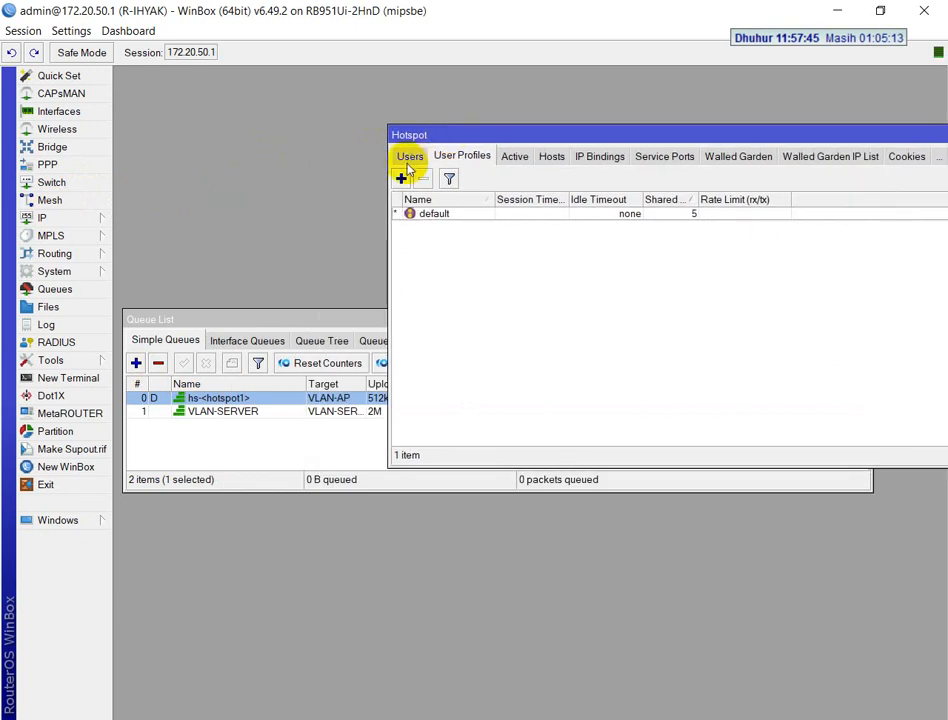
{"action": "left_click", "coordinate": [410, 160]}
{"action": "left_click", "coordinate": [414, 160]}
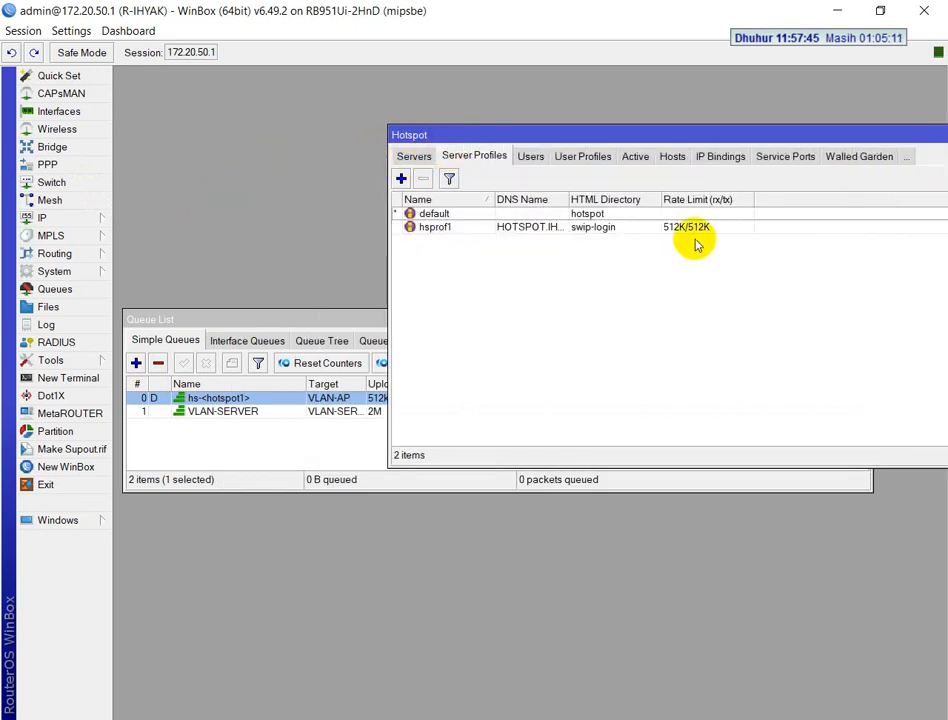
{"action": "double_click", "coordinate": [600, 227]}
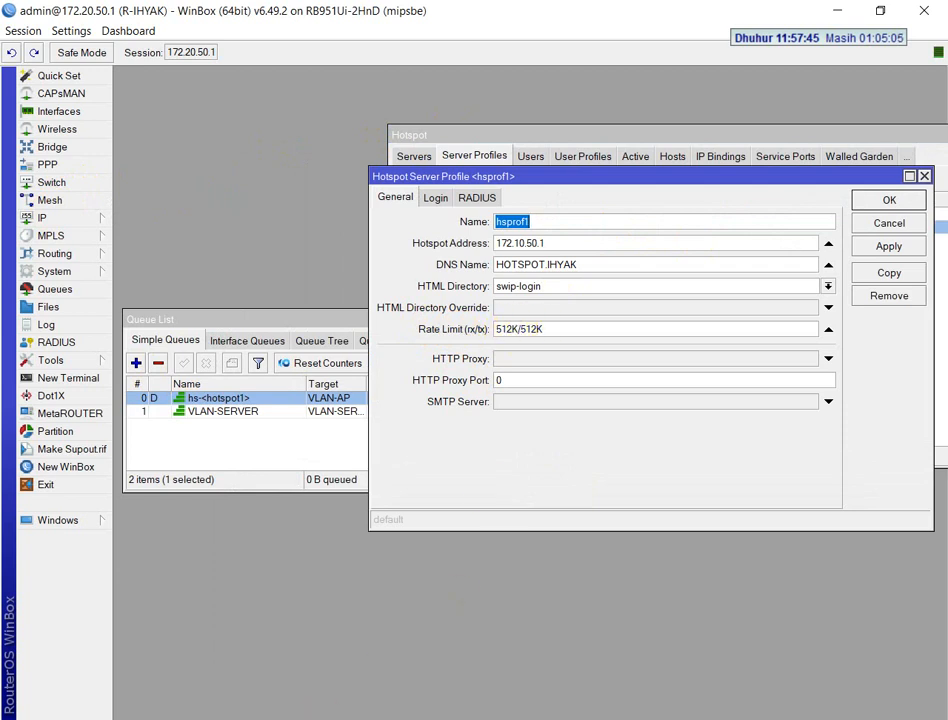
Compare the hsprof1 rate limit with the VLAN-AP limit in the exam PDF, return to WinBox, then apply and close the profile
{"action": "key", "text": "alt+Tab"}
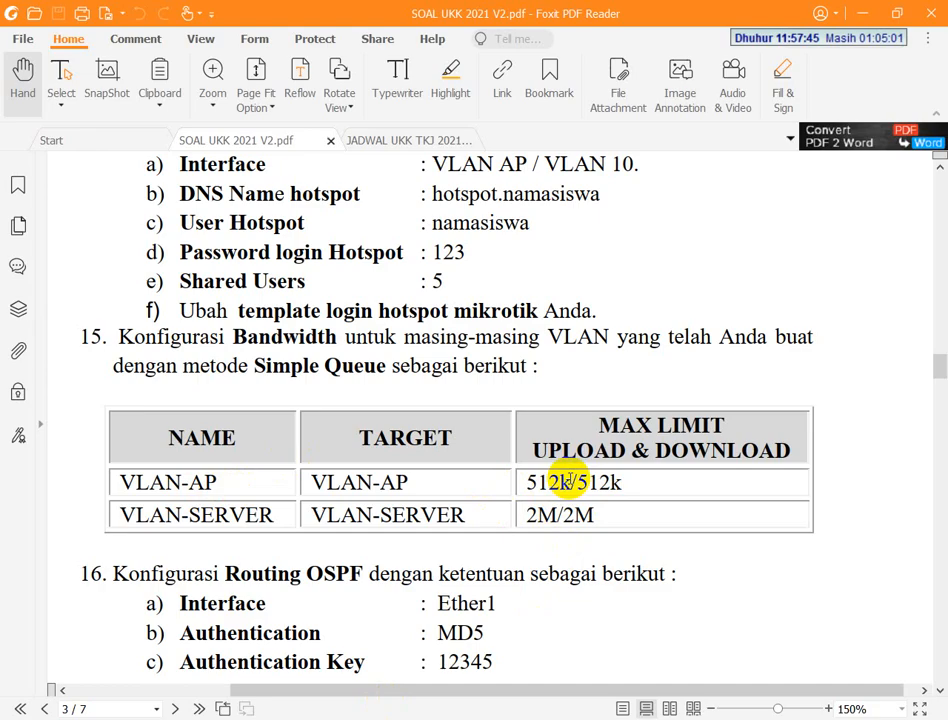
{"action": "key", "text": "alt+Tab"}
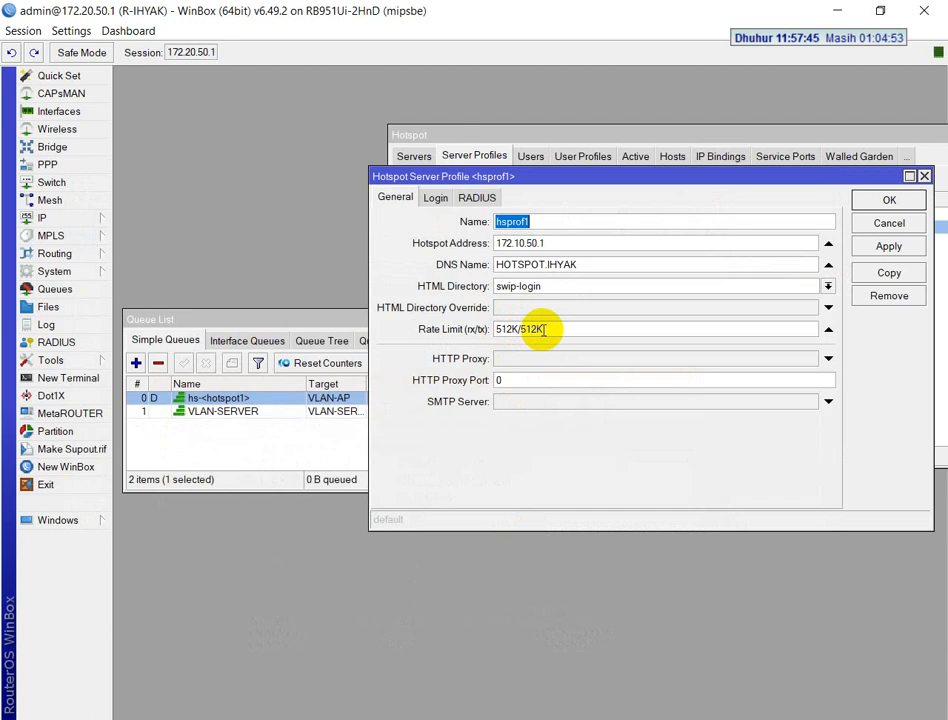
{"action": "left_click", "coordinate": [868, 246]}
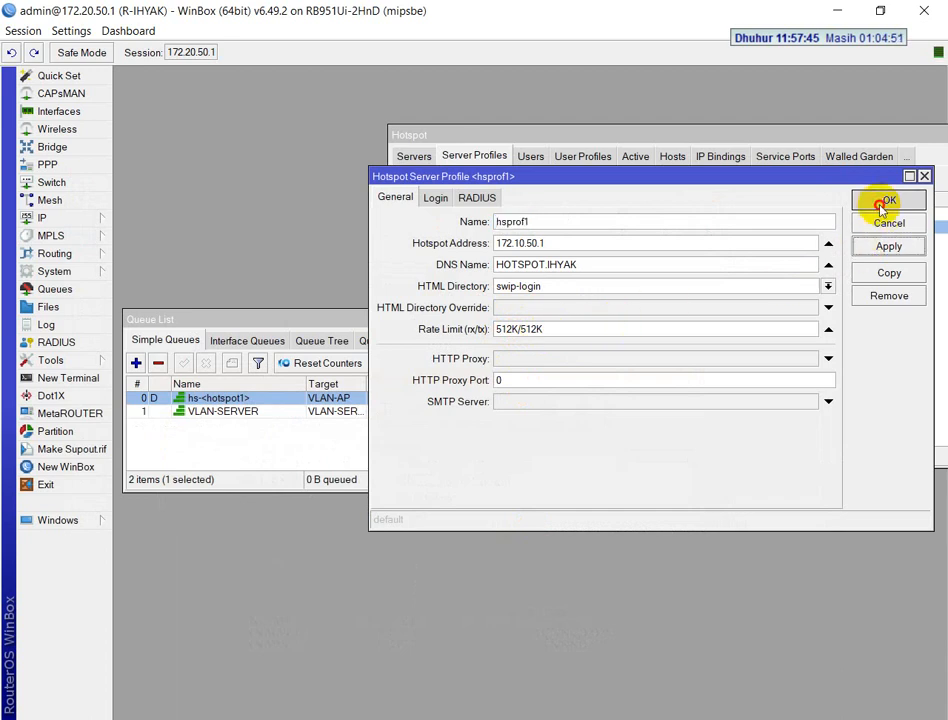
{"action": "left_click", "coordinate": [882, 204]}
Check the Queue List limits against the bandwidth table in the exam PDF, return to WinBox and select the VLAN-SERVER queue
{"action": "left_click", "coordinate": [339, 438]}
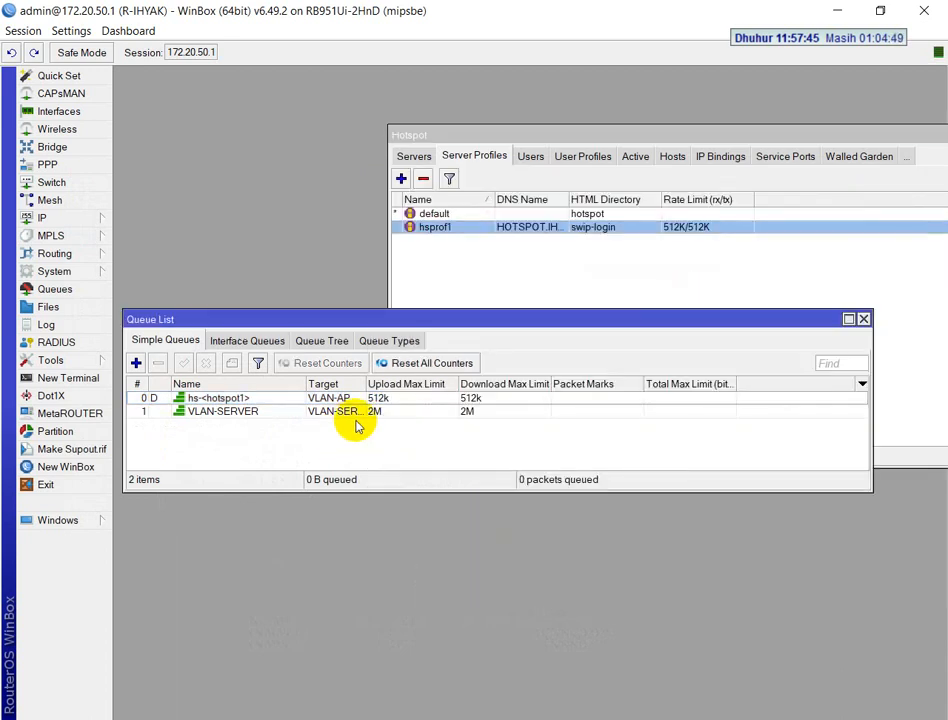
{"action": "left_click", "coordinate": [325, 717]}
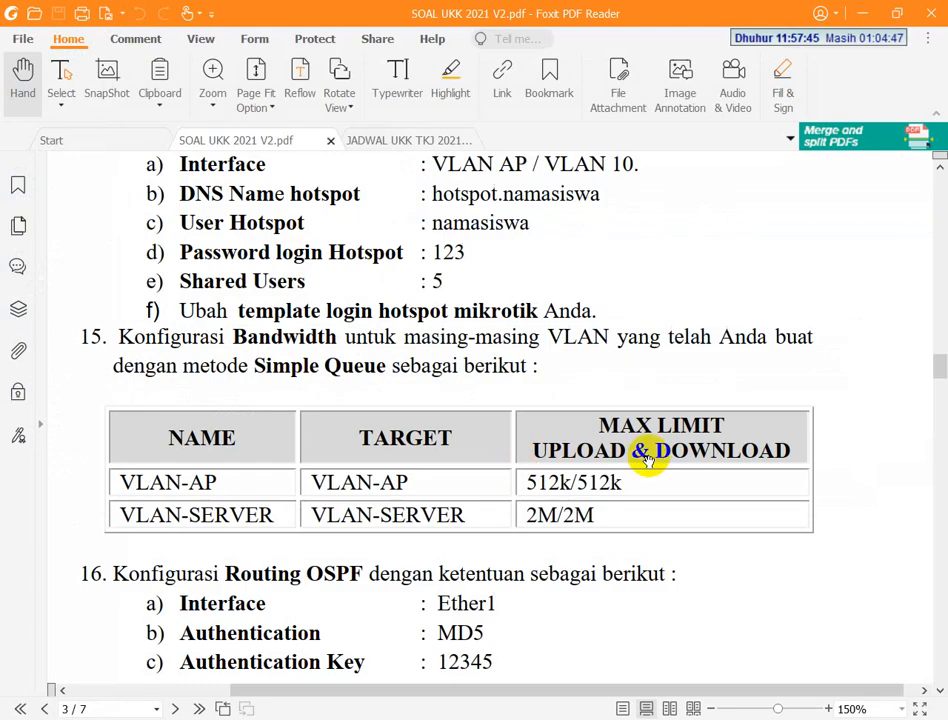
{"action": "key", "text": "alt+Tab"}
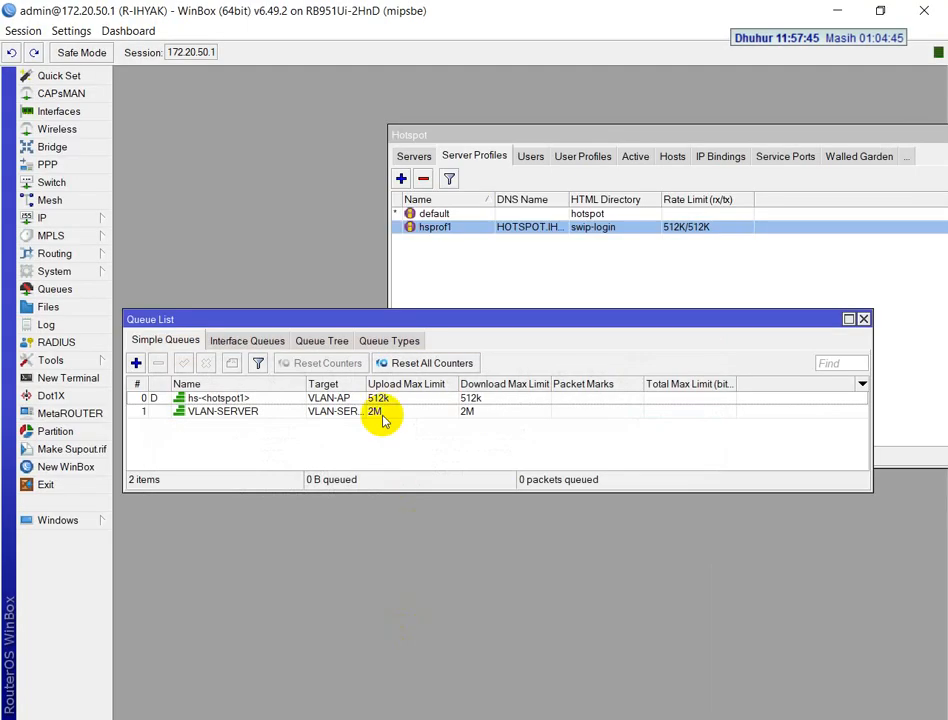
{"action": "left_click", "coordinate": [392, 412]}
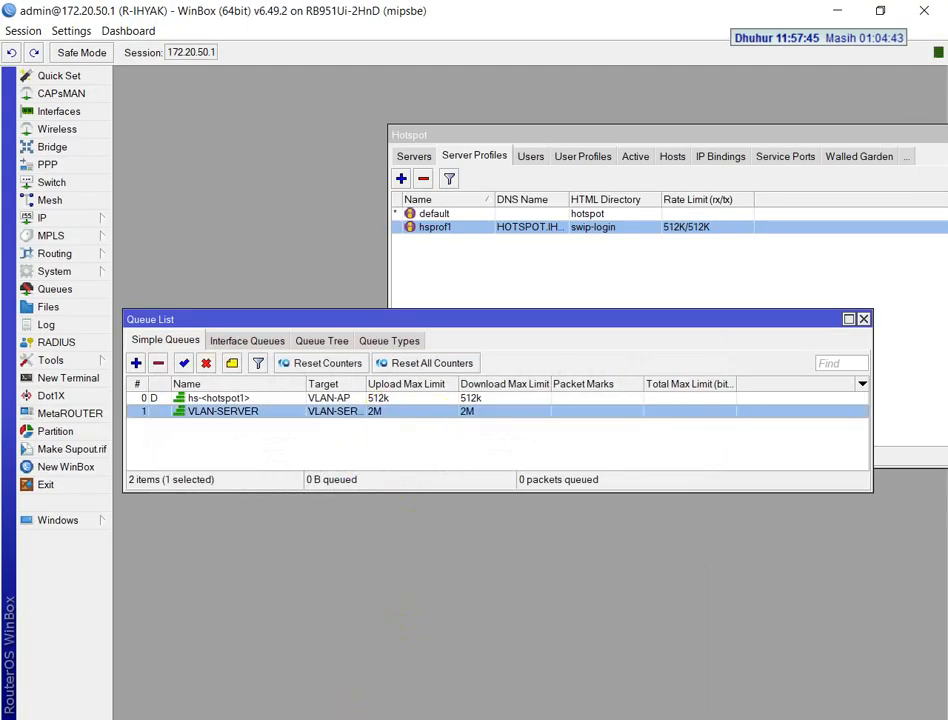
Switch to the mirrored phone, search for cbn in its browser, open speedtest.cbn.id and move the phone window off the queue names
{"action": "left_click", "coordinate": [365, 717]}
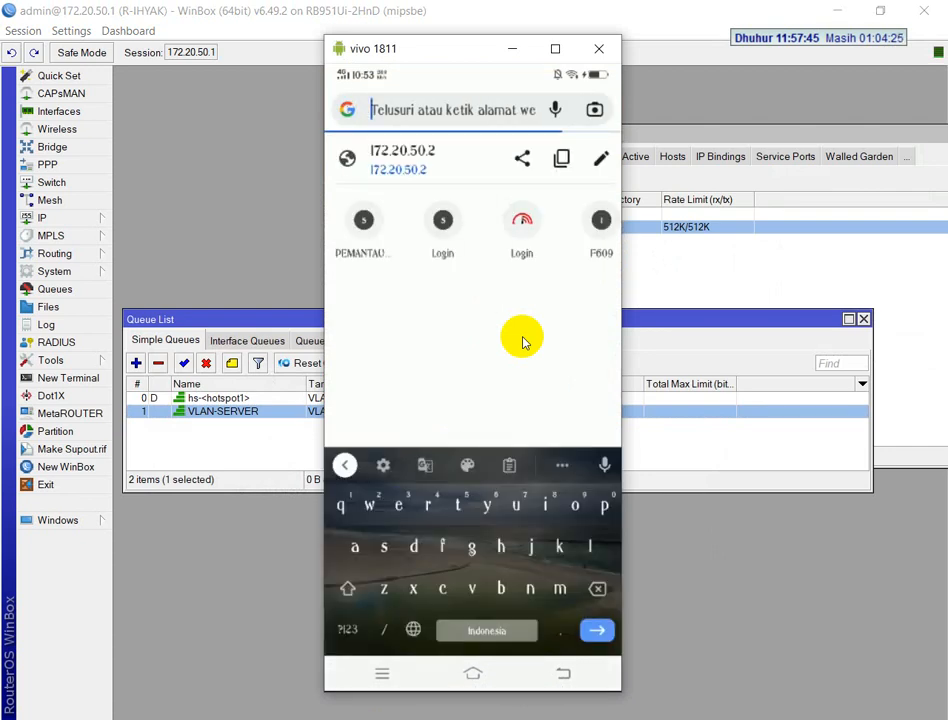
{"action": "type", "text": "cbn"}
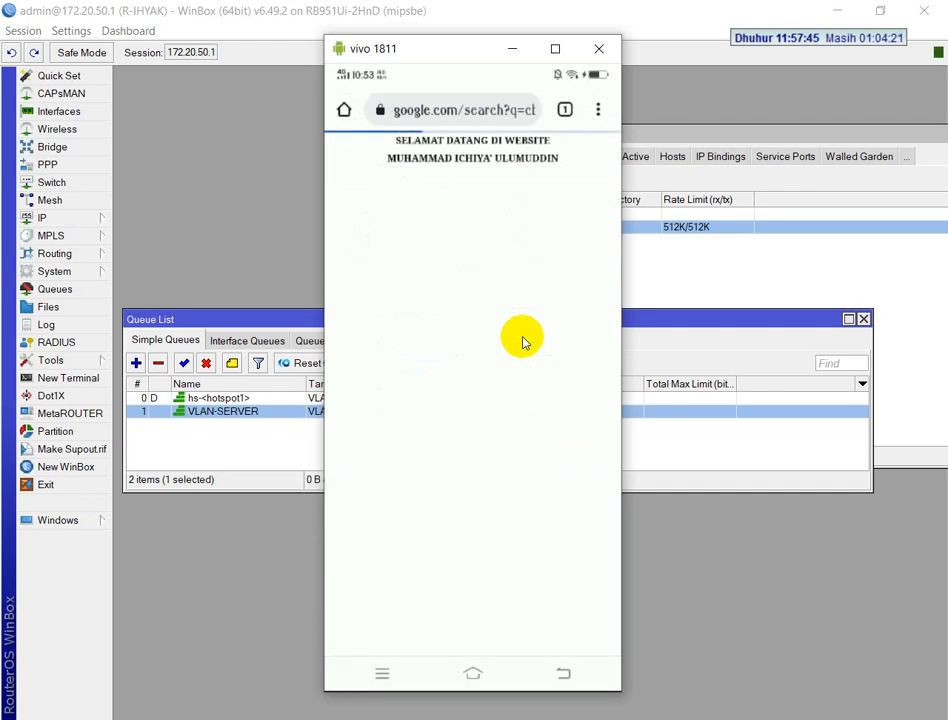
{"action": "left_click", "coordinate": [522, 342]}
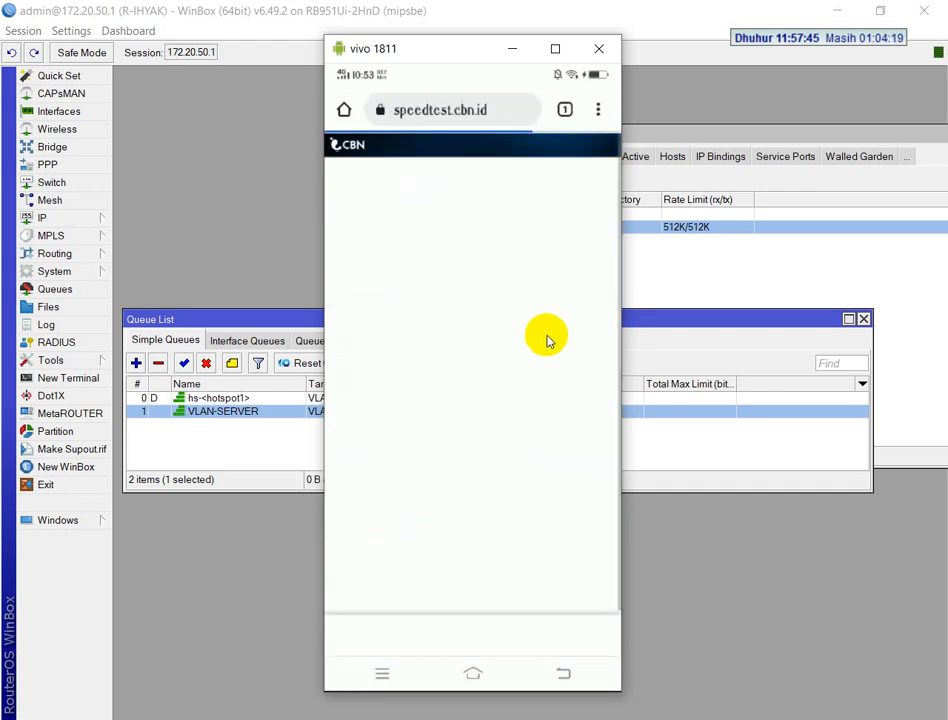
{"action": "left_click_drag", "start_coordinate": [427, 59], "coordinate": [648, 46]}
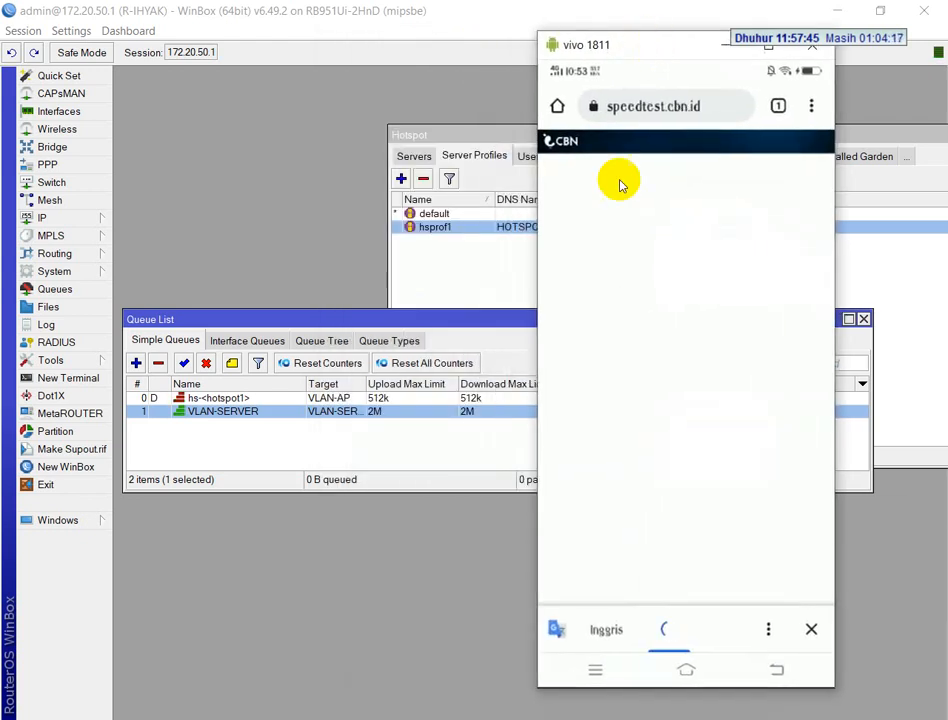
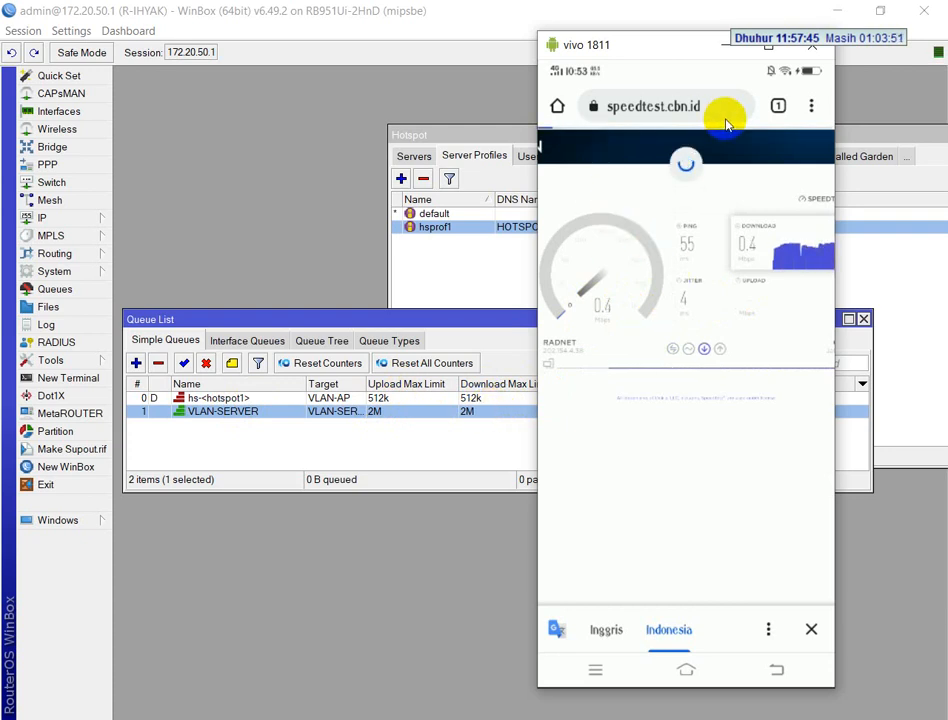
Switch to the desktop Chrome browser and search Google for cbn speedtest
{"action": "left_click", "coordinate": [235, 718]}
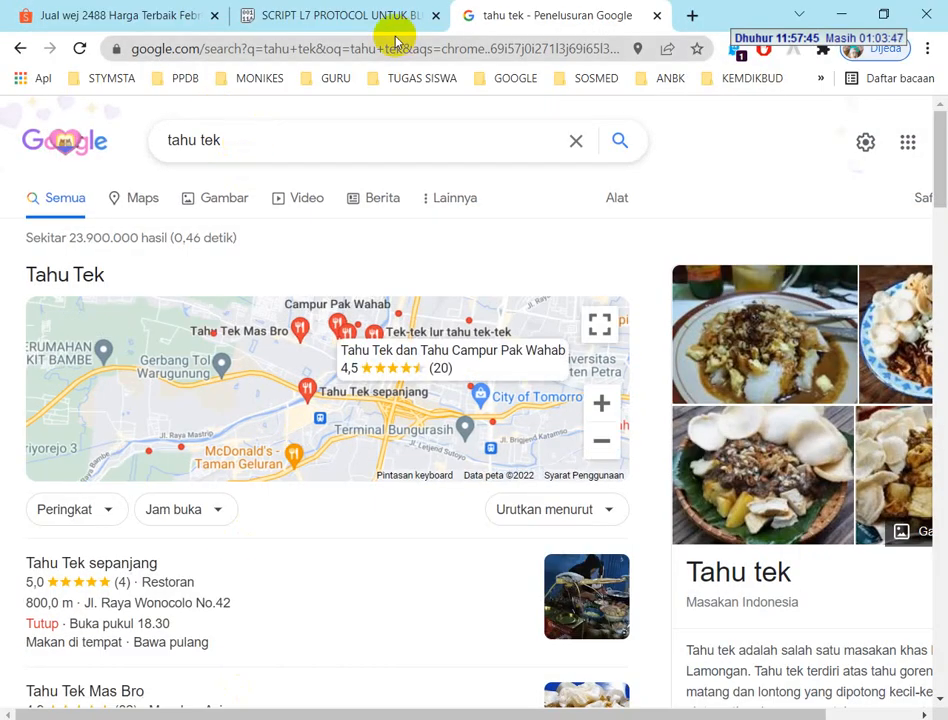
{"action": "left_click_drag", "start_coordinate": [235, 140], "coordinate": [22, 132]}
{"action": "type", "text": "c"}
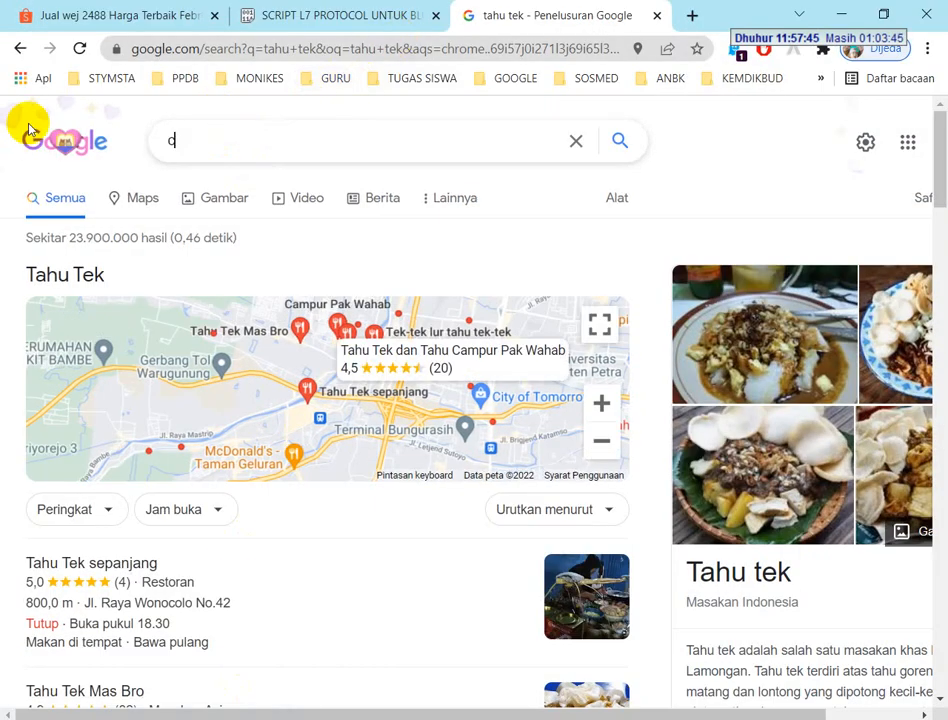
{"action": "type", "text": "bn"}
{"action": "key", "text": "Down"}
{"action": "key", "text": "Return"}
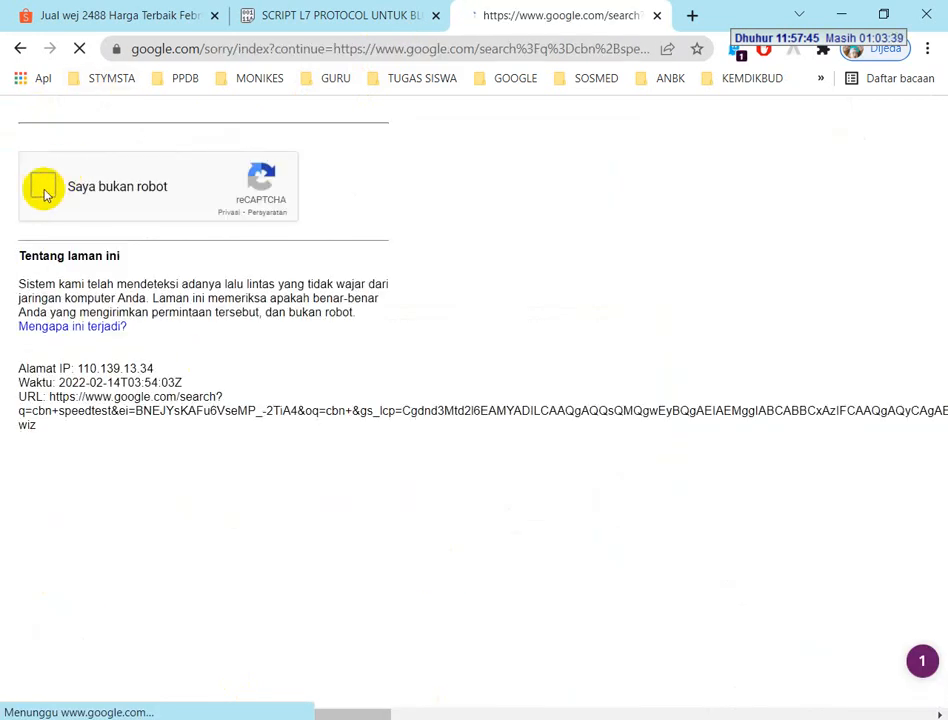
Complete both traffic-light image challenges of the reCAPTCHA and open speedtest.cbn.id from the search results
{"action": "left_click", "coordinate": [42, 190]}
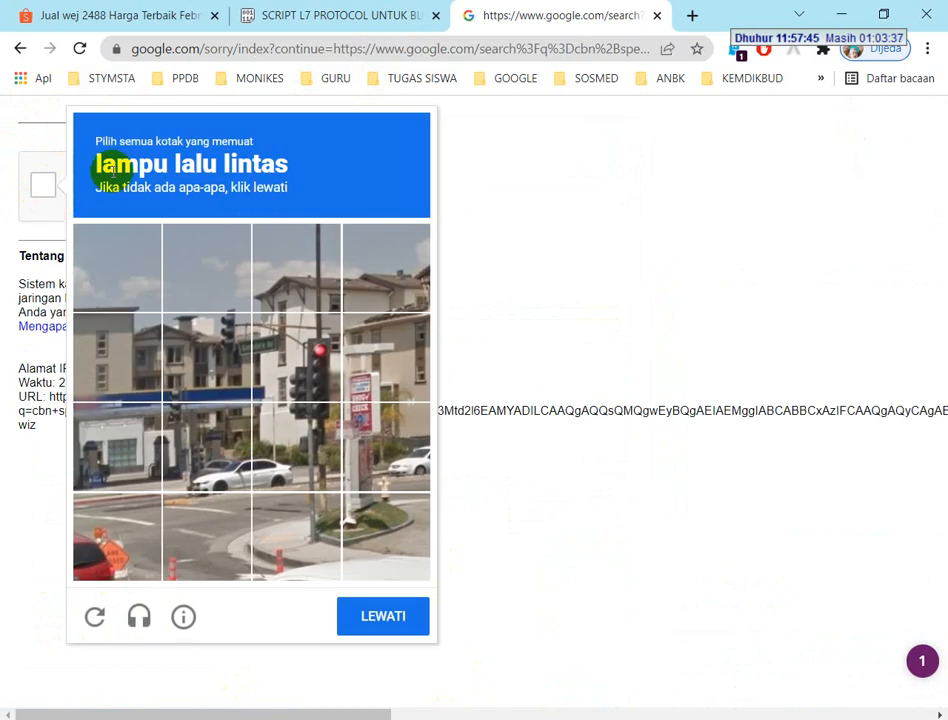
{"action": "left_click", "coordinate": [290, 340]}
{"action": "left_click", "coordinate": [317, 476]}
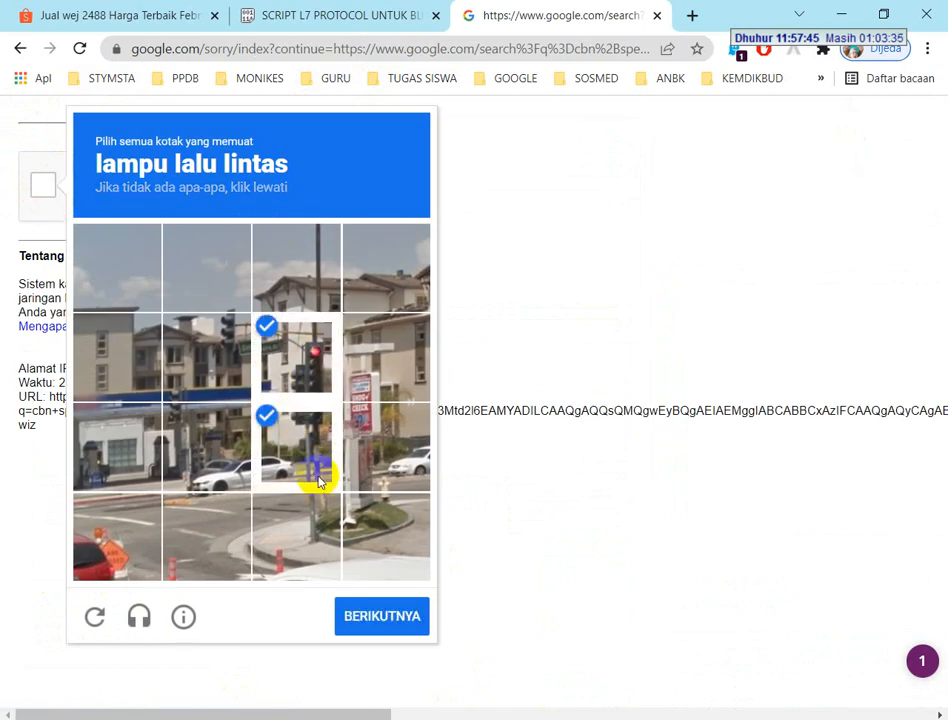
{"action": "left_click", "coordinate": [366, 624]}
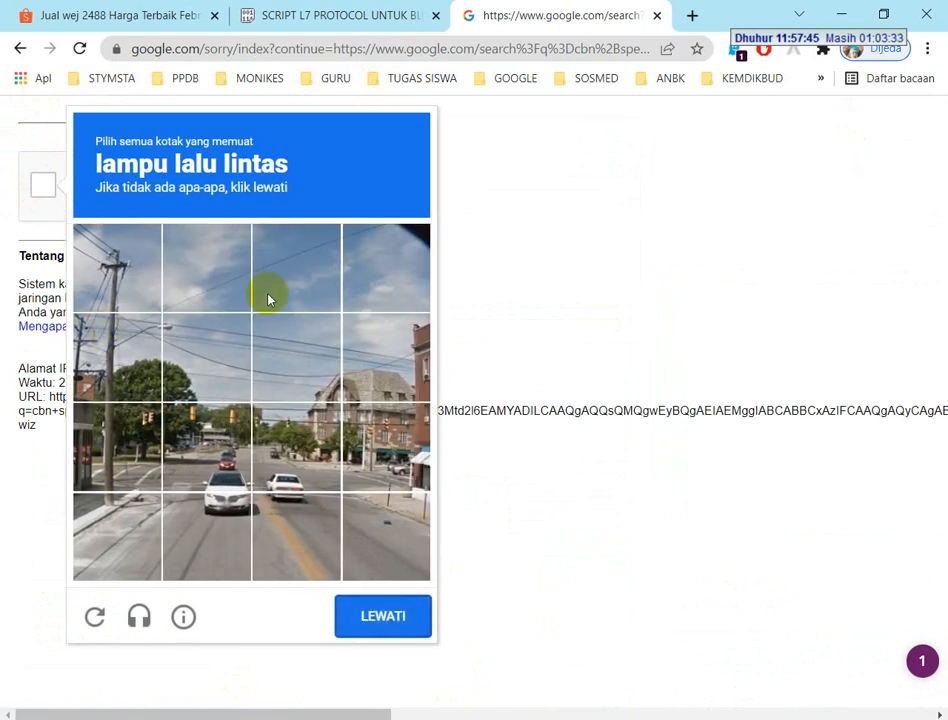
{"action": "left_click", "coordinate": [160, 436]}
{"action": "left_click", "coordinate": [206, 430]}
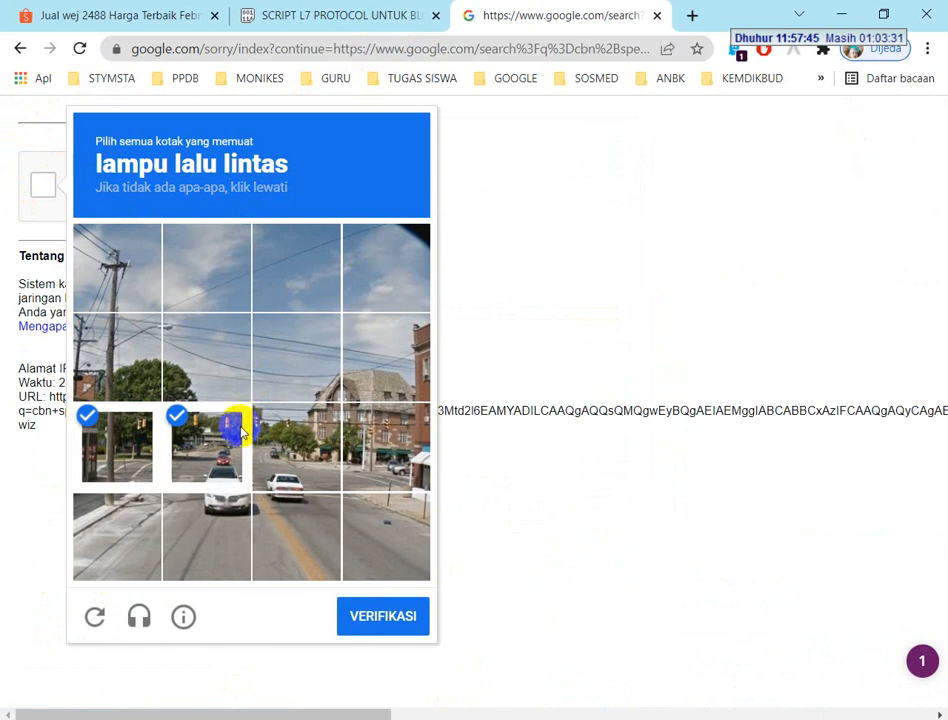
{"action": "left_click", "coordinate": [288, 438]}
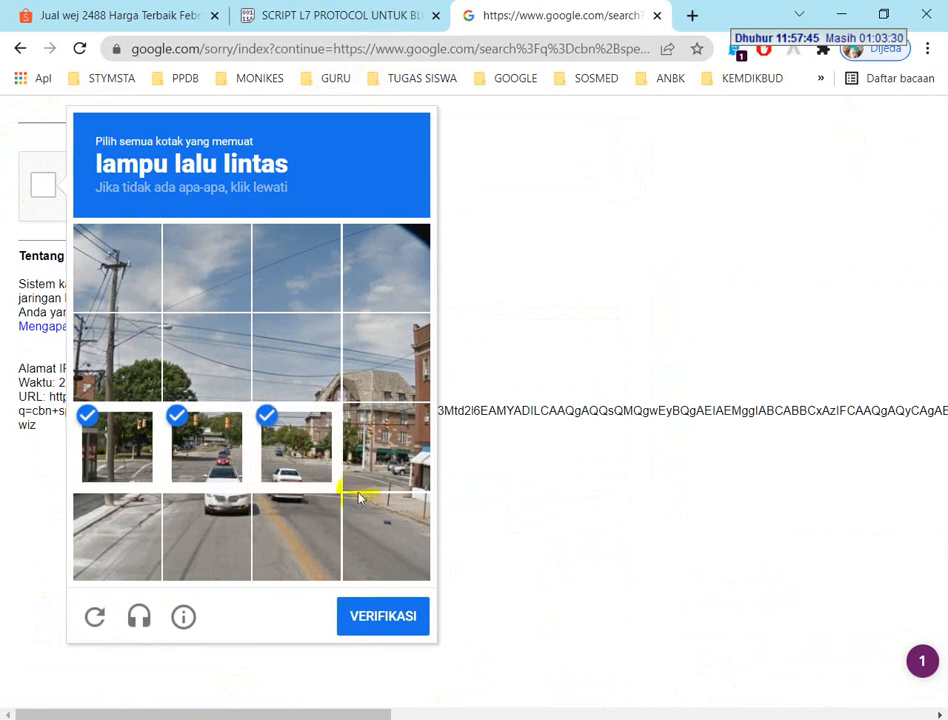
{"action": "left_click", "coordinate": [381, 437]}
{"action": "left_click", "coordinate": [378, 620]}
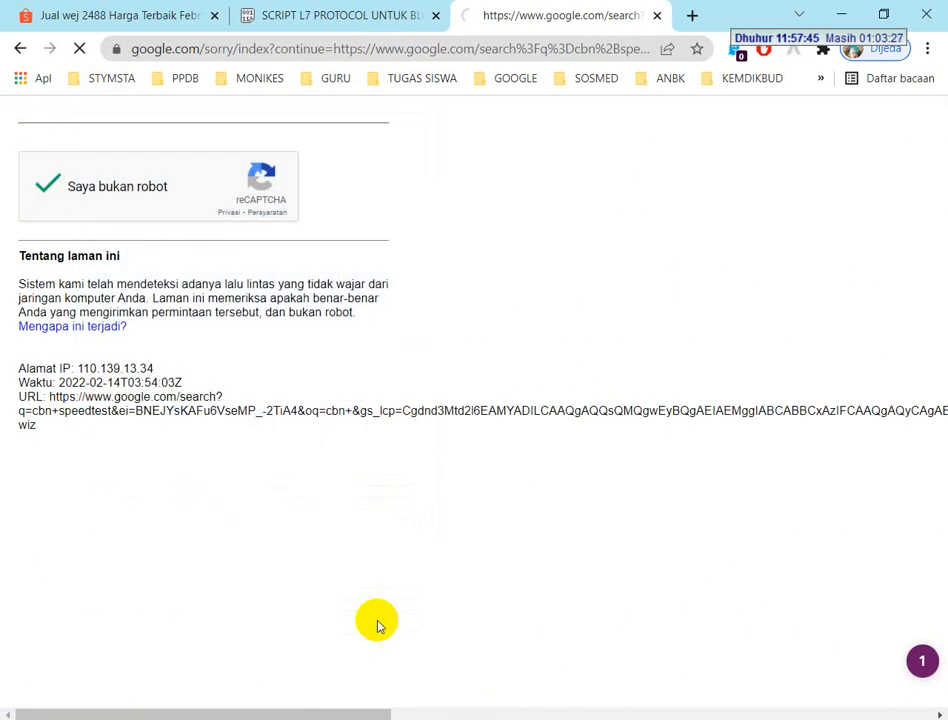
{"action": "left_click", "coordinate": [102, 300]}
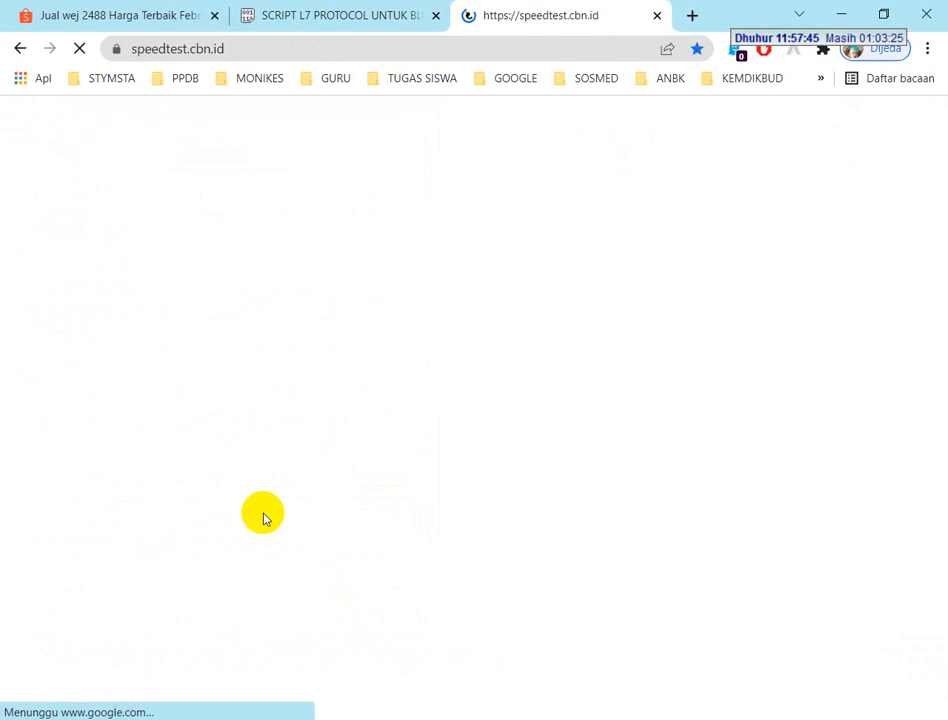
Switch to the exam PDF and read the OSPF routing requirements in task 16
{"action": "key", "text": "alt+Tab"}
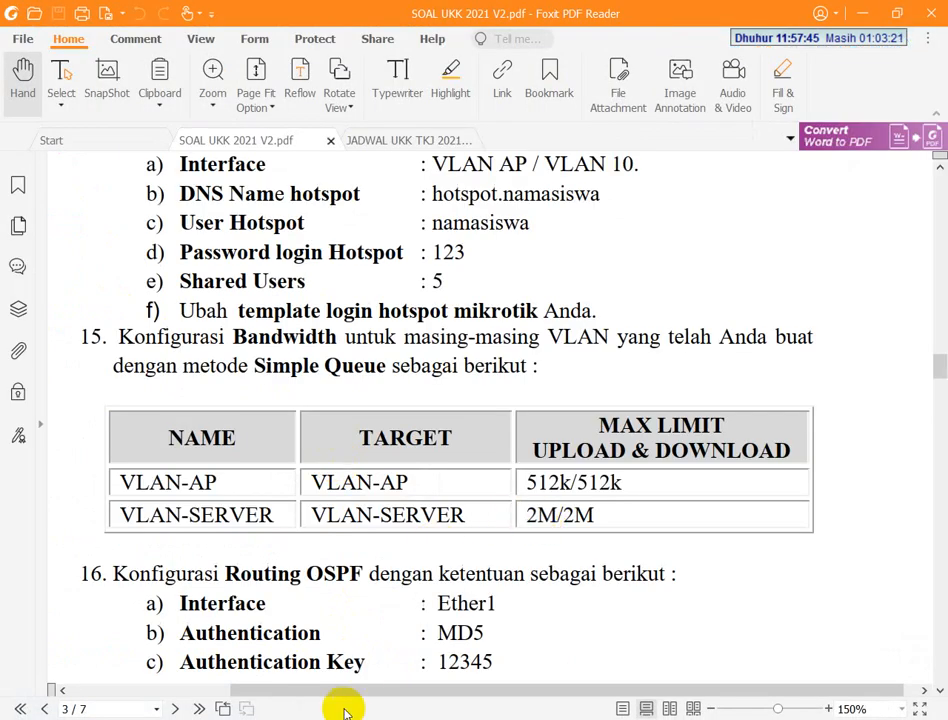
{"action": "key", "text": "alt+Tab"}
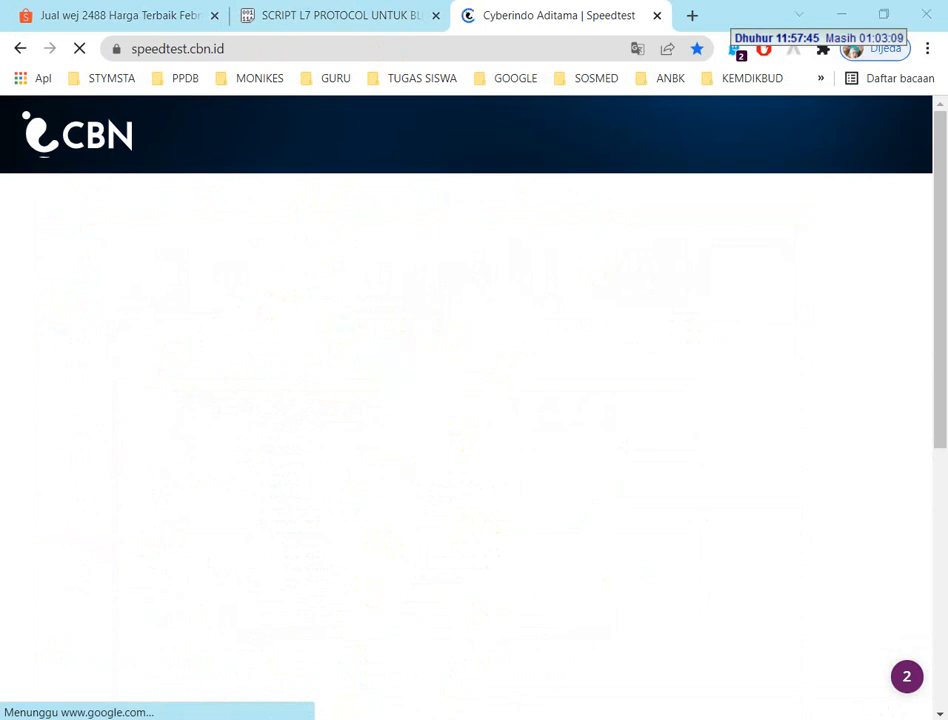
{"action": "key", "text": "alt+Tab"}
{"action": "scroll", "coordinate": [273, 462], "scroll_direction": "down", "scroll_amount": 3}
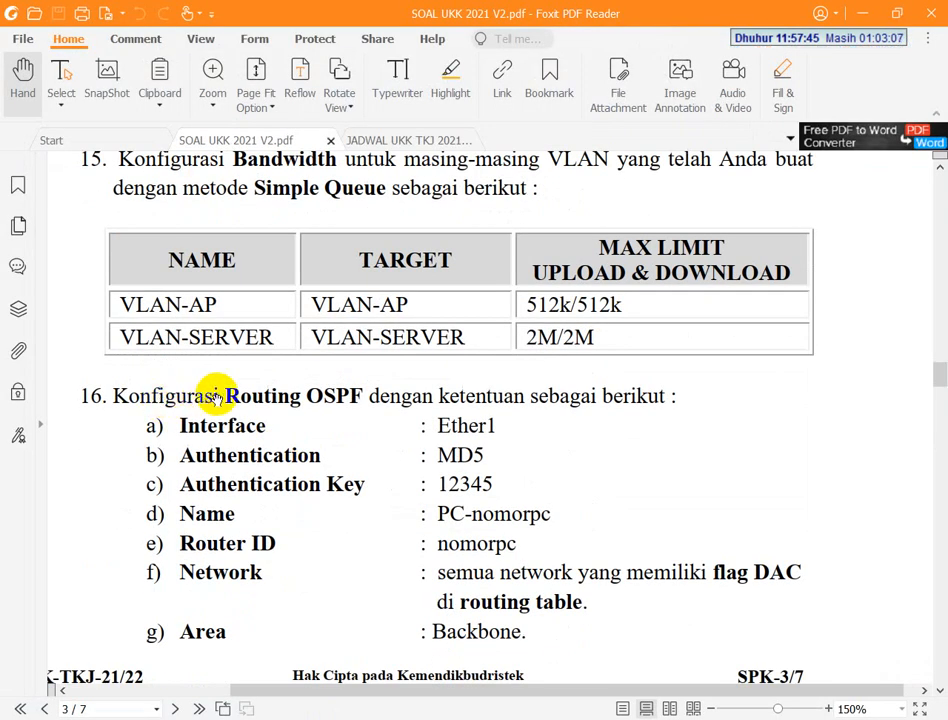
{"action": "scroll", "coordinate": [247, 419], "scroll_direction": "down", "scroll_amount": 2}
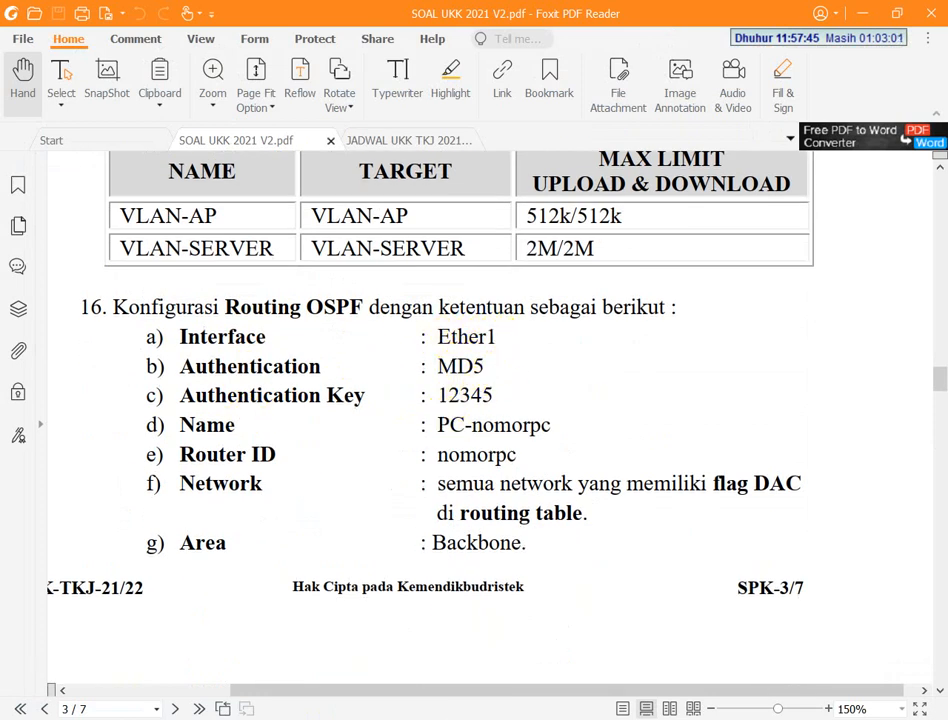
Return to WinBox and close the Queue List and Hotspot windows
{"action": "key", "text": "alt+Tab"}
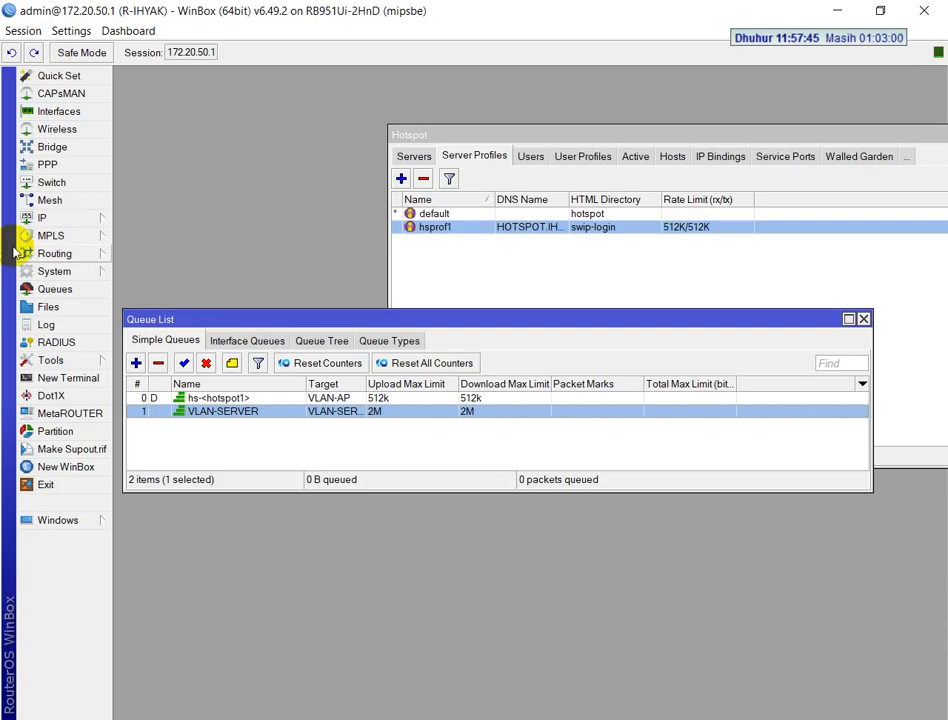
{"action": "left_click", "coordinate": [864, 320]}
{"action": "left_click_drag", "start_coordinate": [899, 138], "coordinate": [694, 155]}
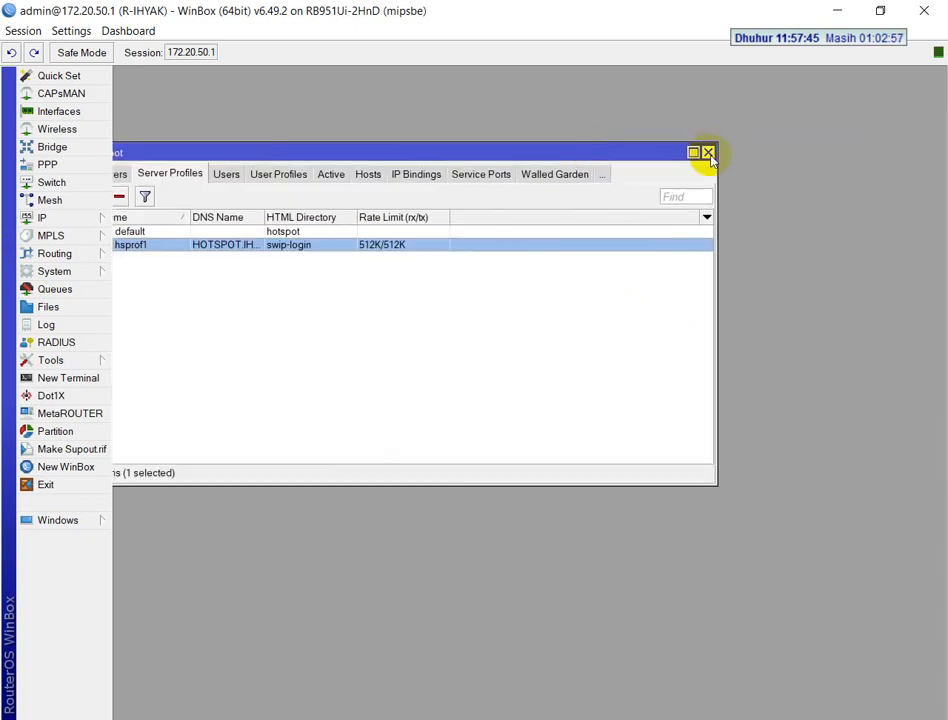
{"action": "left_click", "coordinate": [708, 153]}
Switch to the browser and check the loading of the speedtest.cbn.id page
{"action": "key", "text": "alt+Tab"}
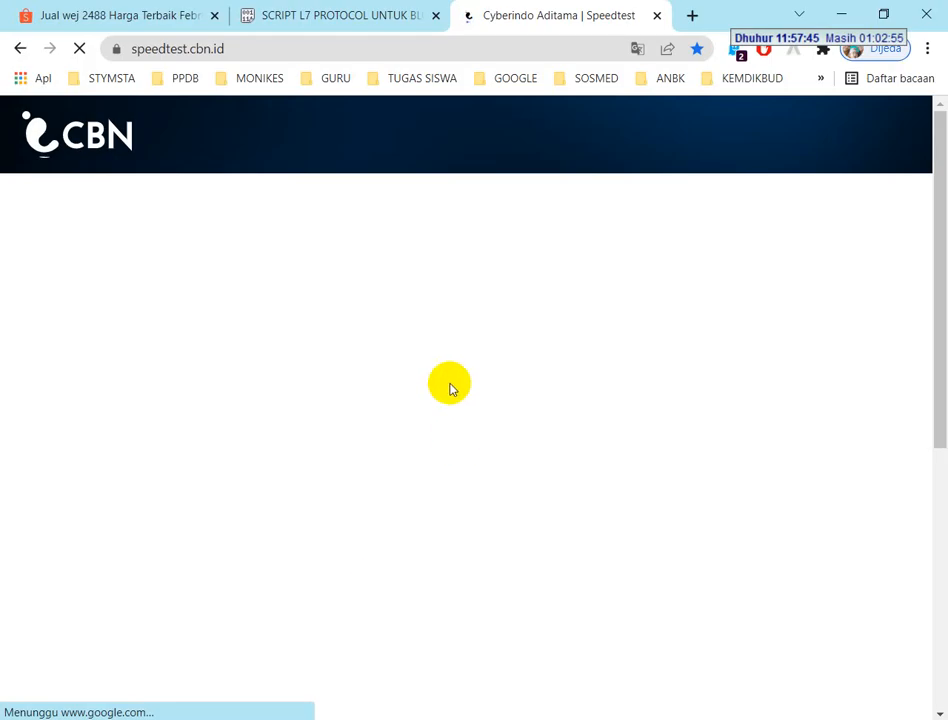
{"action": "scroll", "coordinate": [445, 370], "scroll_direction": "down", "scroll_amount": 4}
{"action": "scroll", "coordinate": [437, 332], "scroll_direction": "up", "scroll_amount": 1}
{"action": "scroll", "coordinate": [435, 332], "scroll_direction": "up", "scroll_amount": 2}
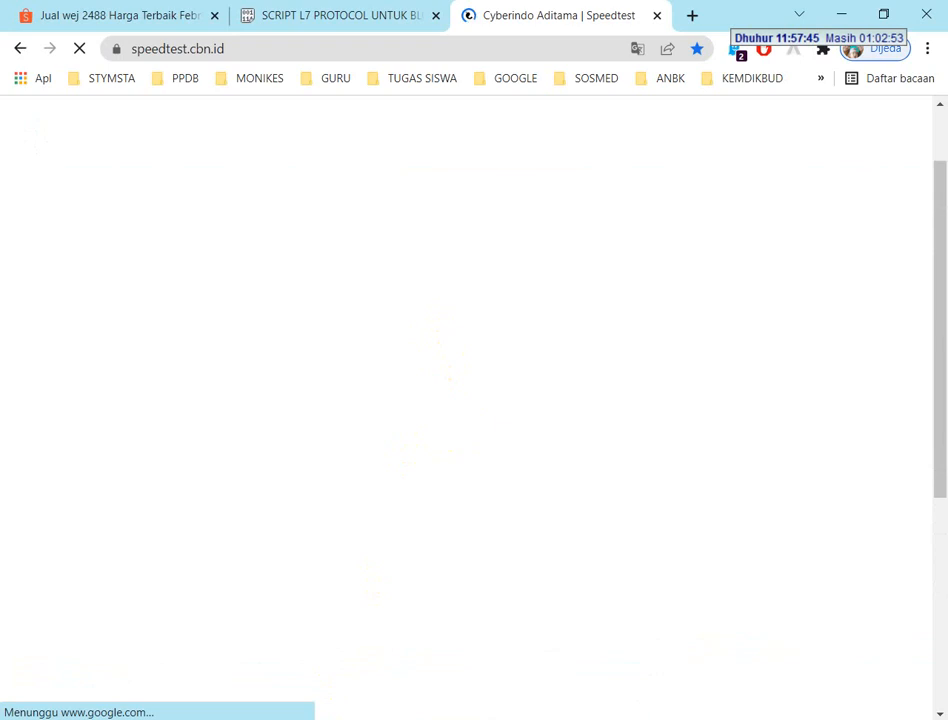
Return to WinBox, open the OSPF settings and review the ether1 interface's authentication, accepting the dialog
{"action": "key", "text": "alt+Tab"}
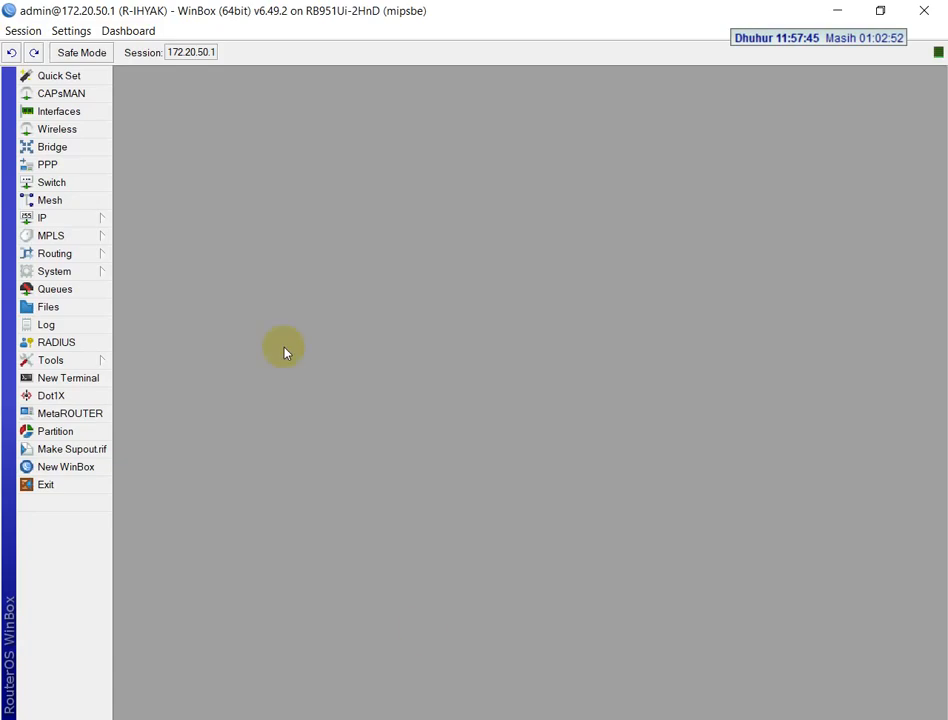
{"action": "left_click", "coordinate": [55, 255]}
{"action": "left_click", "coordinate": [136, 325]}
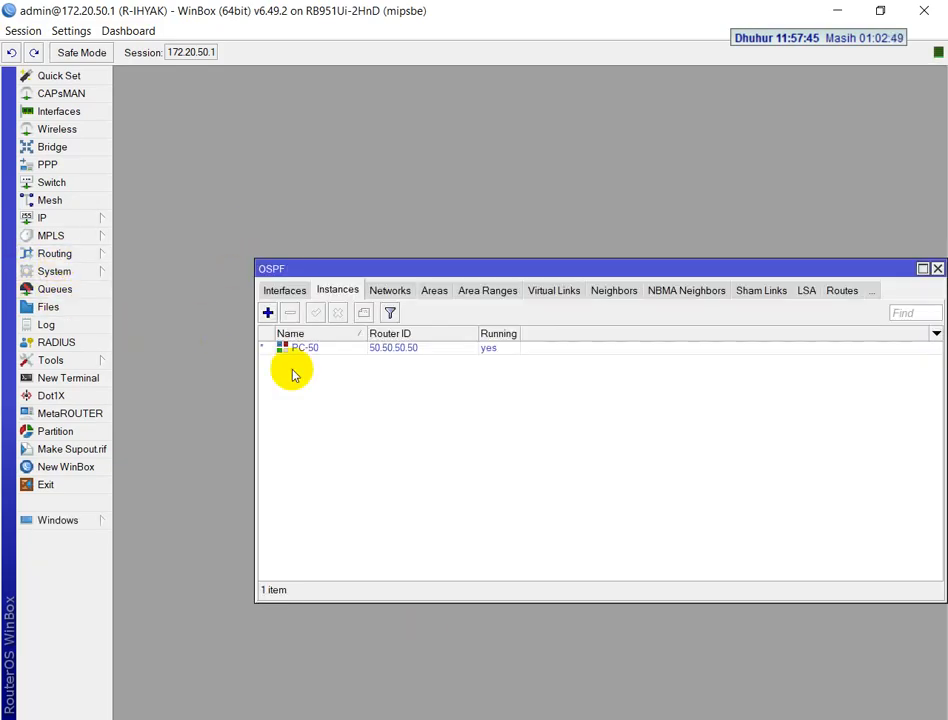
{"action": "left_click", "coordinate": [286, 291]}
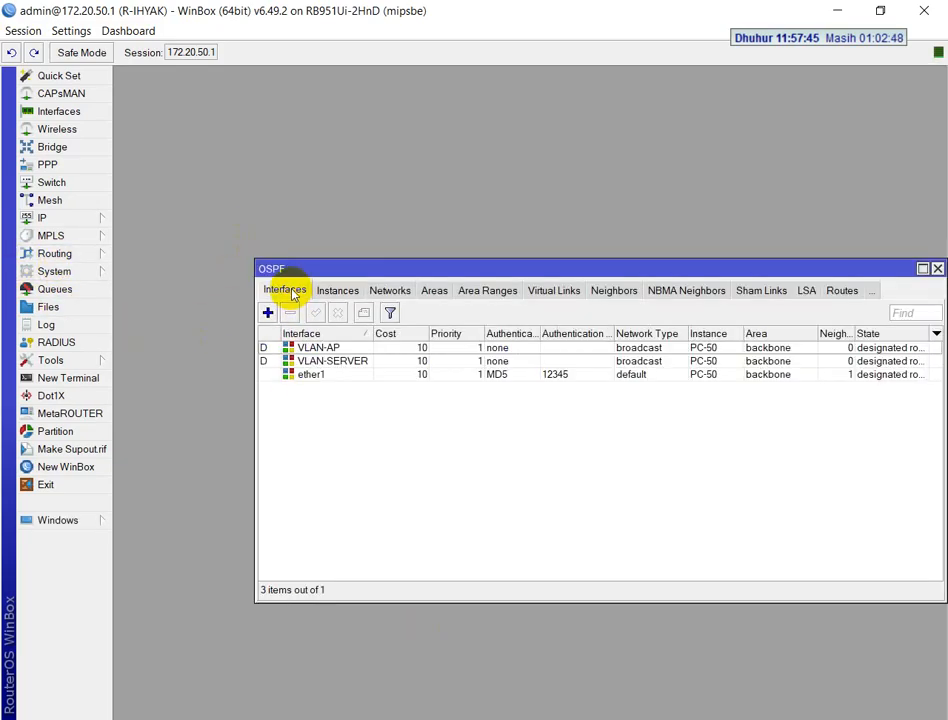
{"action": "double_click", "coordinate": [313, 376]}
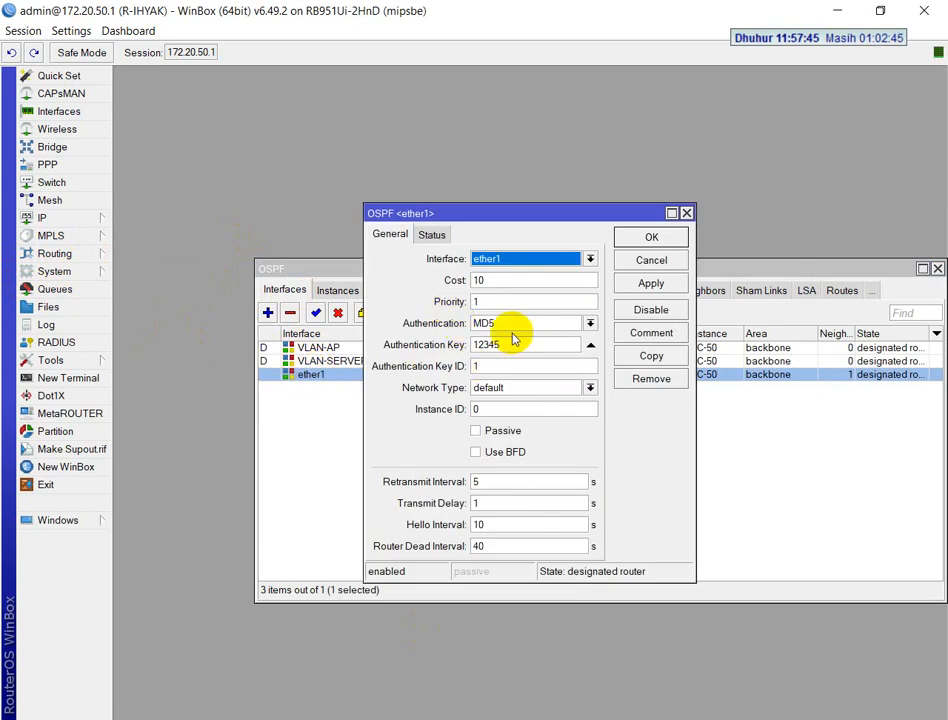
{"action": "left_click", "coordinate": [645, 240]}
Open the PC-50 OSPF instance, review its name and router ID, and apply and accept the dialog
{"action": "left_click", "coordinate": [338, 290]}
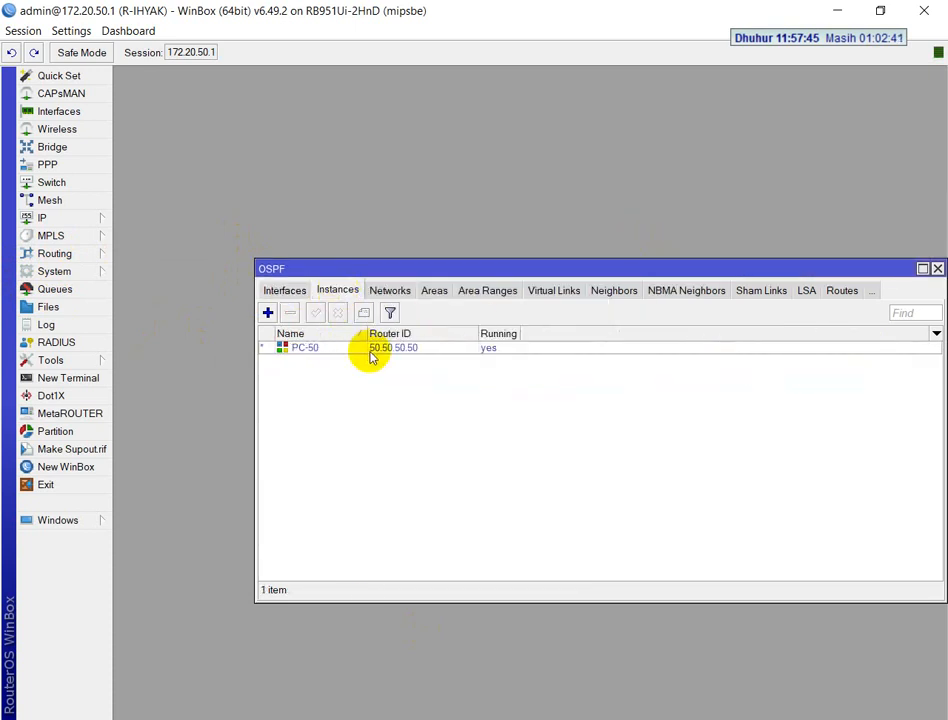
{"action": "double_click", "coordinate": [306, 348]}
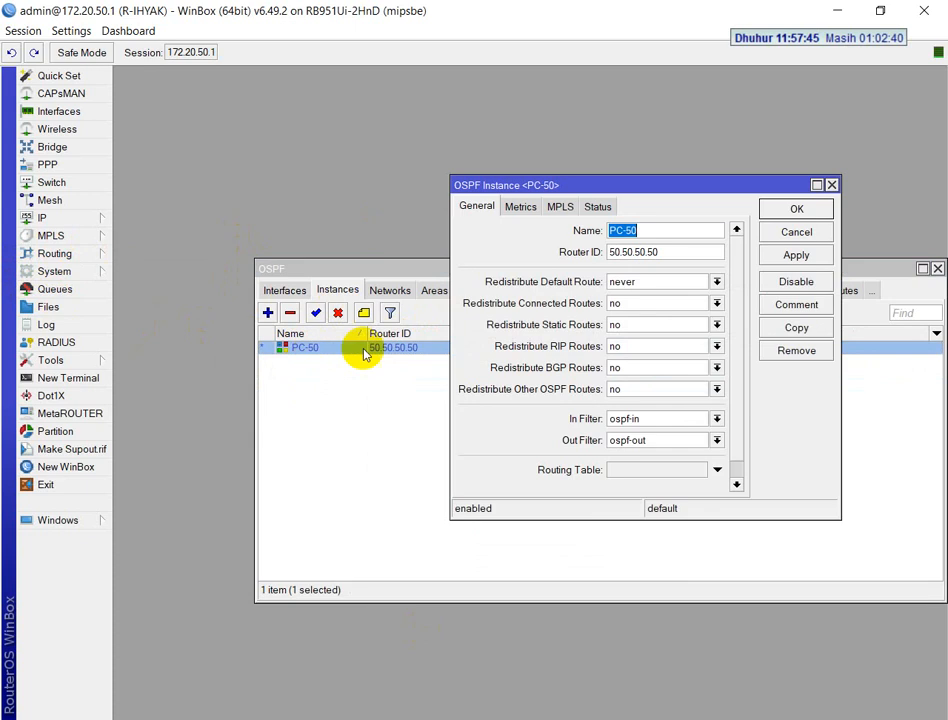
{"action": "left_click", "coordinate": [626, 230]}
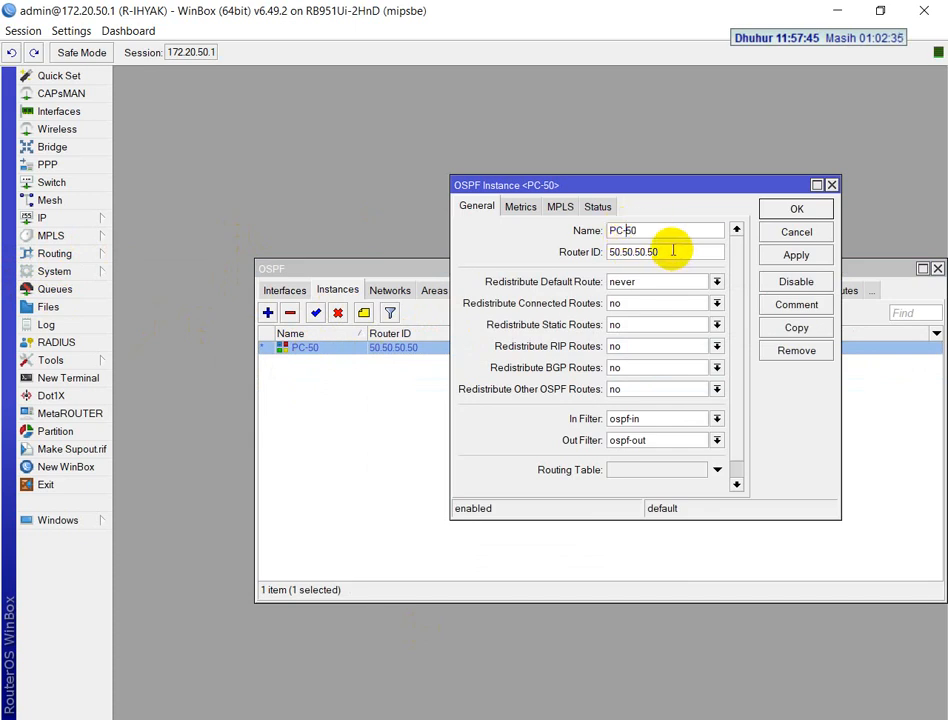
{"action": "left_click_drag", "start_coordinate": [658, 252], "coordinate": [559, 267]}
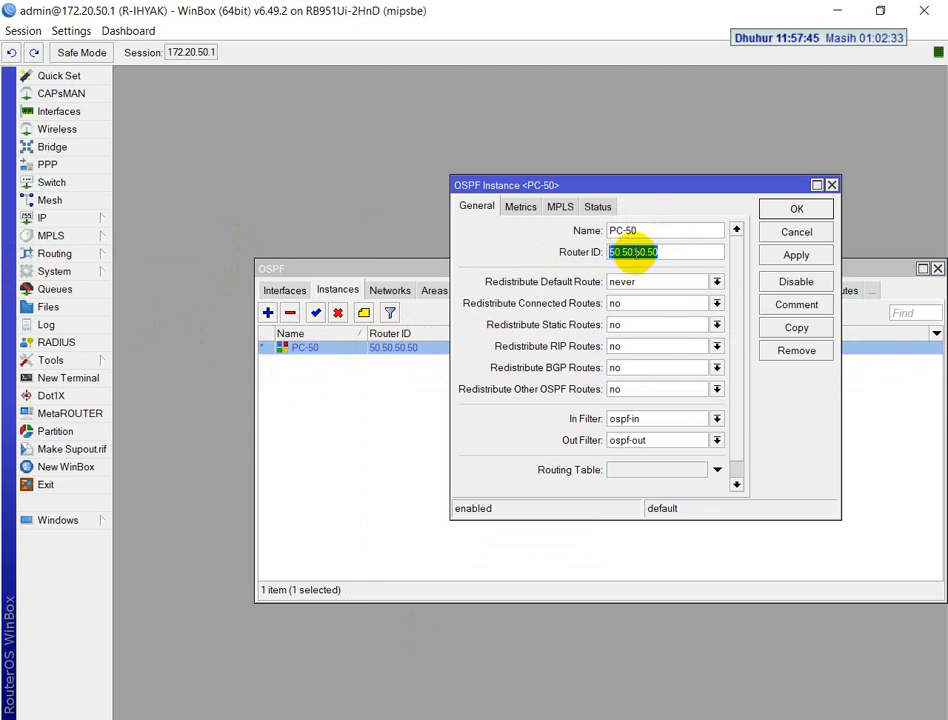
{"action": "left_click", "coordinate": [795, 256]}
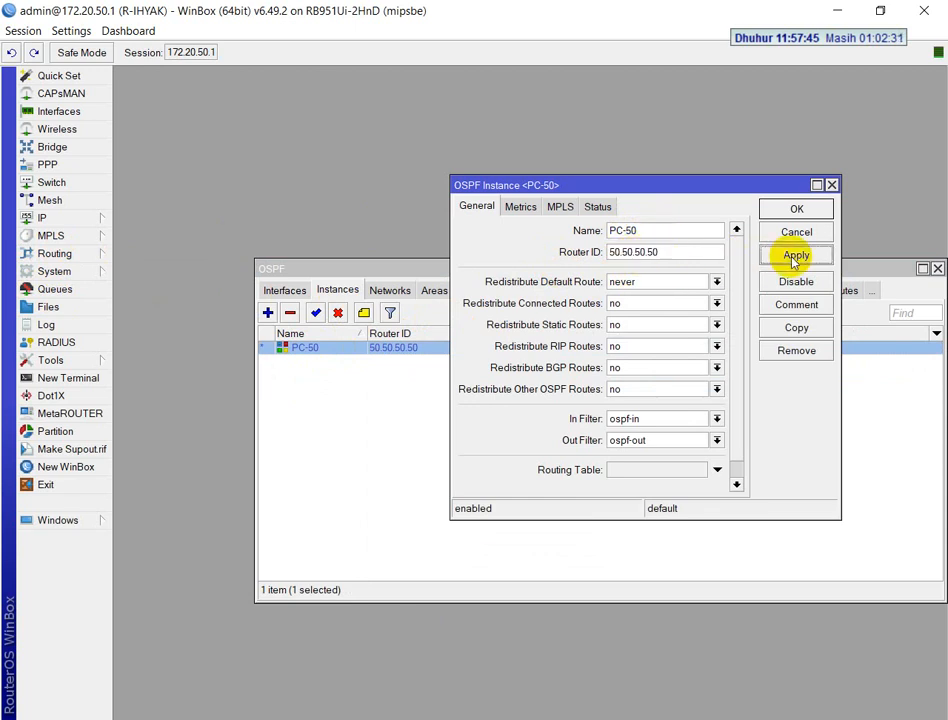
{"action": "left_click", "coordinate": [797, 210]}
Display the OSPF networks and open the IP route list, enlarged vertically and sorted by distance
{"action": "left_click", "coordinate": [383, 291]}
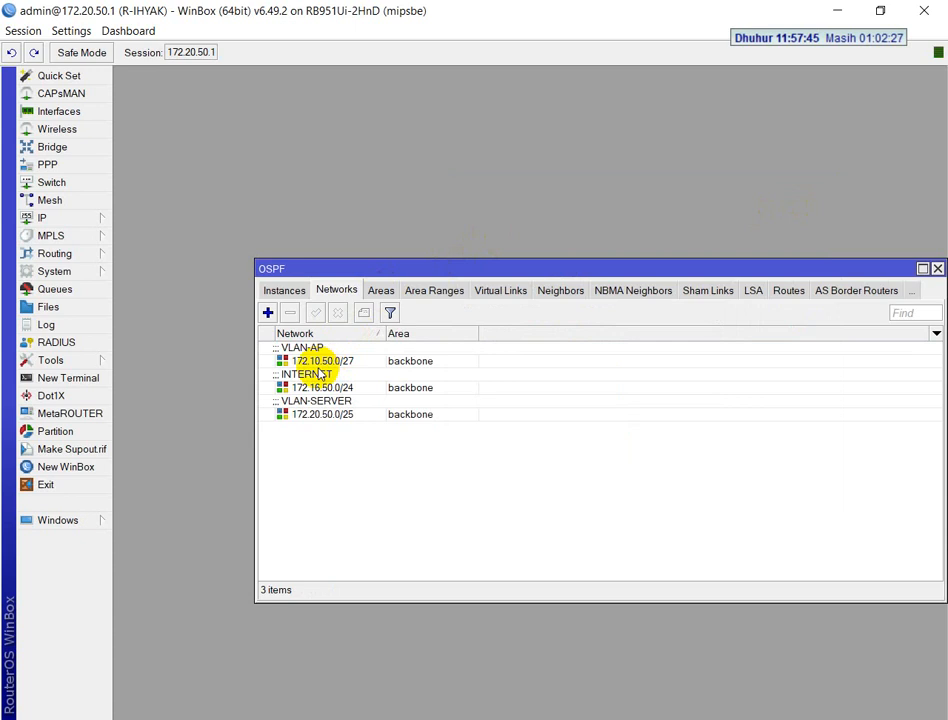
{"action": "left_click", "coordinate": [62, 219]}
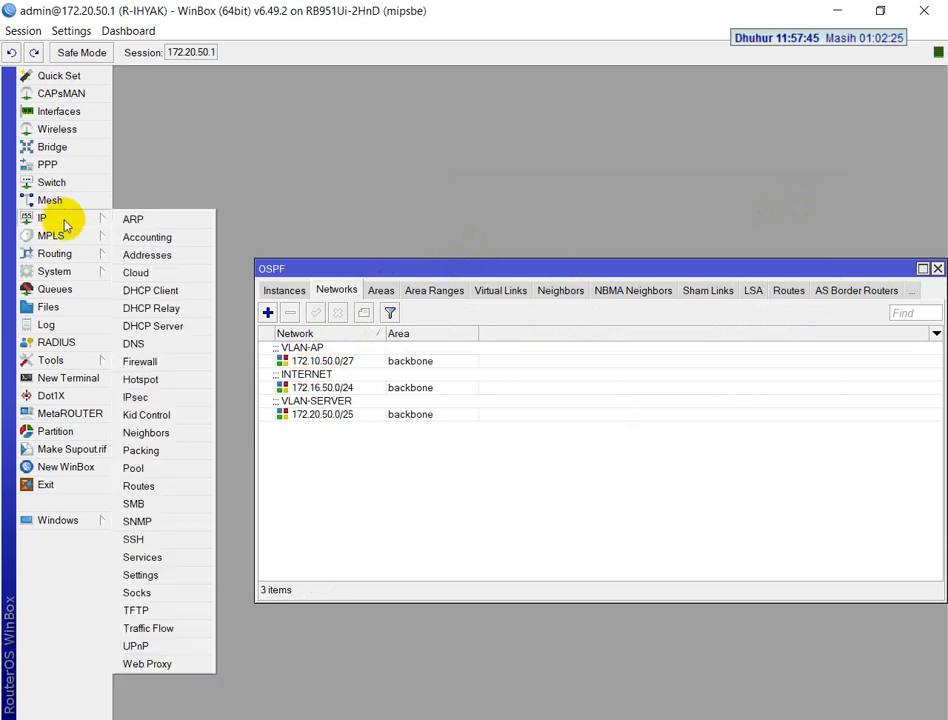
{"action": "left_click", "coordinate": [138, 486]}
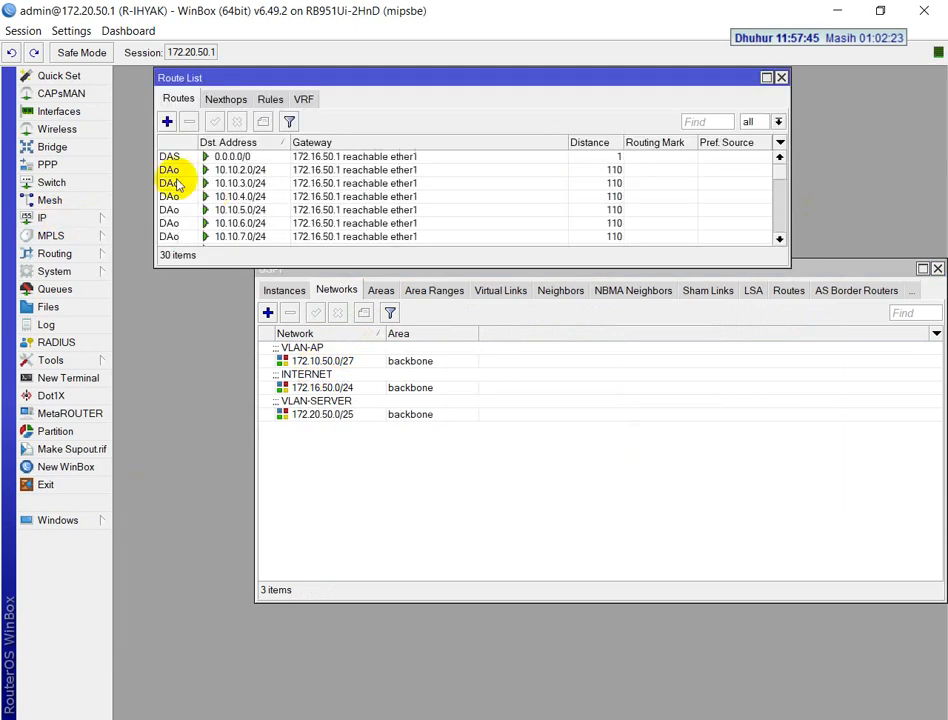
{"action": "left_click_drag", "start_coordinate": [462, 268], "coordinate": [425, 717]}
{"action": "left_click", "coordinate": [605, 146]}
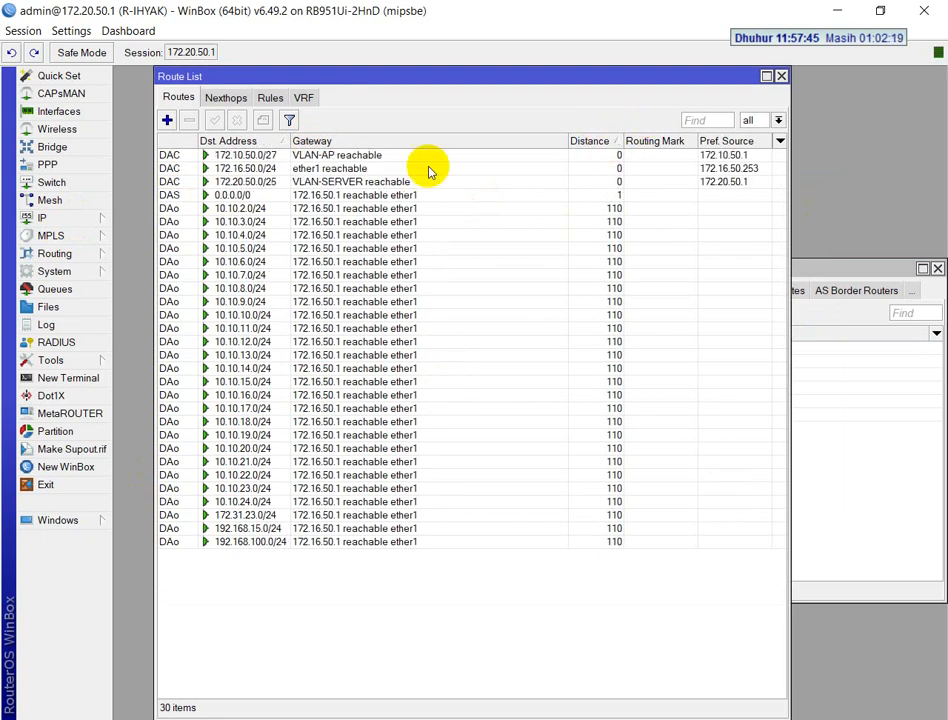
Examine the DAC routes for VLAN-AP, ether1 and VLAN-SERVER, selecting each in the route list
{"action": "left_click", "coordinate": [173, 157]}
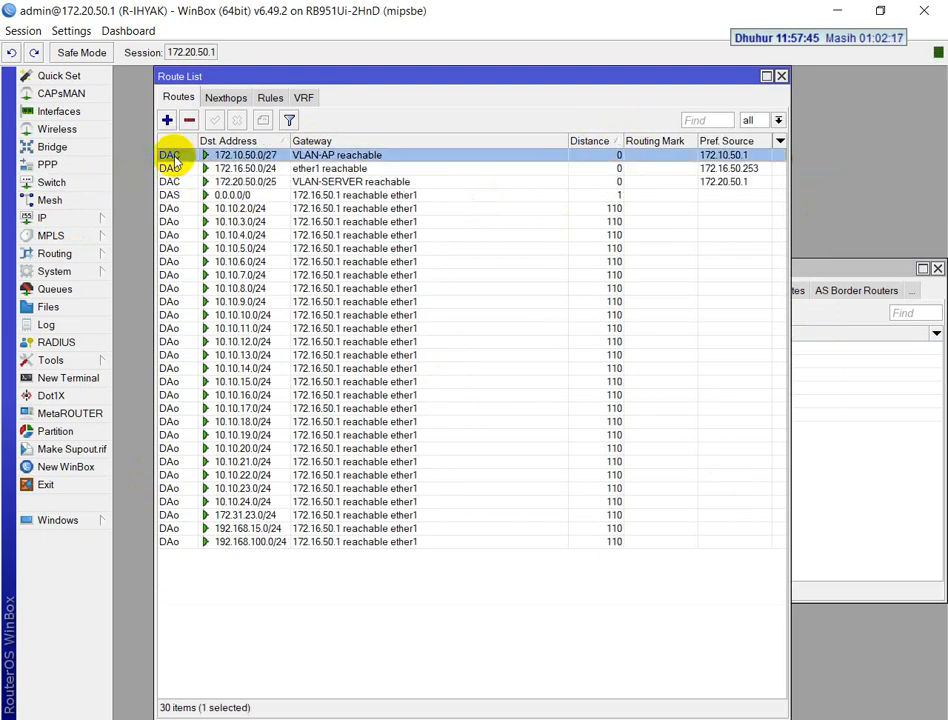
{"action": "left_click", "coordinate": [255, 168]}
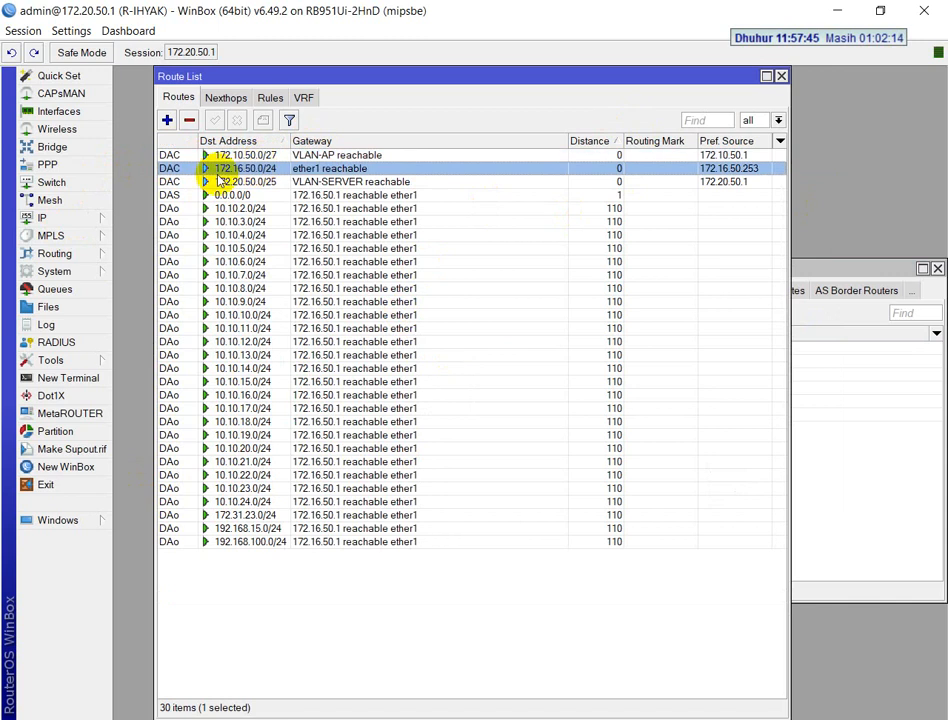
{"action": "left_click", "coordinate": [301, 156]}
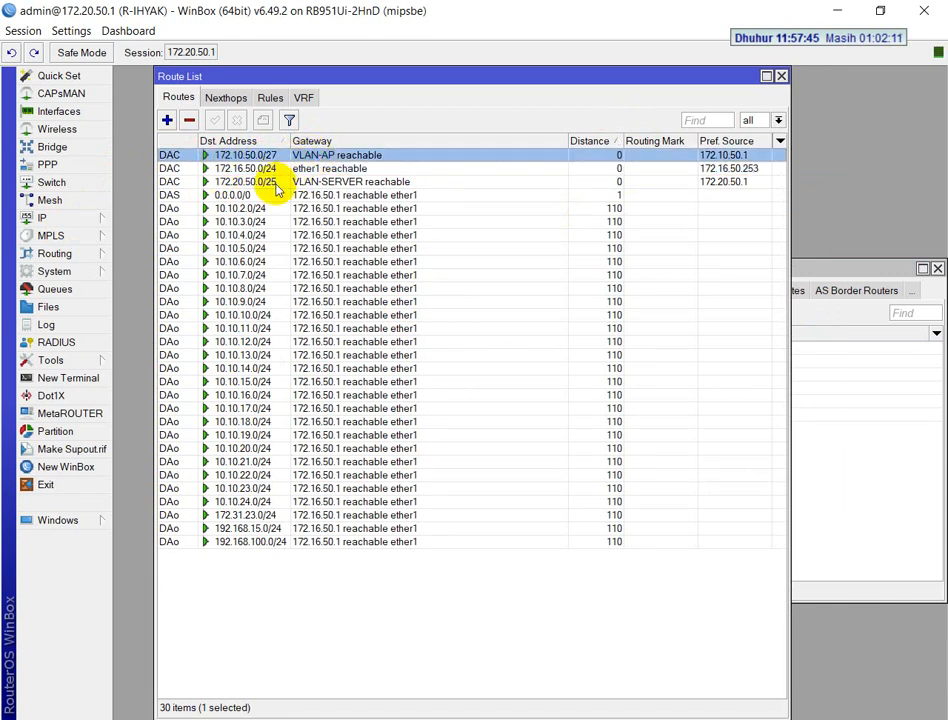
{"action": "left_click", "coordinate": [275, 182]}
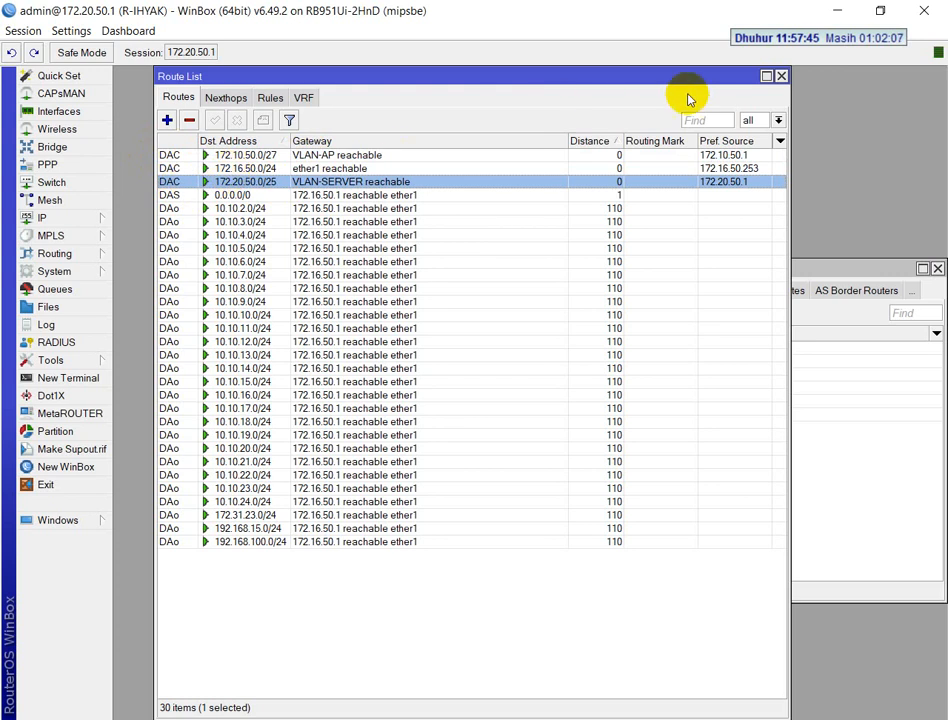
Close and reopen the IP route list to recheck the routes, and close both it and the OSPF window
{"action": "left_click", "coordinate": [781, 76]}
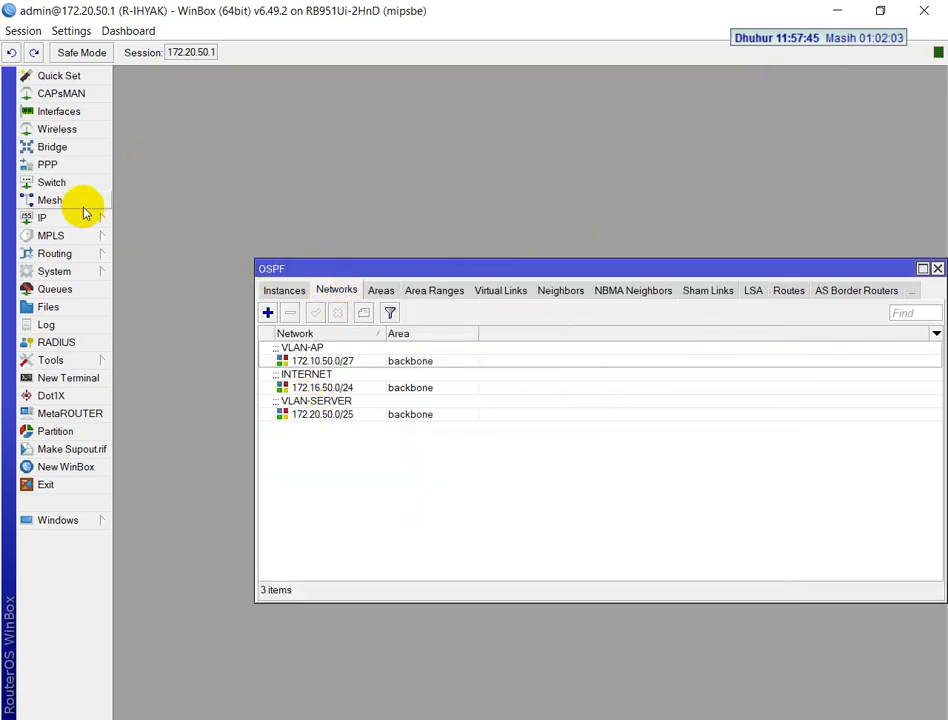
{"action": "left_click", "coordinate": [45, 220]}
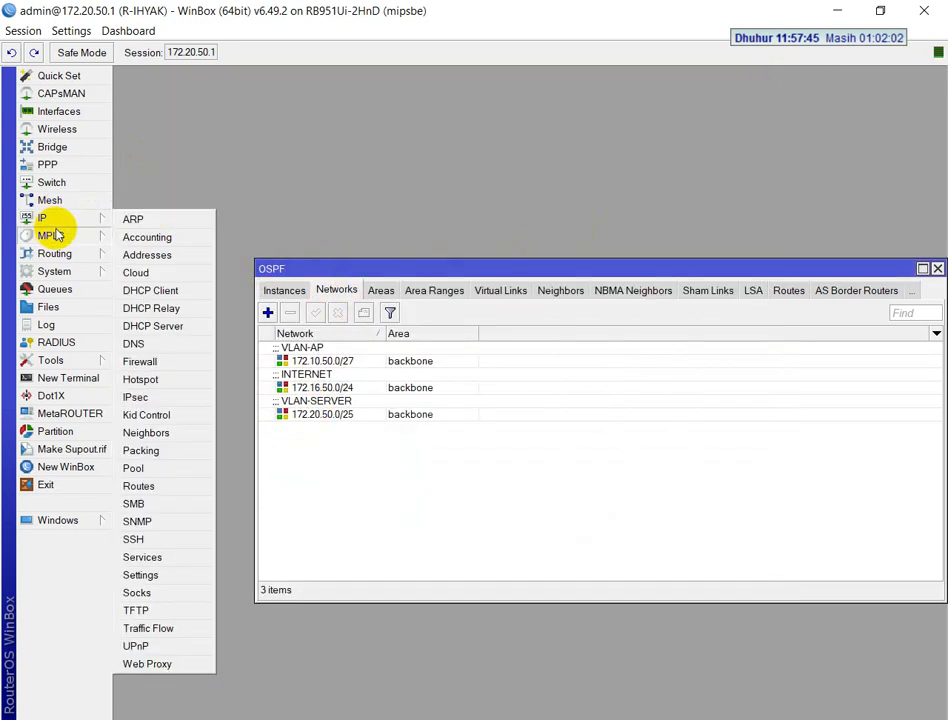
{"action": "left_click", "coordinate": [136, 486]}
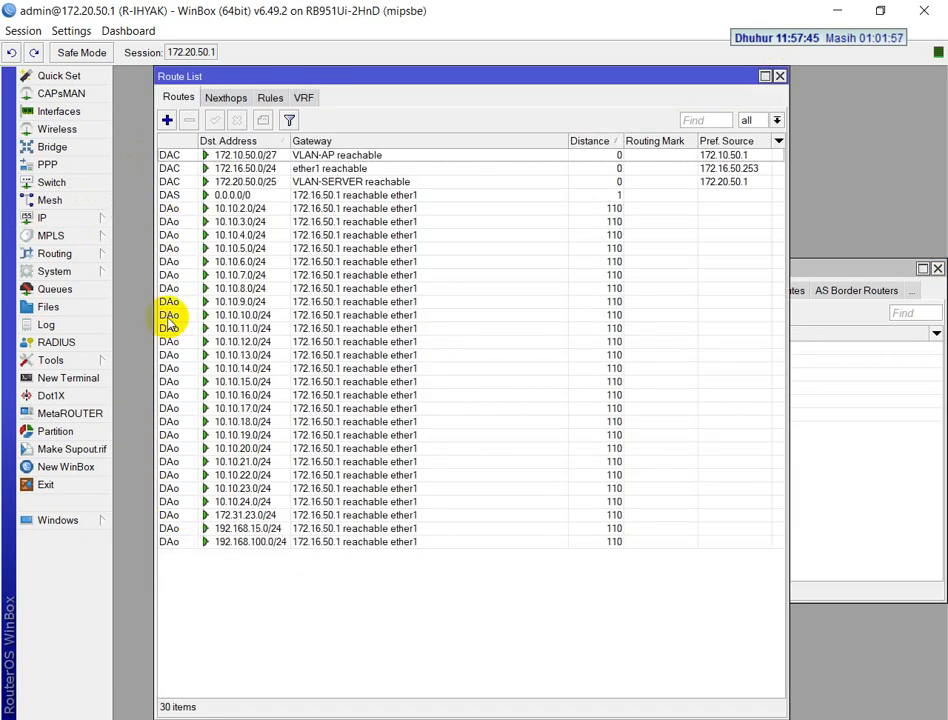
{"action": "left_click", "coordinate": [781, 75]}
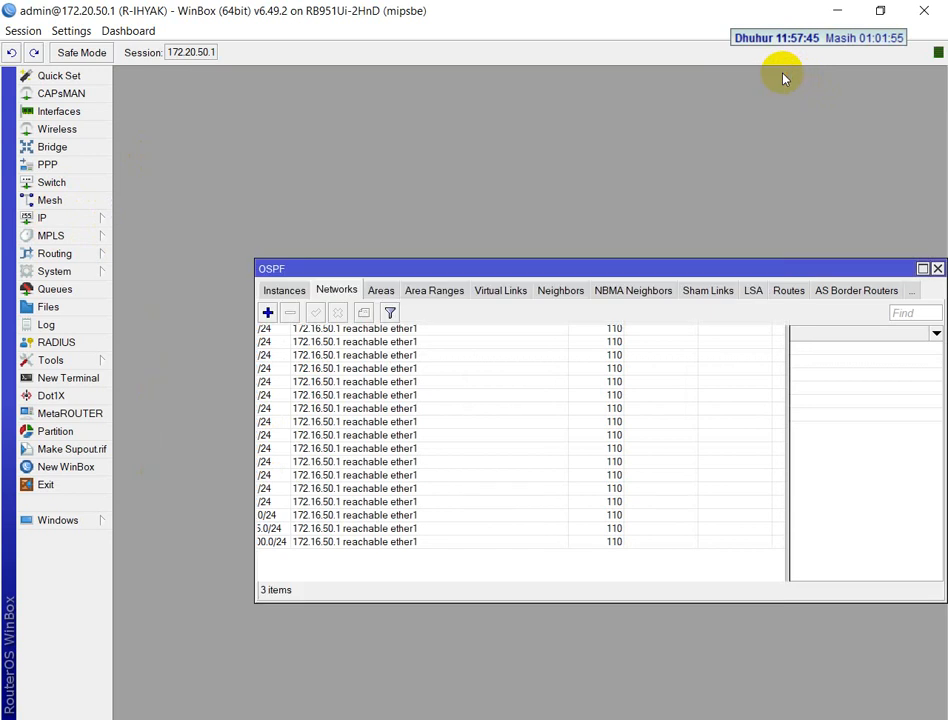
{"action": "left_click", "coordinate": [937, 269]}
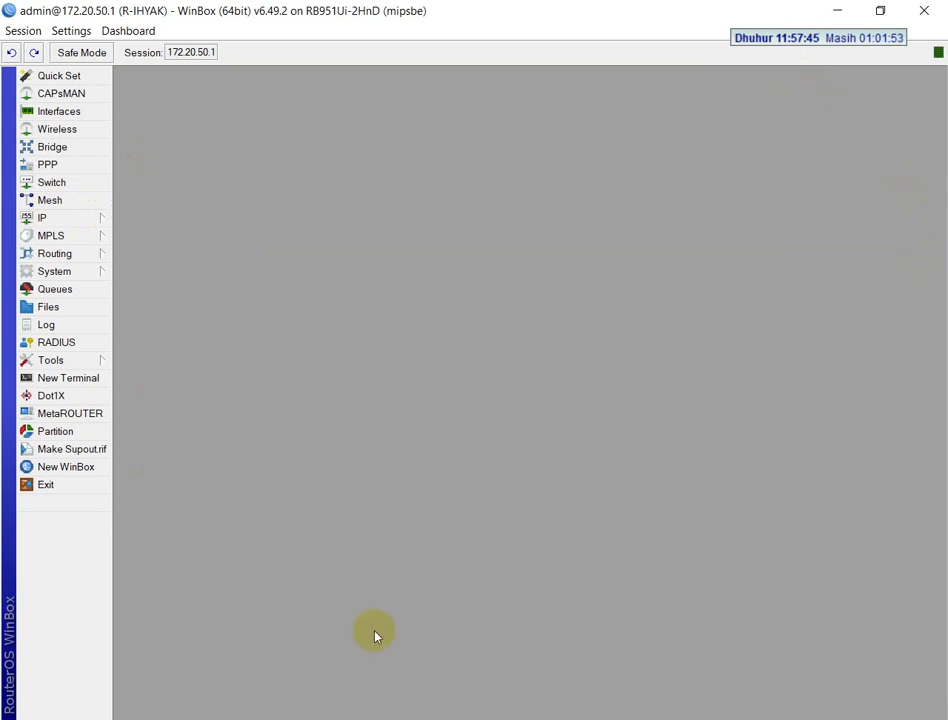
Start the speedtest.cbn.id test in the browser and read the WIFI ROUTER (TL-WR840N) task in the exam PDF
{"action": "key", "text": "alt+Tab"}
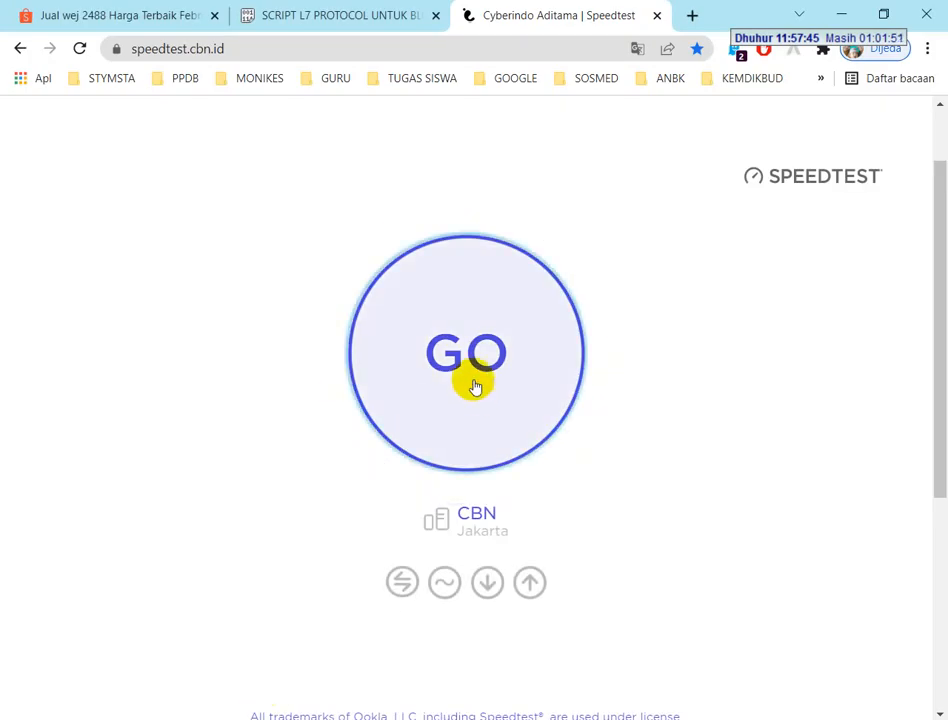
{"action": "left_click", "coordinate": [472, 387]}
{"action": "key", "text": "alt+Tab"}
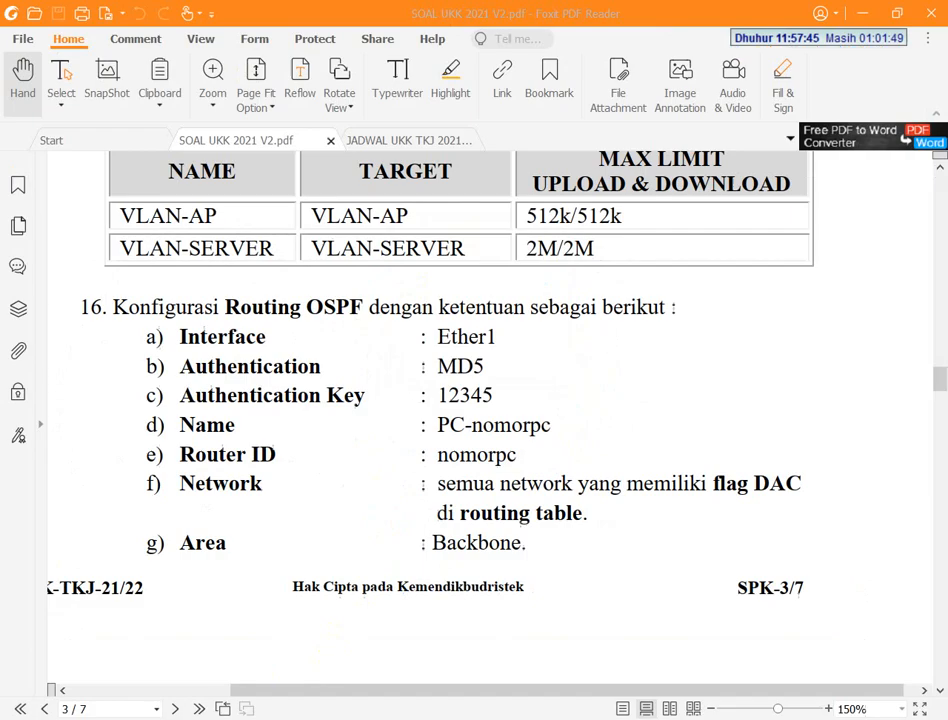
{"action": "scroll", "coordinate": [228, 515], "scroll_direction": "down", "scroll_amount": 10}
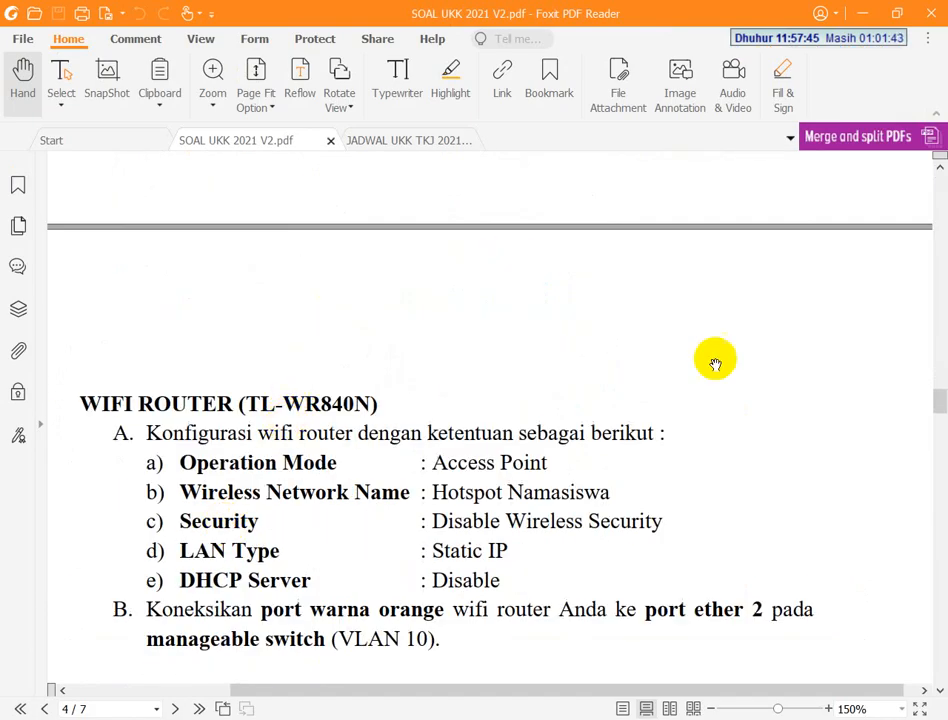
Open a Windows command prompt and ping the WiFi router at 192.168.0.1
{"action": "left_click", "coordinate": [510, 714]}
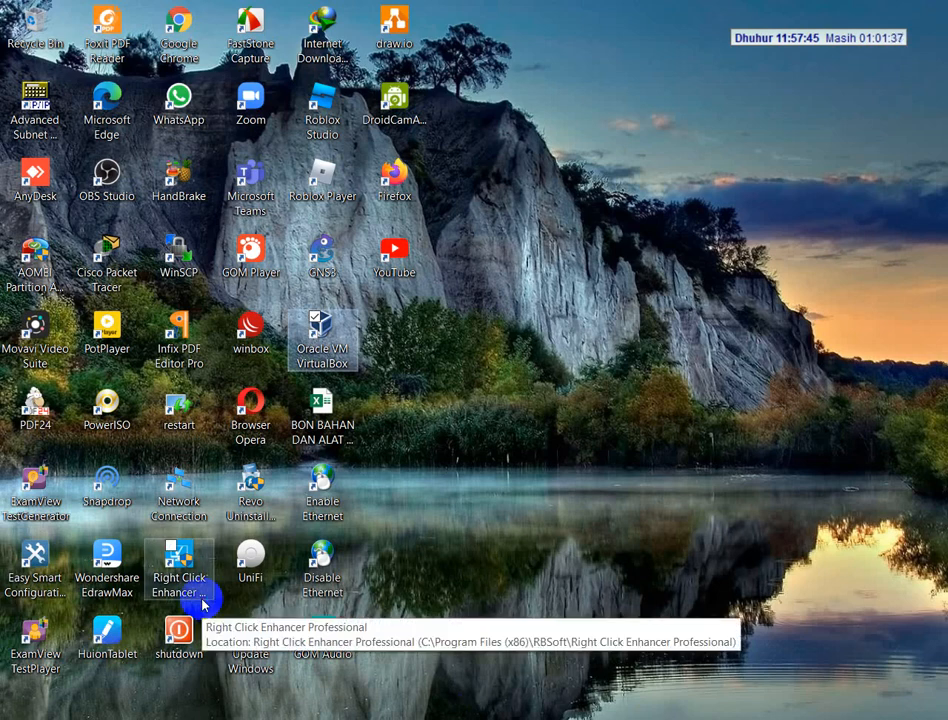
{"action": "left_click", "coordinate": [430, 716]}
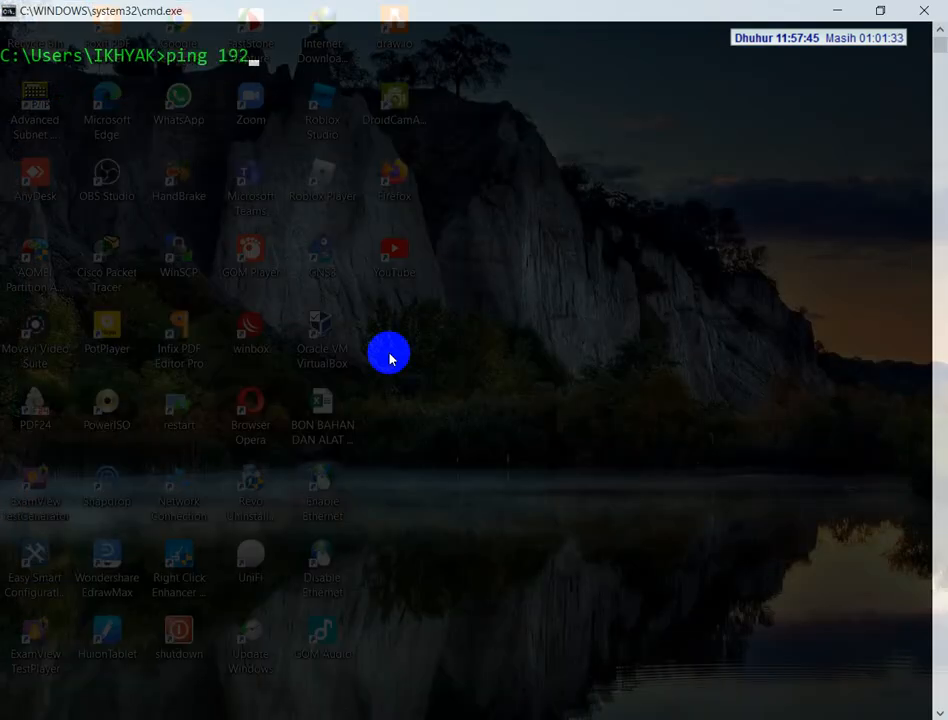
{"action": "type", "text": "ping 192.168.0.1"}
{"action": "key", "text": "Return"}
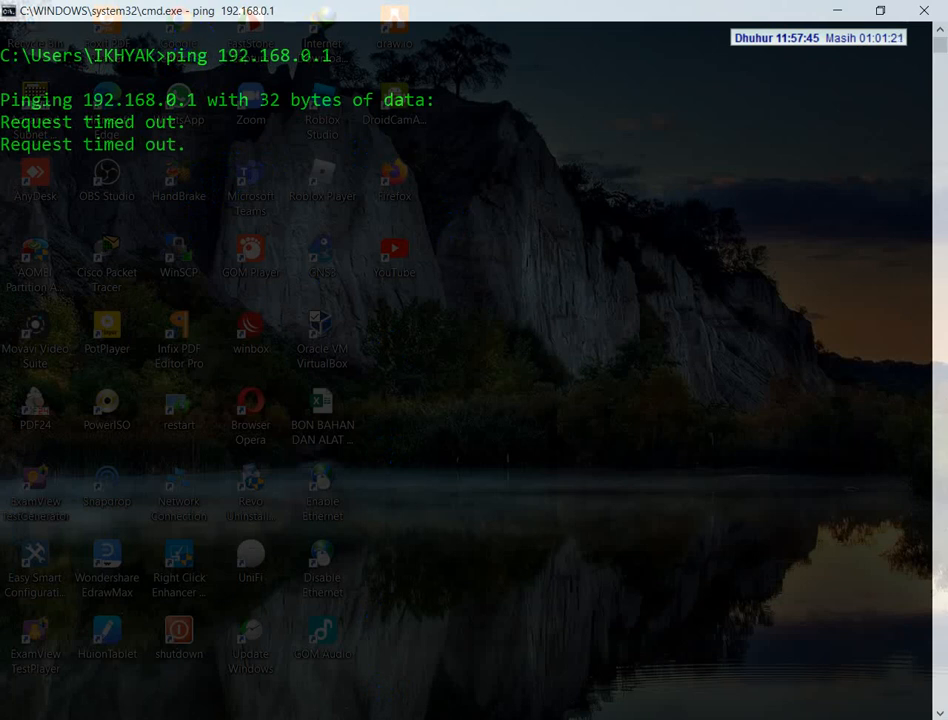
Switch to Network Connections and disable the Ethernet adapter
{"action": "key", "text": "alt+Tab"}
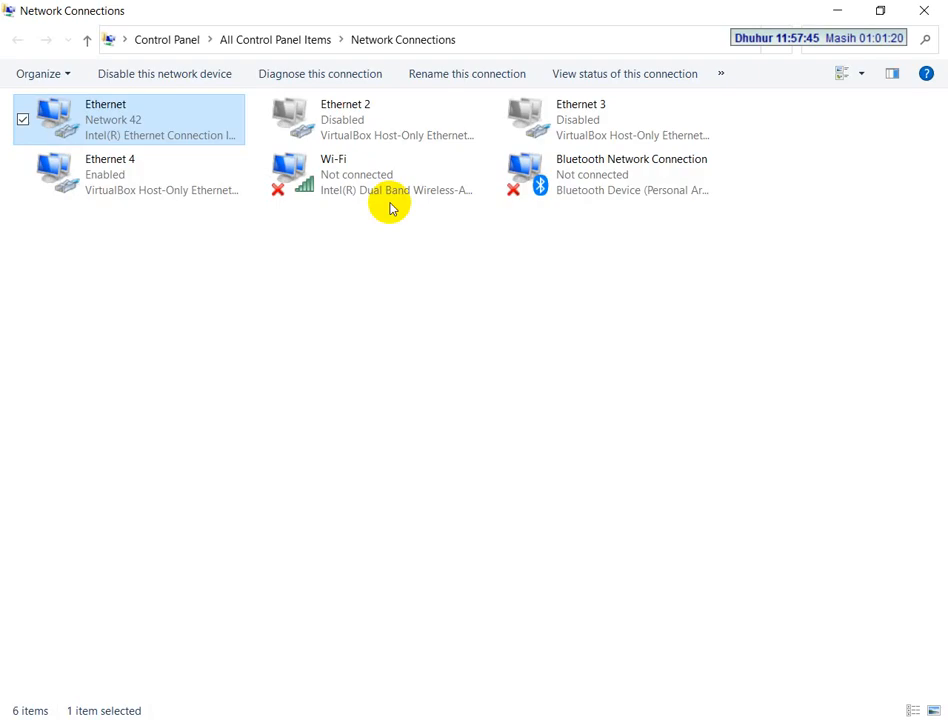
{"action": "right_click", "coordinate": [116, 118]}
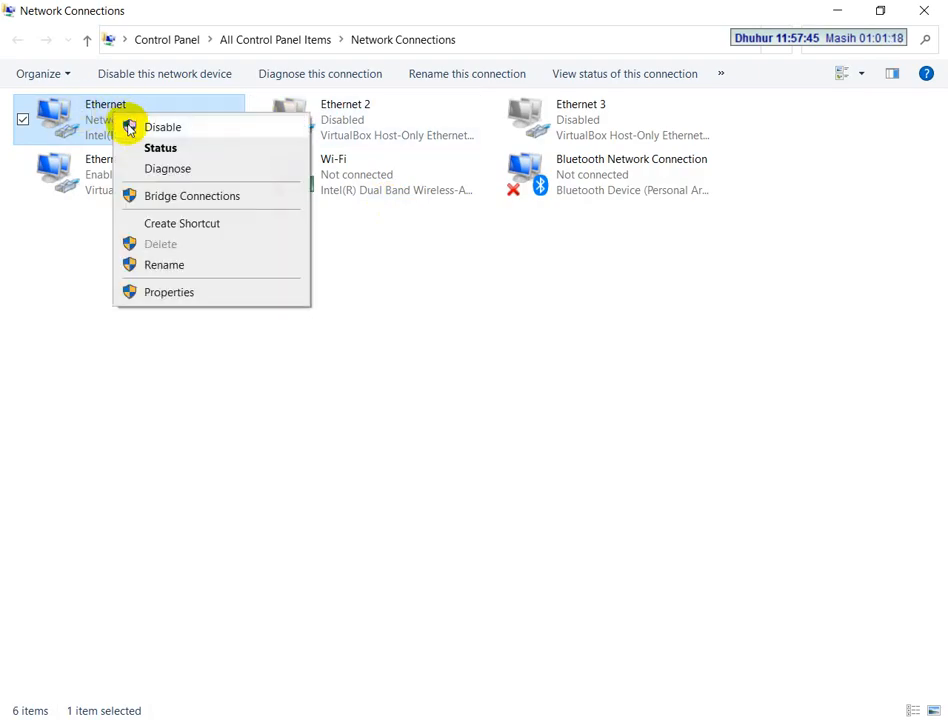
{"action": "left_click", "coordinate": [417, 525]}
{"action": "right_click", "coordinate": [78, 105]}
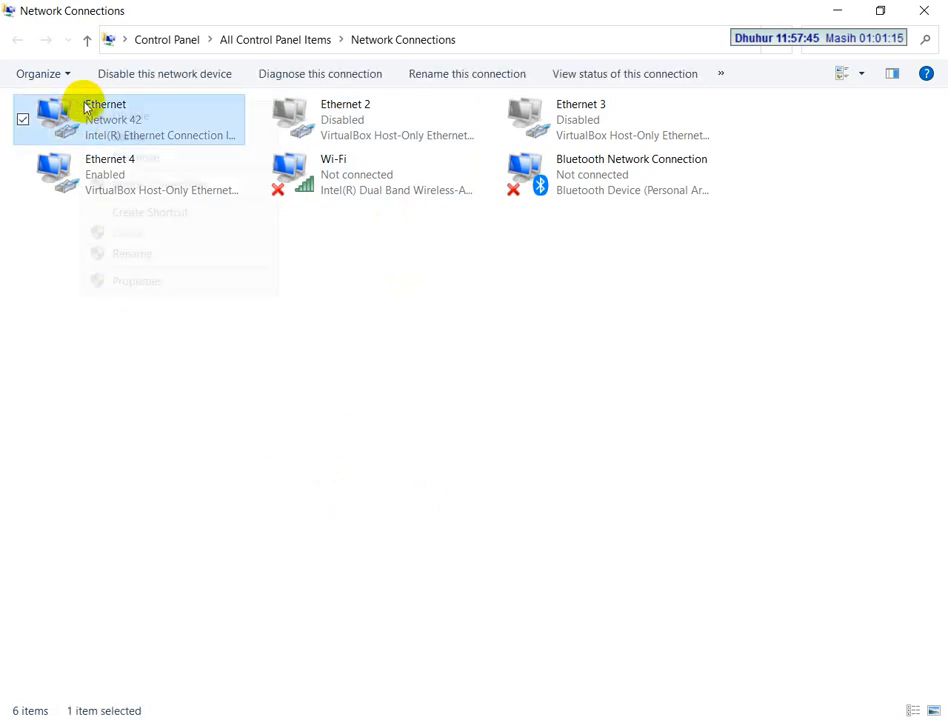
{"action": "left_click", "coordinate": [325, 410]}
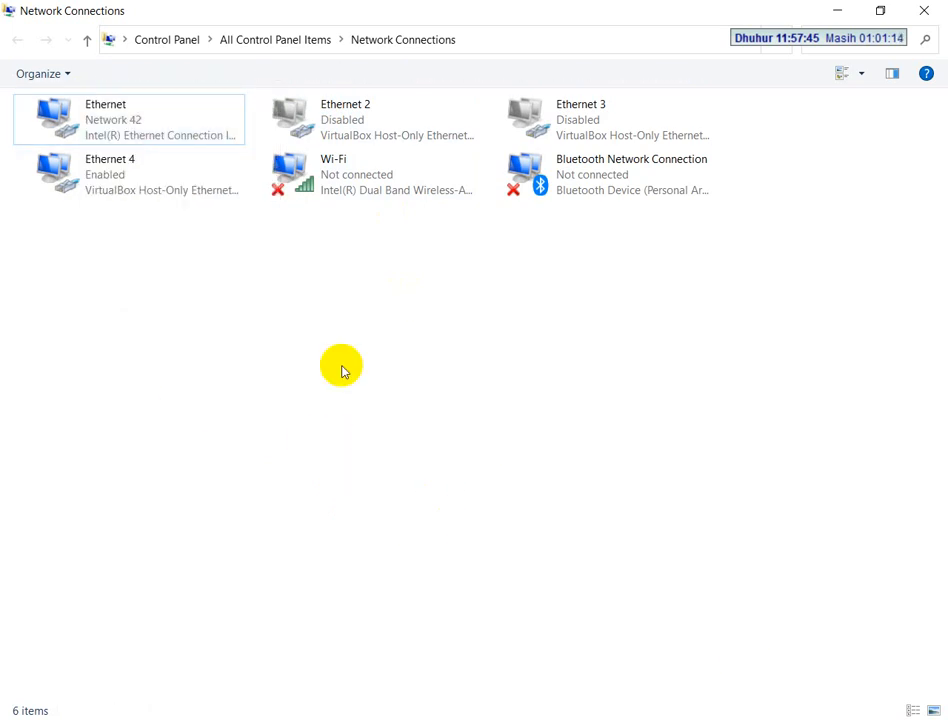
{"action": "right_click", "coordinate": [138, 125]}
{"action": "left_click", "coordinate": [143, 132]}
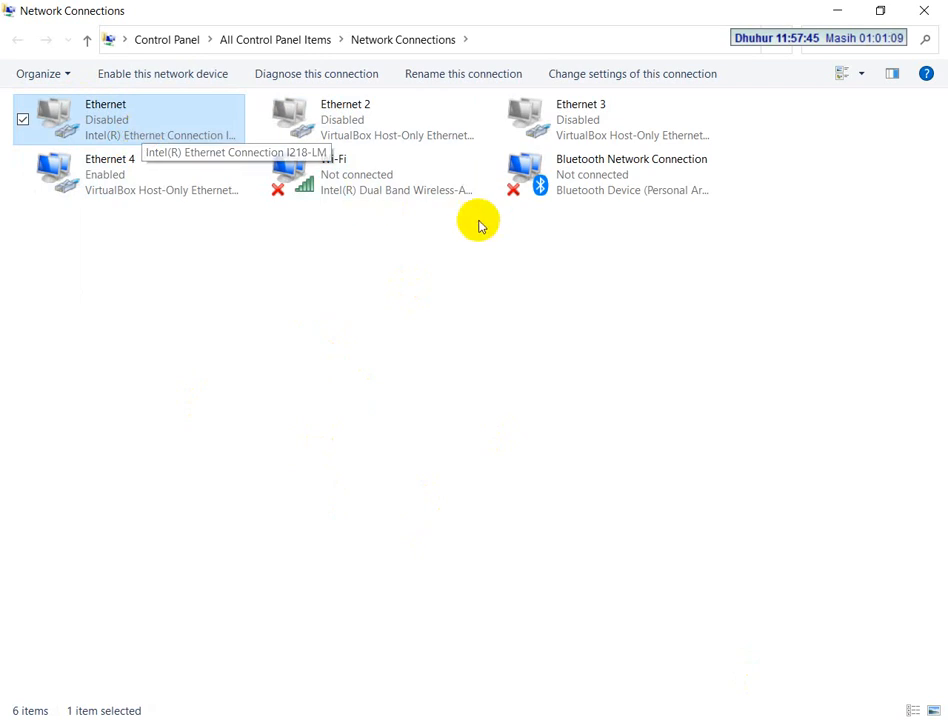
Try connecting the computer to the open Wi-Fi network HOTSPOT UKK
{"action": "left_click", "coordinate": [785, 718]}
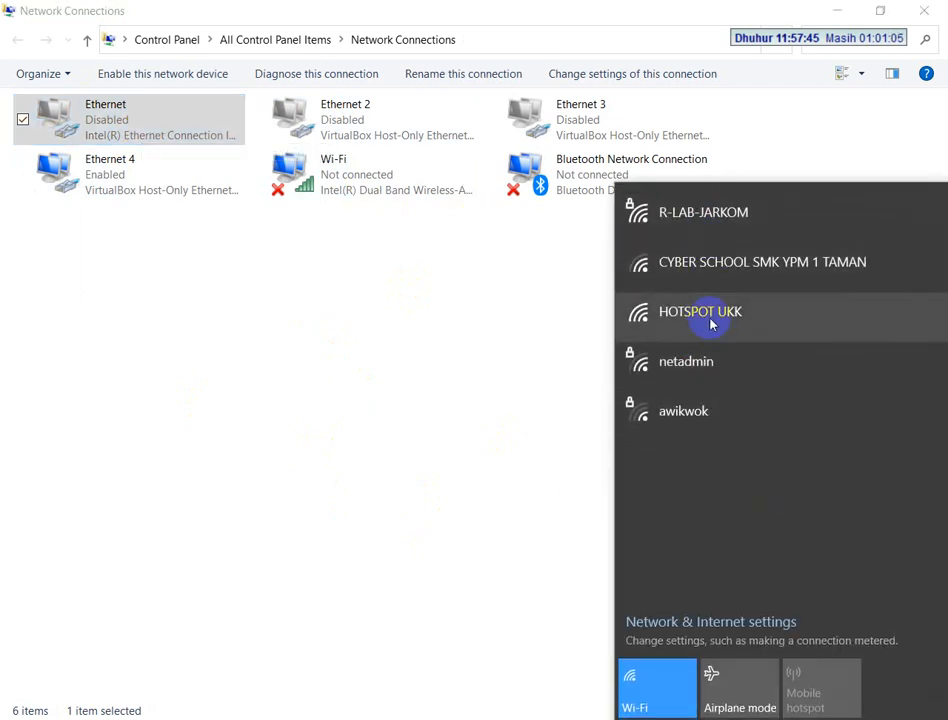
{"action": "left_click", "coordinate": [700, 315]}
{"action": "left_click", "coordinate": [793, 401]}
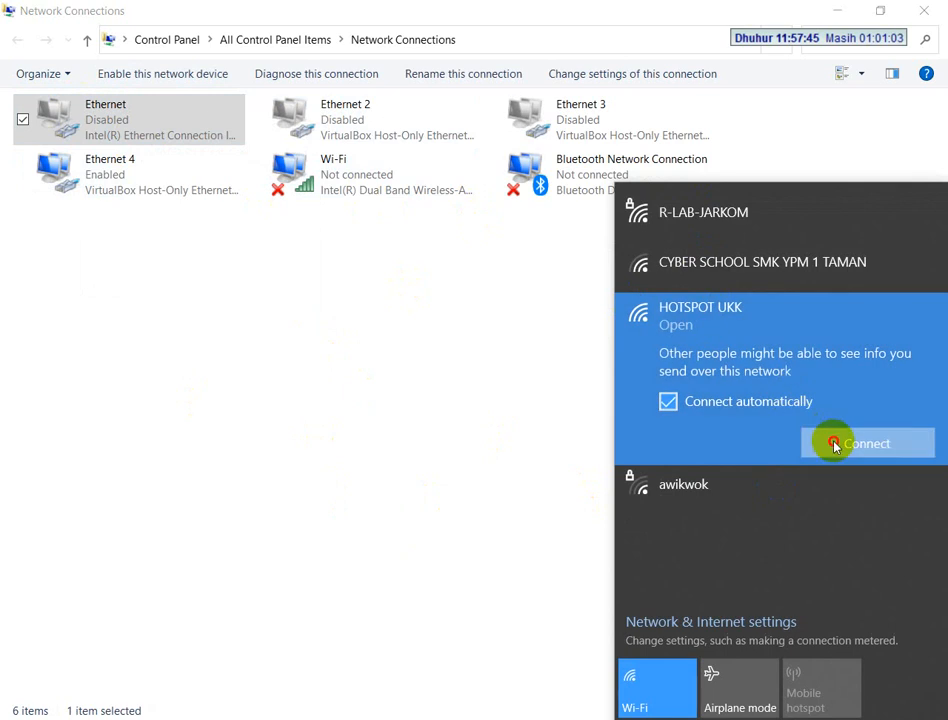
{"action": "left_click", "coordinate": [836, 444]}
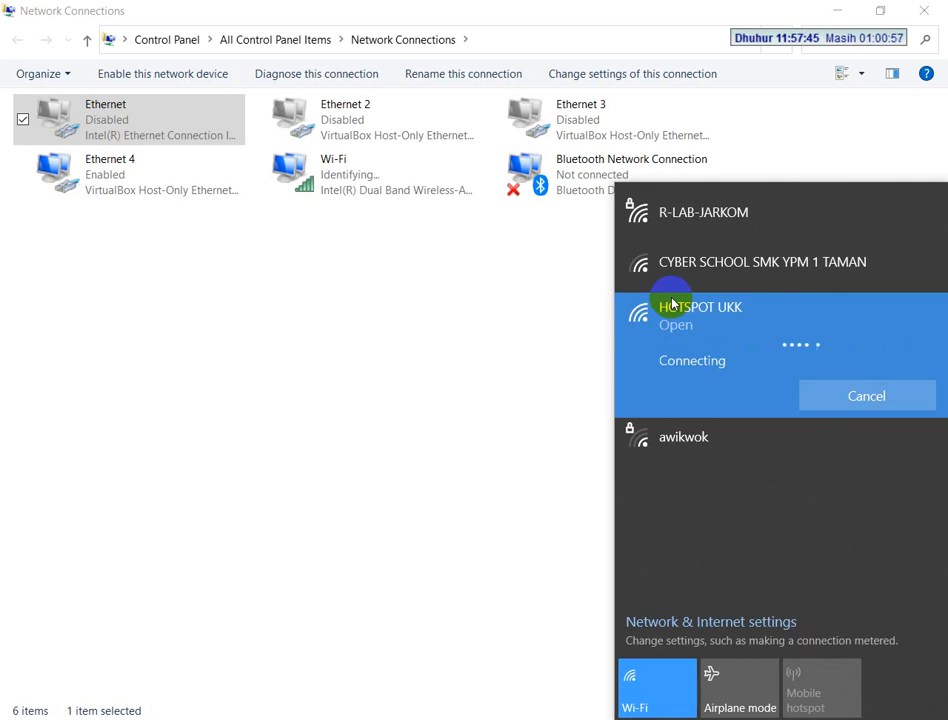
{"action": "left_click", "coordinate": [837, 390]}
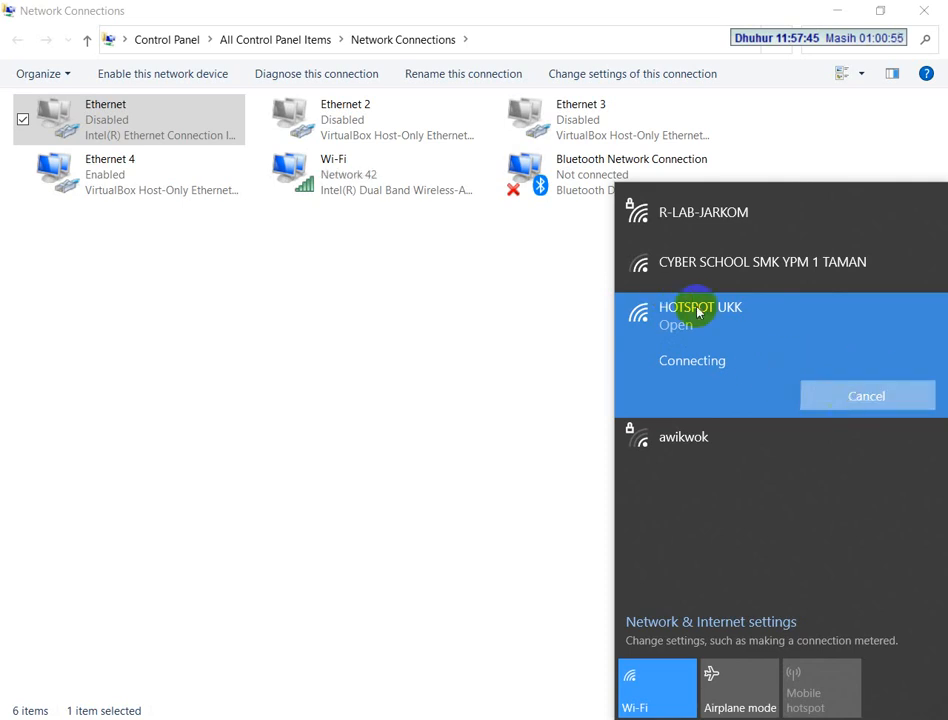
Enable the Ethernet adapter again and review its status and network connection details, closing both dialogs
{"action": "double_click", "coordinate": [72, 117]}
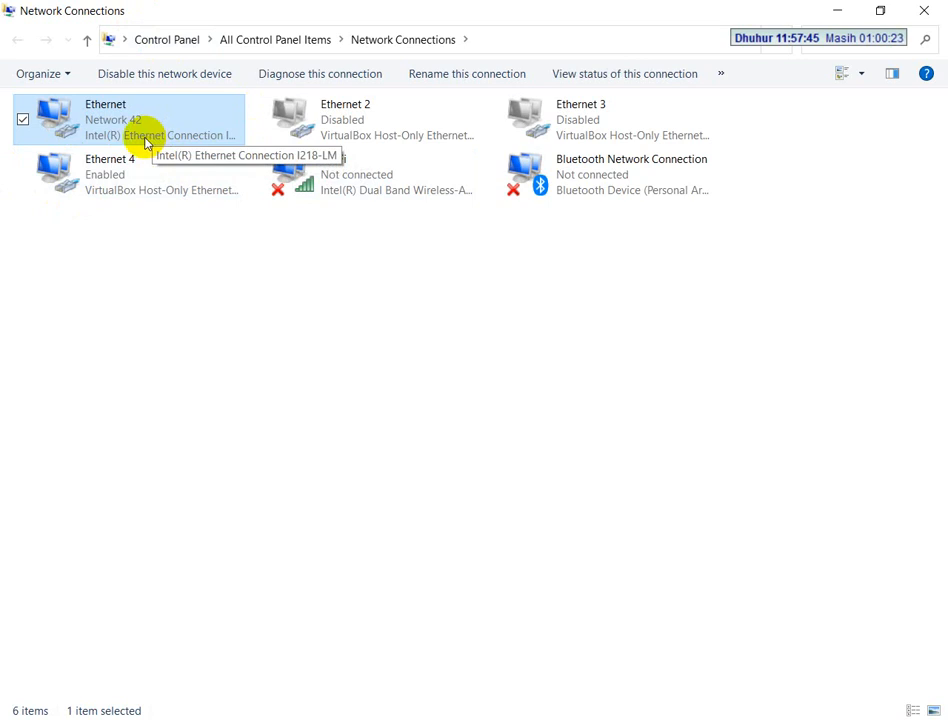
{"action": "right_click", "coordinate": [146, 104]}
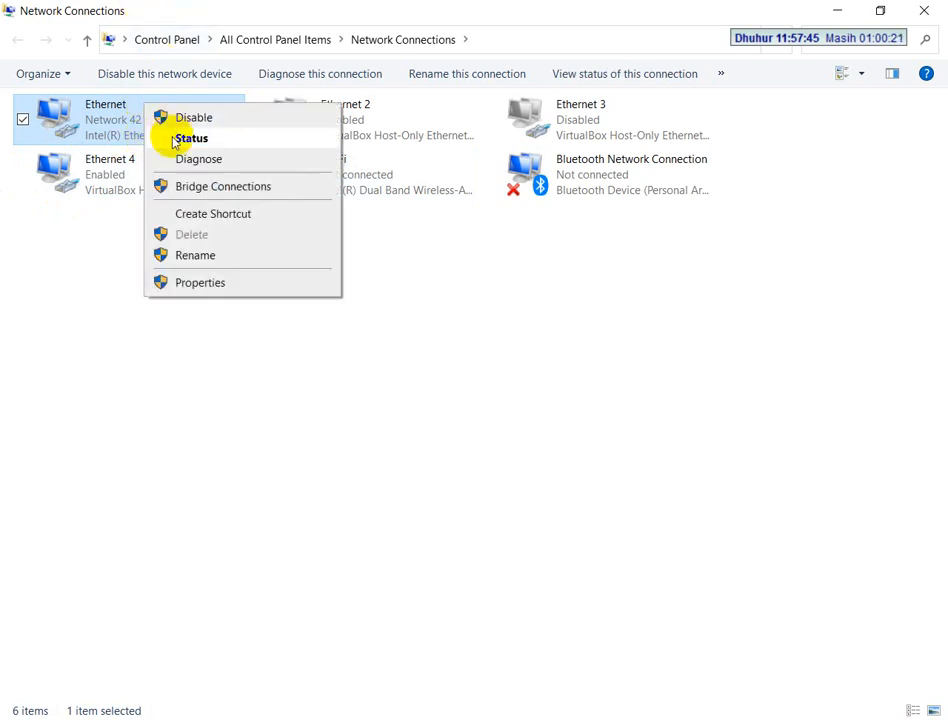
{"action": "left_click", "coordinate": [174, 142]}
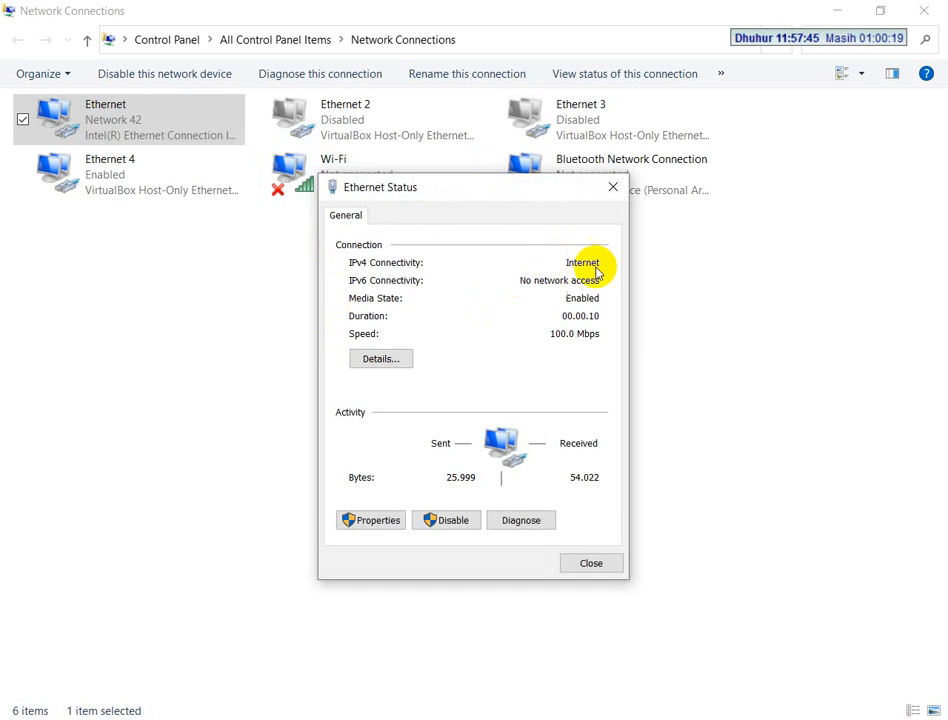
{"action": "left_click", "coordinate": [378, 357]}
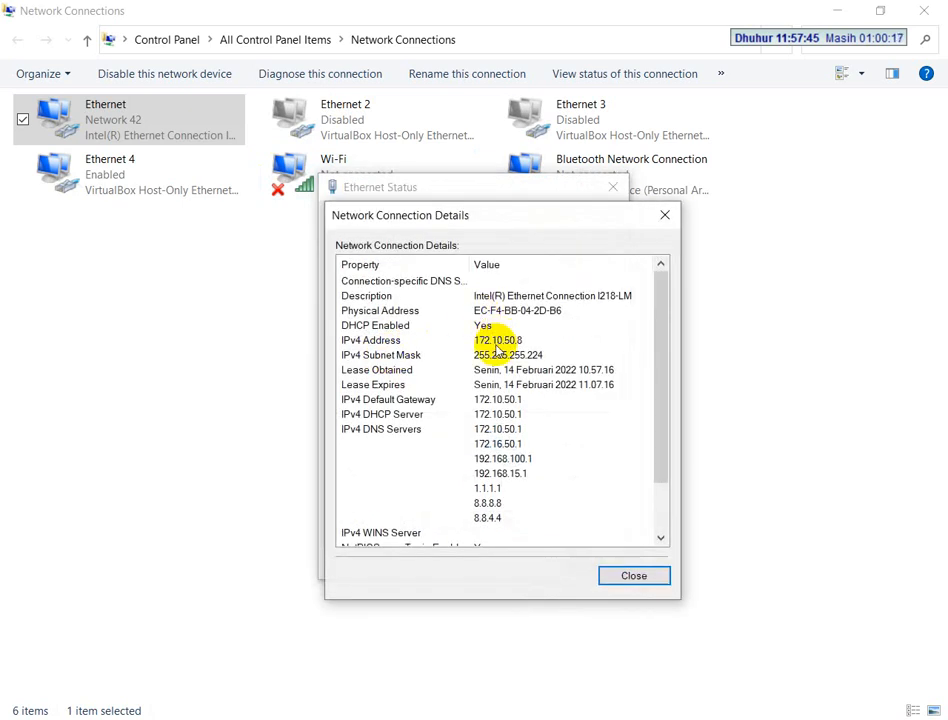
{"action": "left_click", "coordinate": [634, 572]}
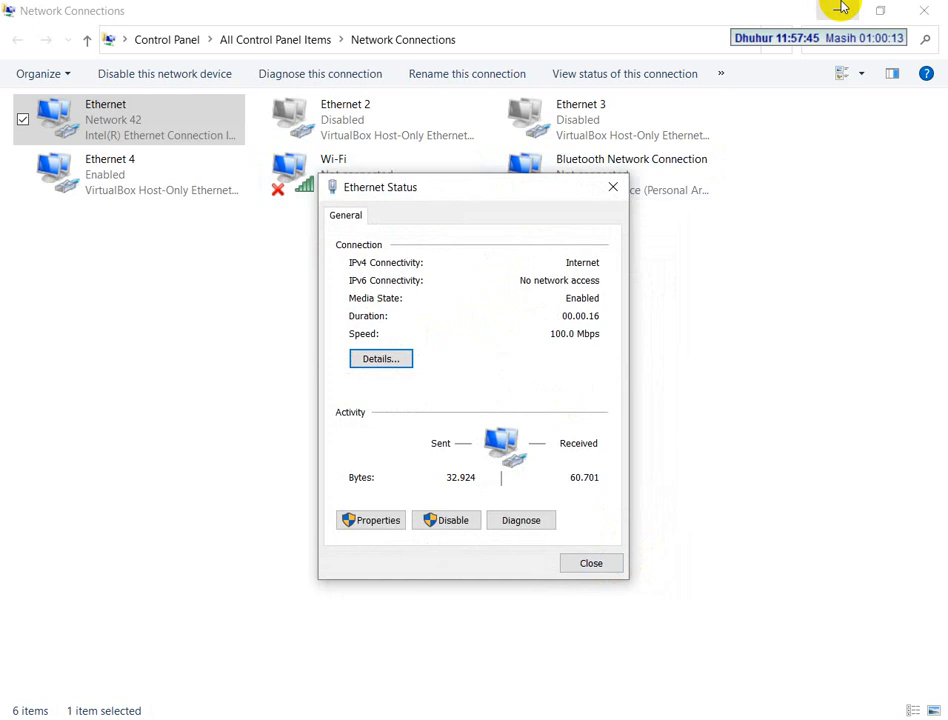
{"action": "left_click", "coordinate": [591, 564]}
Give the Ethernet adapter the static IPv4 address 192.168.0.2 with subnet mask 255.255.255.0 and accept the properties dialogs
{"action": "right_click", "coordinate": [152, 143]}
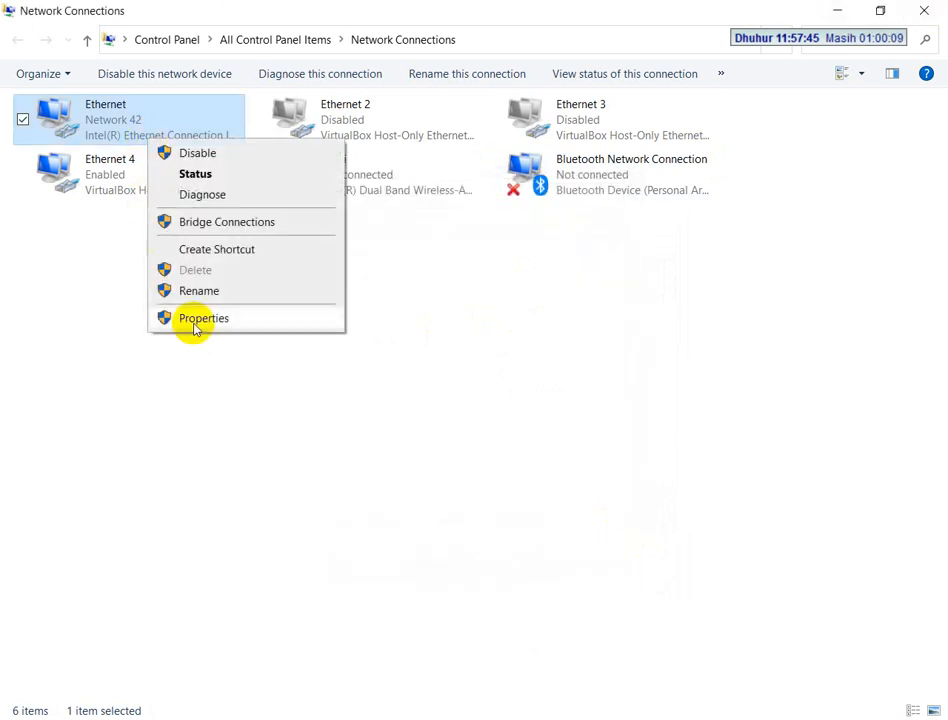
{"action": "left_click", "coordinate": [199, 320]}
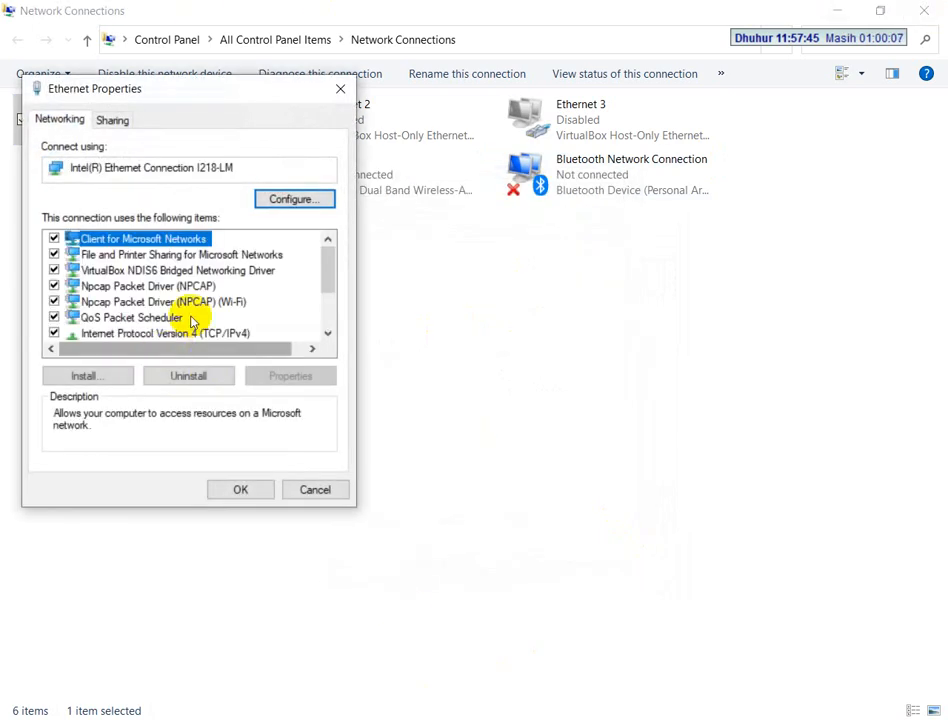
{"action": "double_click", "coordinate": [197, 334]}
{"action": "left_click", "coordinate": [186, 294]}
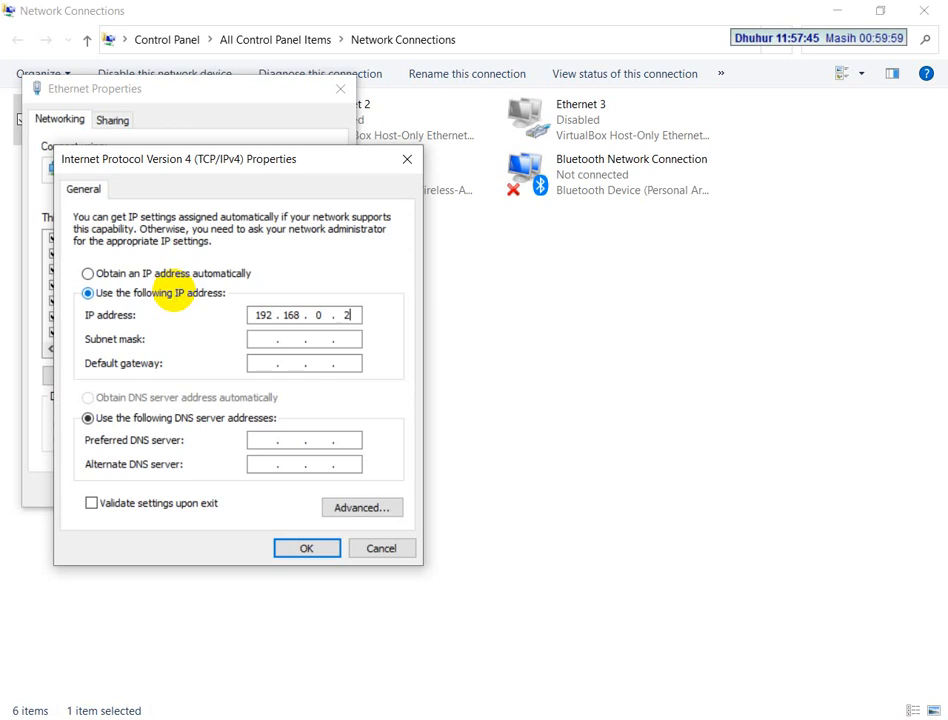
{"action": "left_click", "coordinate": [296, 549]}
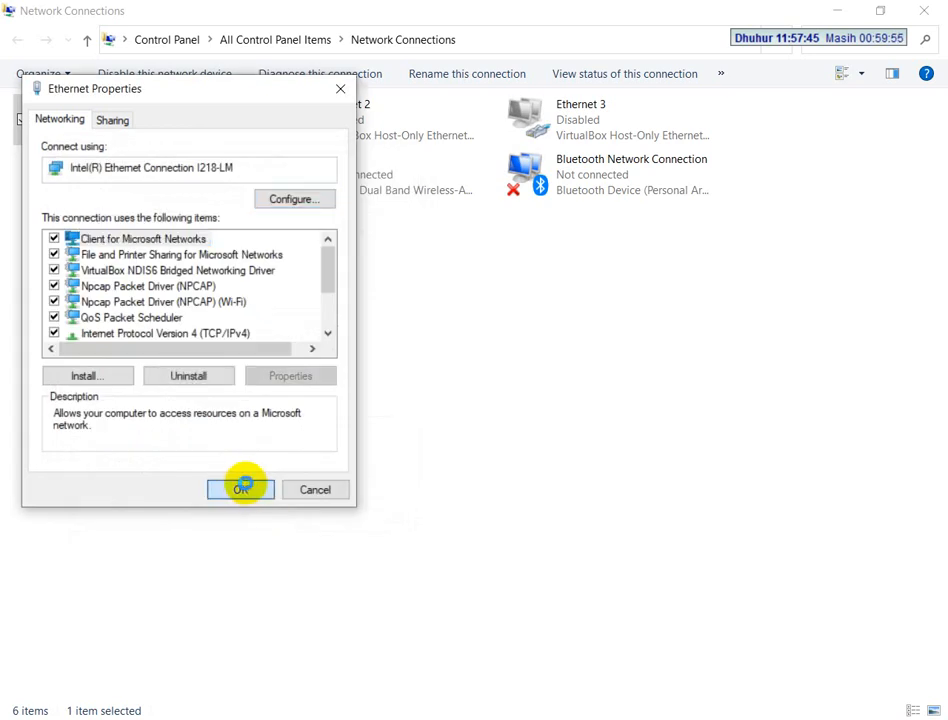
{"action": "left_click", "coordinate": [248, 484]}
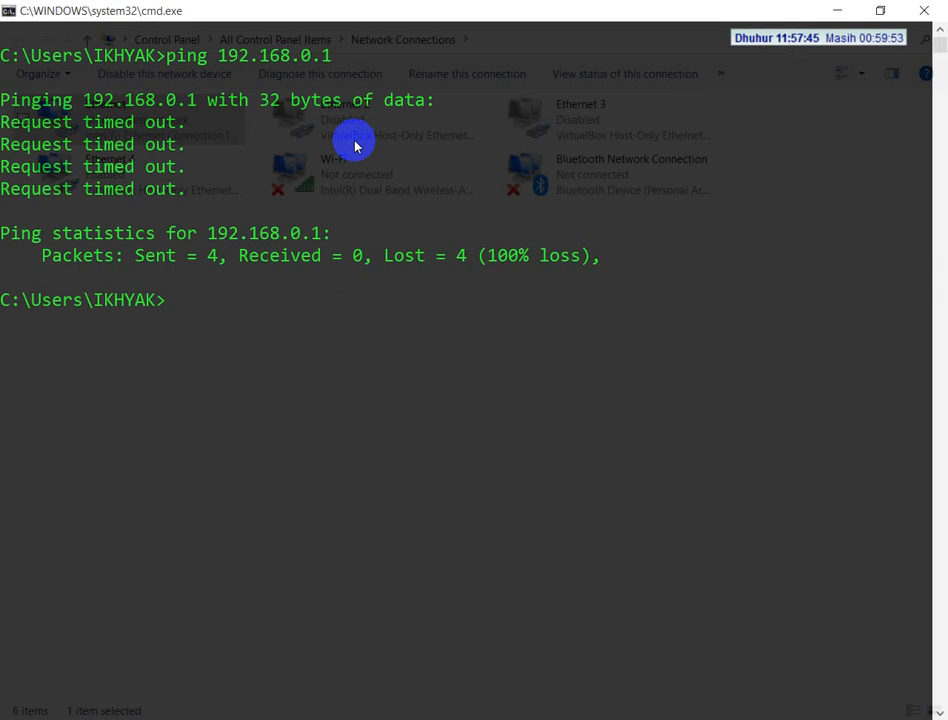
Repeat the ping to 192.168.0.1 twice in the command prompt
{"action": "key", "text": "Up"}
{"action": "key", "text": "Return"}
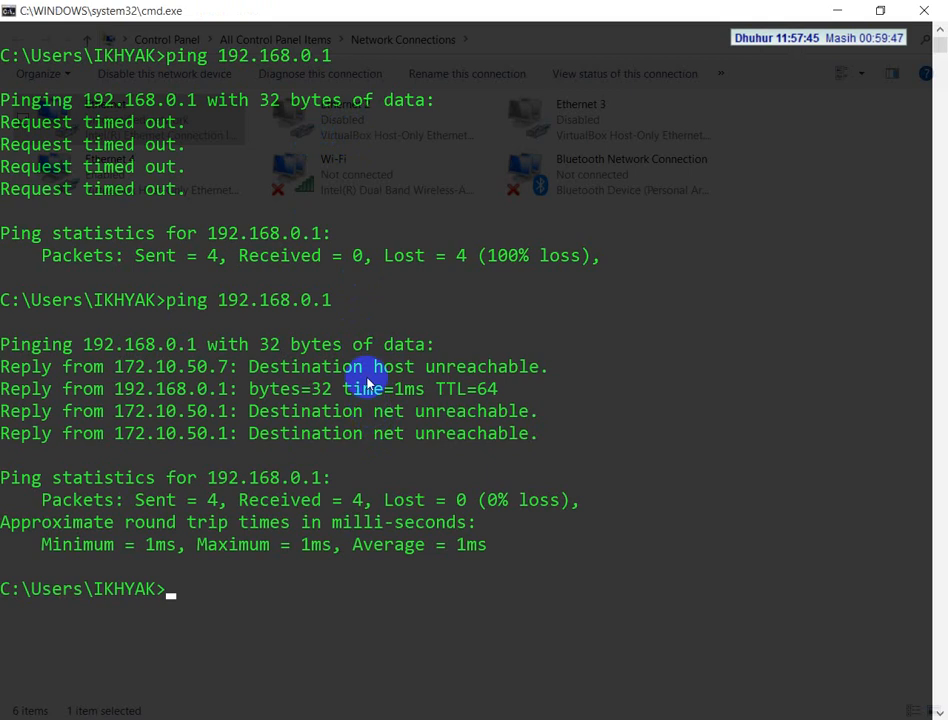
{"action": "key", "text": "Up"}
{"action": "key", "text": "Return"}
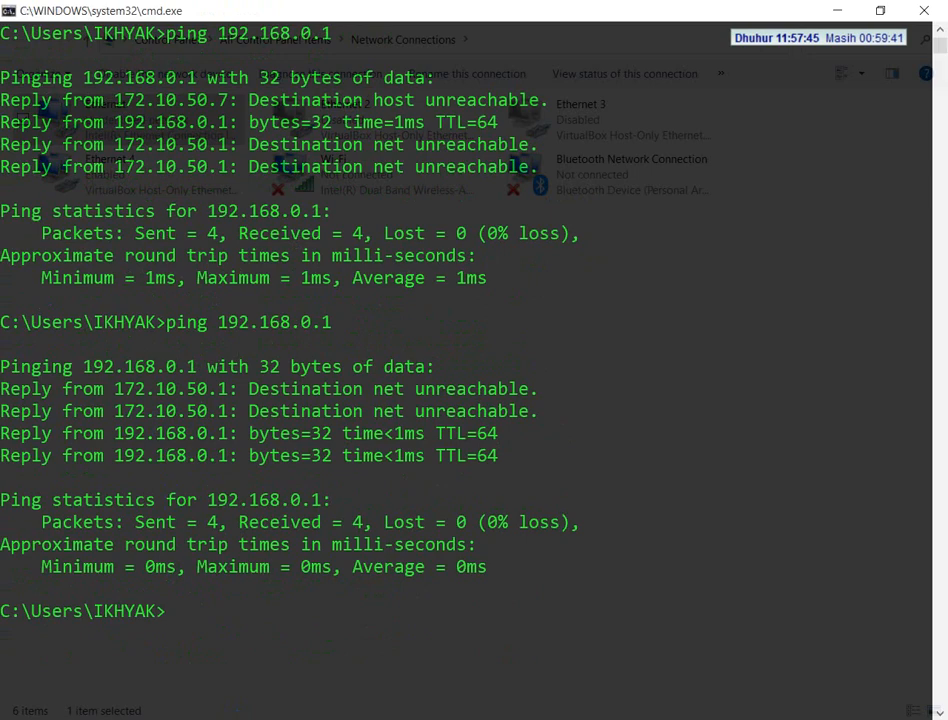
Switch to Chrome and open the WiFi router's login page at 192.168.0.1
{"action": "key", "text": "alt+Tab"}
{"action": "left_click", "coordinate": [183, 47]}
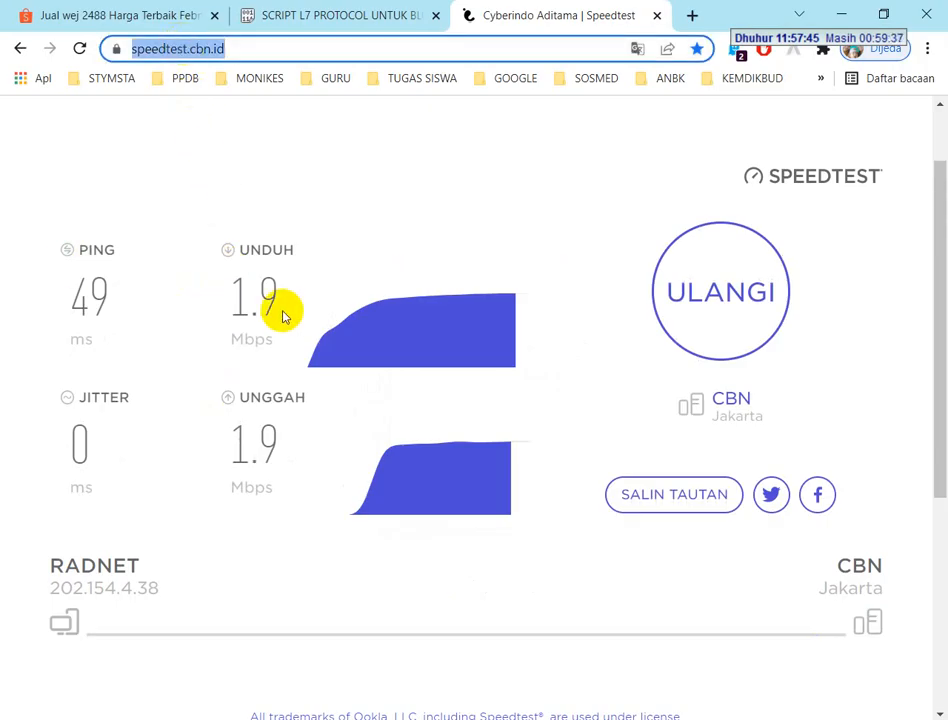
{"action": "type", "text": "192"}
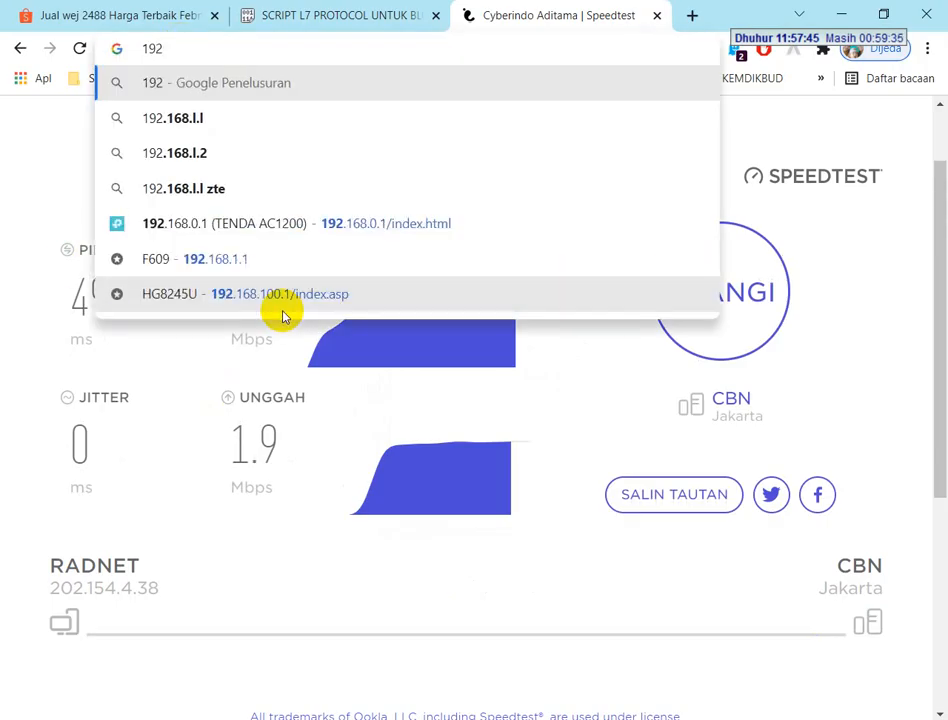
{"action": "type", "text": ".168.0.1"}
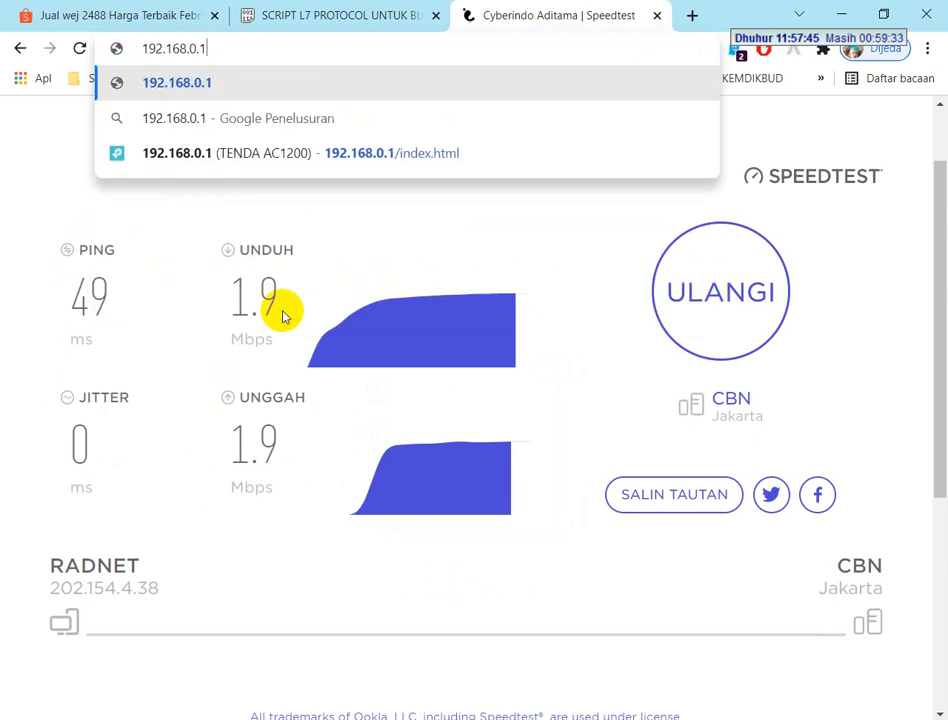
{"action": "key", "text": "Return"}
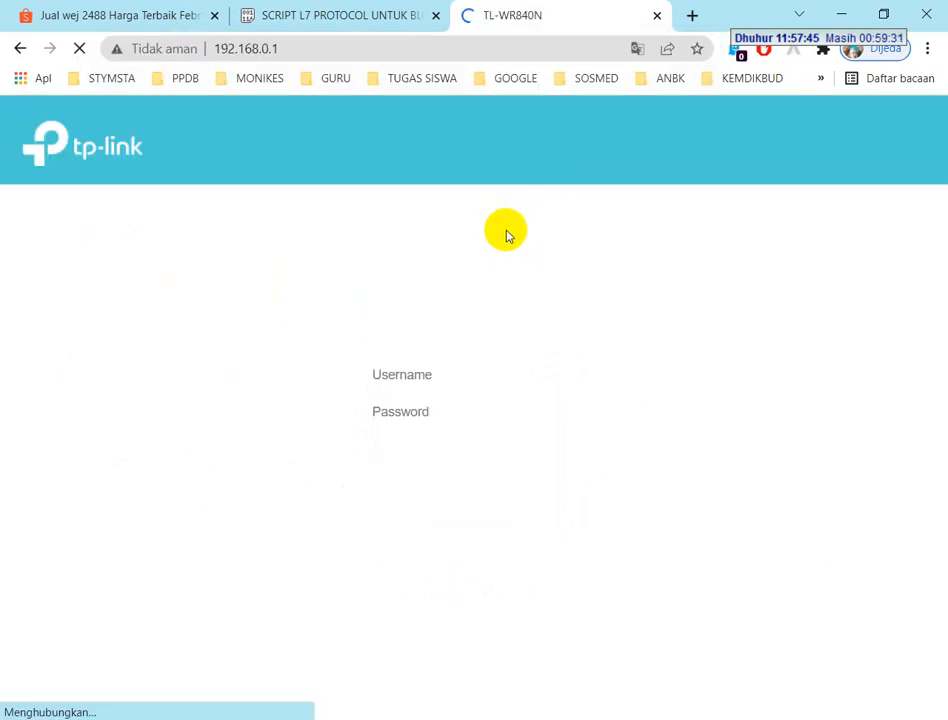
Try to log in to the TL-WR840N with the browser's saved admin credentials
{"action": "left_click", "coordinate": [430, 375]}
{"action": "left_click", "coordinate": [438, 414]}
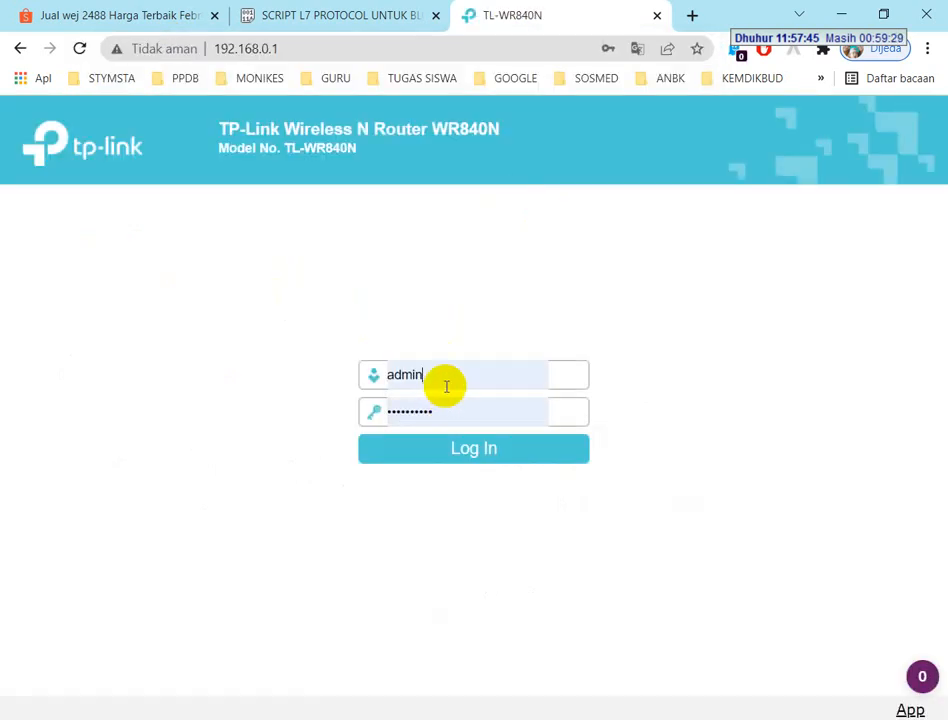
{"action": "left_click", "coordinate": [446, 450]}
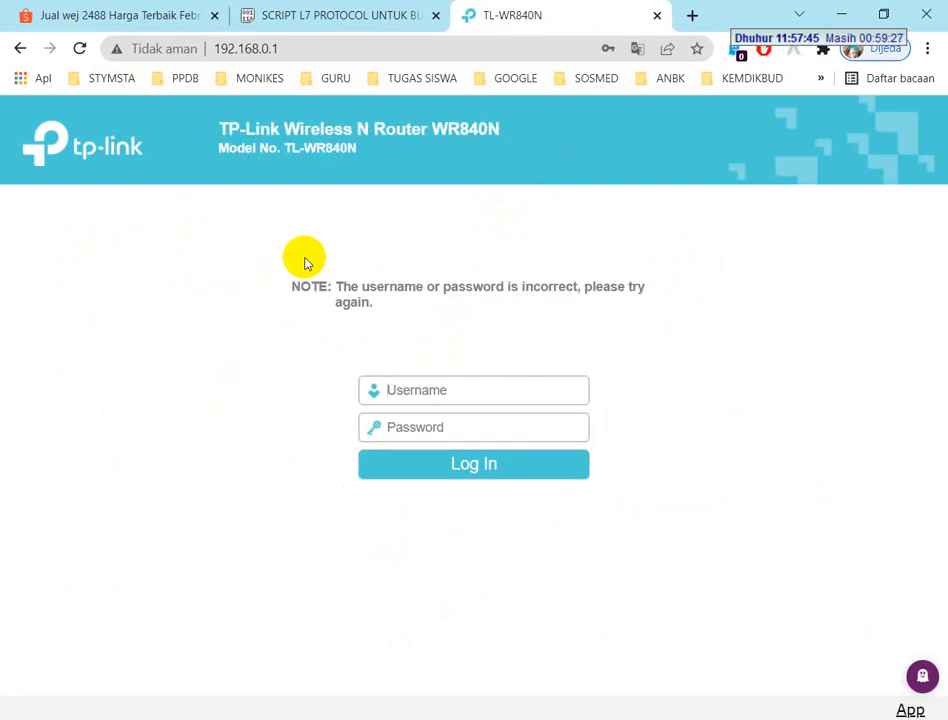
Log in to the TL-WR840N as admin with the account password and decline updating the browser's saved password
{"action": "left_click", "coordinate": [416, 380]}
{"action": "type", "text": "admin"}
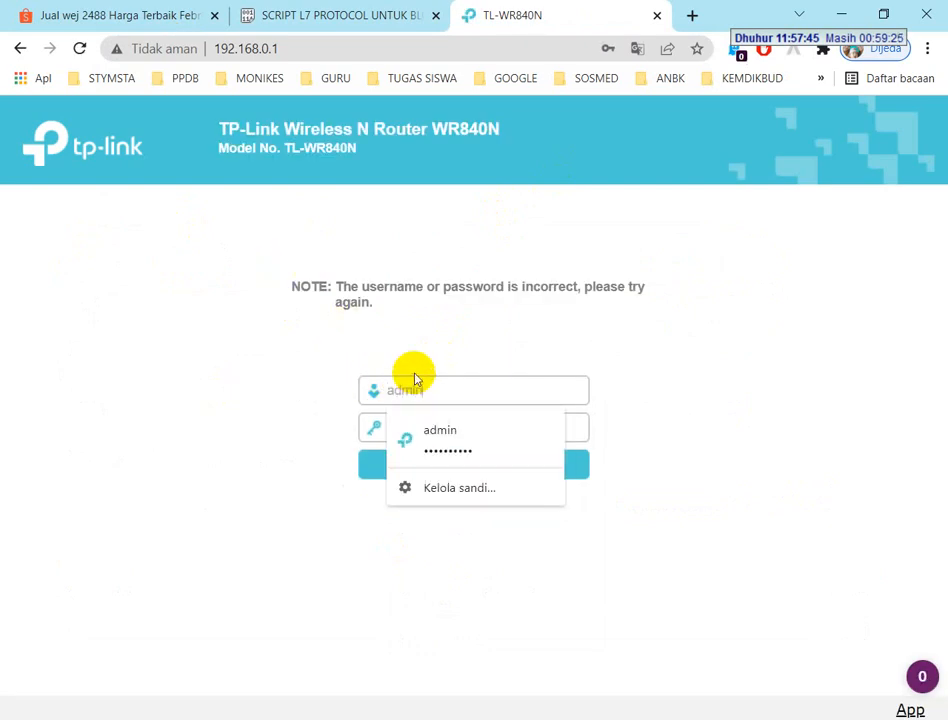
{"action": "key", "text": "Tab"}
{"action": "type", "text": "•"}
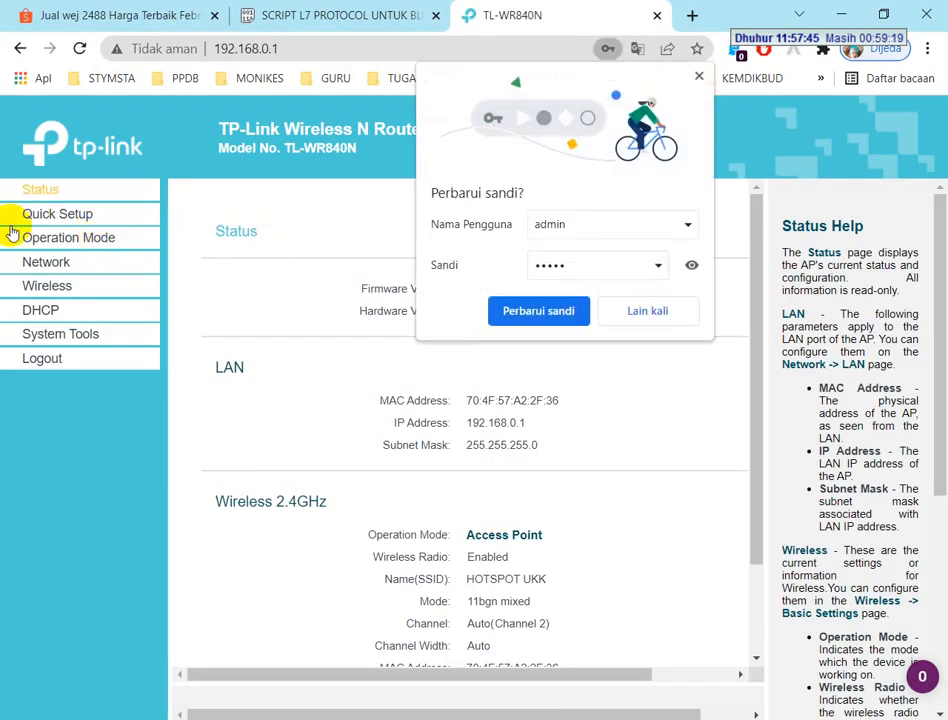
{"action": "left_click", "coordinate": [617, 316]}
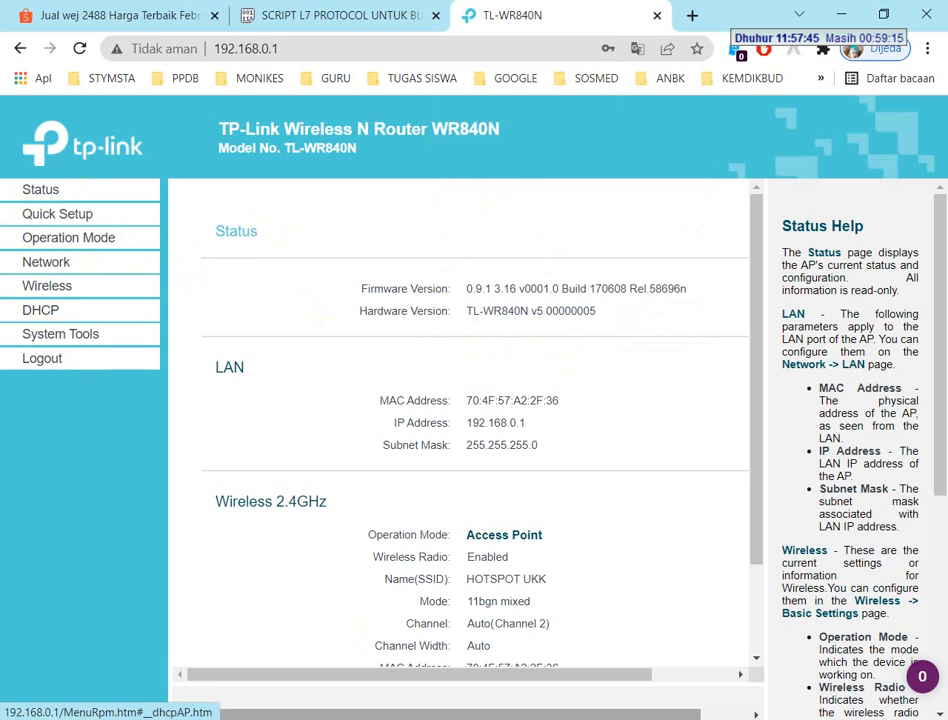
Check the router's operation mode, wireless name, wireless security, DHCP and LAN settings against the WIFI ROUTER requirements in the exam PDF
{"action": "key", "text": "alt+Tab"}
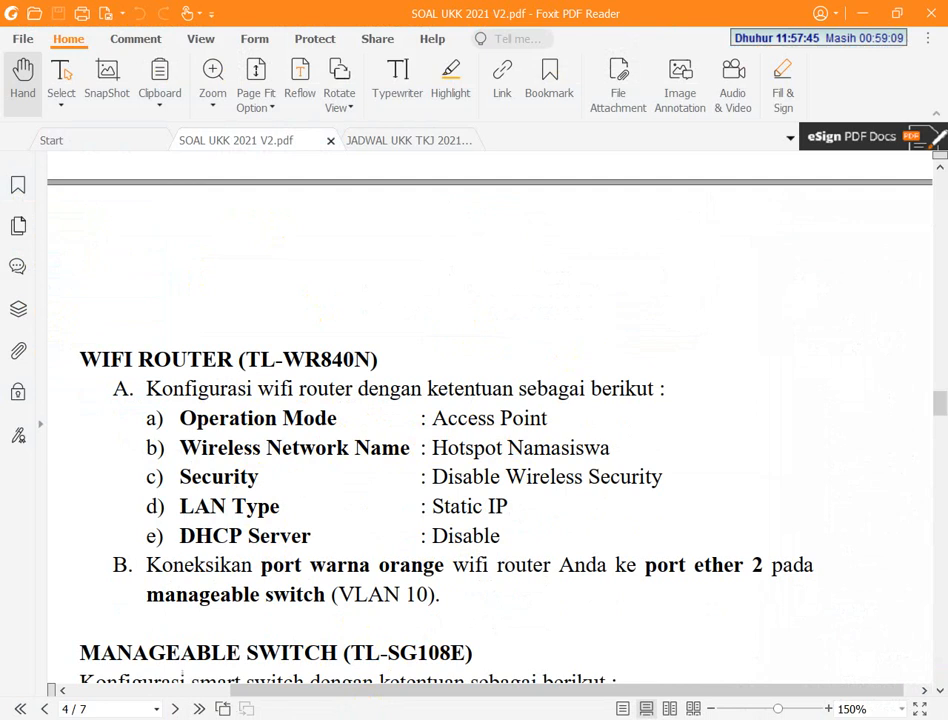
{"action": "key", "text": "alt+Tab"}
{"action": "left_click", "coordinate": [72, 239]}
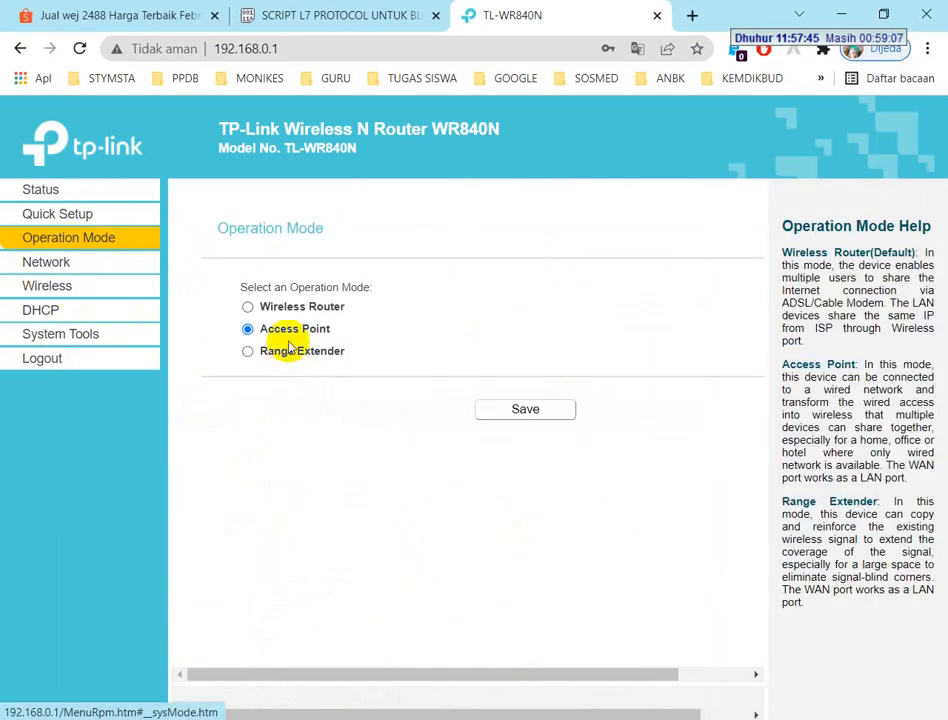
{"action": "left_click", "coordinate": [60, 286]}
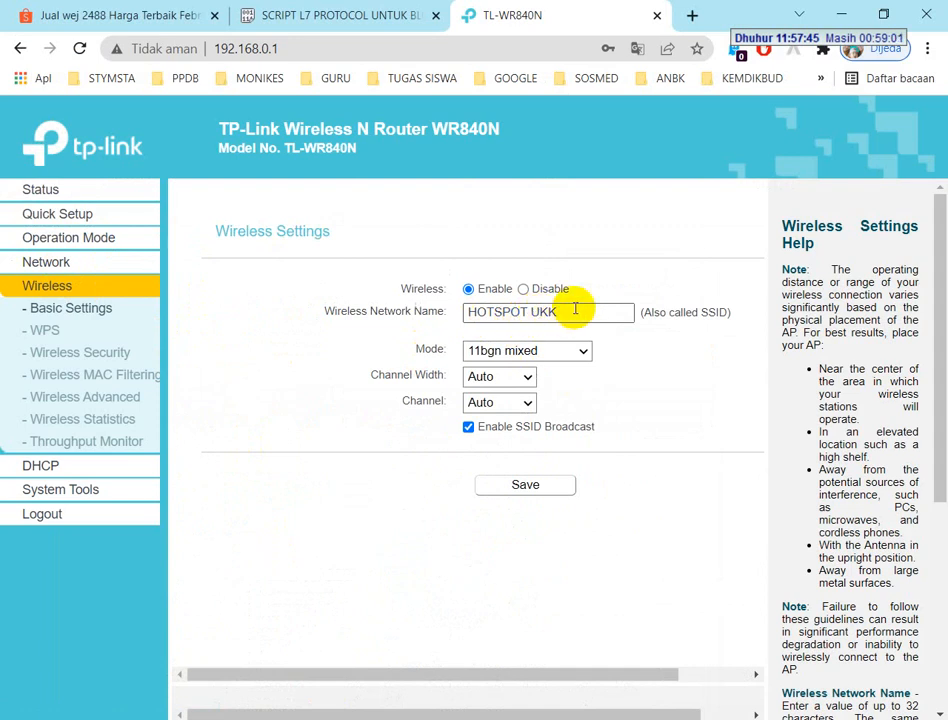
{"action": "left_click", "coordinate": [88, 358]}
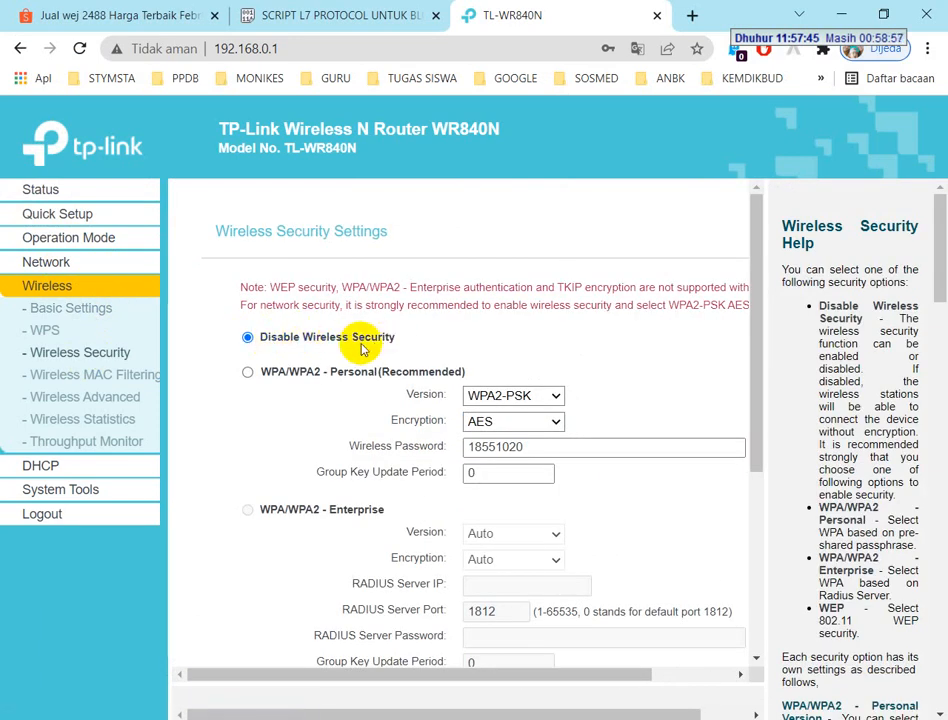
{"action": "left_click", "coordinate": [20, 465]}
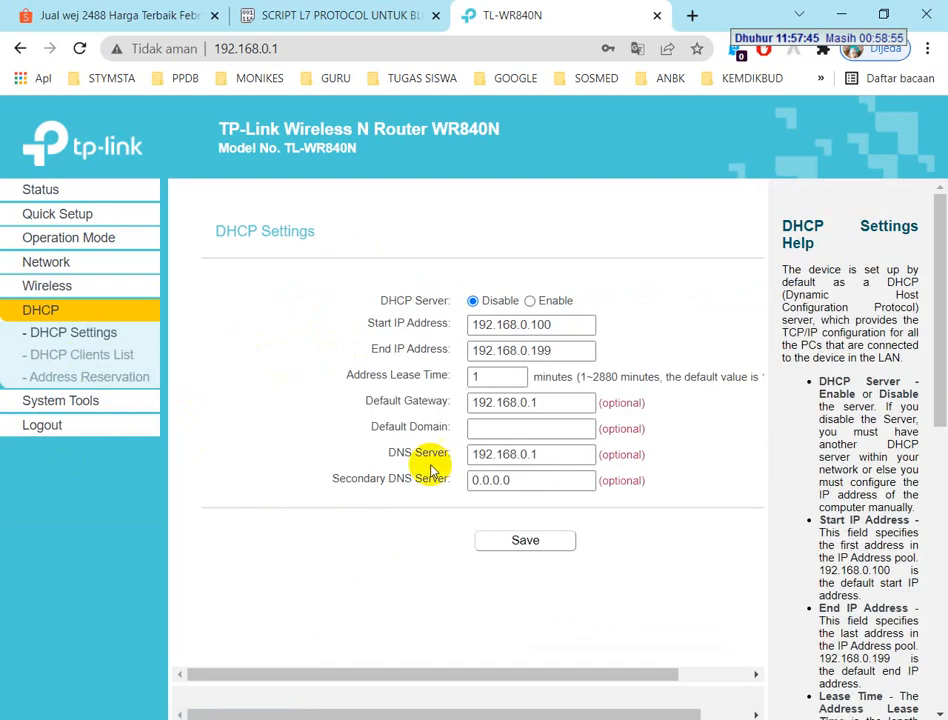
{"action": "left_click", "coordinate": [49, 266]}
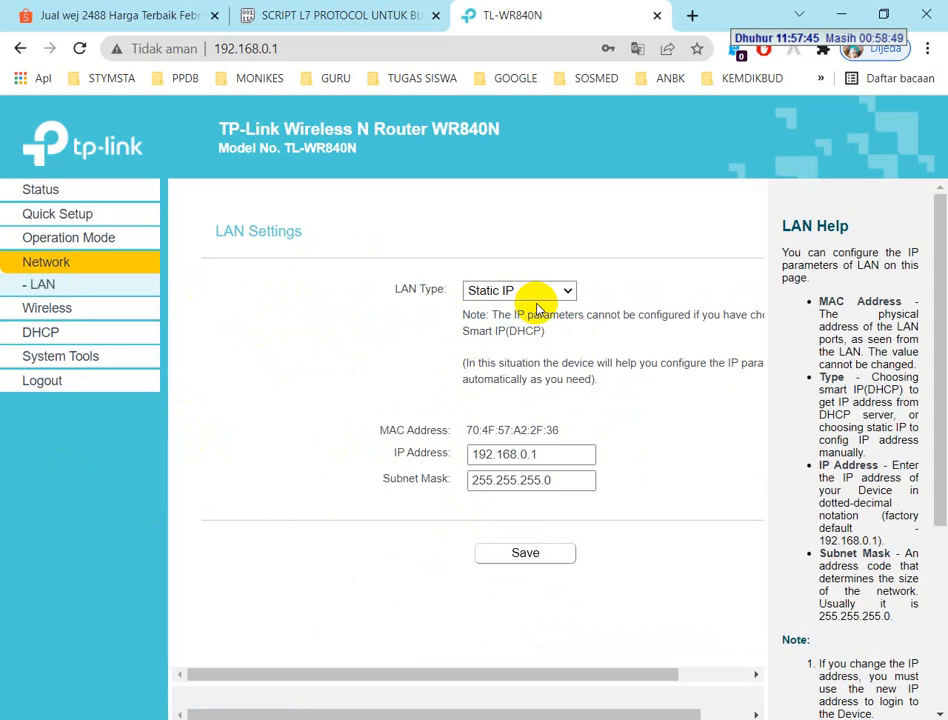
{"action": "key", "text": "alt+Tab"}
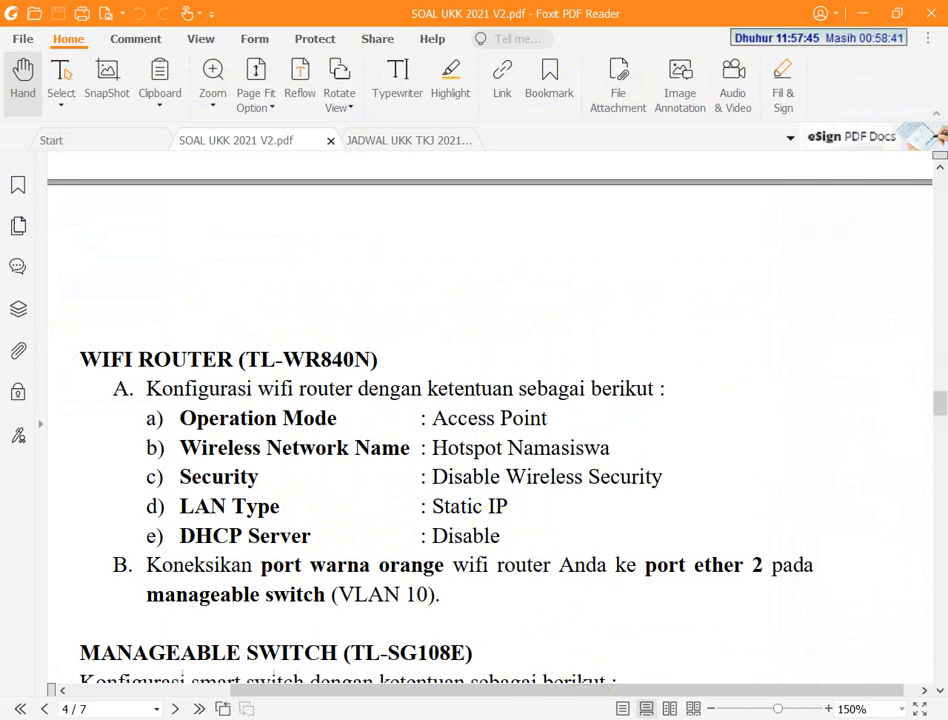
Set the Ethernet adapter's IPv4 properties to obtain the IP address and DNS server address automatically, accepting both dialogs
{"action": "left_click", "coordinate": [275, 716]}
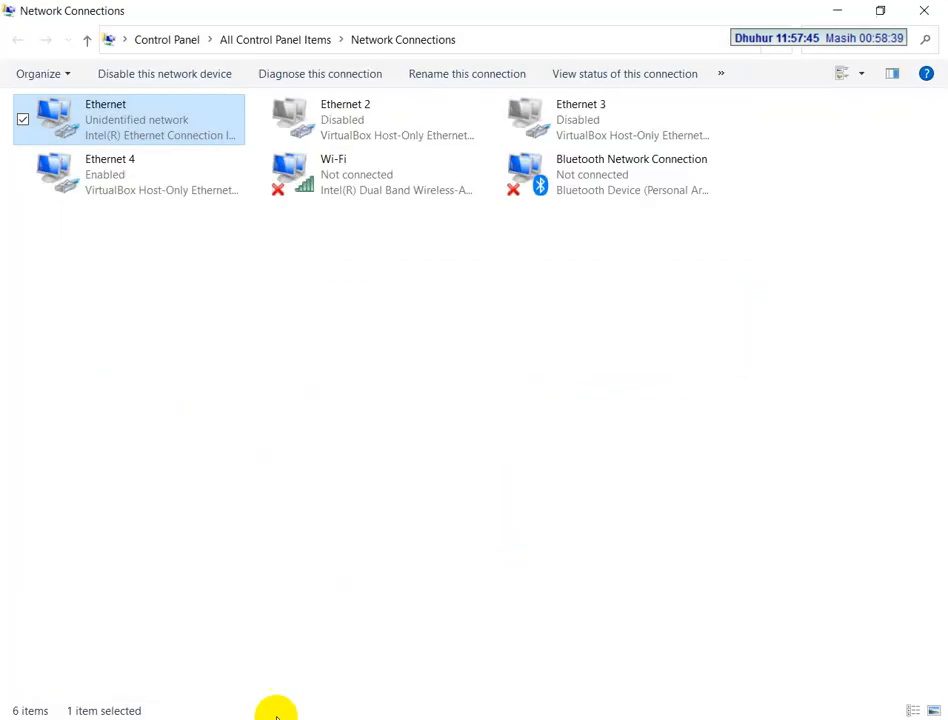
{"action": "right_click", "coordinate": [158, 126]}
{"action": "left_click", "coordinate": [208, 296]}
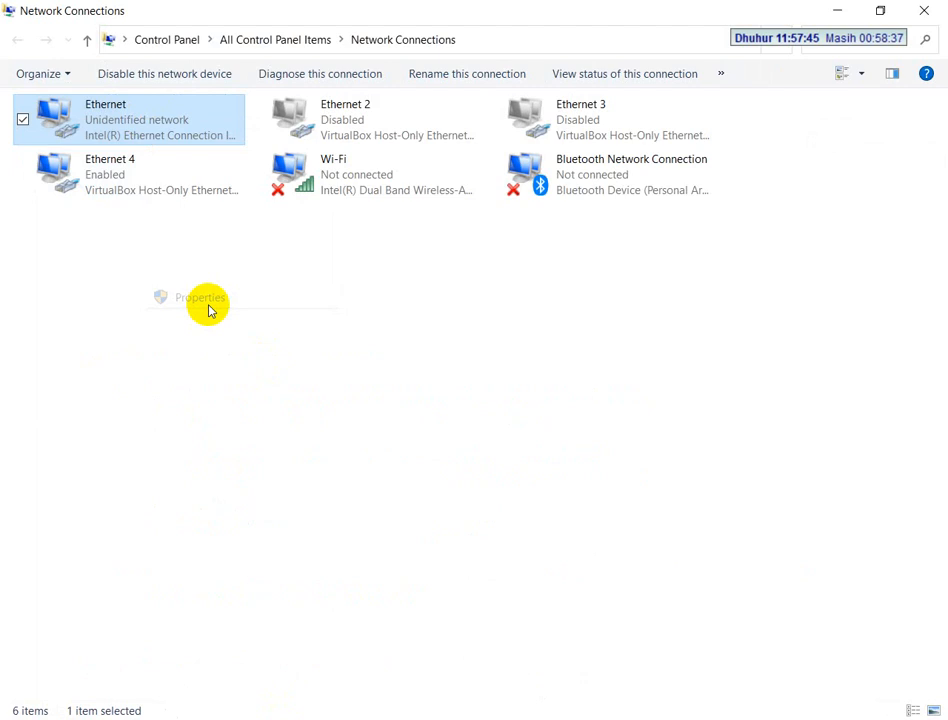
{"action": "double_click", "coordinate": [203, 335]}
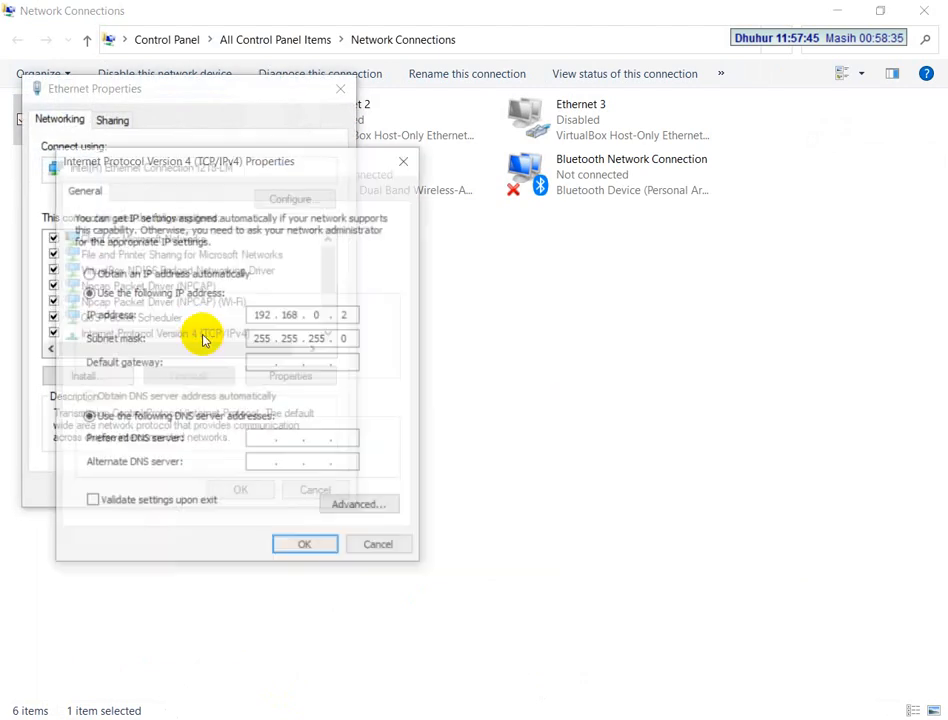
{"action": "left_click", "coordinate": [165, 273]}
{"action": "left_click", "coordinate": [166, 397]}
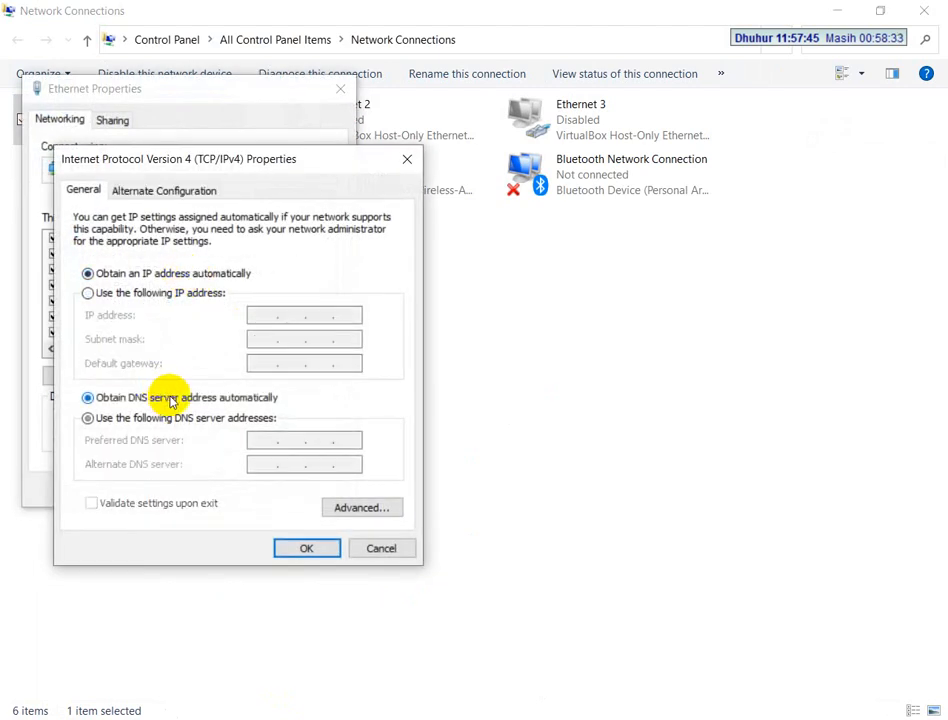
{"action": "left_click", "coordinate": [307, 550]}
{"action": "left_click", "coordinate": [243, 489]}
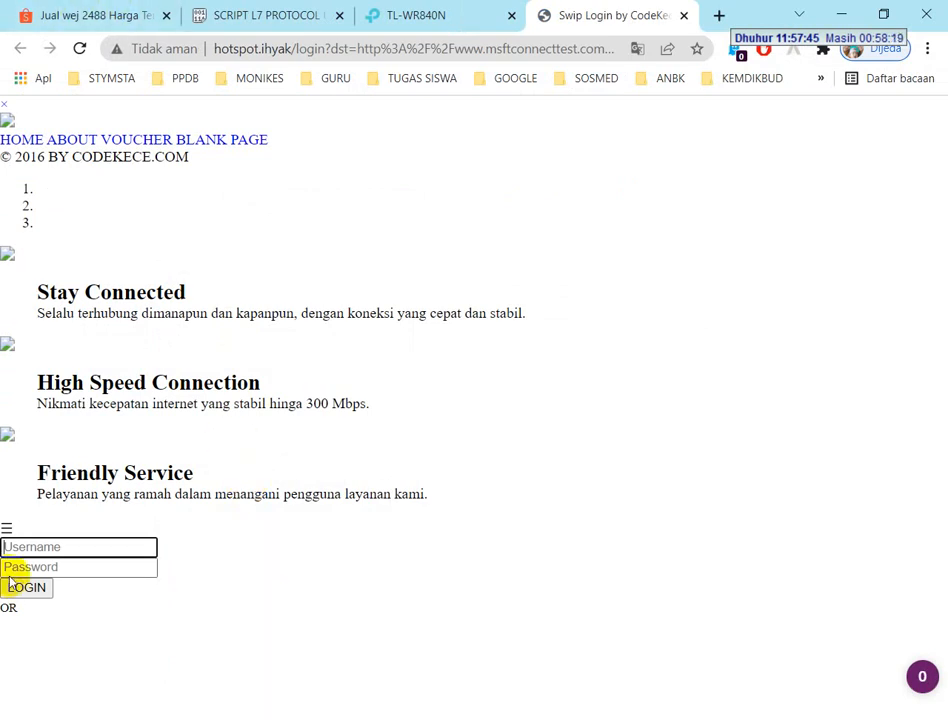
Review the Ethernet adapter's status and network connection details in Network Connections, closing both dialogs
{"action": "left_click", "coordinate": [277, 717]}
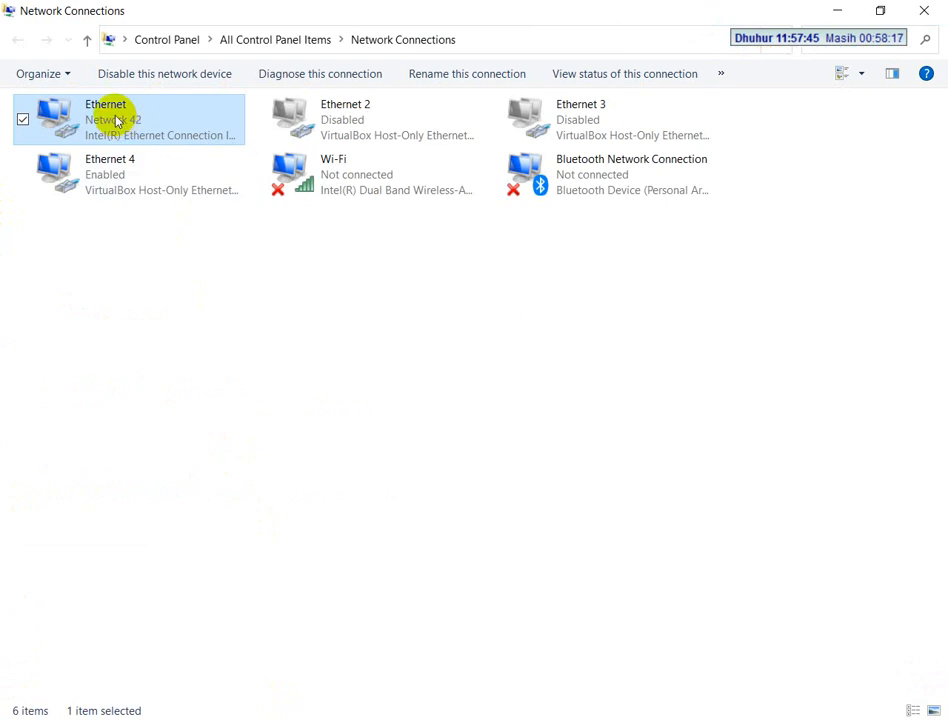
{"action": "right_click", "coordinate": [120, 117]}
{"action": "left_click", "coordinate": [55, 281]}
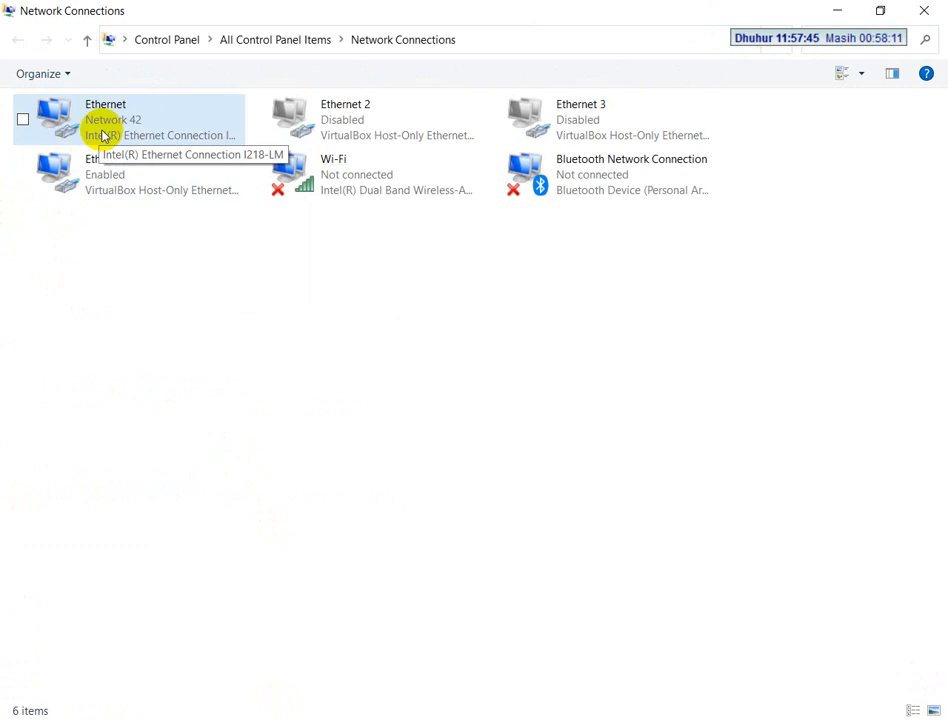
{"action": "right_click", "coordinate": [125, 143]}
{"action": "left_click", "coordinate": [140, 178]}
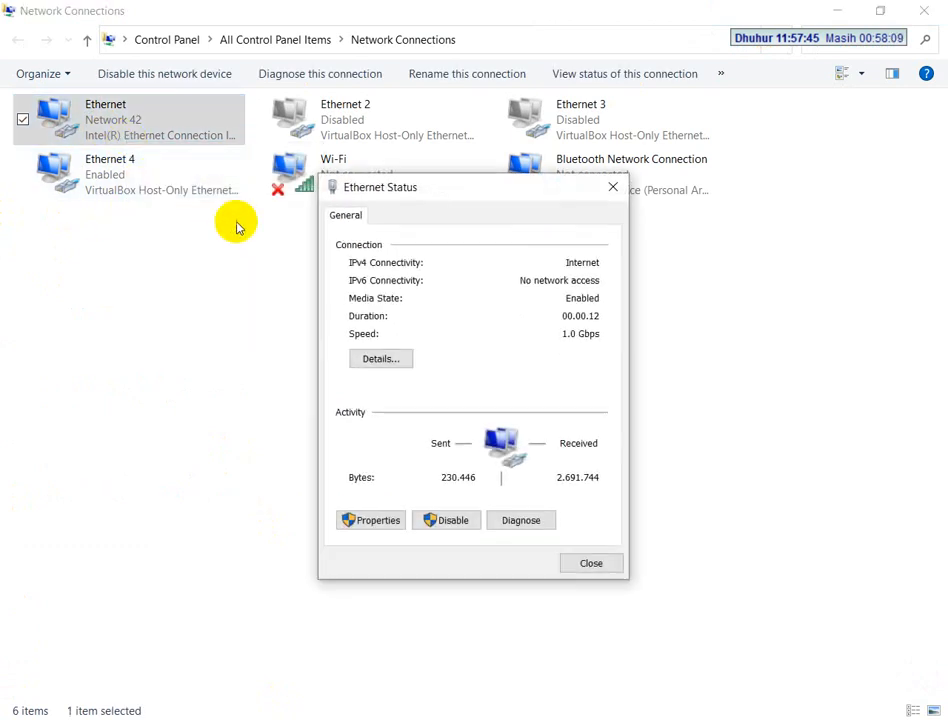
{"action": "left_click", "coordinate": [385, 358]}
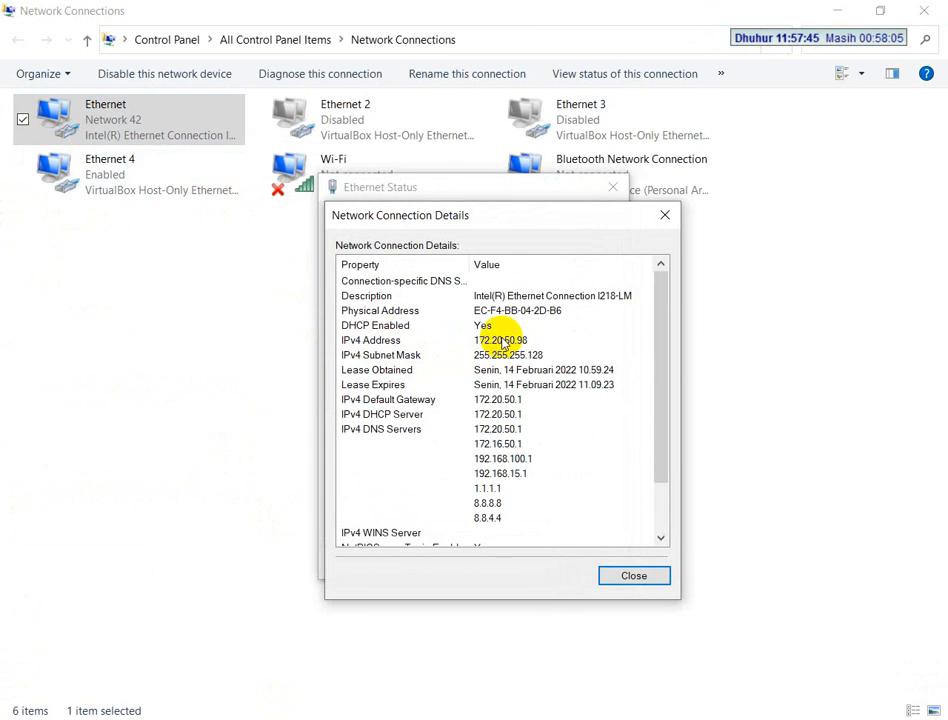
{"action": "left_click", "coordinate": [662, 215]}
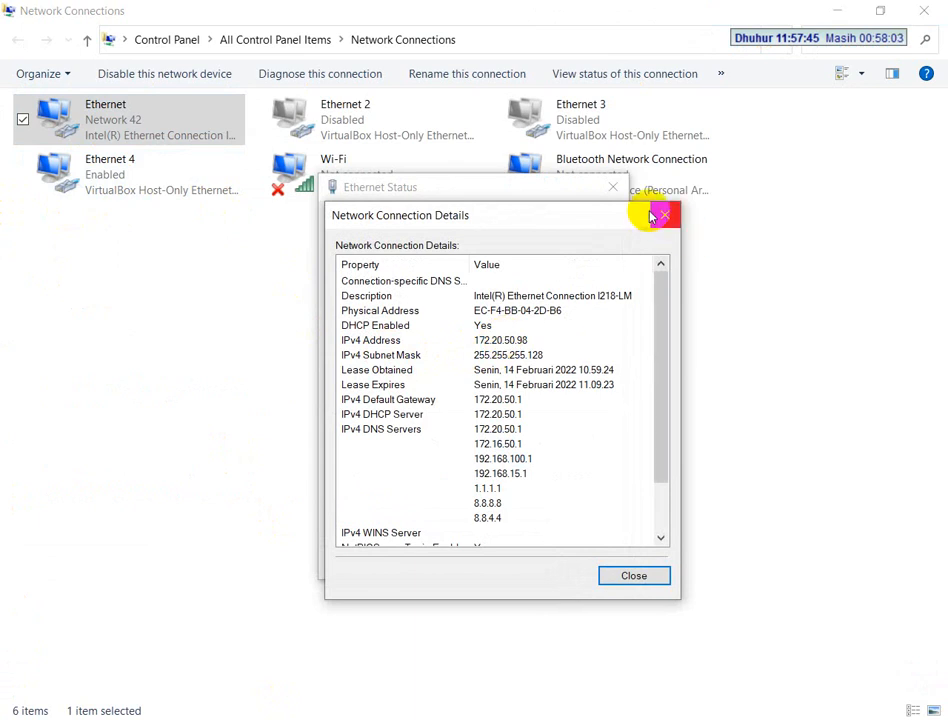
{"action": "left_click", "coordinate": [612, 188]}
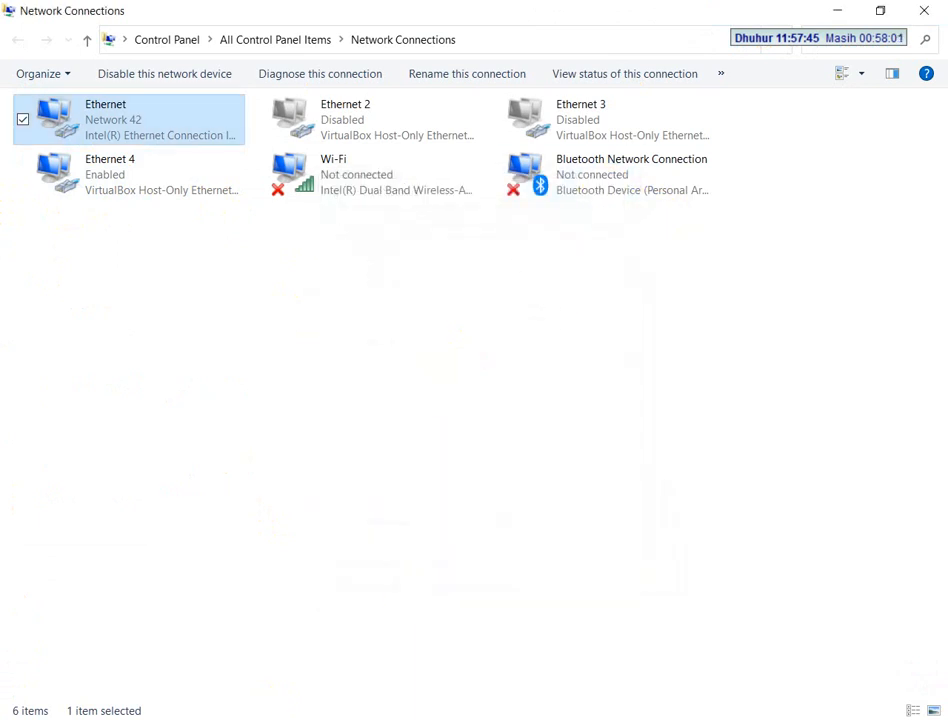
Read the MANAGEABLE SWITCH (TL-SG108E) port and VLAN requirements in the exam PDF
{"action": "left_click", "coordinate": [385, 718]}
{"action": "scroll", "coordinate": [368, 494], "scroll_direction": "down", "scroll_amount": 2}
{"action": "scroll", "coordinate": [368, 494], "scroll_direction": "down", "scroll_amount": 3}
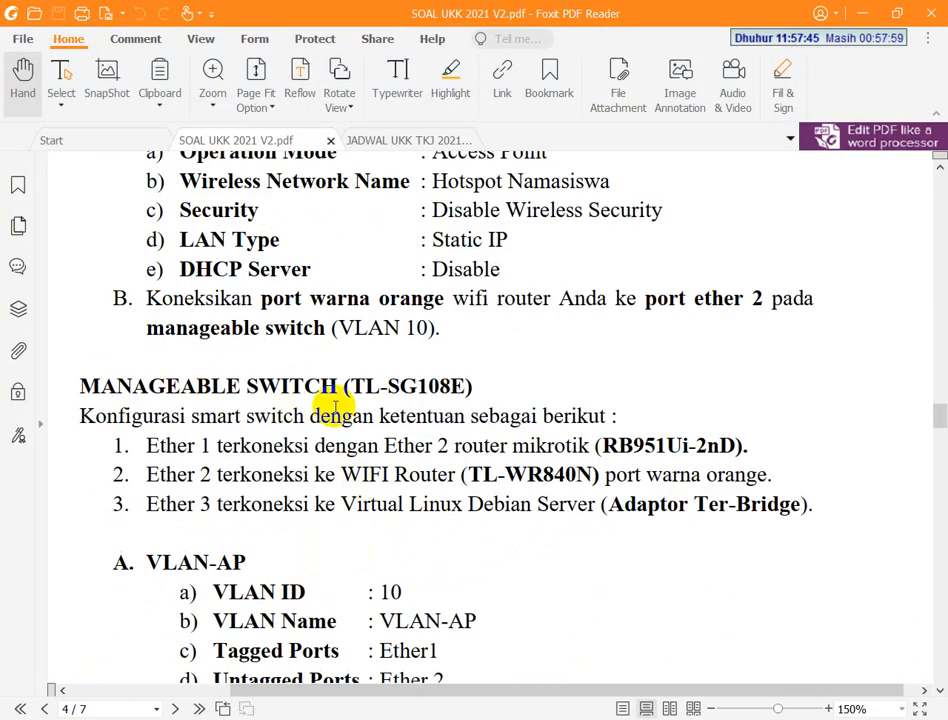
{"action": "scroll", "coordinate": [342, 404], "scroll_direction": "down", "scroll_amount": 3}
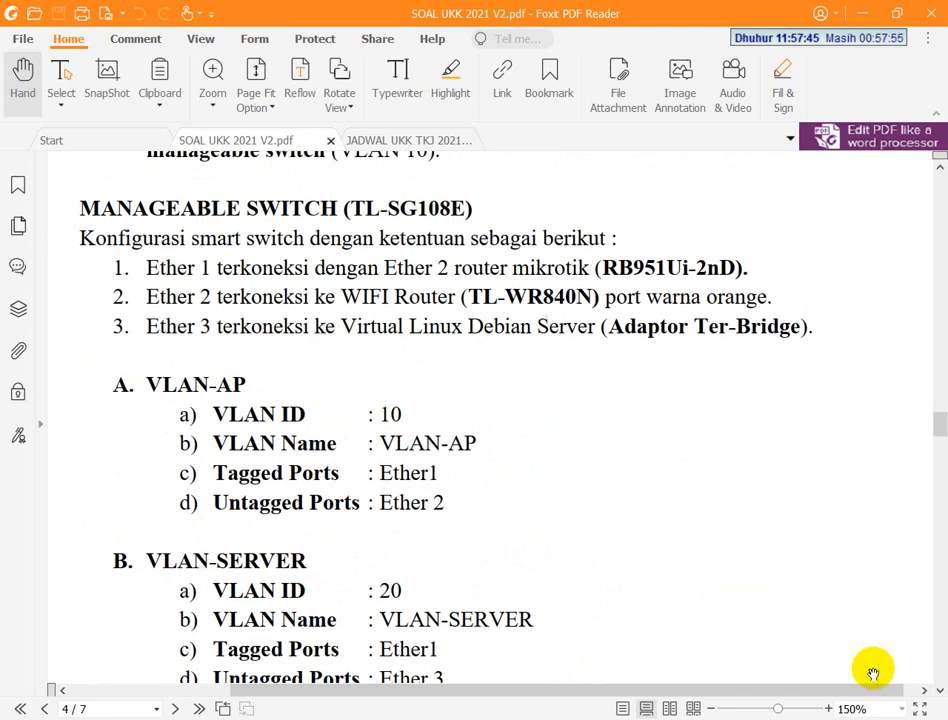
Launch the Easy Smart Configuration utility from the desktop and inspect the discovered TL-SG108E's IP settings, cancelling the dialog
{"action": "left_click", "coordinate": [946, 718]}
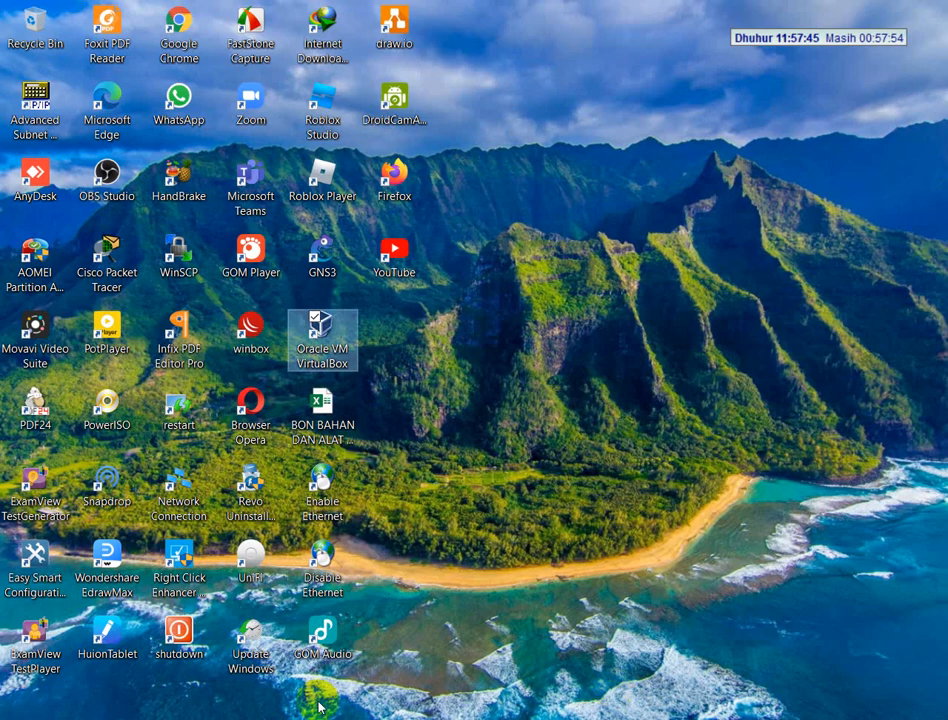
{"action": "left_click", "coordinate": [48, 588]}
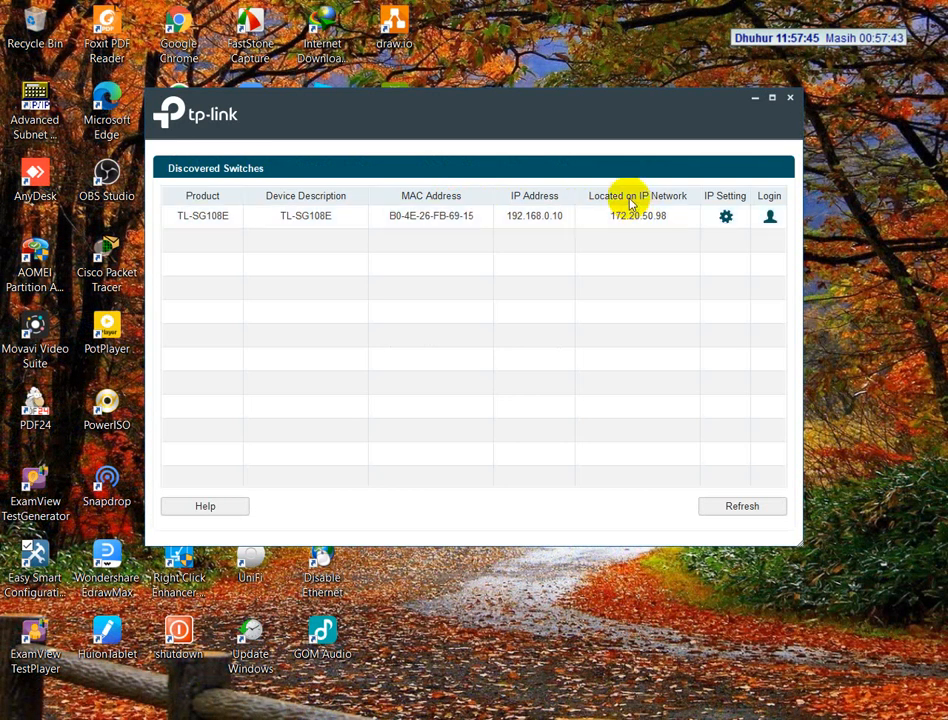
{"action": "left_click", "coordinate": [727, 220]}
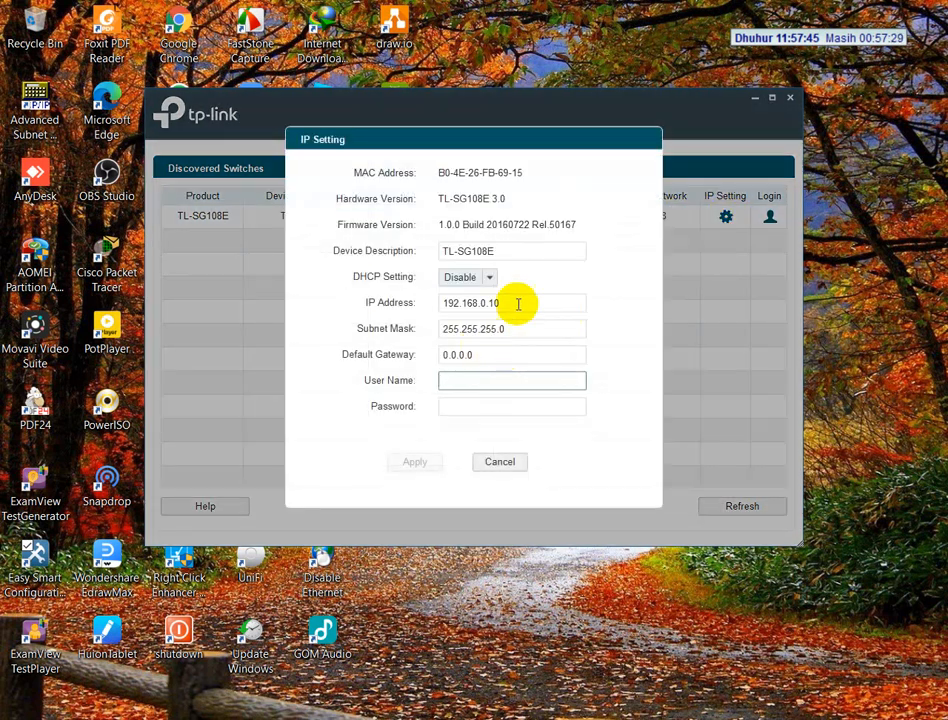
{"action": "left_click", "coordinate": [519, 303]}
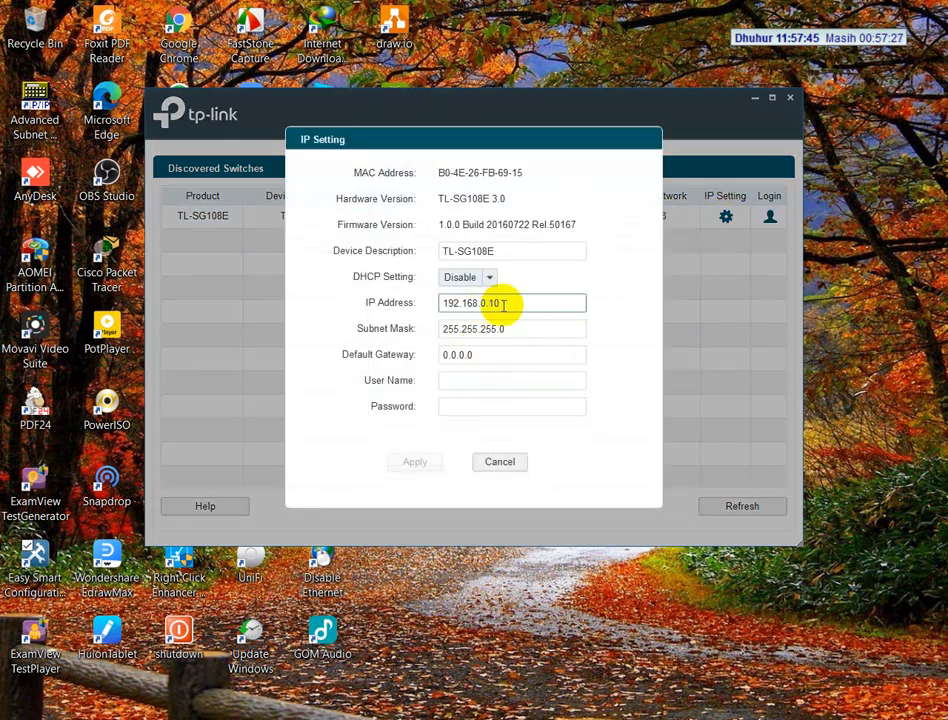
{"action": "left_click", "coordinate": [489, 381]}
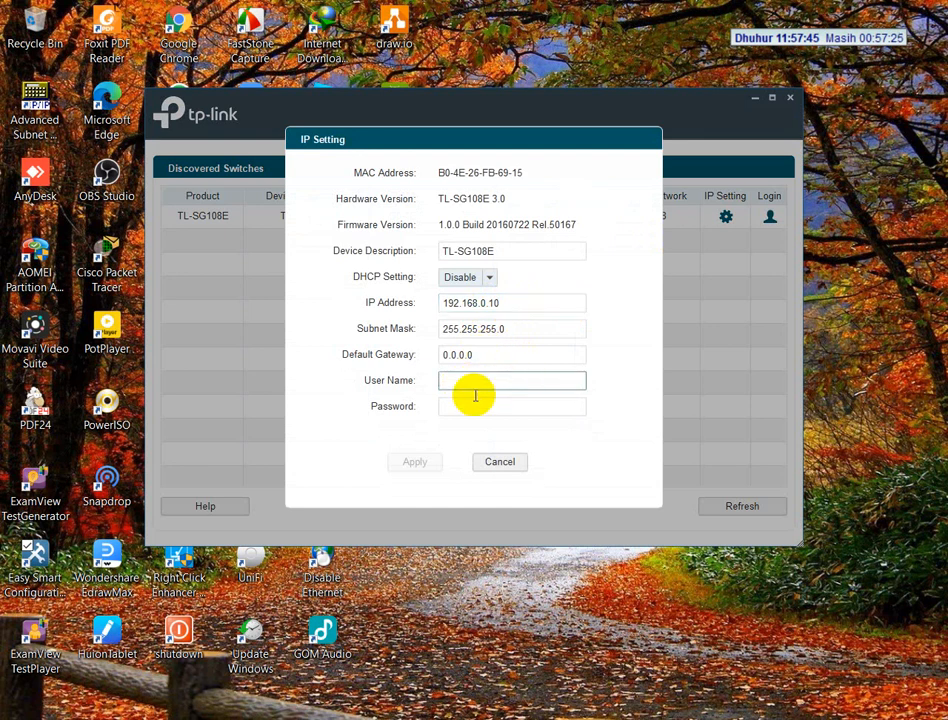
{"action": "left_click", "coordinate": [506, 462]}
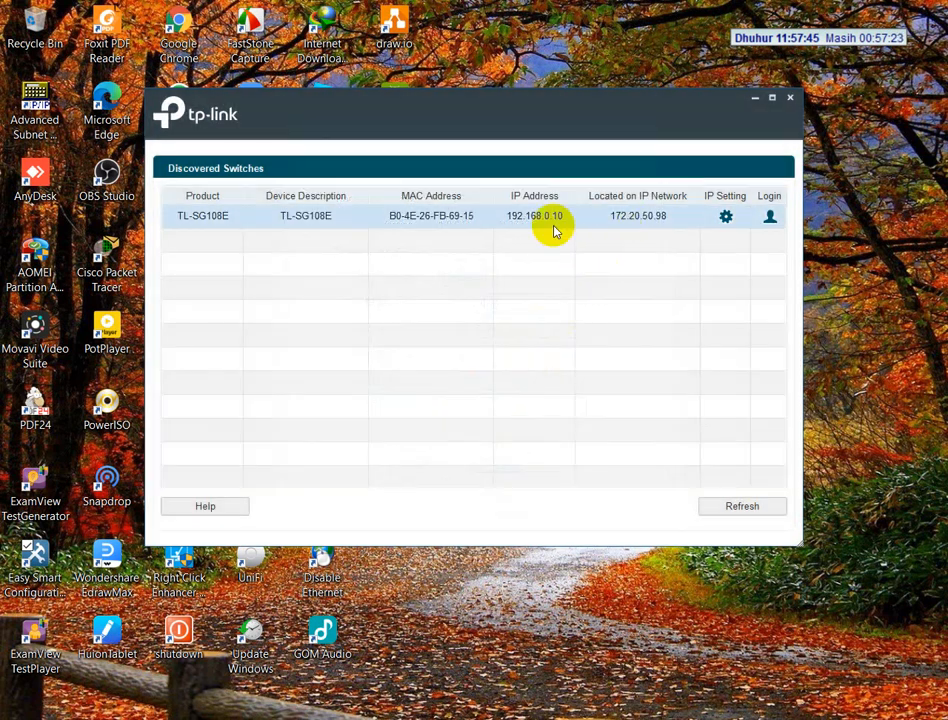
Log in to the discovered TL-SG108E switch as admin, entering the account password
{"action": "left_click", "coordinate": [770, 218]}
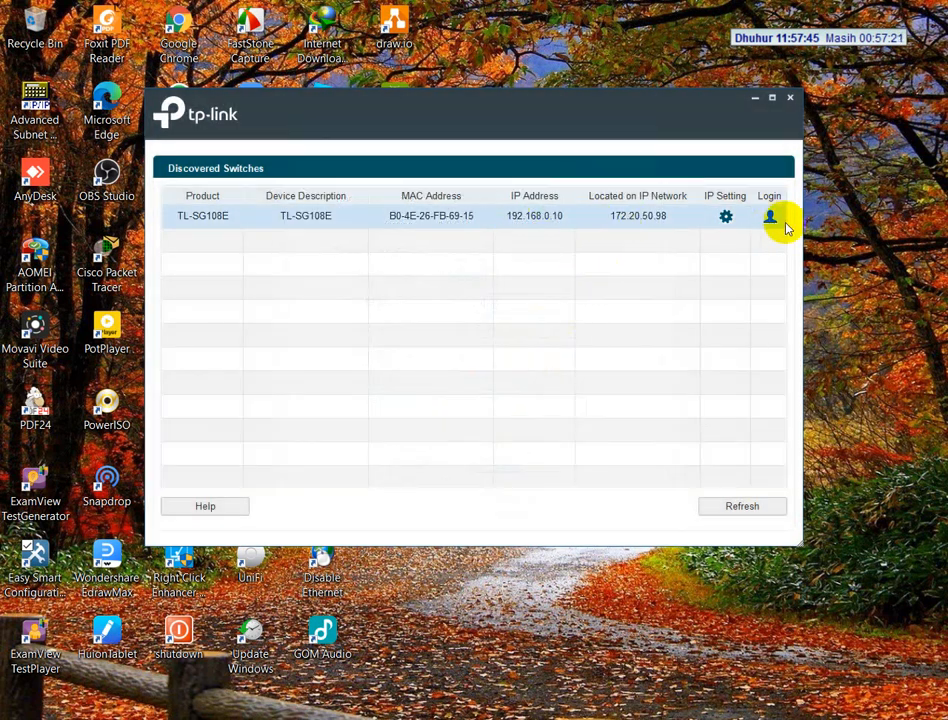
{"action": "type", "text": "admi"}
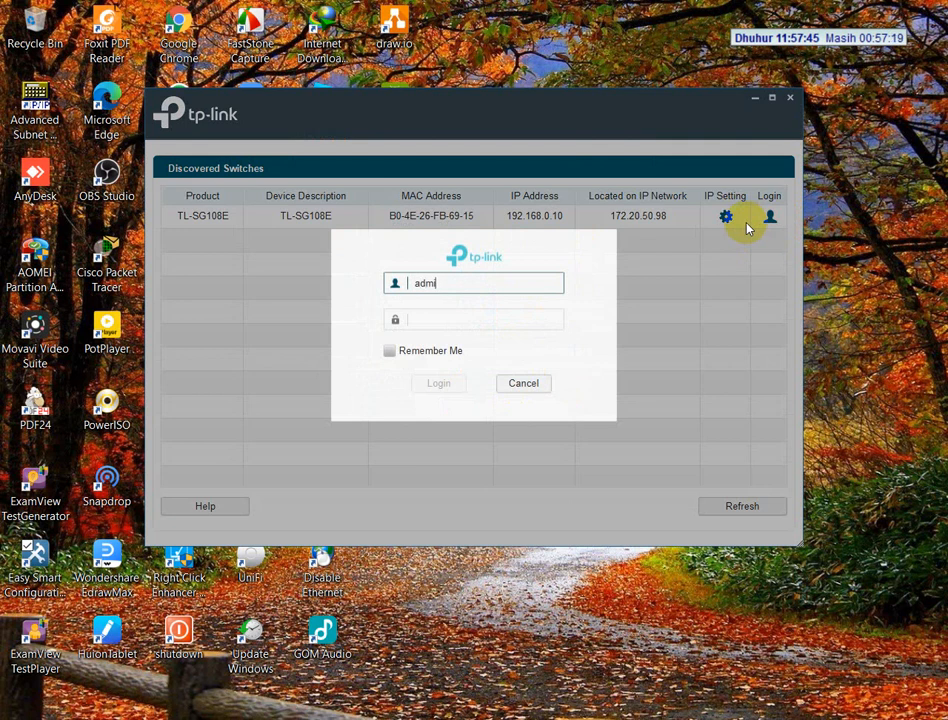
{"action": "type", "text": "n"}
{"action": "key", "text": "Tab"}
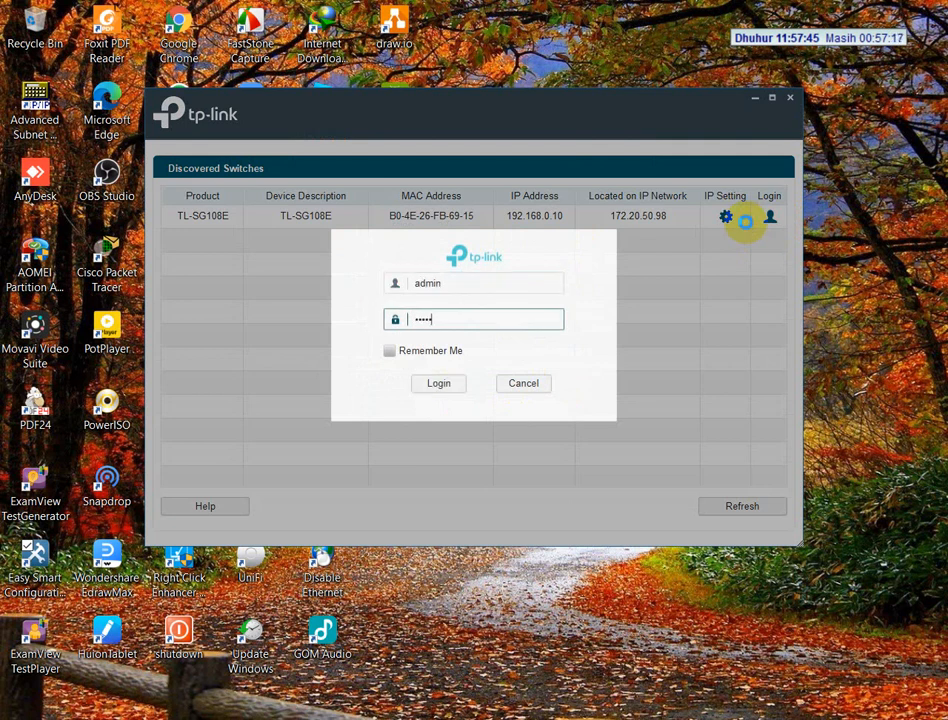
{"action": "key", "text": "Return"}
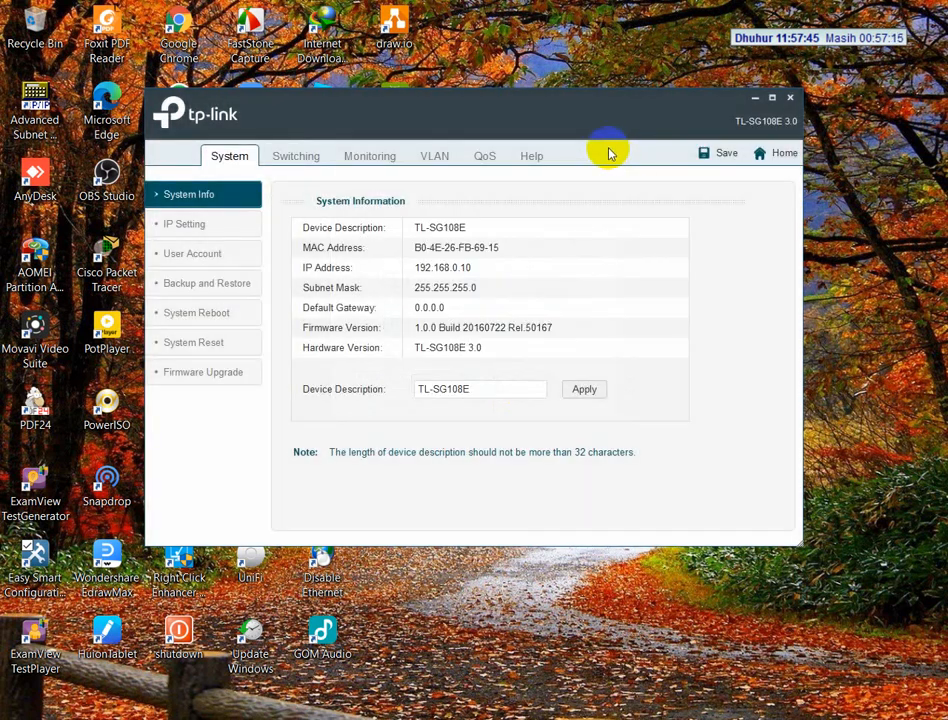
Review the switch's 802.1Q VLAN settings for VLAN 10 (AP) and VLAN 20 (SERVER), maximizing the utility window
{"action": "left_click", "coordinate": [435, 158]}
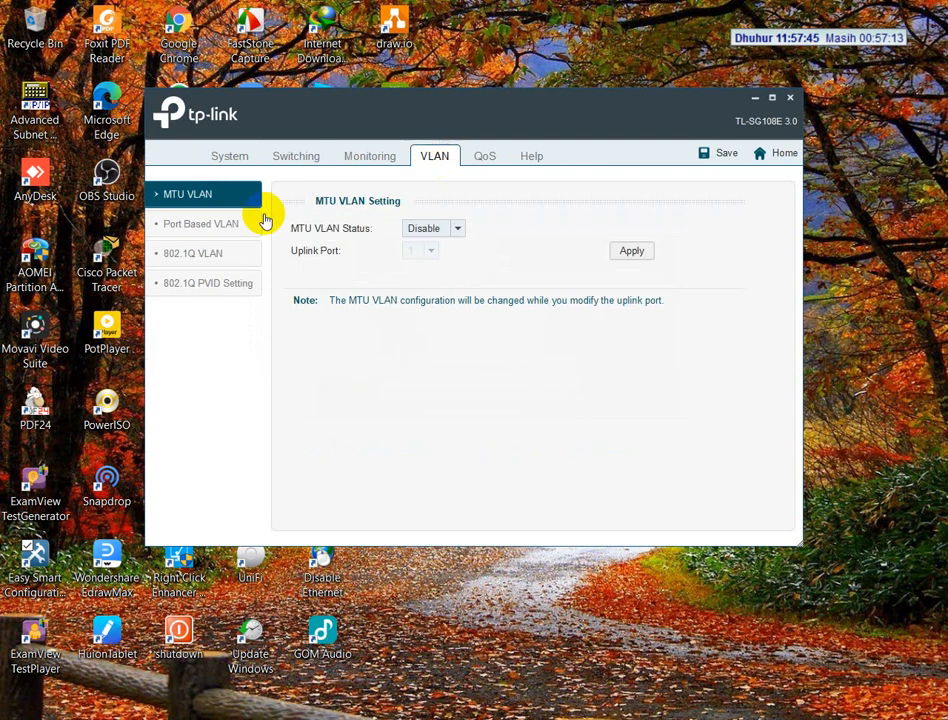
{"action": "left_click", "coordinate": [194, 258]}
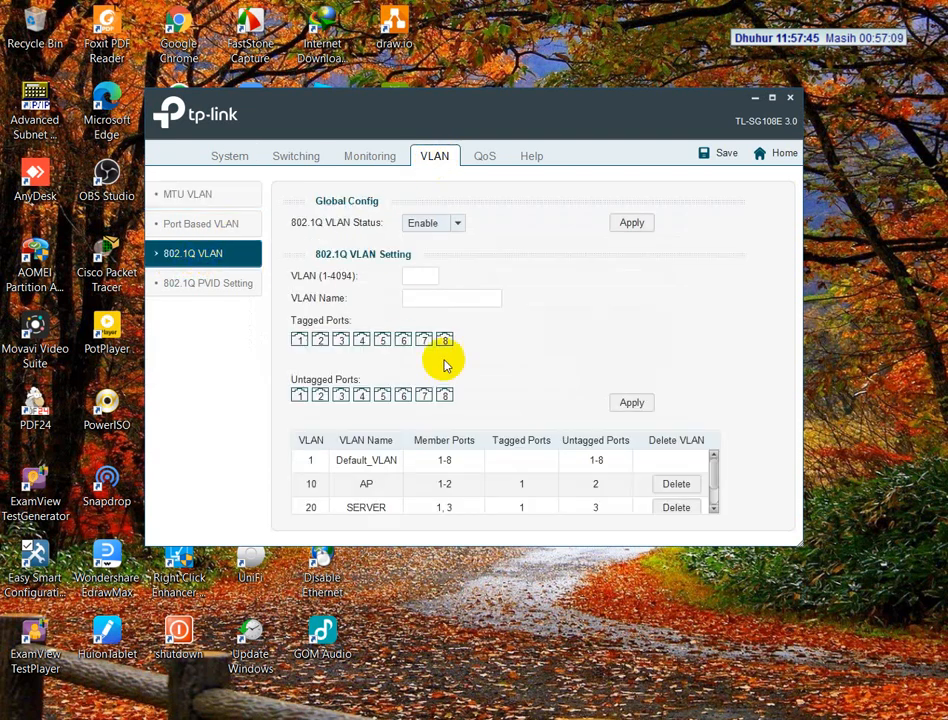
{"action": "left_click", "coordinate": [386, 482]}
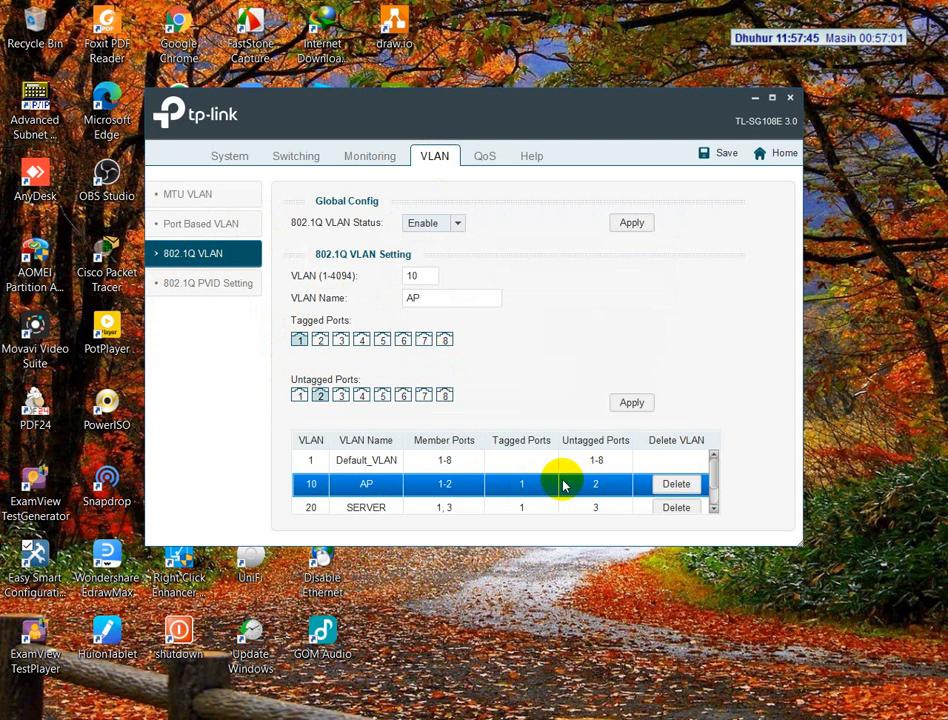
{"action": "left_click", "coordinate": [409, 507]}
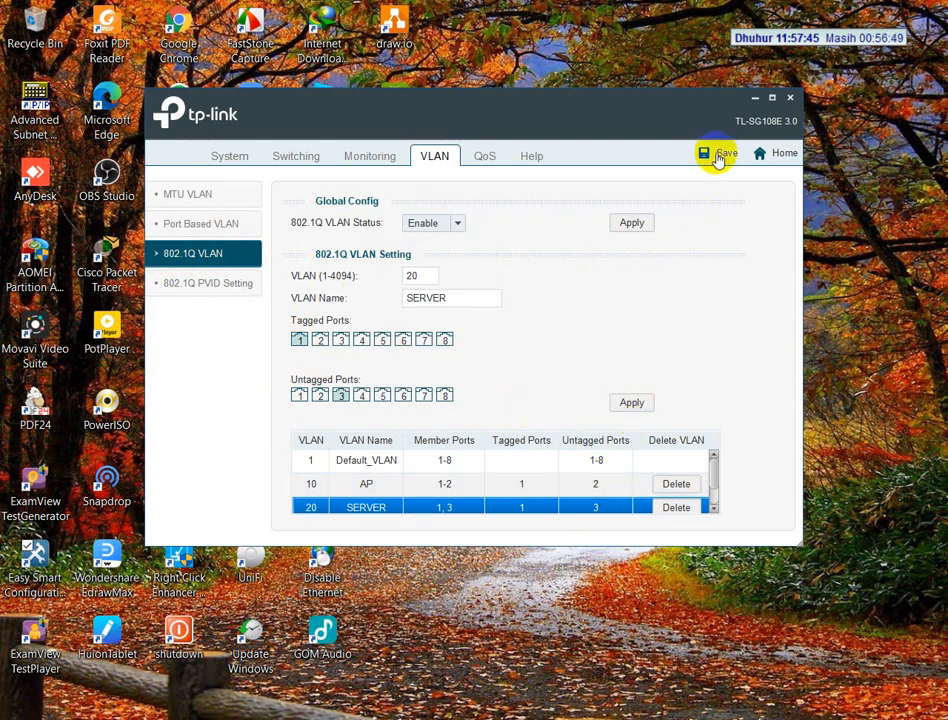
{"action": "left_click", "coordinate": [772, 97]}
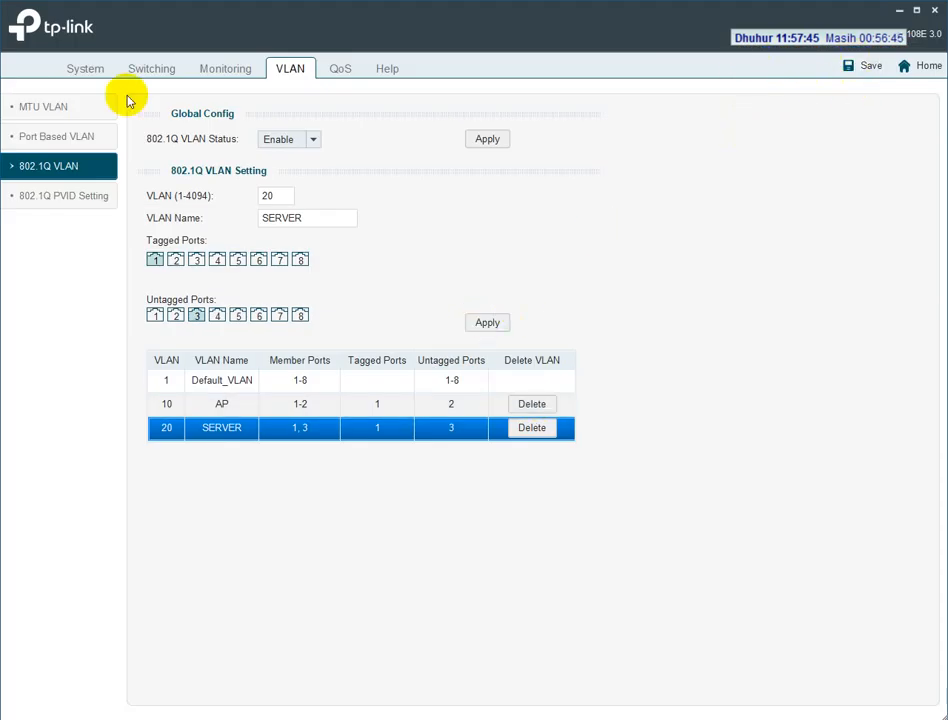
Check the 802.1Q PVID settings of port 2 and port 3
{"action": "left_click", "coordinate": [41, 203]}
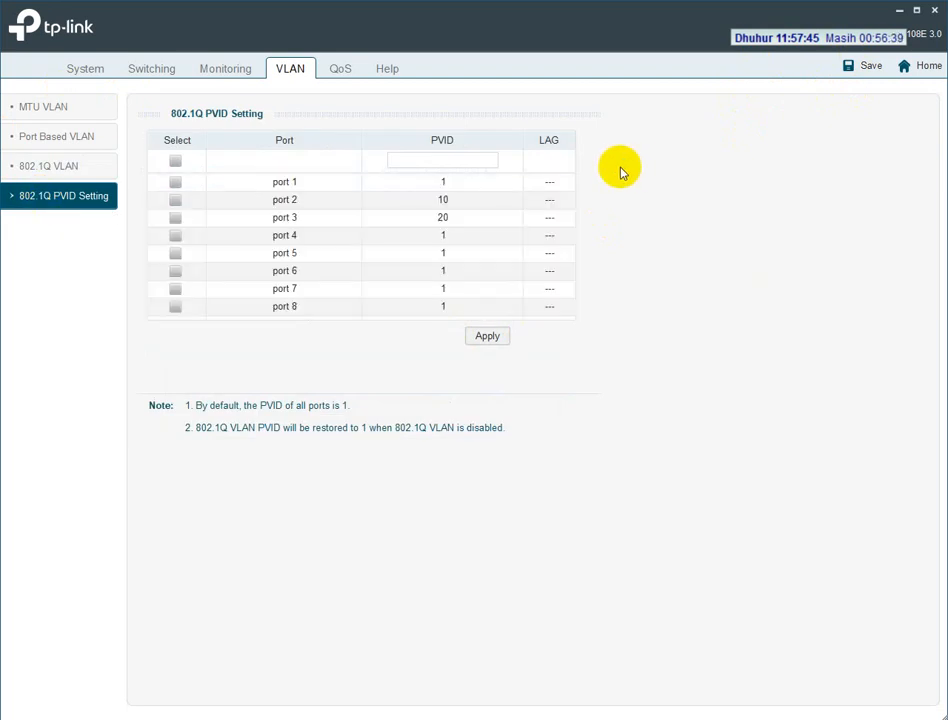
{"action": "left_click", "coordinate": [400, 199]}
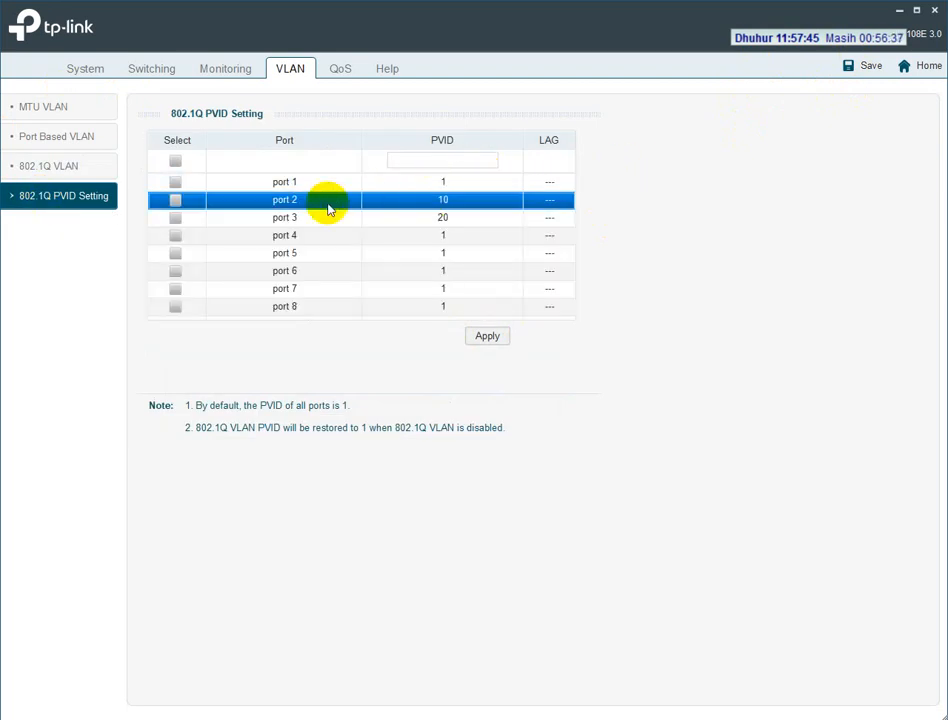
{"action": "left_click", "coordinate": [451, 216]}
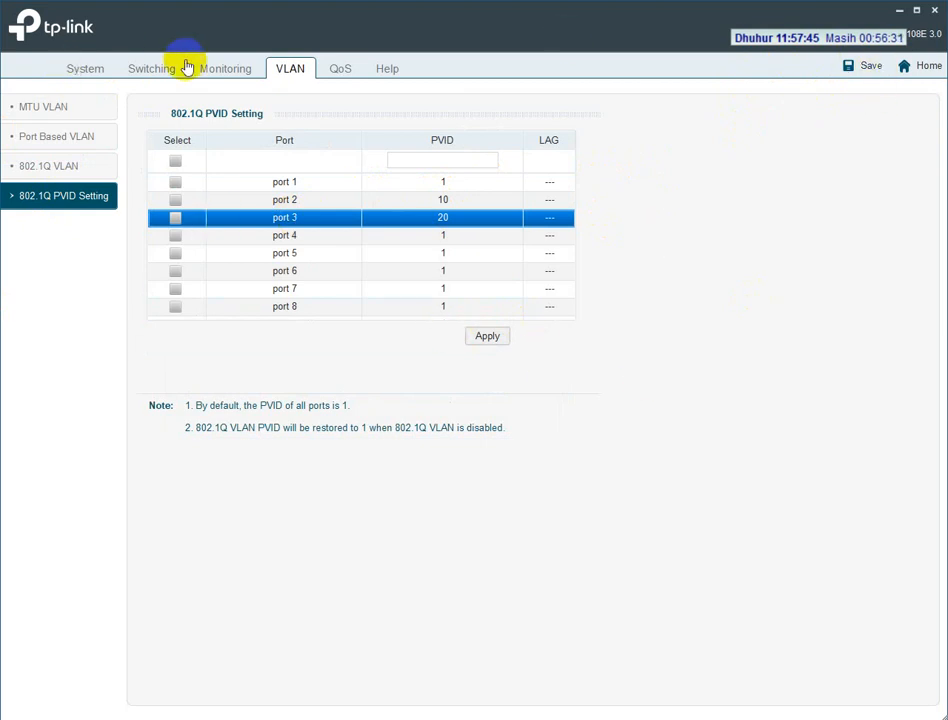
View the switch's System Reboot page without rebooting, and close the configuration utility
{"action": "left_click", "coordinate": [82, 68]}
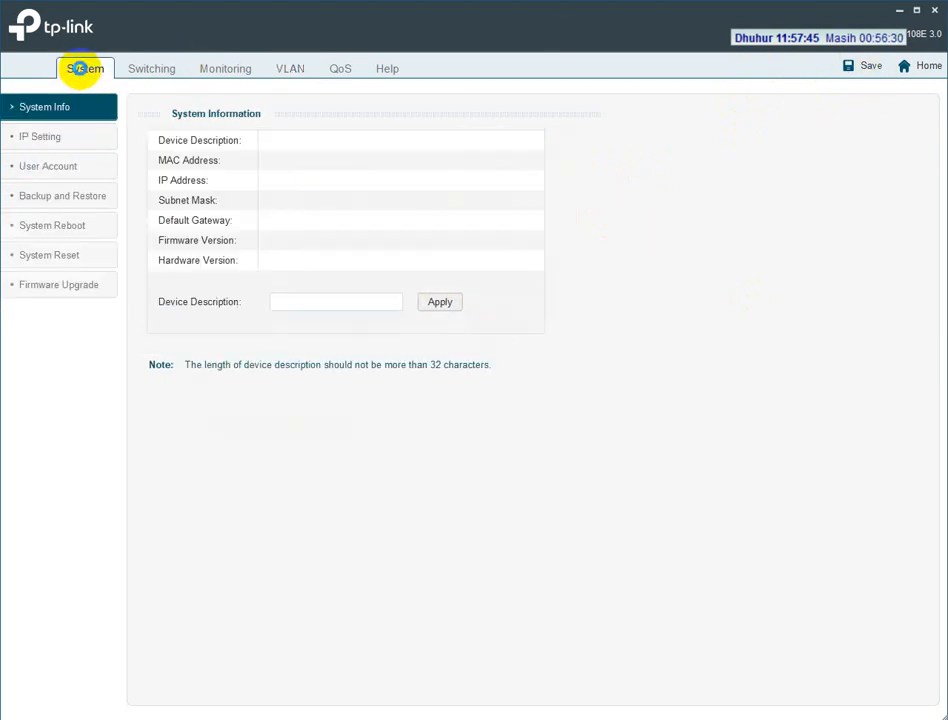
{"action": "left_click", "coordinate": [68, 226]}
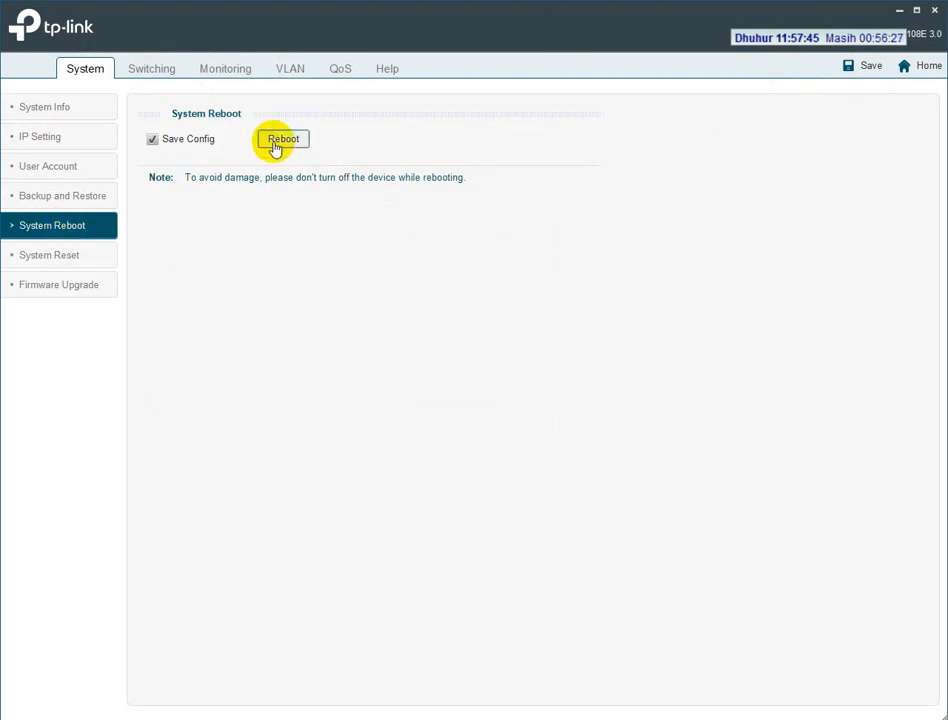
{"action": "left_click", "coordinate": [936, 10]}
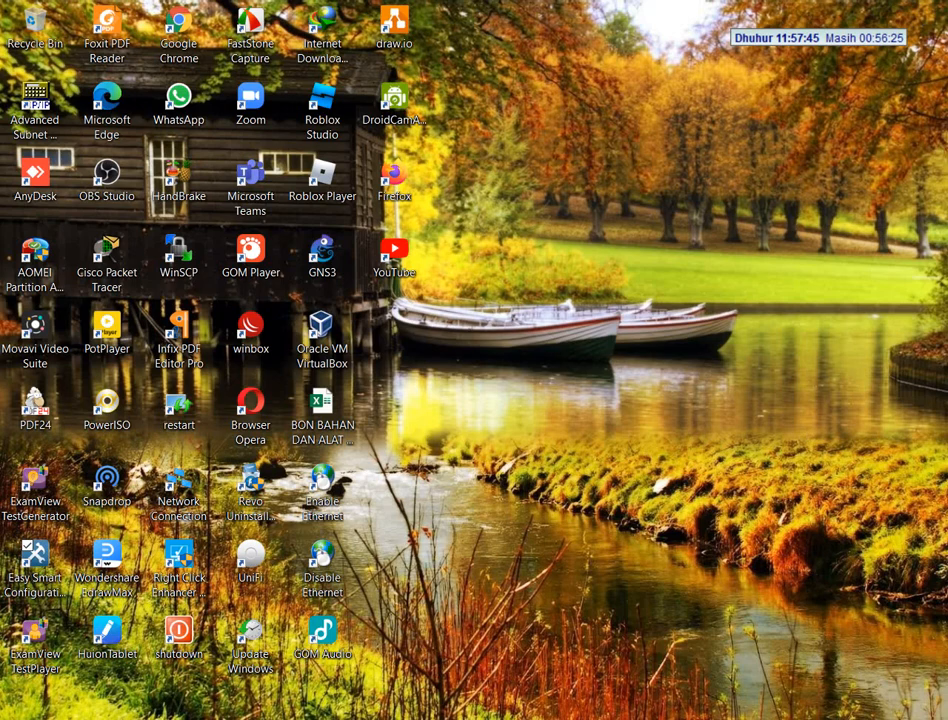
Read the VLAN, PVID and VIRTUAL BOX requirements in the exam PDF and locate the Oracle VM VirtualBox shortcut on the desktop
{"action": "key", "text": "alt+Tab"}
{"action": "scroll", "coordinate": [437, 408], "scroll_direction": "down", "scroll_amount": 2}
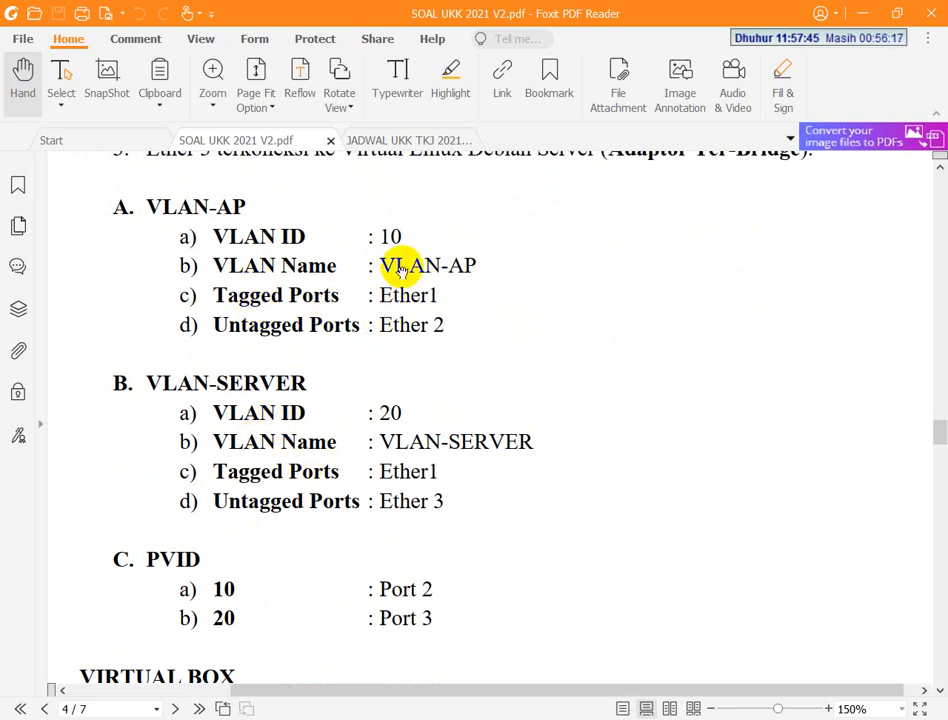
{"action": "scroll", "coordinate": [400, 265], "scroll_direction": "down", "scroll_amount": 2}
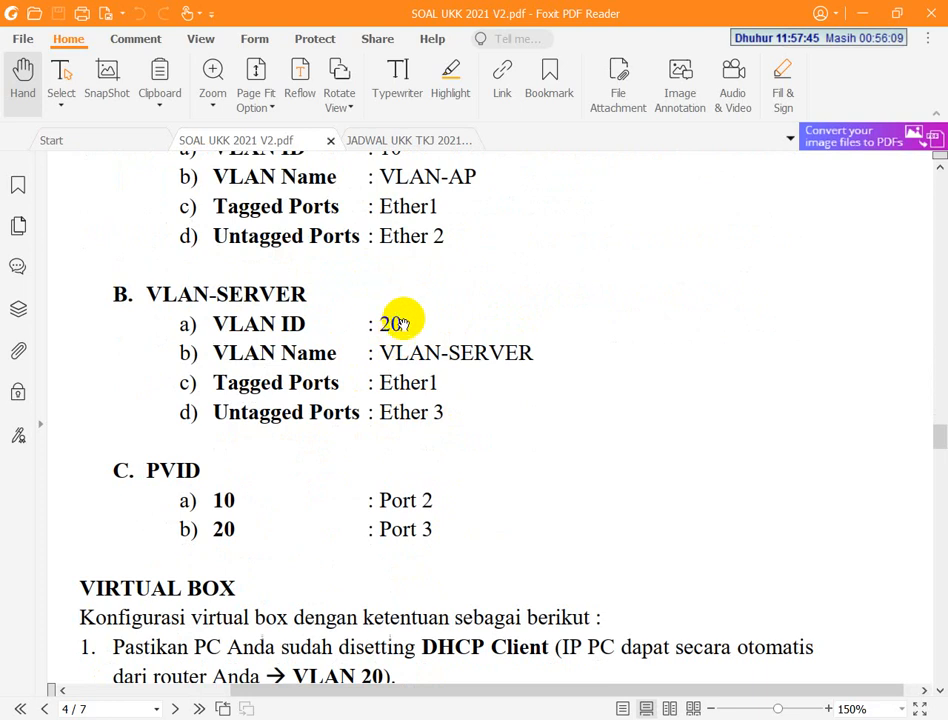
{"action": "scroll", "coordinate": [271, 394], "scroll_direction": "down", "scroll_amount": 3}
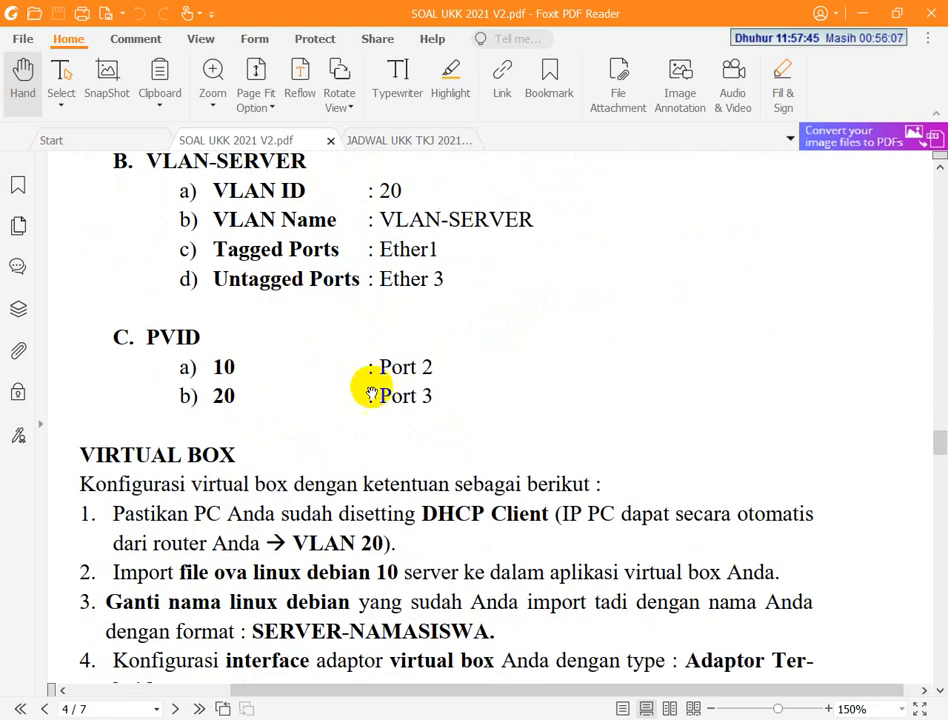
{"action": "scroll", "coordinate": [364, 377], "scroll_direction": "down", "scroll_amount": 3}
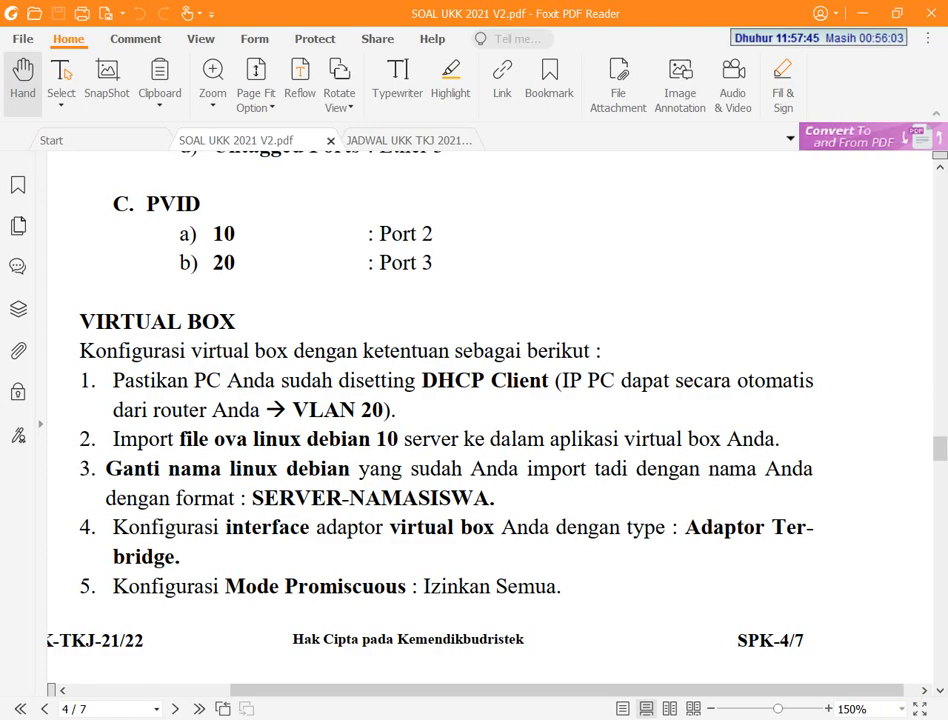
{"action": "key", "text": "super+d"}
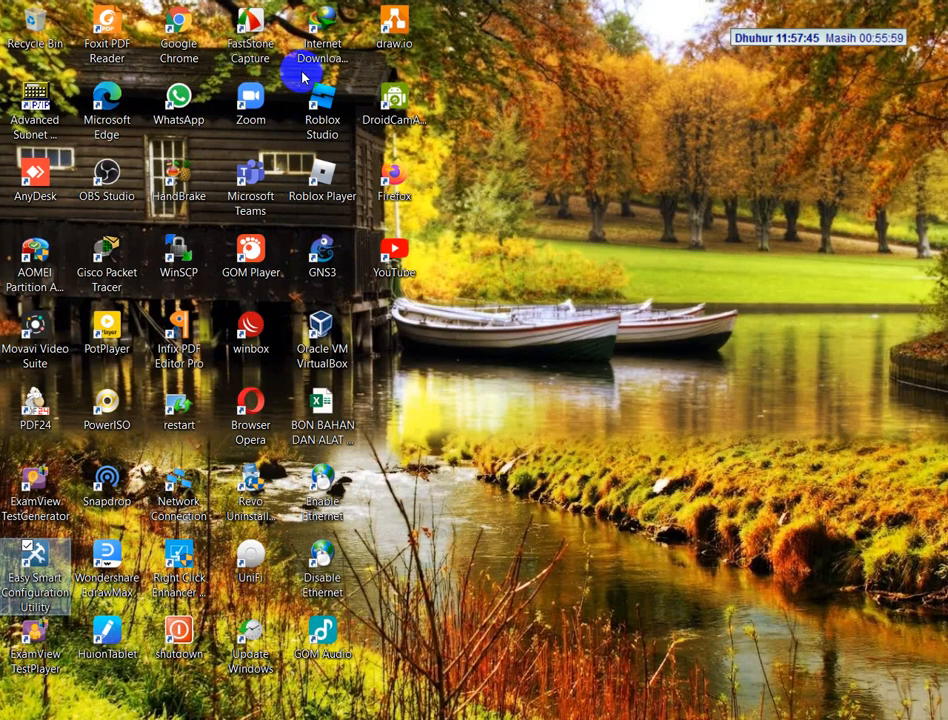
{"action": "left_click", "coordinate": [316, 348]}
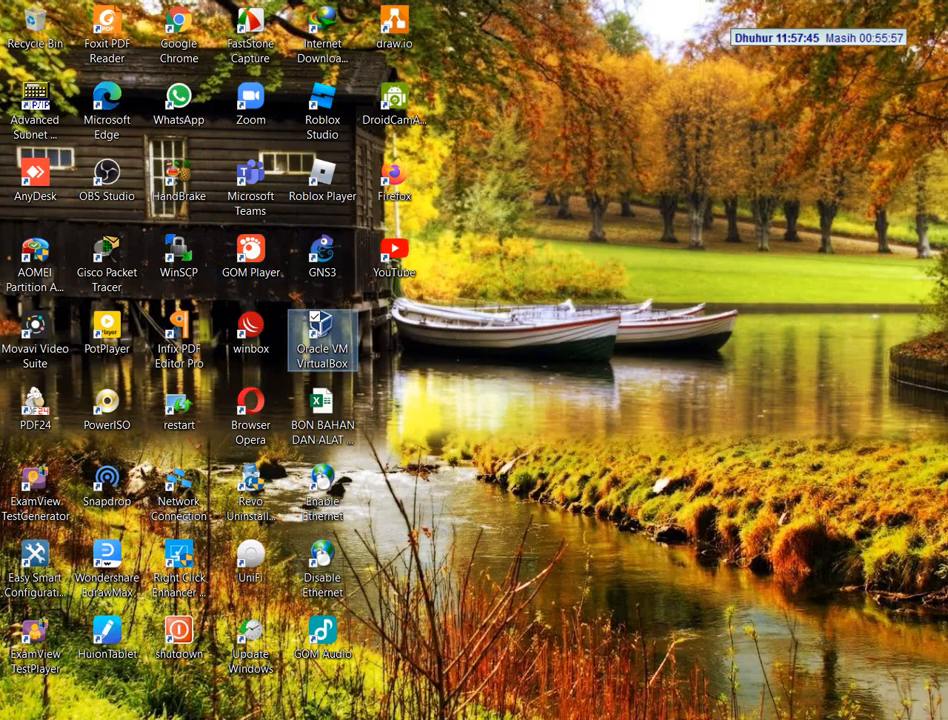
{"action": "key", "text": "super+d"}
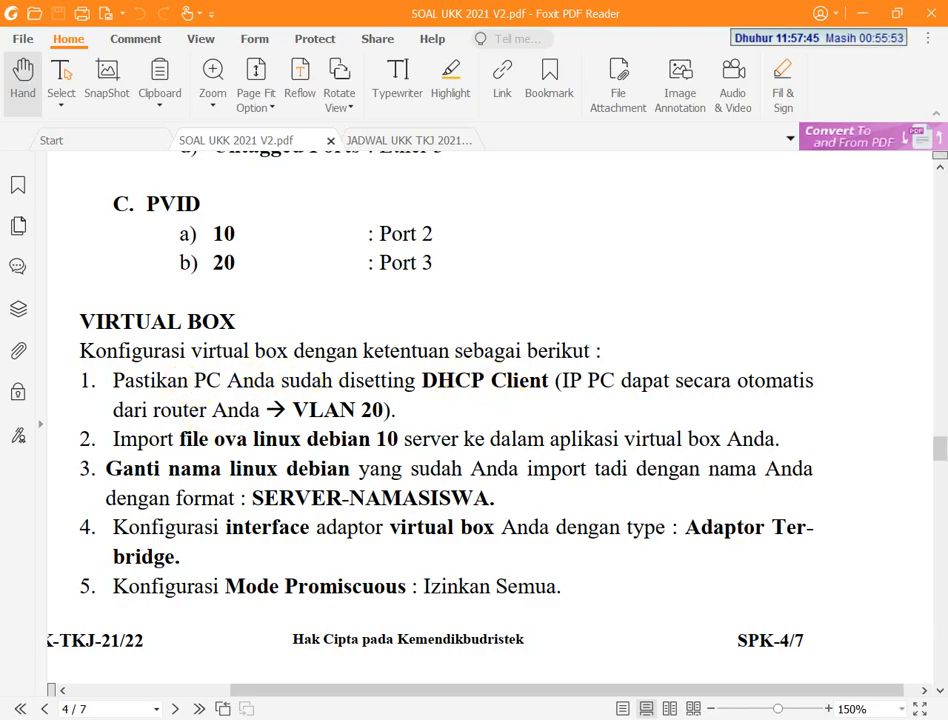
Switch to Network Connections and check the Ethernet adapter's status and DHCP connection details, closing both dialogs
{"action": "key", "text": "alt+Tab"}
{"action": "right_click", "coordinate": [116, 132]}
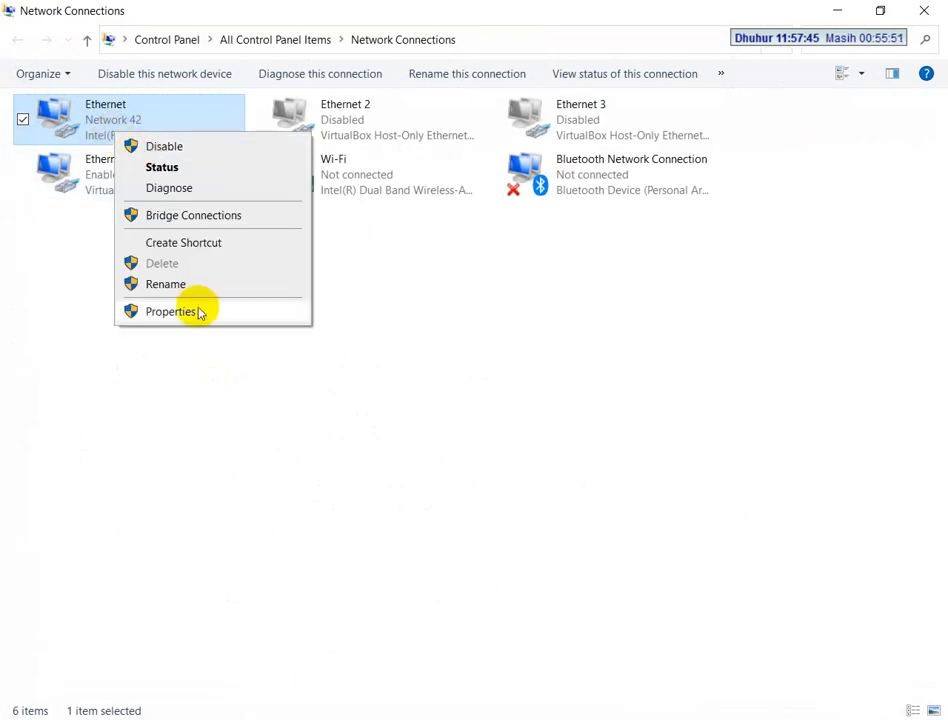
{"action": "left_click", "coordinate": [160, 167]}
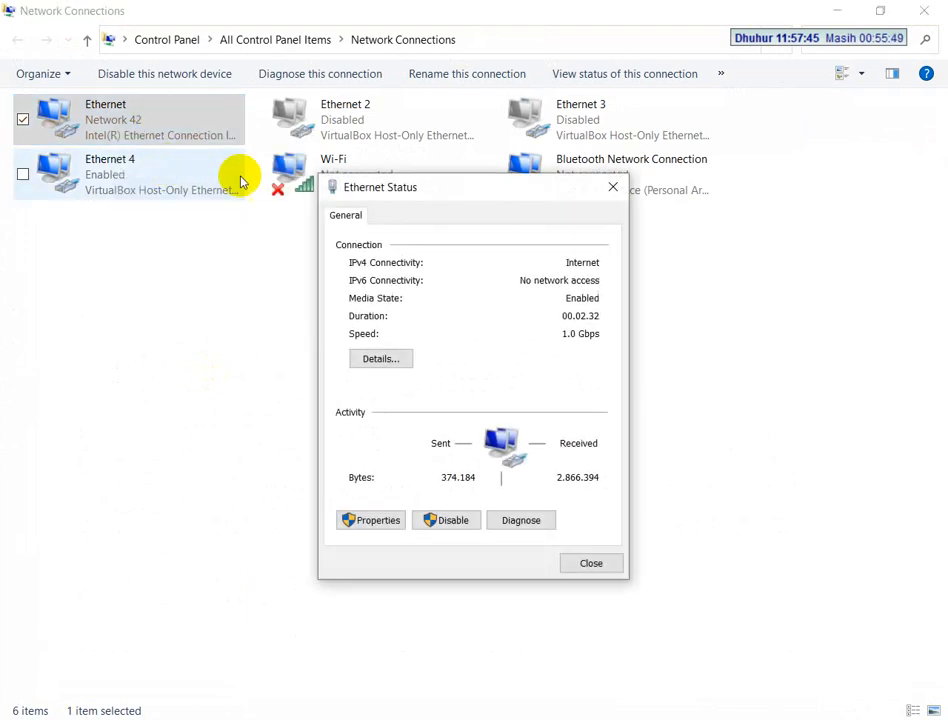
{"action": "left_click", "coordinate": [389, 360]}
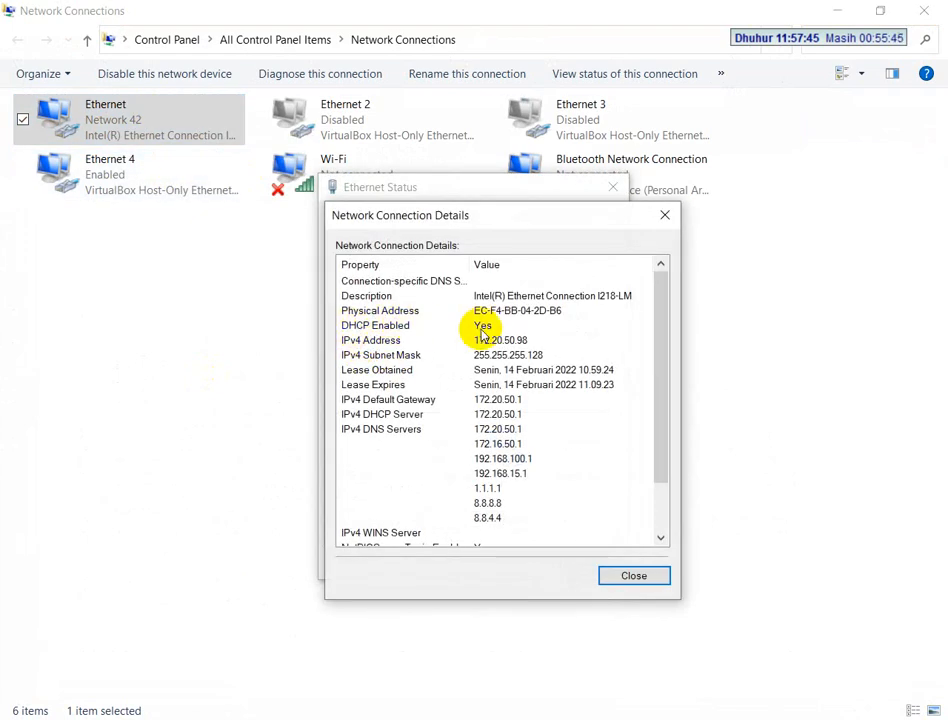
{"action": "left_click", "coordinate": [664, 214]}
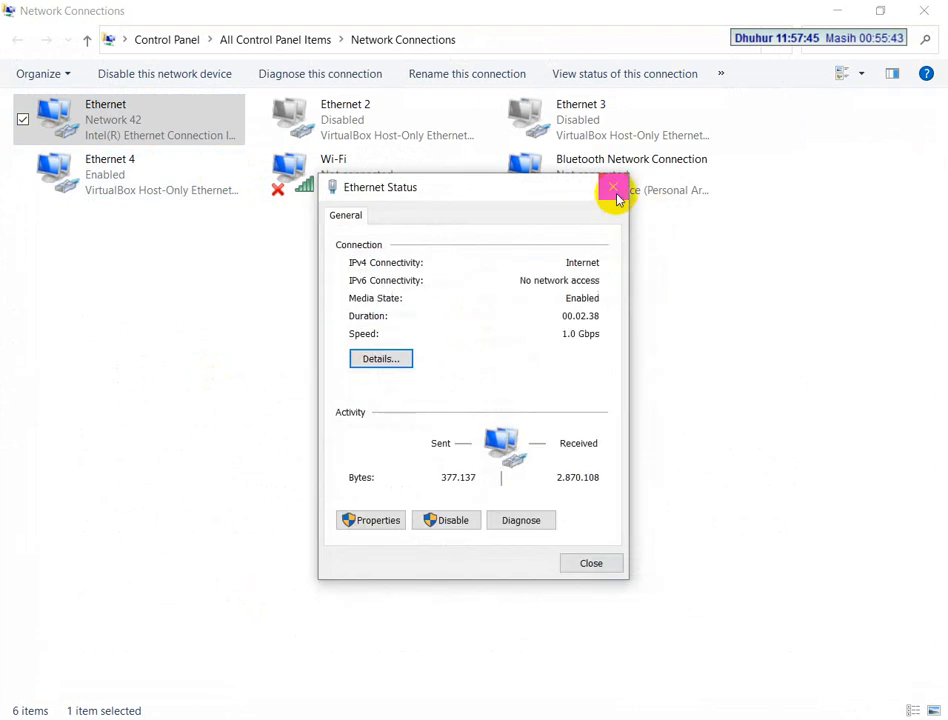
{"action": "left_click", "coordinate": [616, 196]}
Inspect the Ethernet adapter's Internet Protocol Version 4 addressing options, cancelling both properties dialogs
{"action": "right_click", "coordinate": [178, 128]}
{"action": "left_click", "coordinate": [258, 298]}
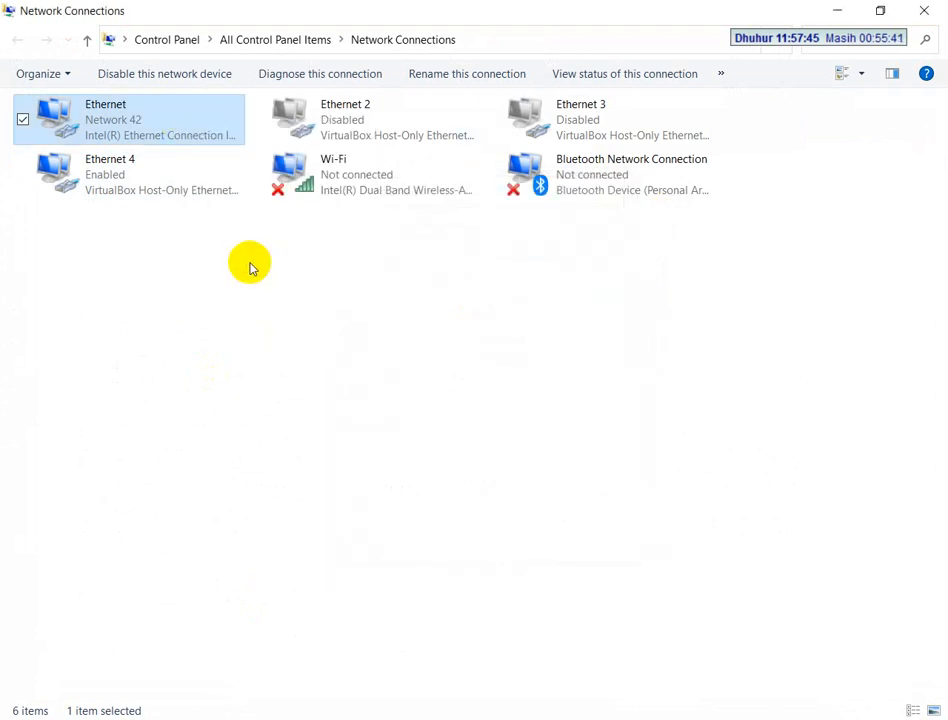
{"action": "double_click", "coordinate": [239, 333]}
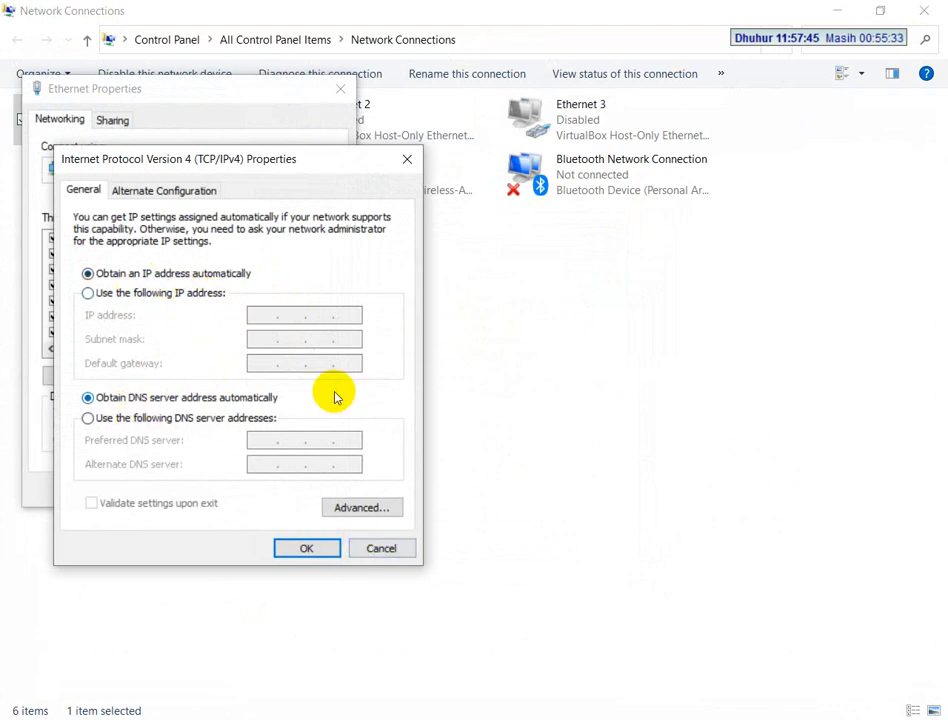
{"action": "left_click", "coordinate": [382, 548]}
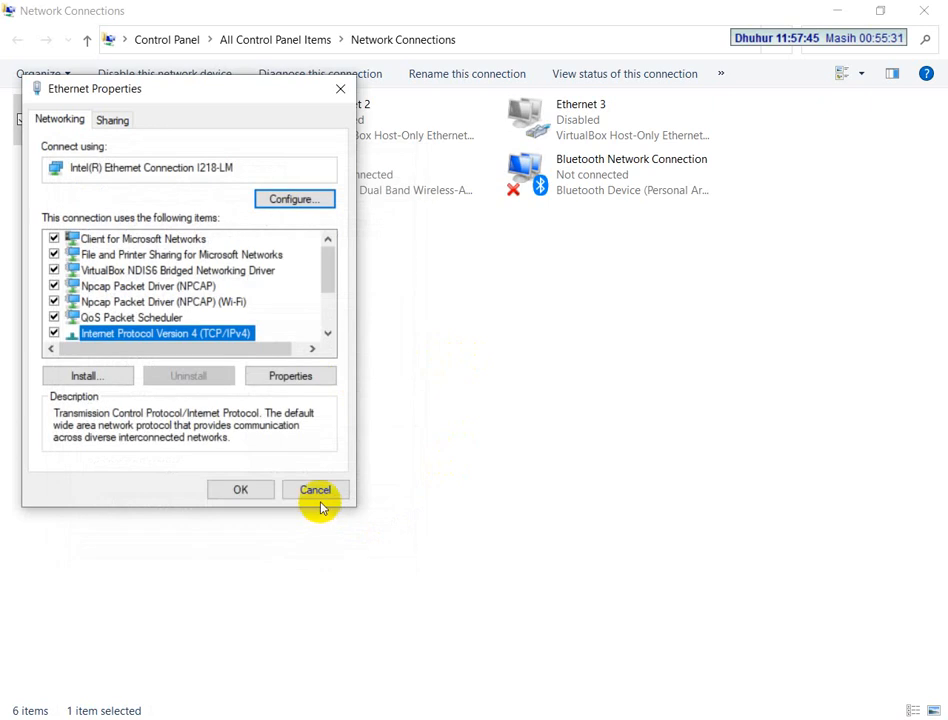
{"action": "left_click", "coordinate": [314, 490]}
Switch to VirtualBox Manager, view the running Debian 10 machine's general settings, cancel the dialog, and return to the exam PDF
{"action": "key", "text": "alt+Tab"}
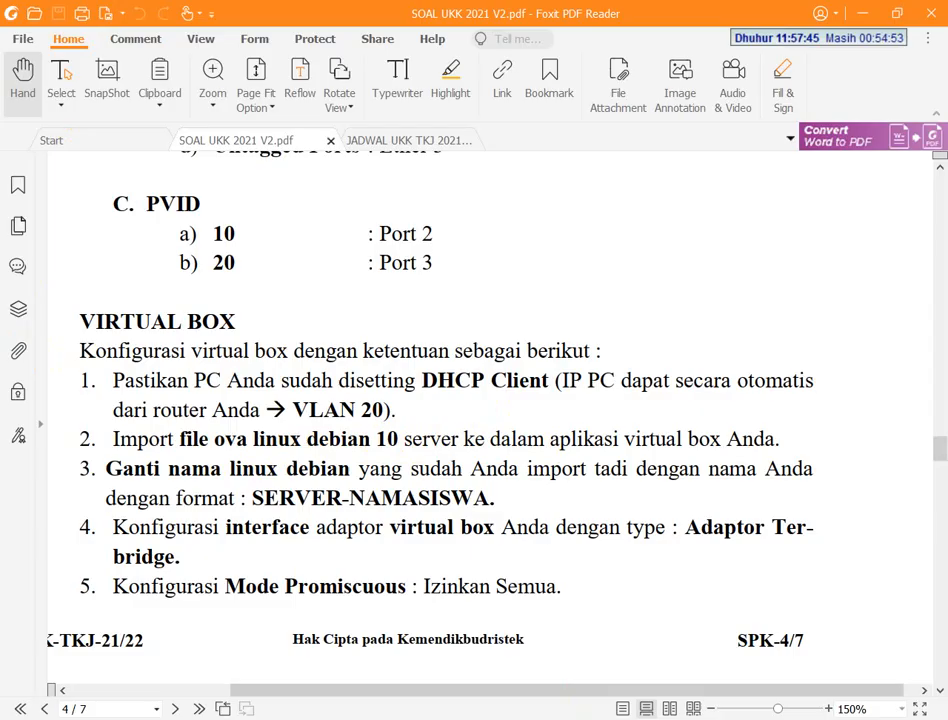
{"action": "key", "text": "alt+Tab"}
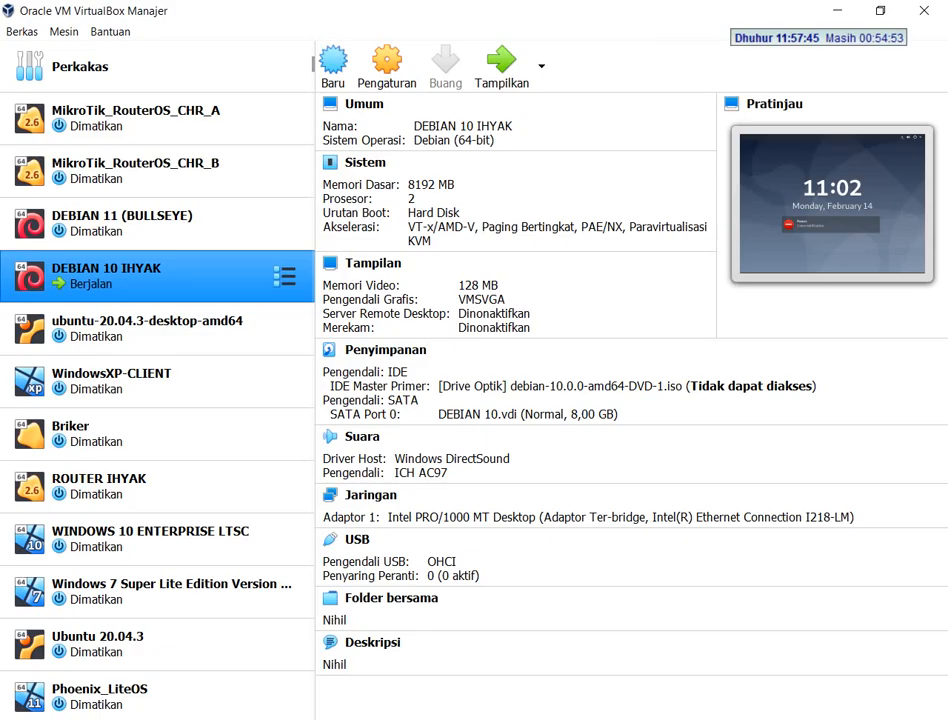
{"action": "right_click", "coordinate": [98, 290]}
{"action": "key", "text": "Escape"}
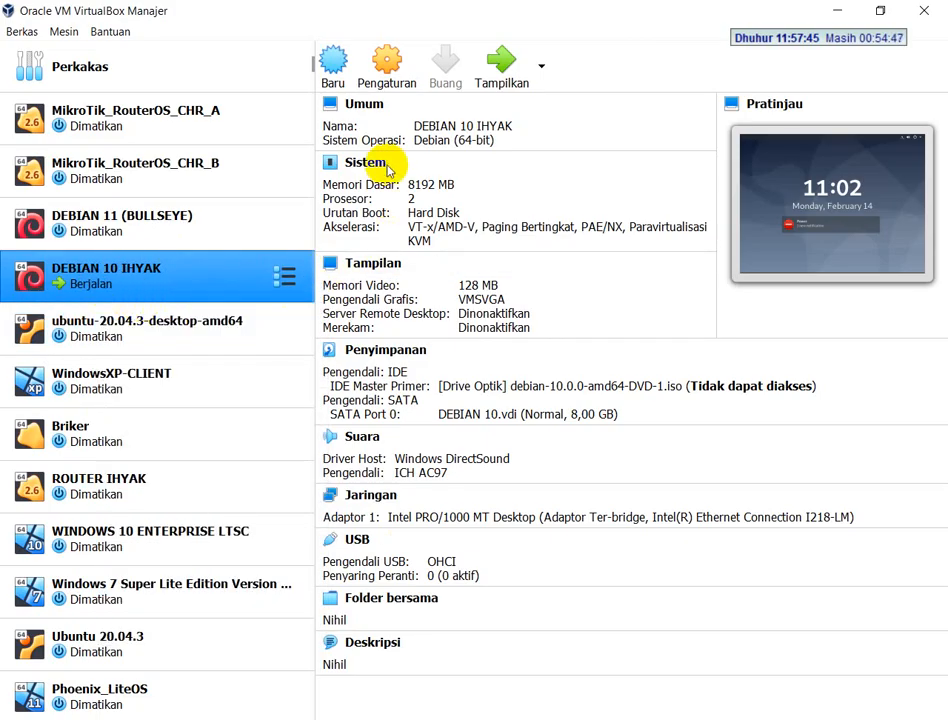
{"action": "key", "text": "ctrl+s"}
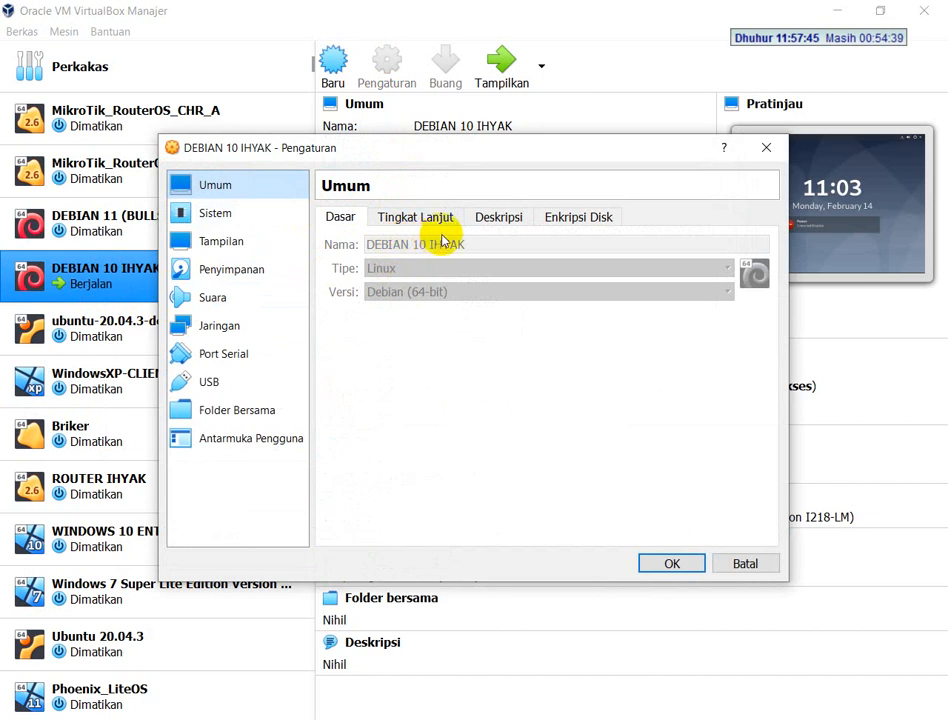
{"action": "left_click", "coordinate": [756, 560]}
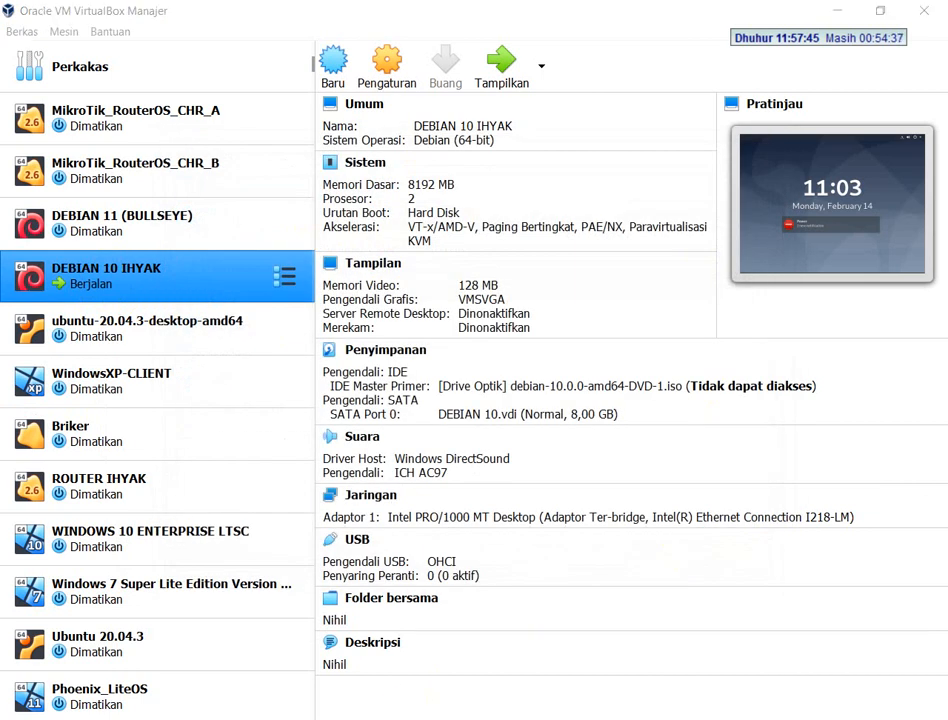
{"action": "left_click", "coordinate": [322, 718]}
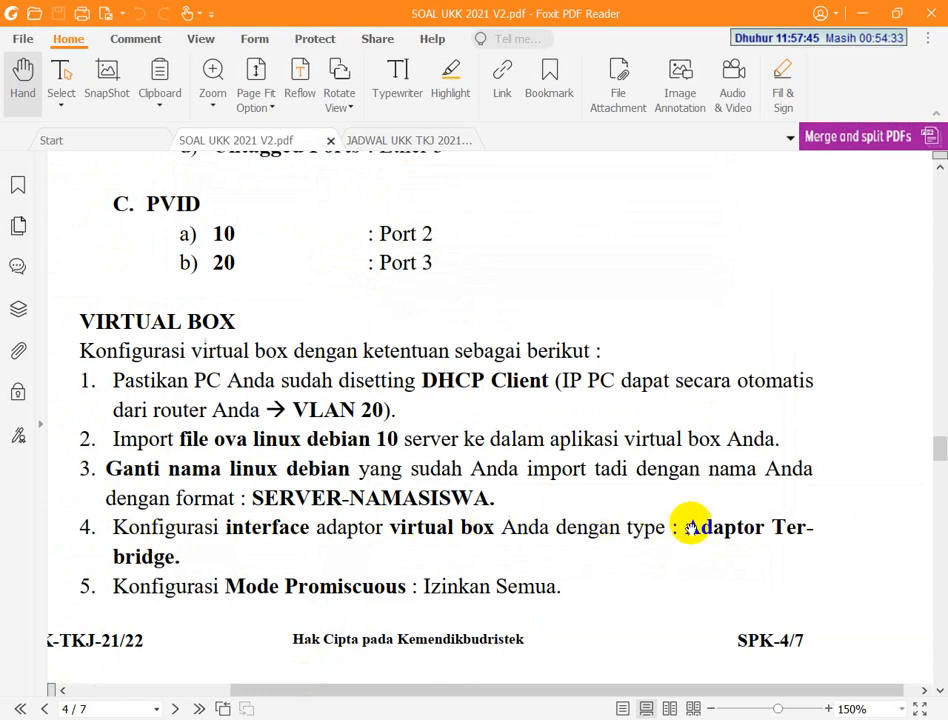
Switch to VirtualBox Manager and check the Debian 10 machine's bridged adapter and promiscuous mode against the exam PDF, then close its network settings
{"action": "left_click", "coordinate": [565, 718]}
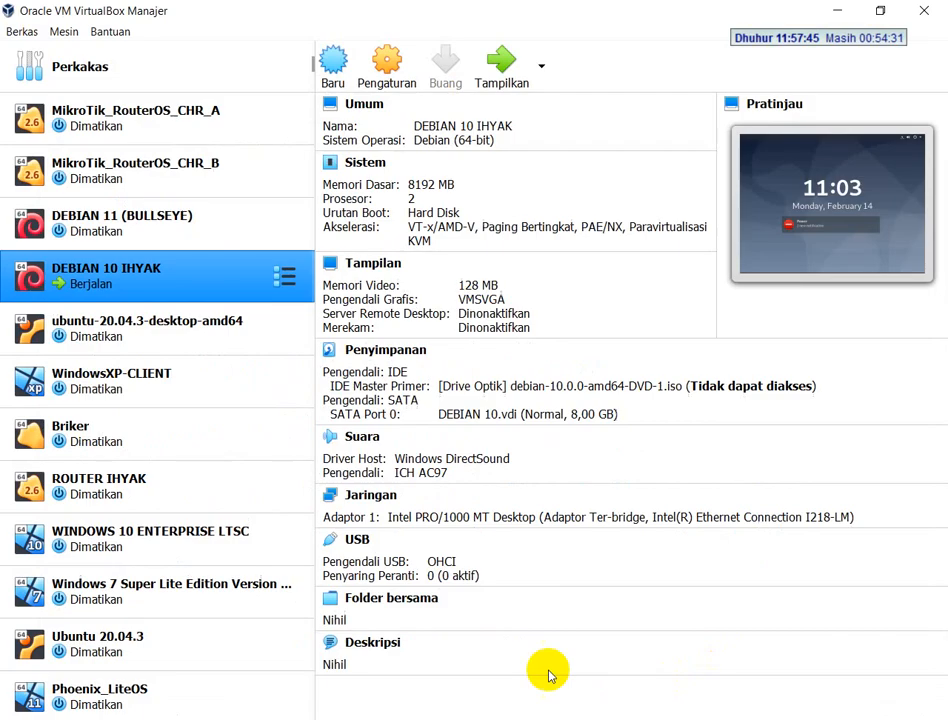
{"action": "left_click", "coordinate": [372, 494]}
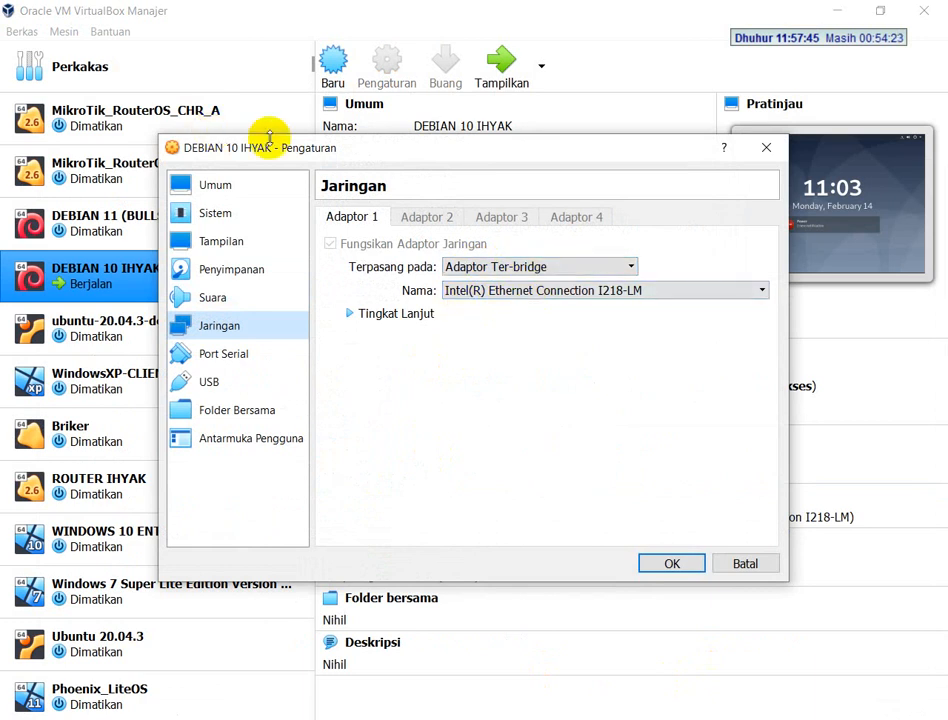
{"action": "left_click", "coordinate": [400, 314]}
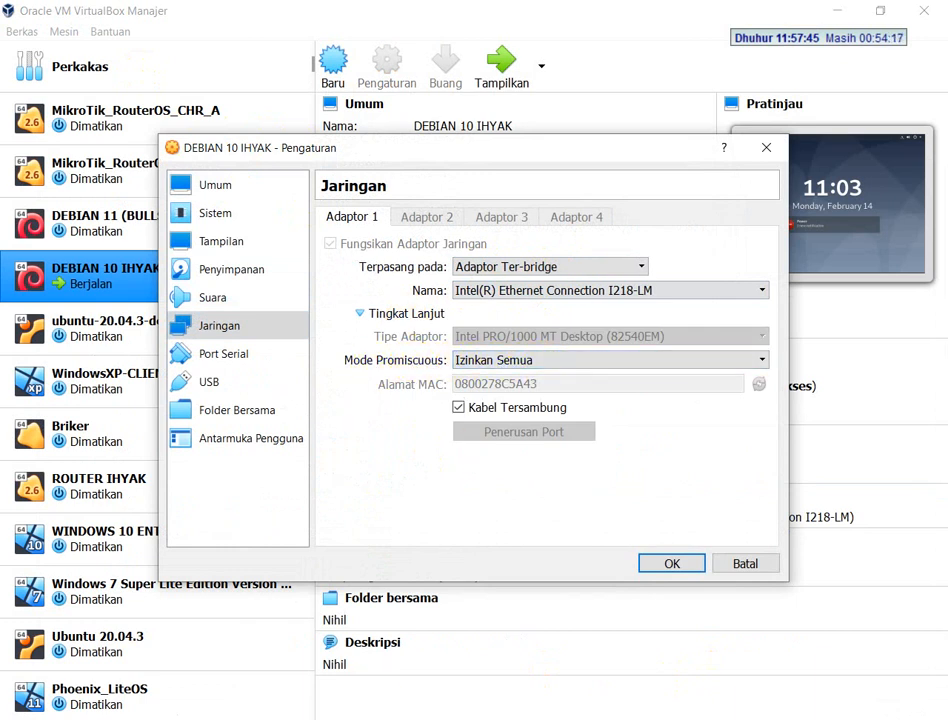
{"action": "key", "text": "alt+Tab"}
{"action": "scroll", "coordinate": [150, 420], "scroll_direction": "down", "scroll_amount": 3}
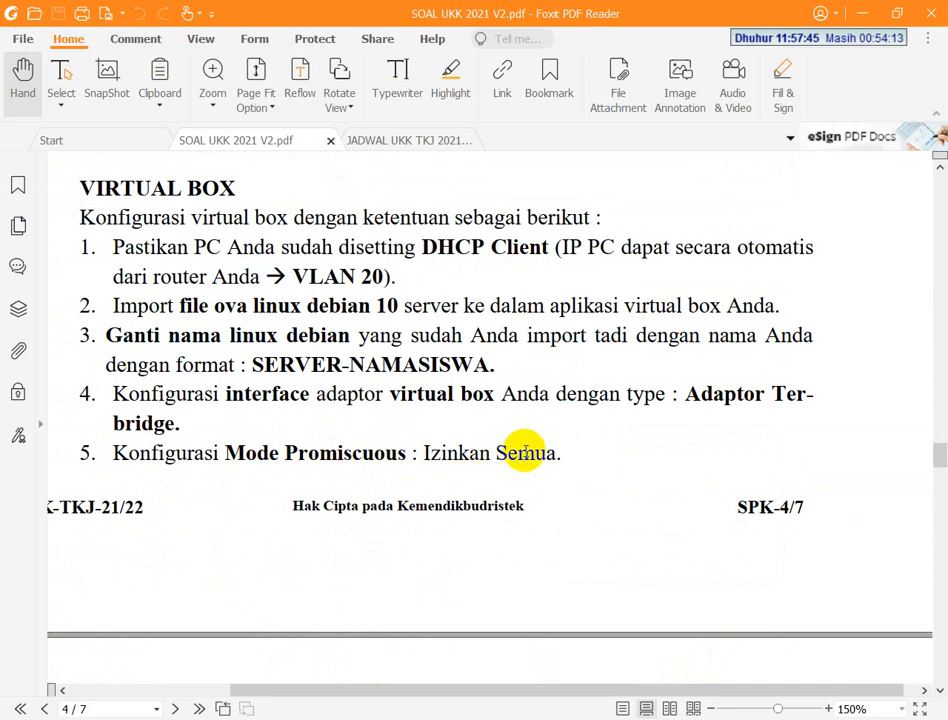
{"action": "key", "text": "alt+Tab"}
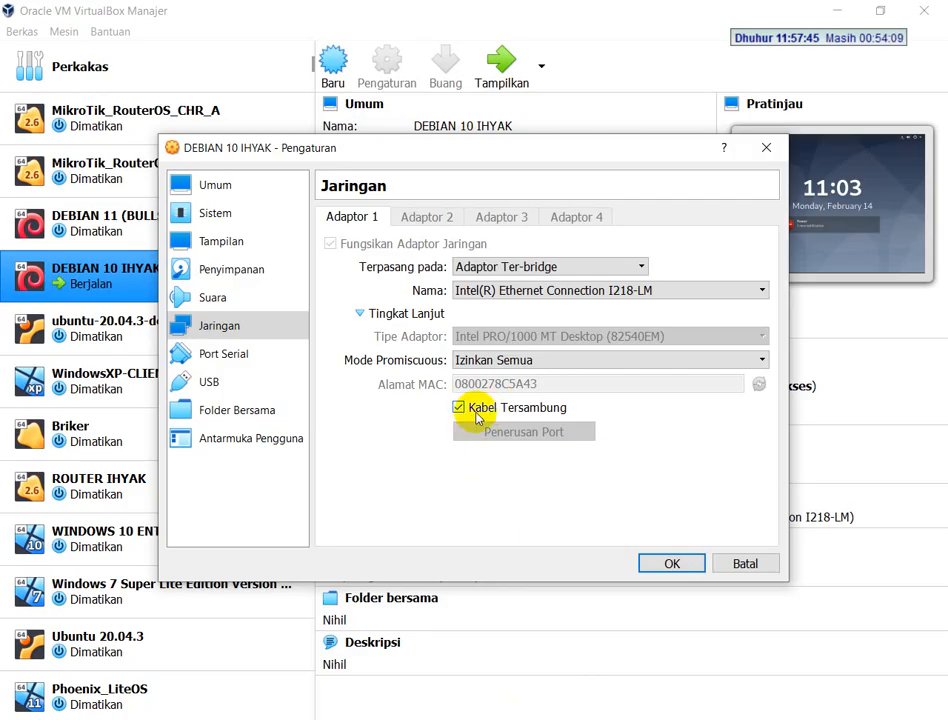
{"action": "left_click", "coordinate": [669, 562]}
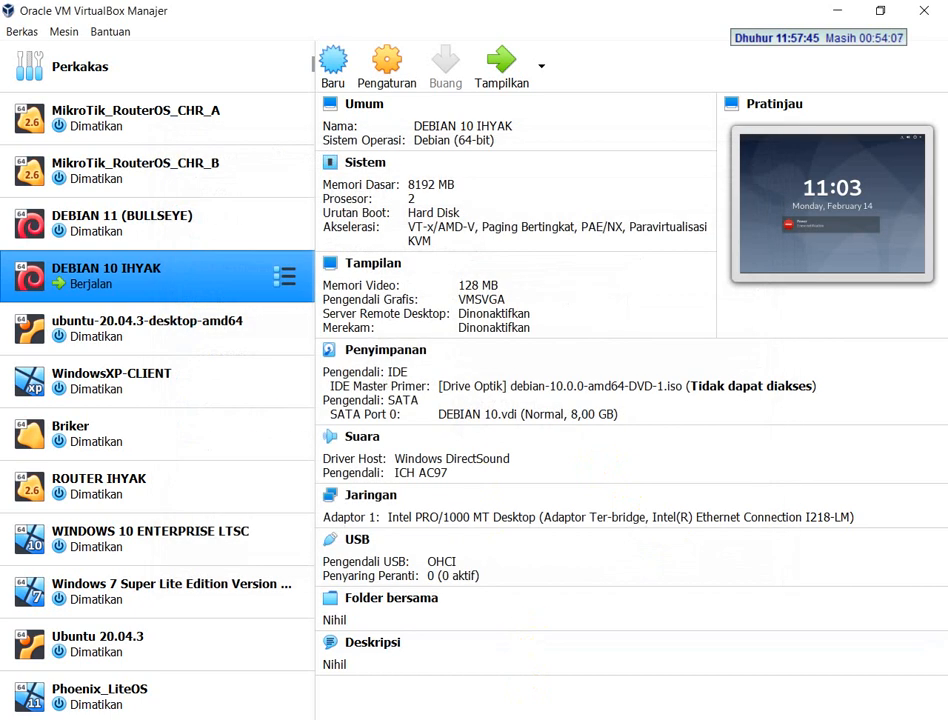
Read the VIRTUAL LINUX DEBIAN SERVER requirements in the exam PDF, then switch to the Debian 10 machine and unlock it with the account password
{"action": "key", "text": "alt+Tab"}
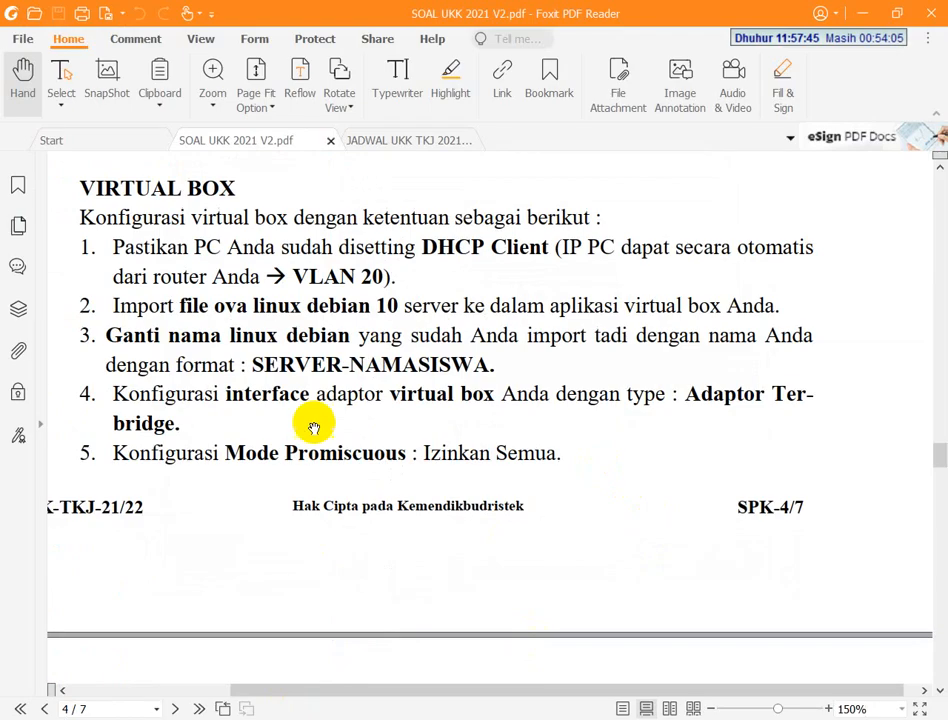
{"action": "scroll", "coordinate": [302, 437], "scroll_direction": "down", "scroll_amount": 5}
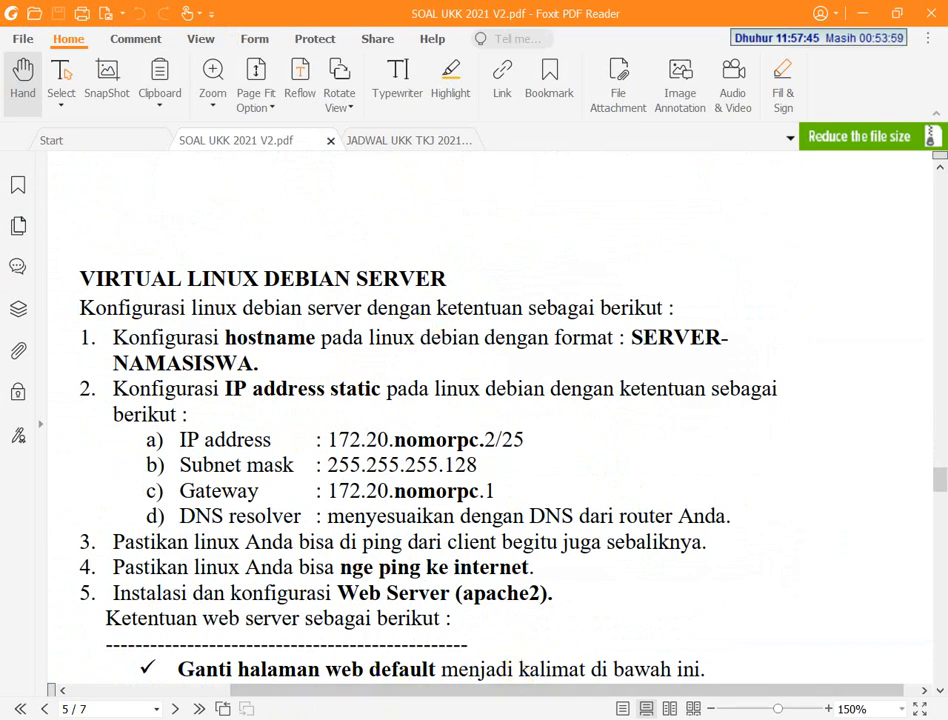
{"action": "key", "text": "alt+Tab"}
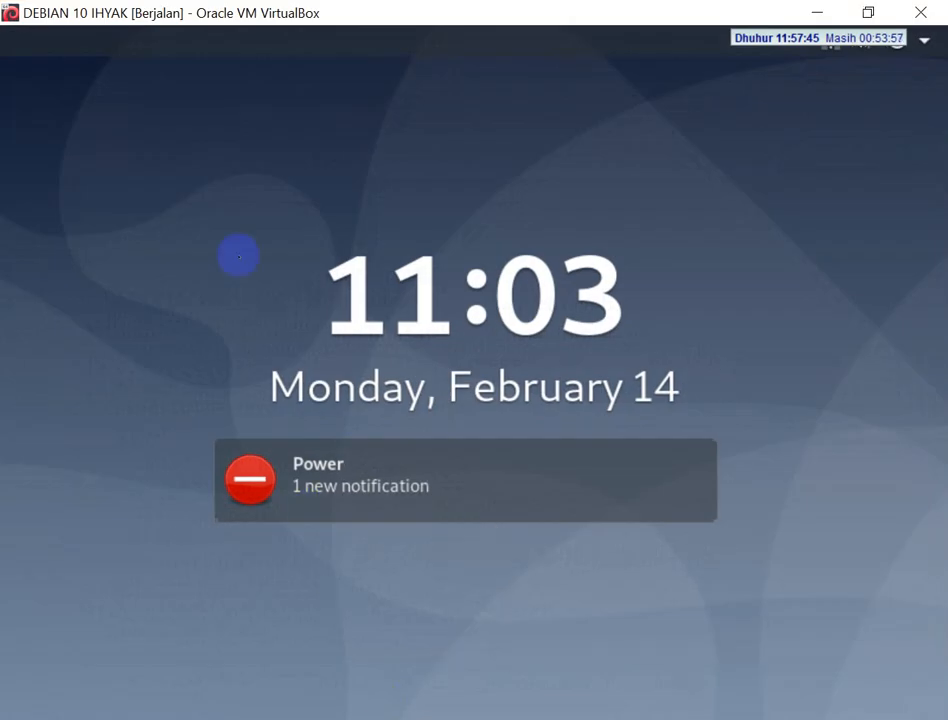
{"action": "left_click", "coordinate": [238, 257]}
{"action": "type", "text": "•"}
{"action": "key", "text": "Return"}
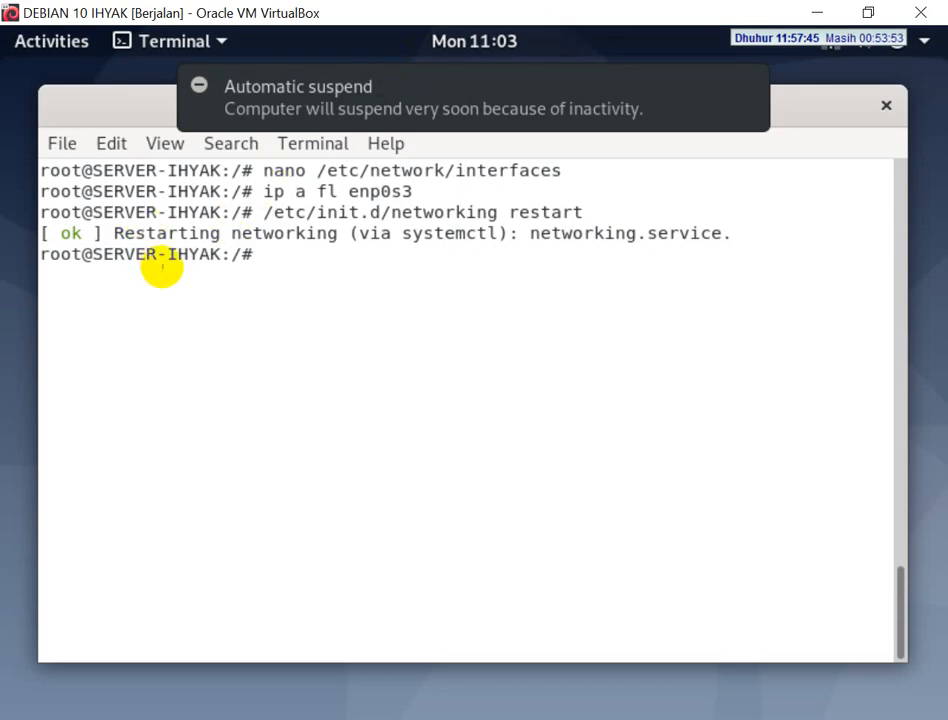
Recheck the hostname and static IP requirements in the exam PDF, then open /etc/network/interfaces with nano in the Debian terminal
{"action": "key", "text": "alt+Tab"}
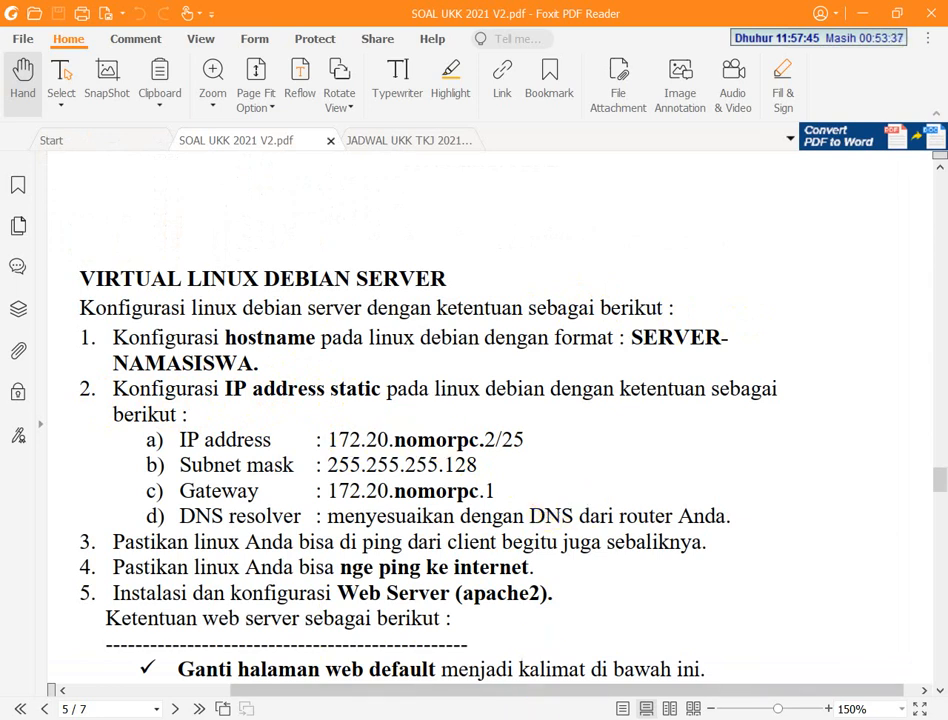
{"action": "key", "text": "alt+Tab"}
{"action": "key", "text": "alt+Tab"}
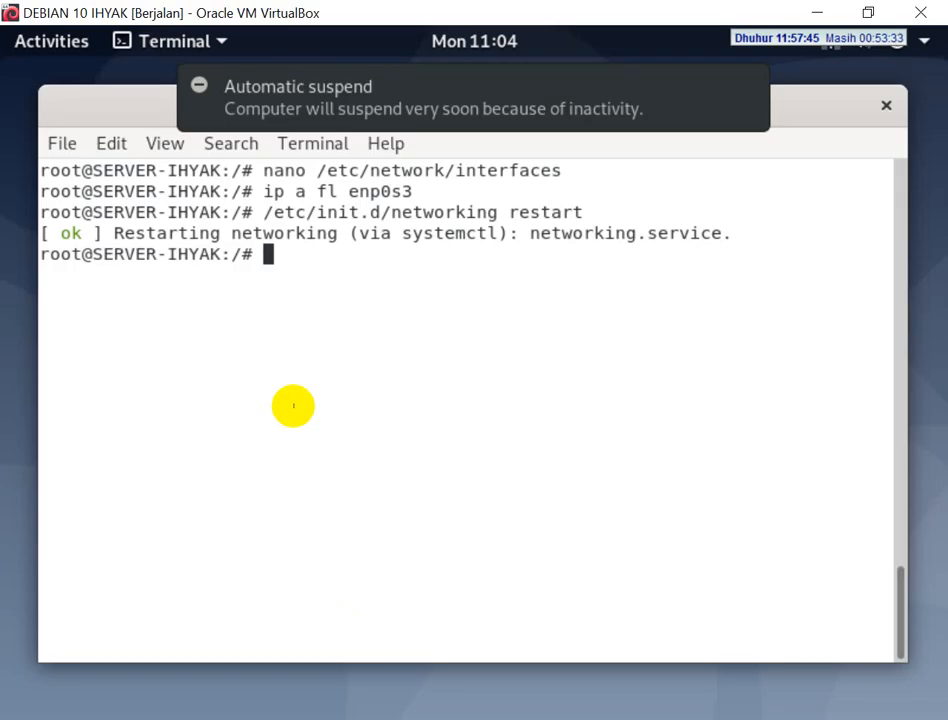
{"action": "triple_click", "coordinate": [271, 372]}
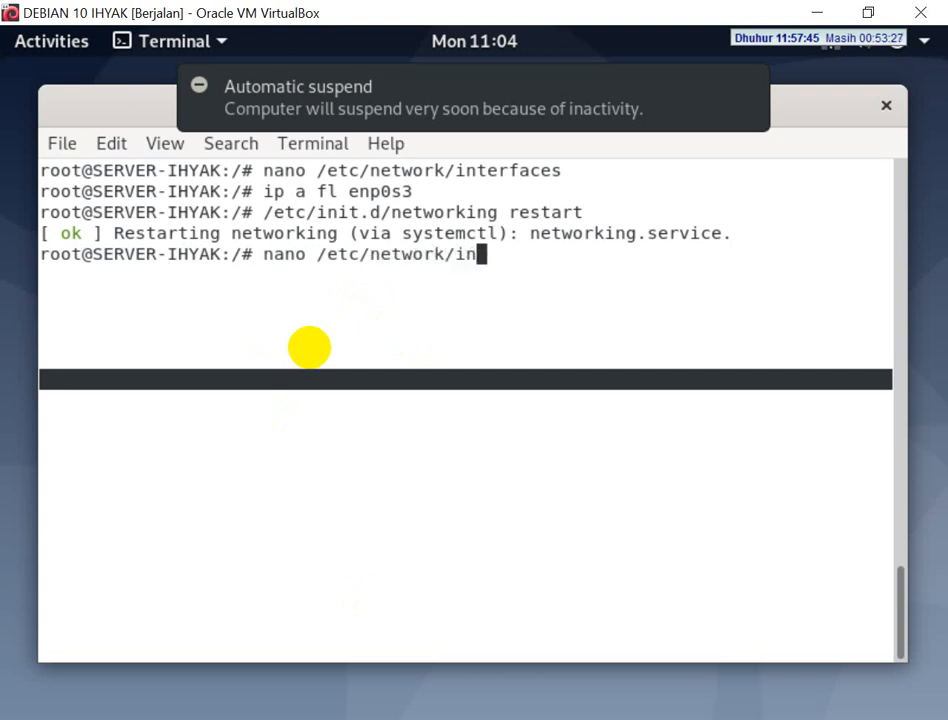
{"action": "type", "text": "terfaces"}
{"action": "key", "text": "Return"}
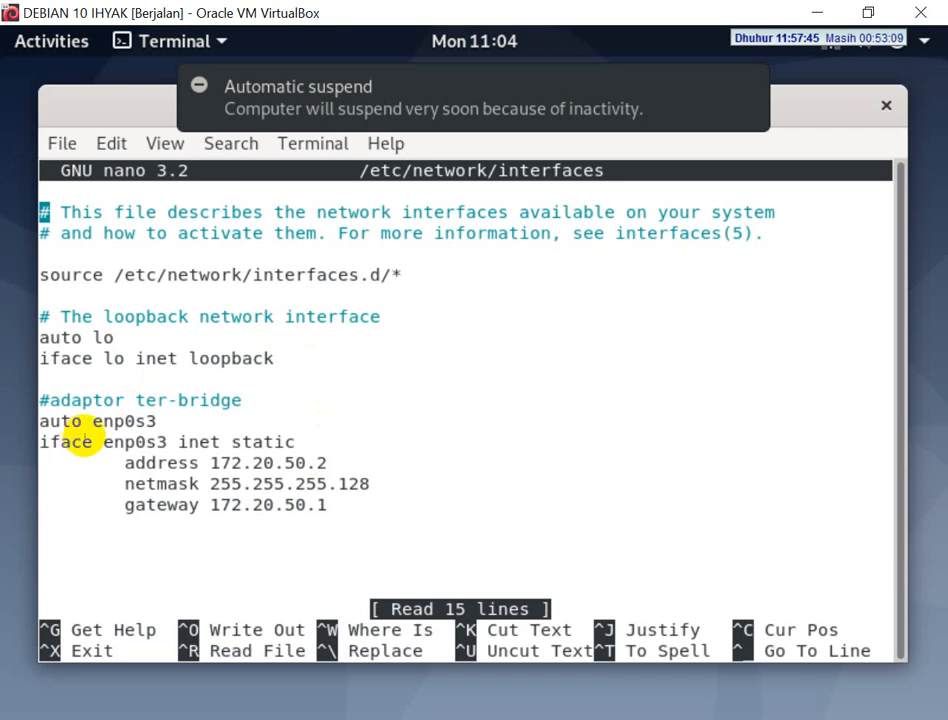
Examine the enp0s3 static address, netmask and gateway lines, highlighting the PC-number octet, and exit nano without changes
{"action": "left_click", "coordinate": [142, 421]}
{"action": "left_click_drag", "start_coordinate": [142, 421], "coordinate": [98, 421]}
{"action": "left_click", "coordinate": [143, 444]}
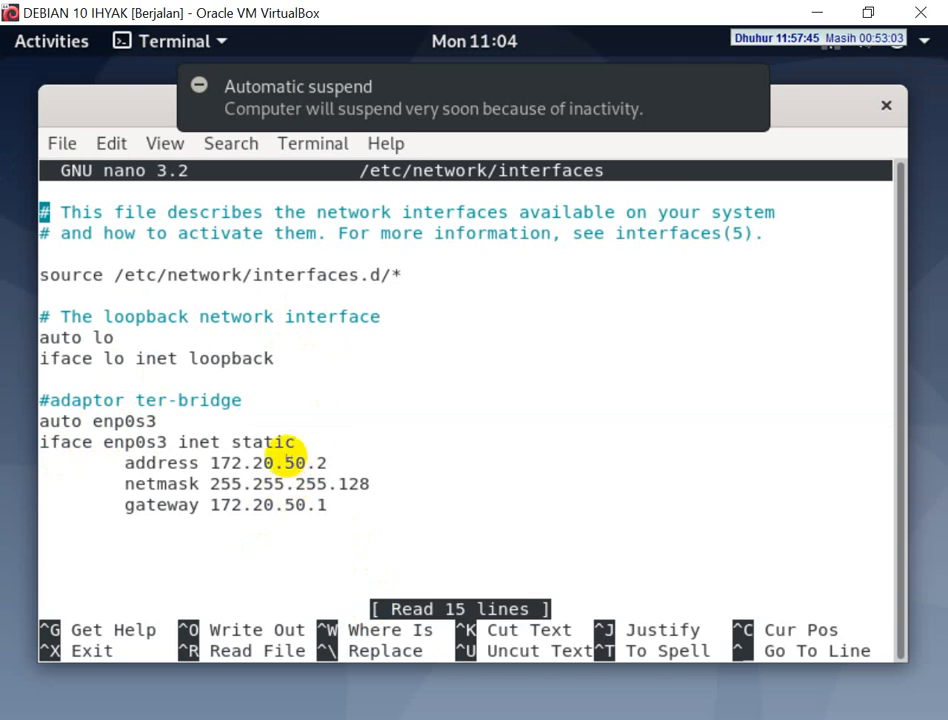
{"action": "left_click_drag", "start_coordinate": [285, 462], "coordinate": [305, 462]}
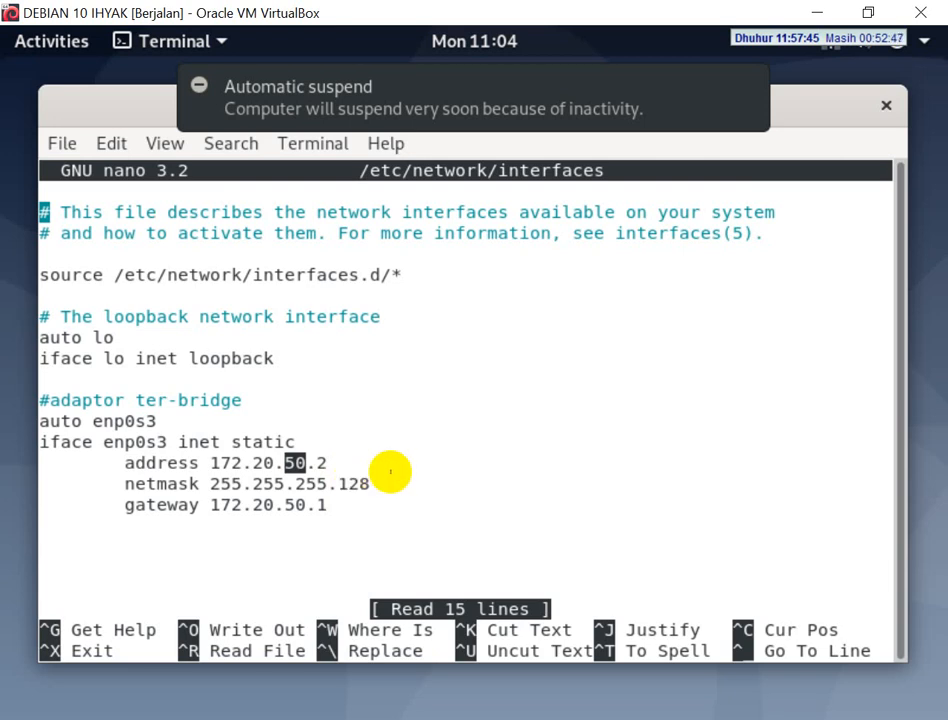
{"action": "left_click", "coordinate": [327, 483]}
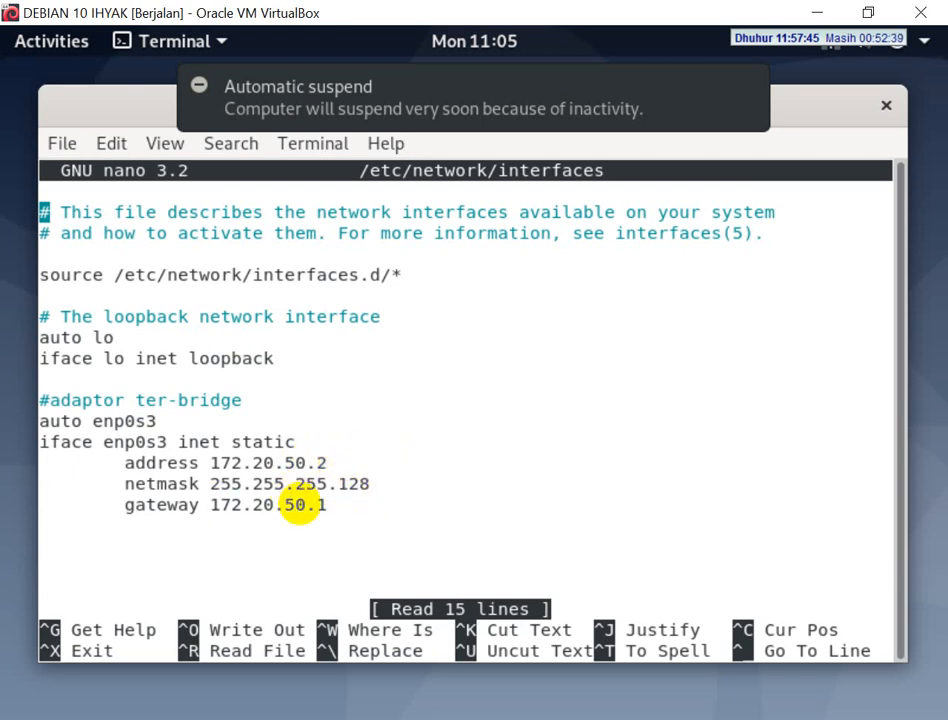
{"action": "left_click_drag", "start_coordinate": [307, 507], "coordinate": [288, 508]}
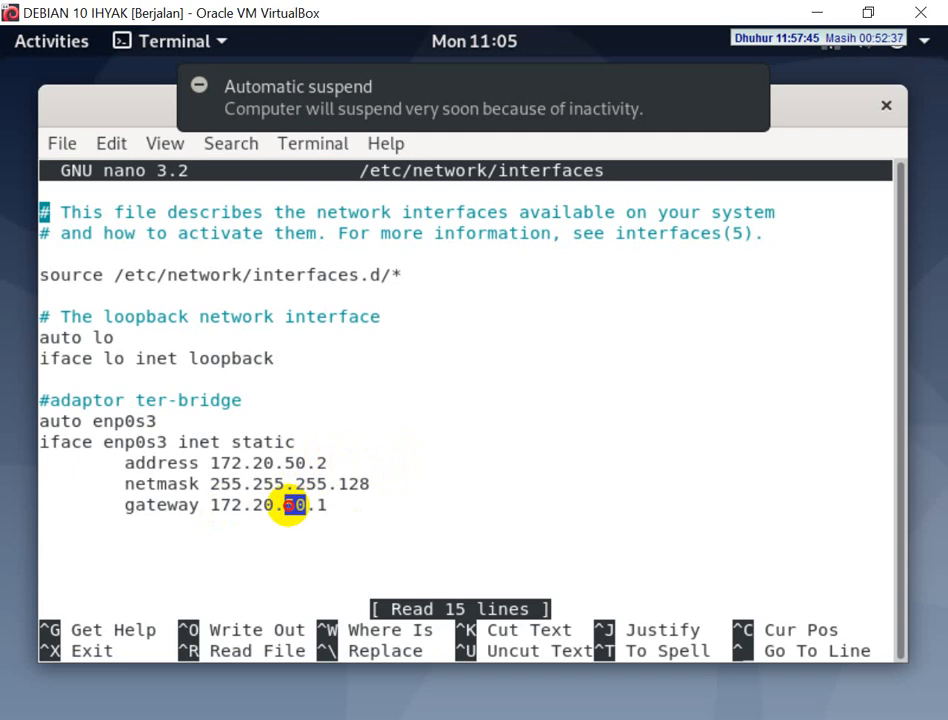
{"action": "left_click_drag", "start_coordinate": [307, 463], "coordinate": [289, 463]}
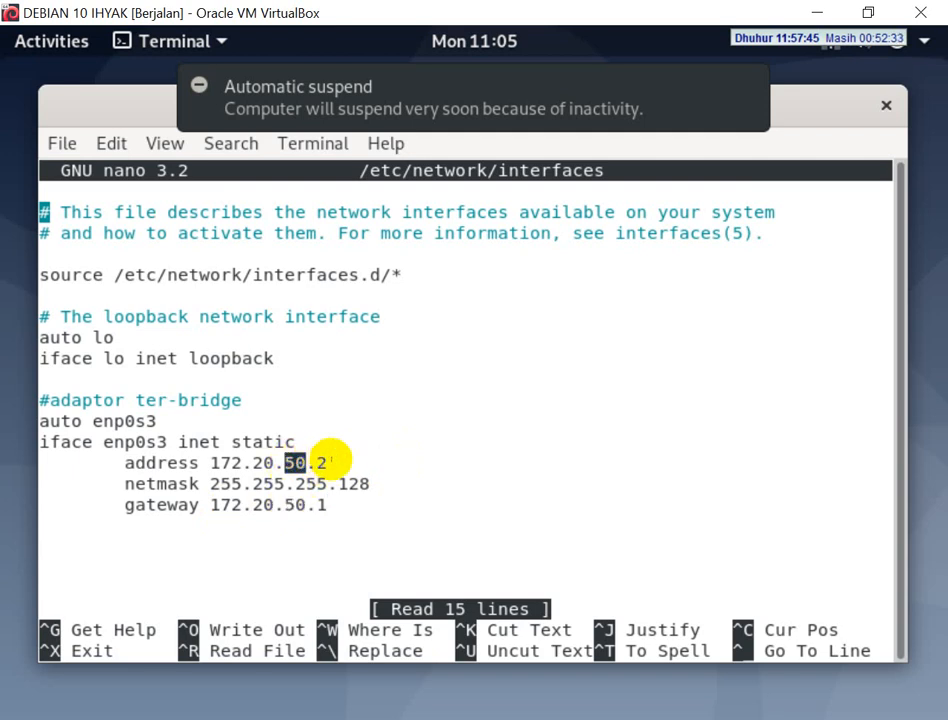
{"action": "key", "text": "ctrl+x"}
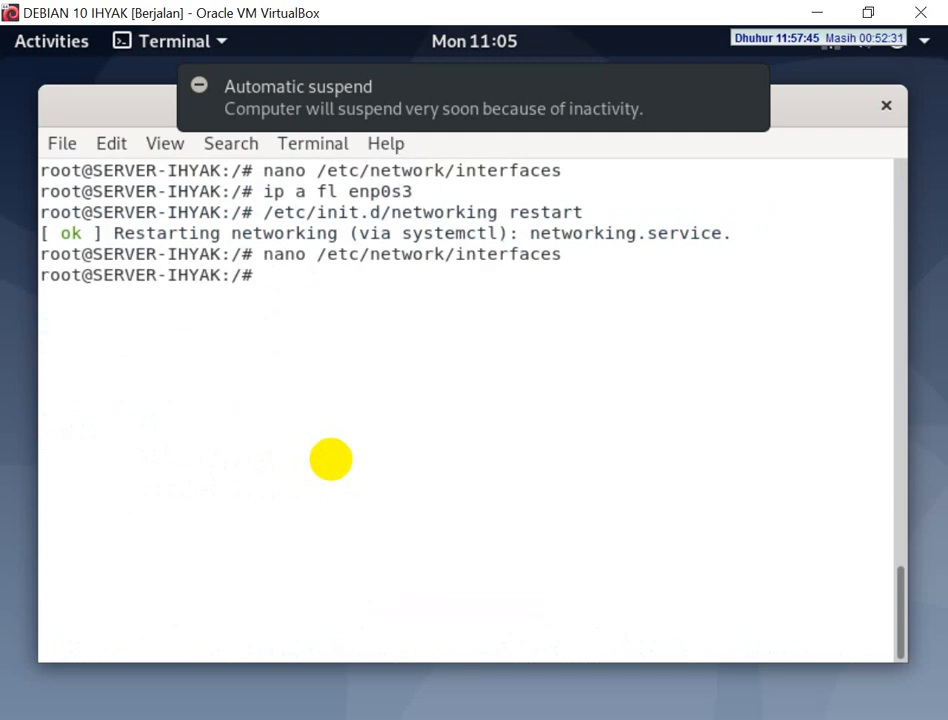
List the network interfaces with ip a and highlight the IPv4 address of enp0s3
{"action": "type", "text": "ip a"}
{"action": "key", "text": "Return"}
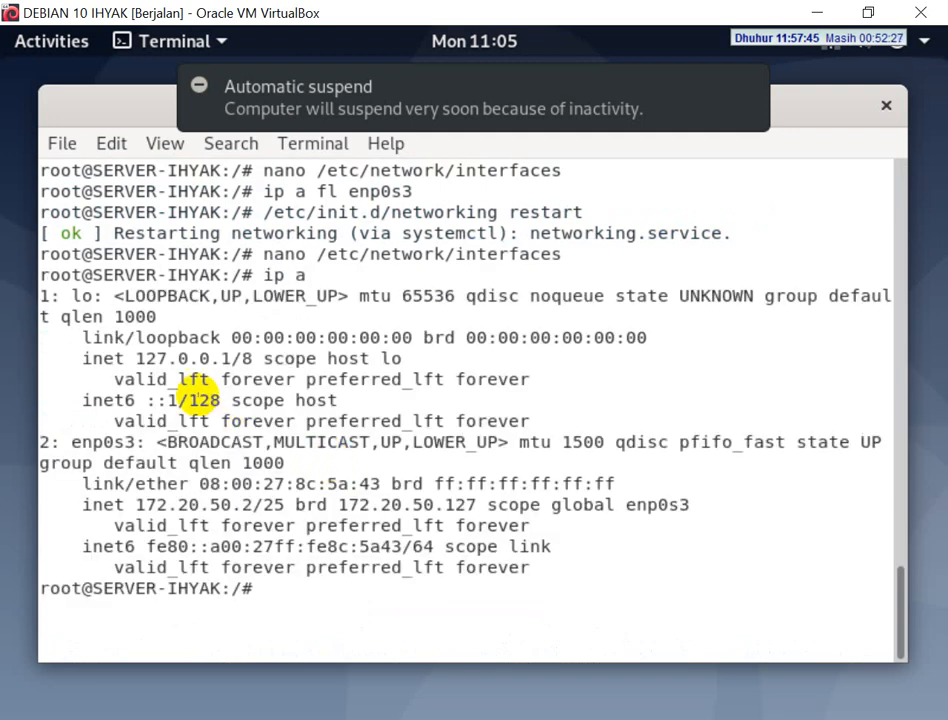
{"action": "left_click_drag", "start_coordinate": [135, 503], "coordinate": [254, 498]}
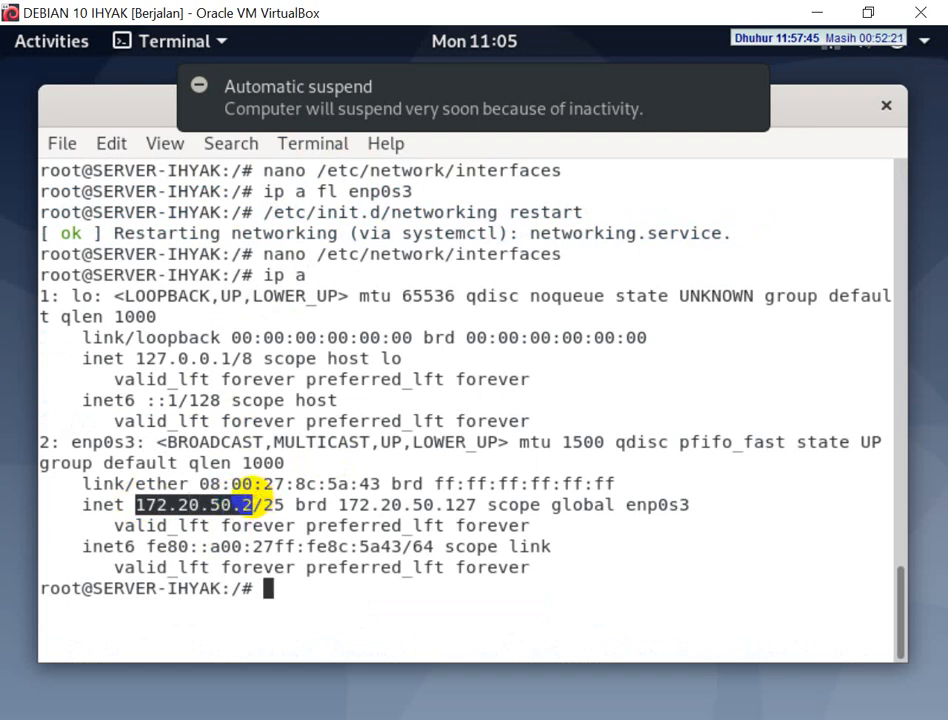
{"action": "left_click", "coordinate": [312, 568]}
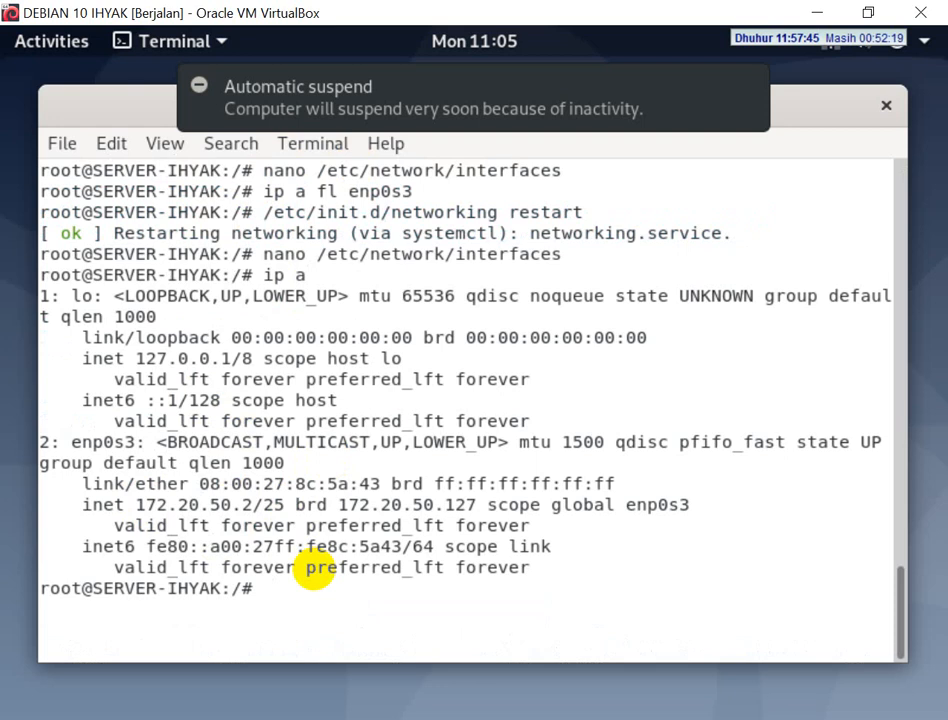
Ping google.com from the Debian terminal to test internet access
{"action": "type", "text": "ping goo"}
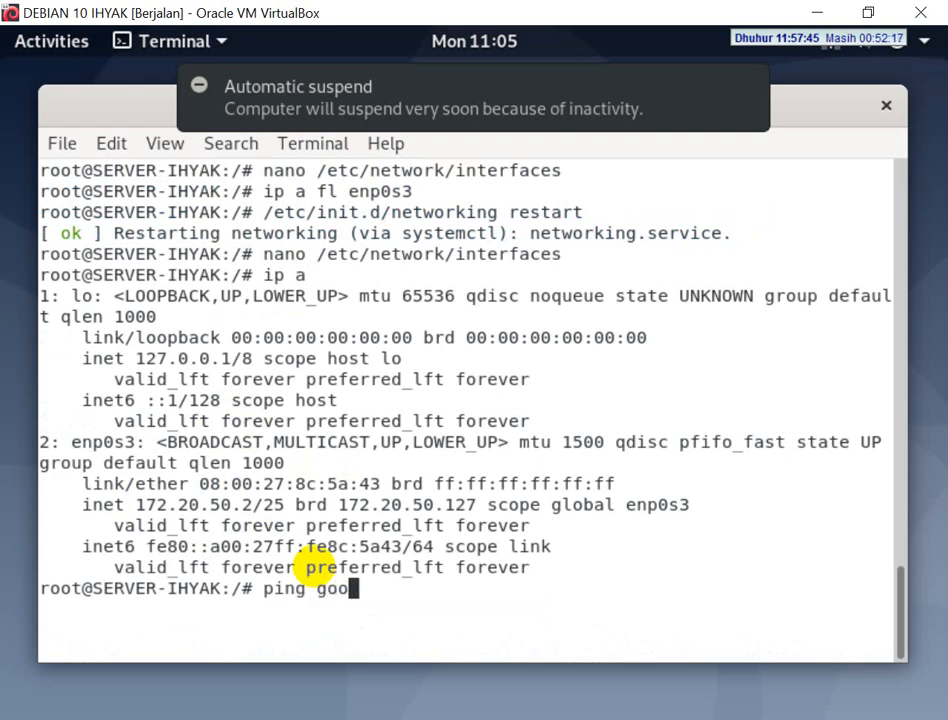
{"action": "type", "text": "gle.com"}
{"action": "key", "text": "Return"}
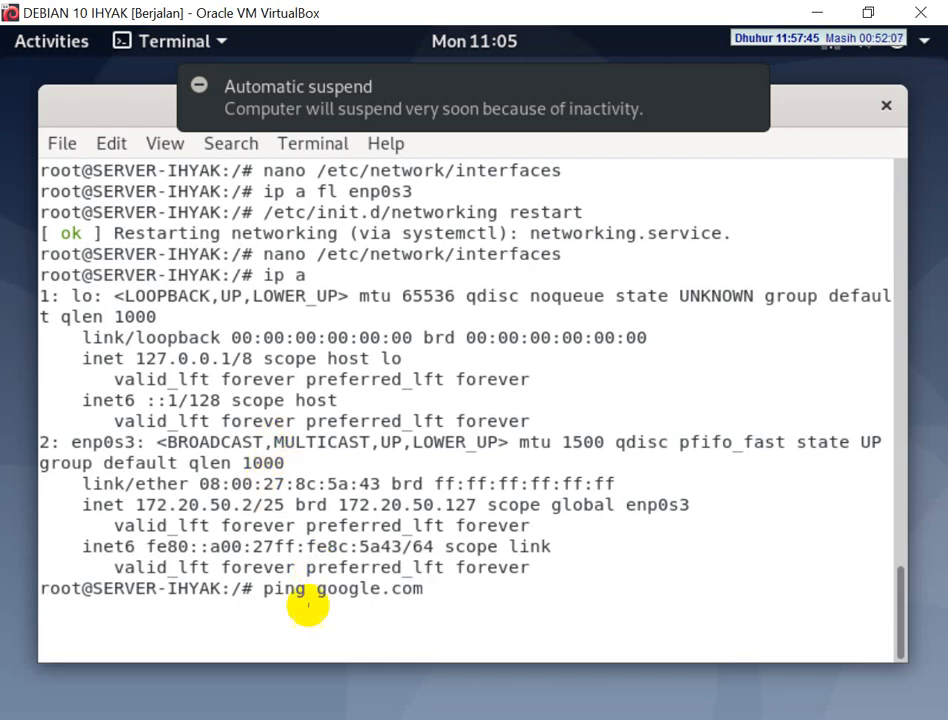
Switch to Network Connections and check the Ethernet adapter's IPv4 address in its connection details, closing both dialogs
{"action": "key", "text": "alt+Tab"}
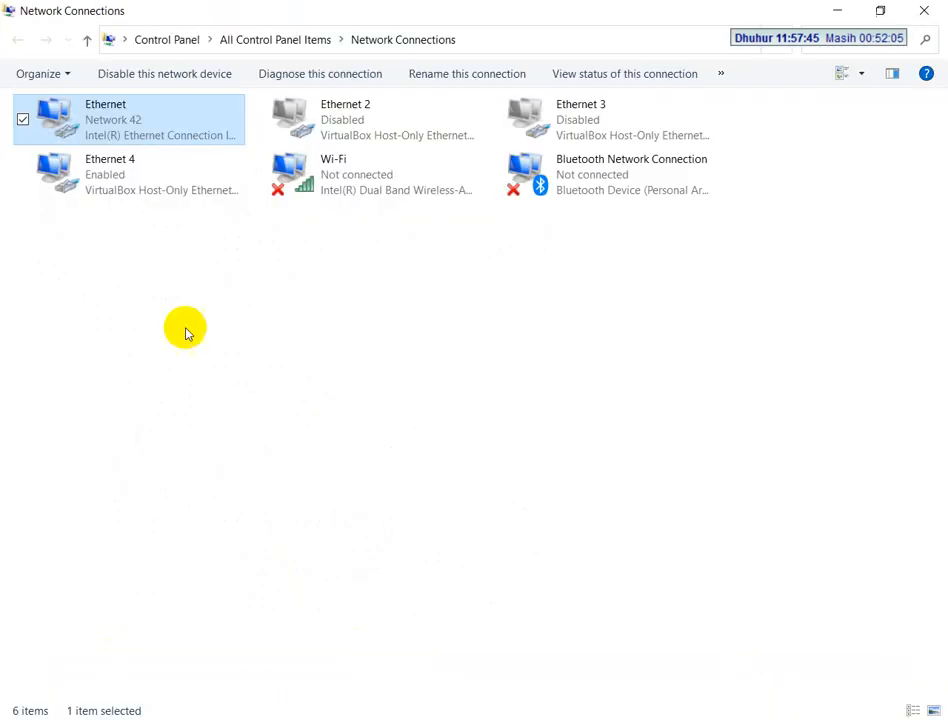
{"action": "right_click", "coordinate": [97, 125]}
{"action": "left_click", "coordinate": [142, 163]}
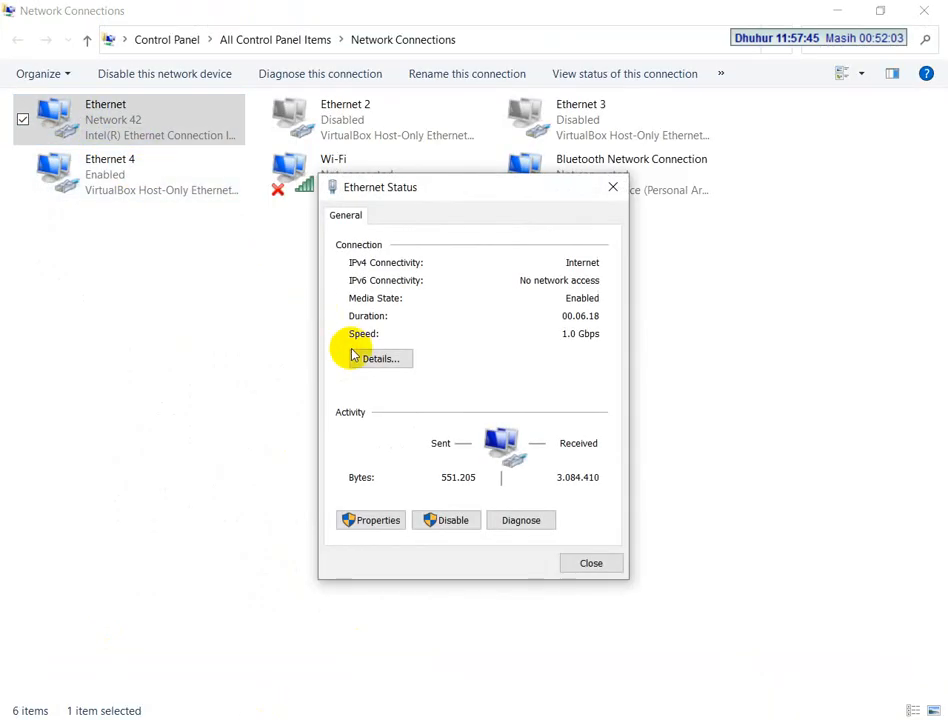
{"action": "left_click", "coordinate": [372, 358]}
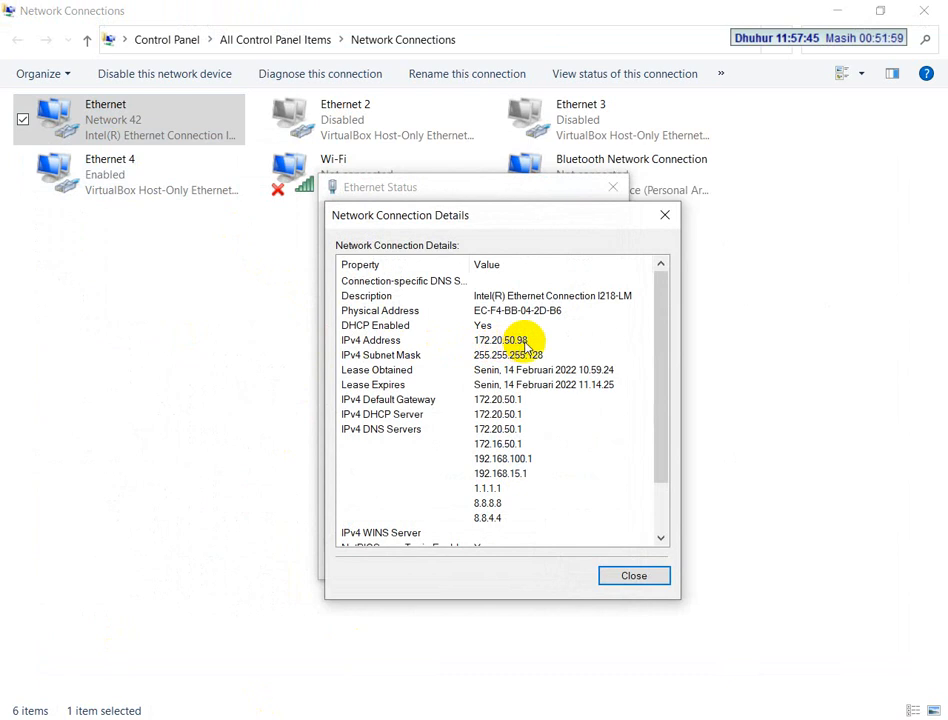
{"action": "left_click", "coordinate": [614, 575]}
{"action": "left_click", "coordinate": [610, 567]}
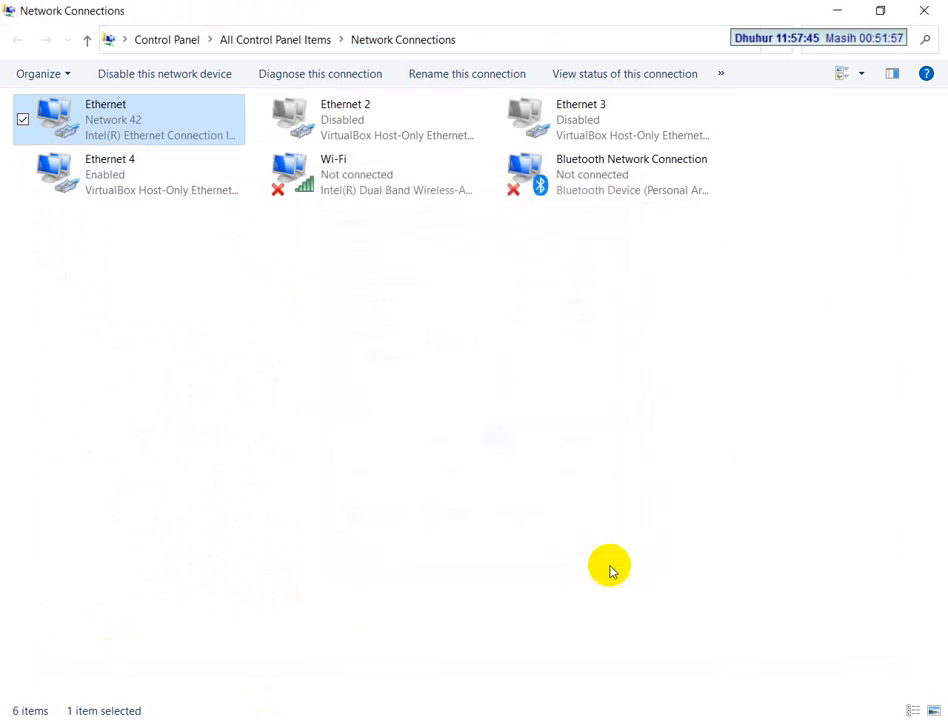
Return to the Debian machine, stop the running ping, and repeat the google.com ping before stopping it as well
{"action": "left_click", "coordinate": [402, 717]}
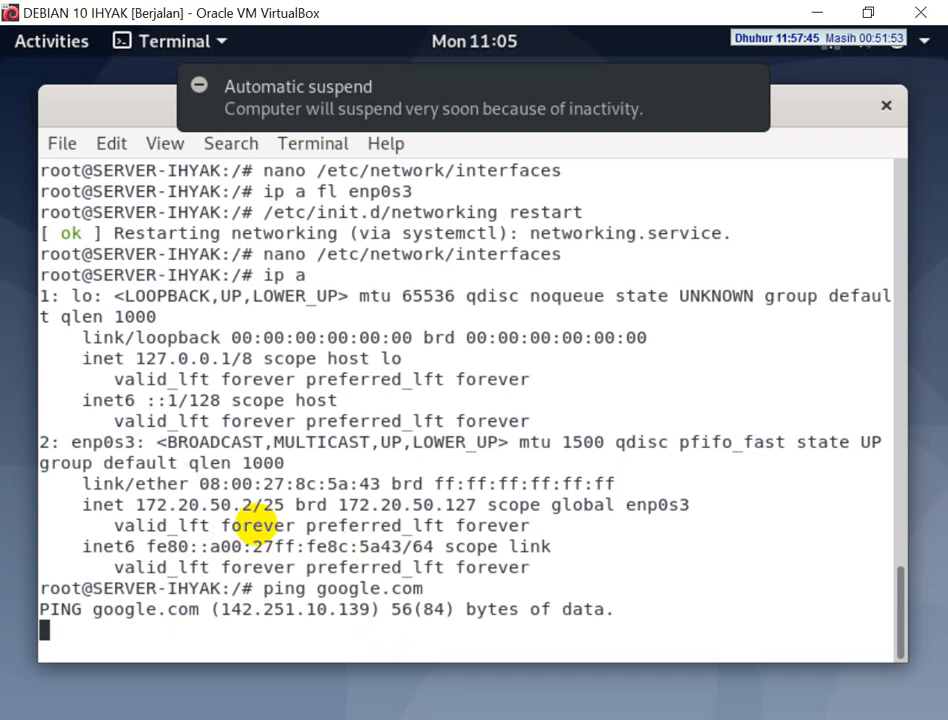
{"action": "key", "text": "ctrl+c"}
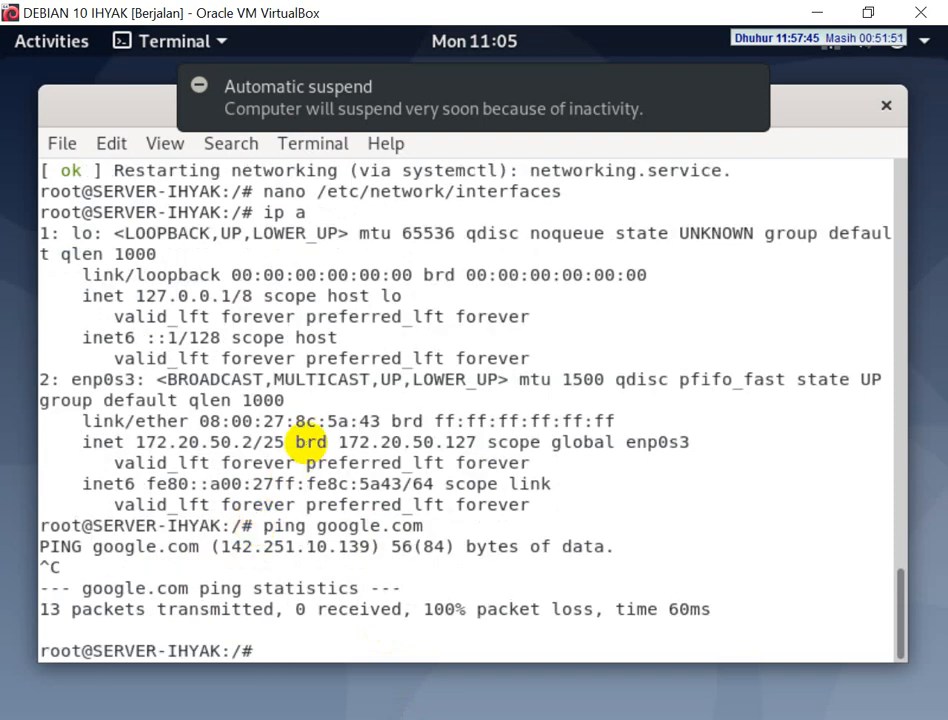
{"action": "key", "text": "Up"}
{"action": "key", "text": "Return"}
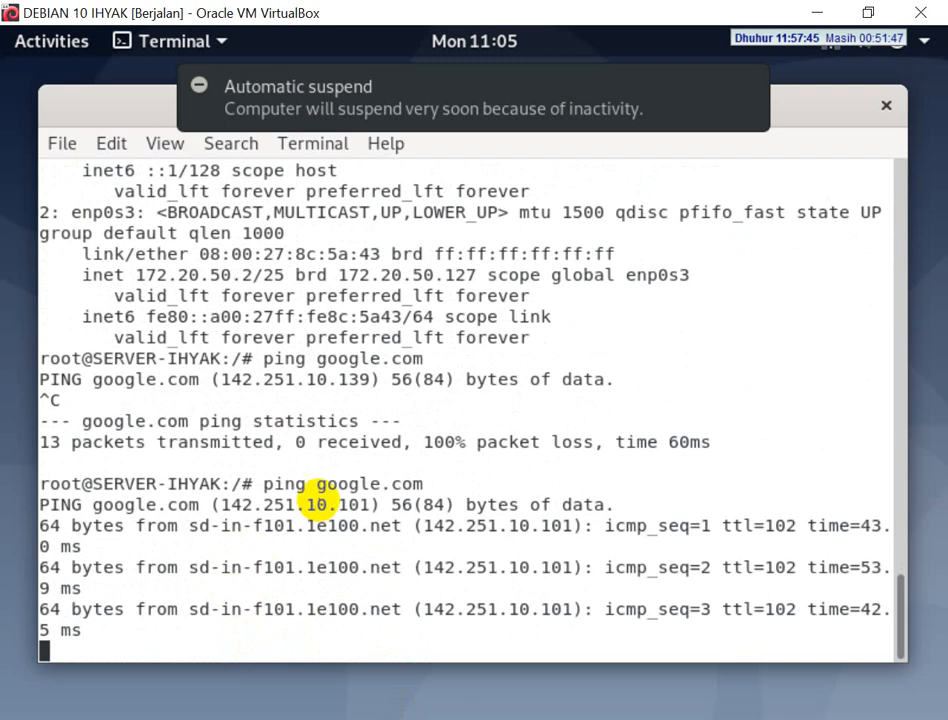
{"action": "key", "text": "ctrl+c"}
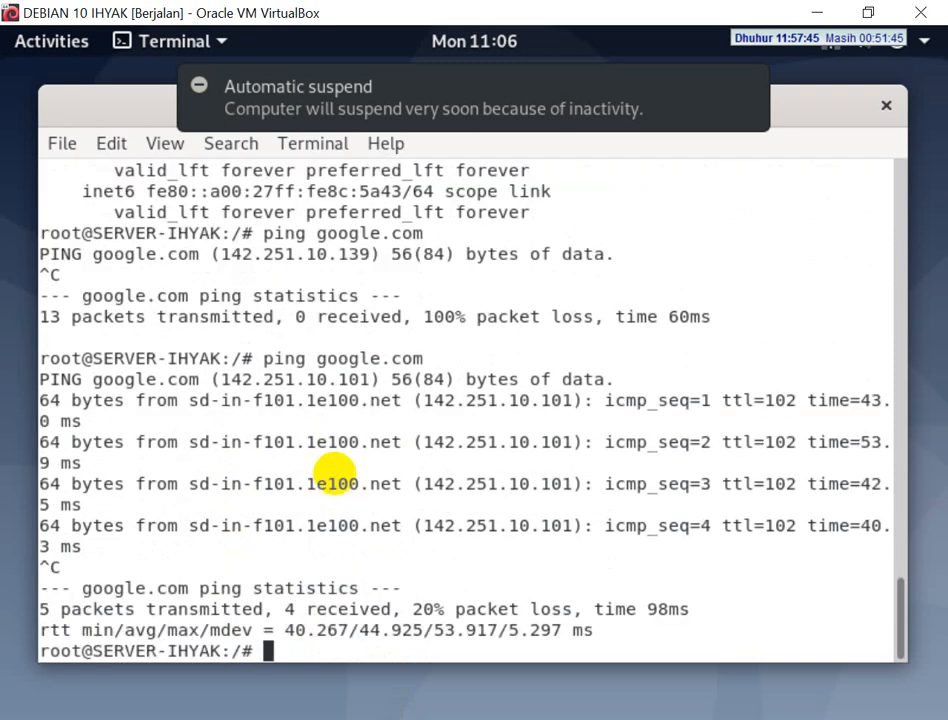
Clear the Debian terminal and ping the client at 172.20.50.98
{"action": "type", "text": "clea"}
{"action": "type", "text": "r"}
{"action": "key", "text": "Return"}
{"action": "type", "text": "pi"}
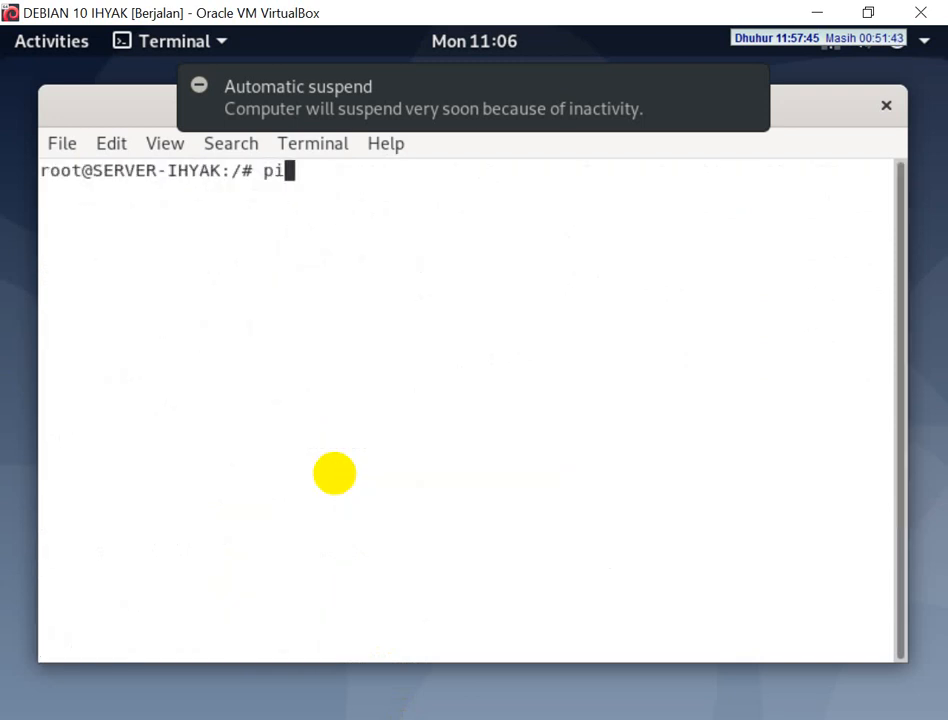
{"action": "type", "text": "ng 172."}
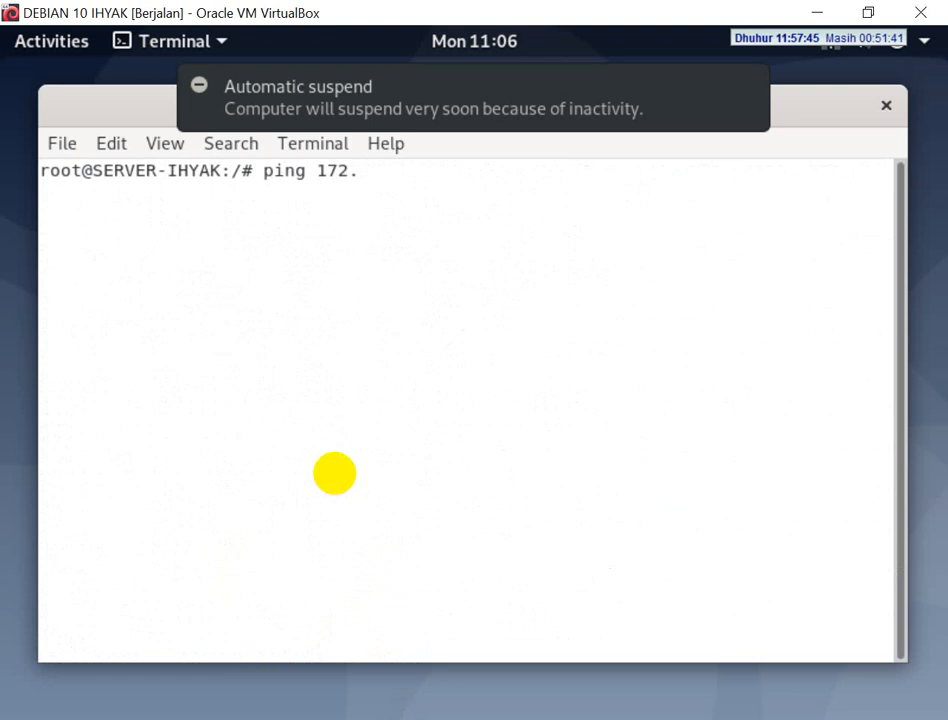
{"action": "type", "text": "20.50.98"}
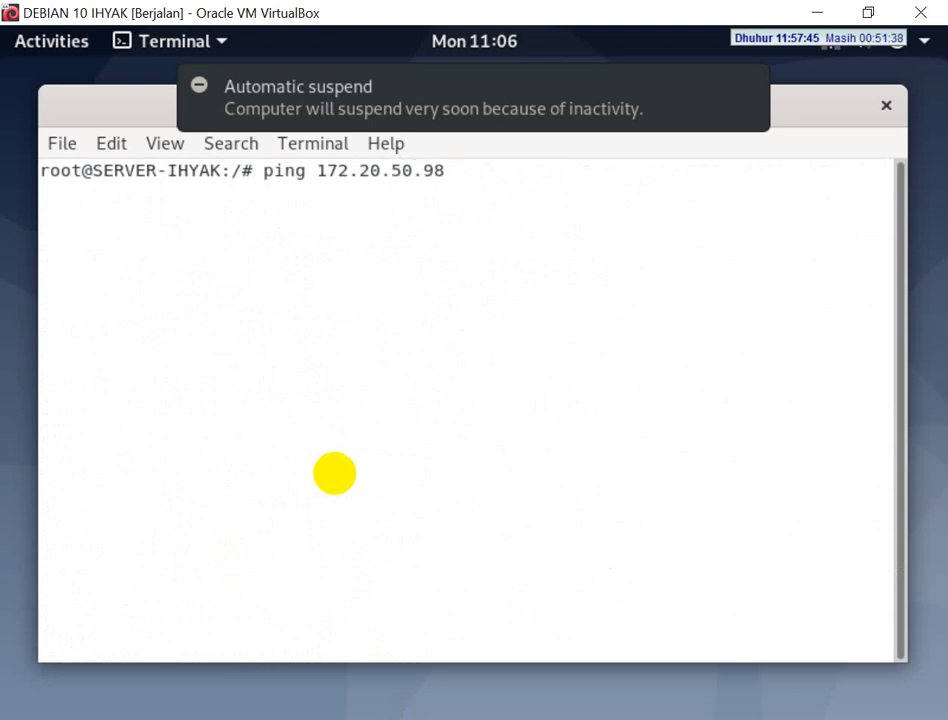
{"action": "key", "text": "Return"}
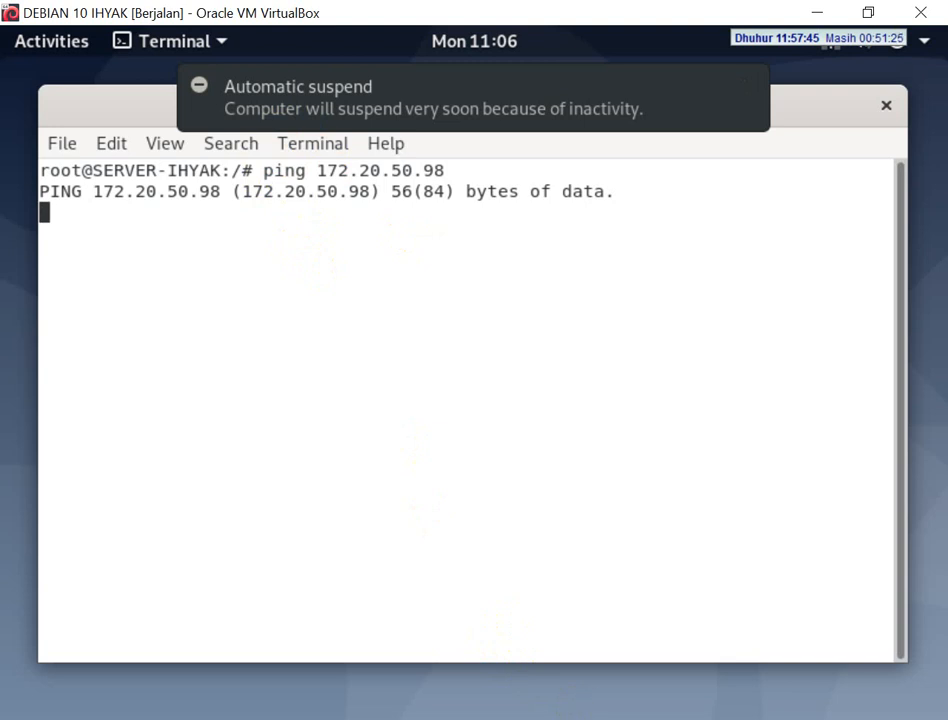
Turn off Microsoft Defender Firewall for the private network in Windows Security, and stop the running ping in the Debian terminal
{"action": "right_click", "coordinate": [815, 719]}
{"action": "left_click", "coordinate": [800, 715]}
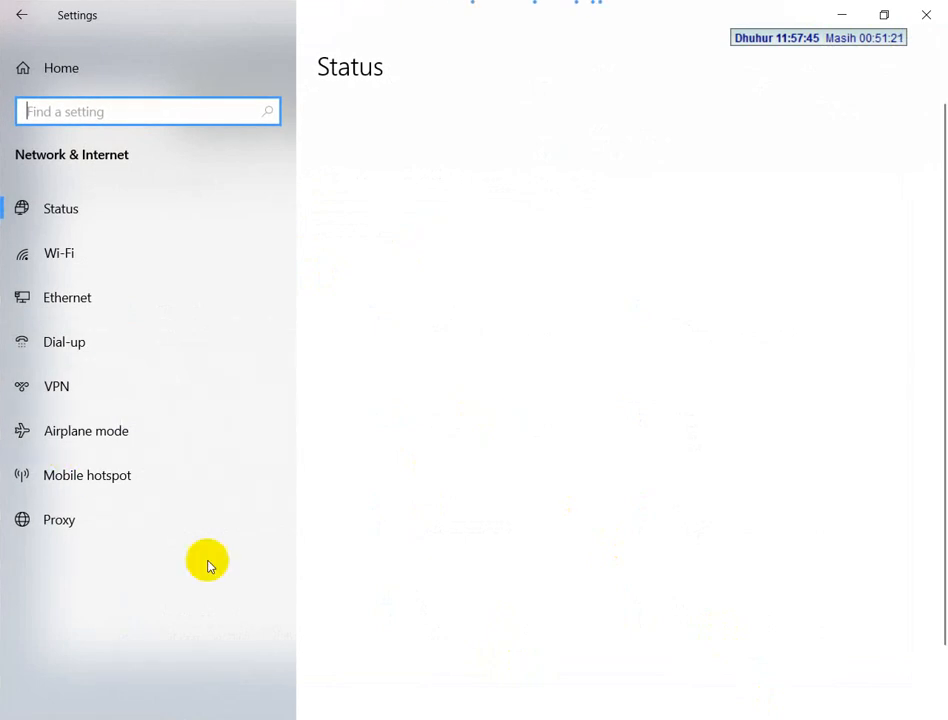
{"action": "scroll", "coordinate": [470, 540], "scroll_direction": "down", "scroll_amount": 3}
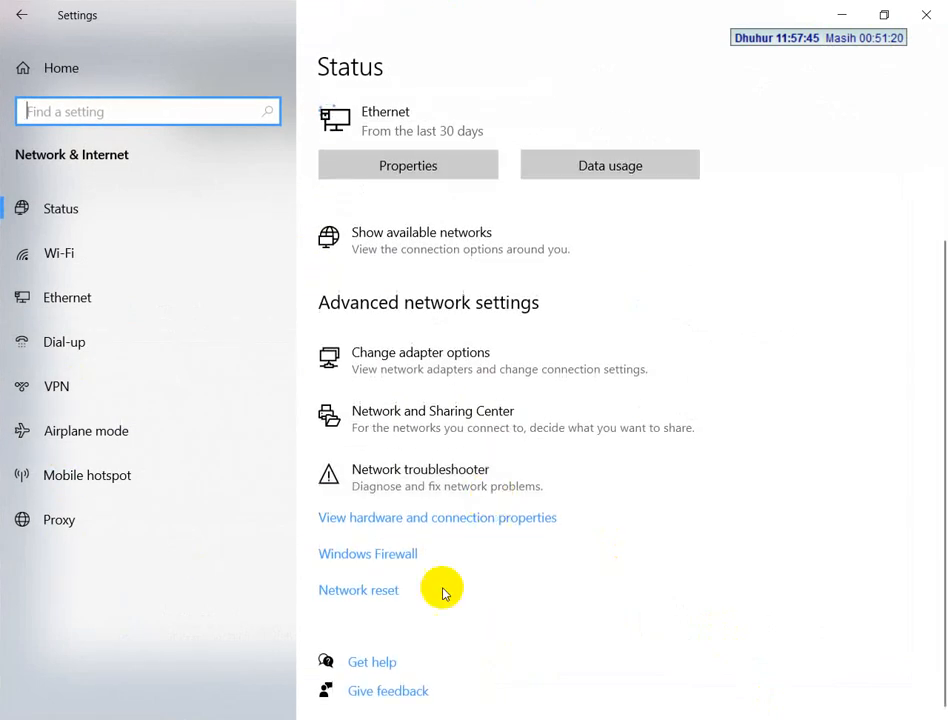
{"action": "left_click", "coordinate": [362, 556]}
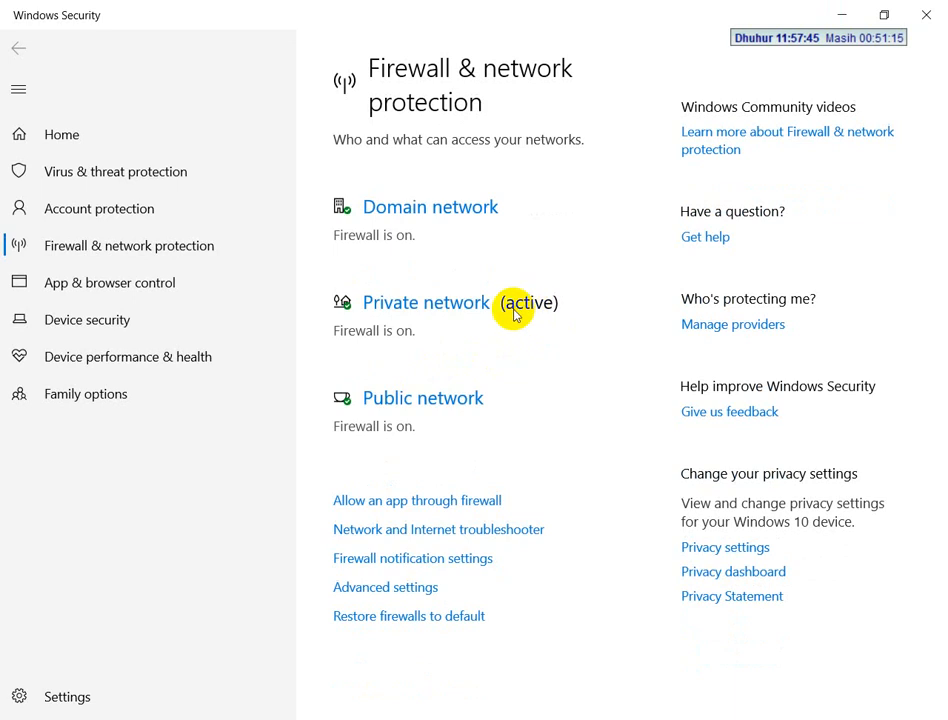
{"action": "left_click", "coordinate": [442, 313]}
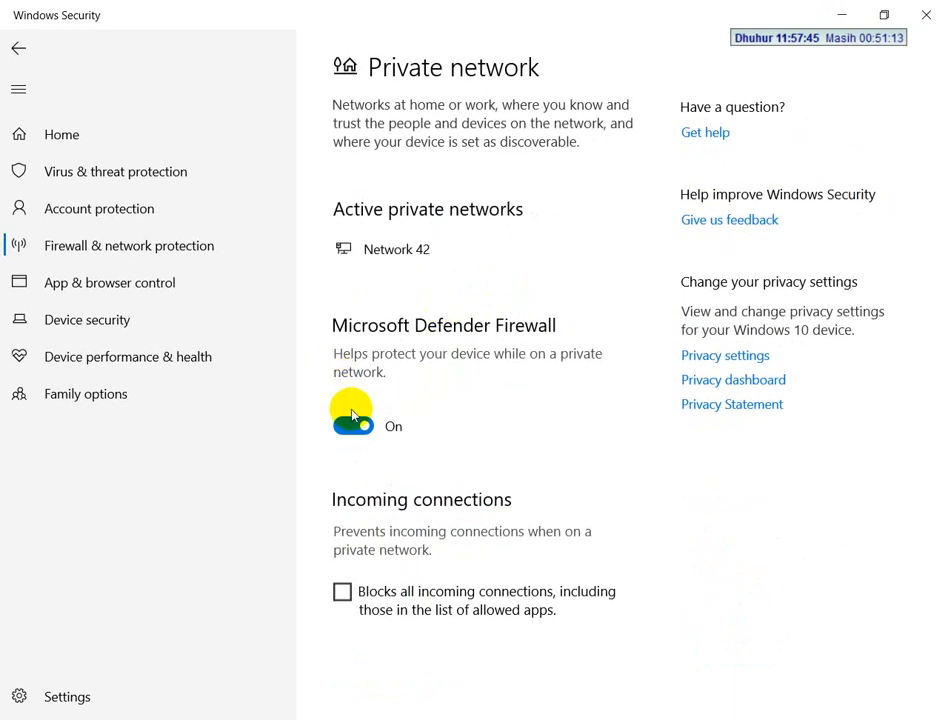
{"action": "left_click", "coordinate": [352, 426]}
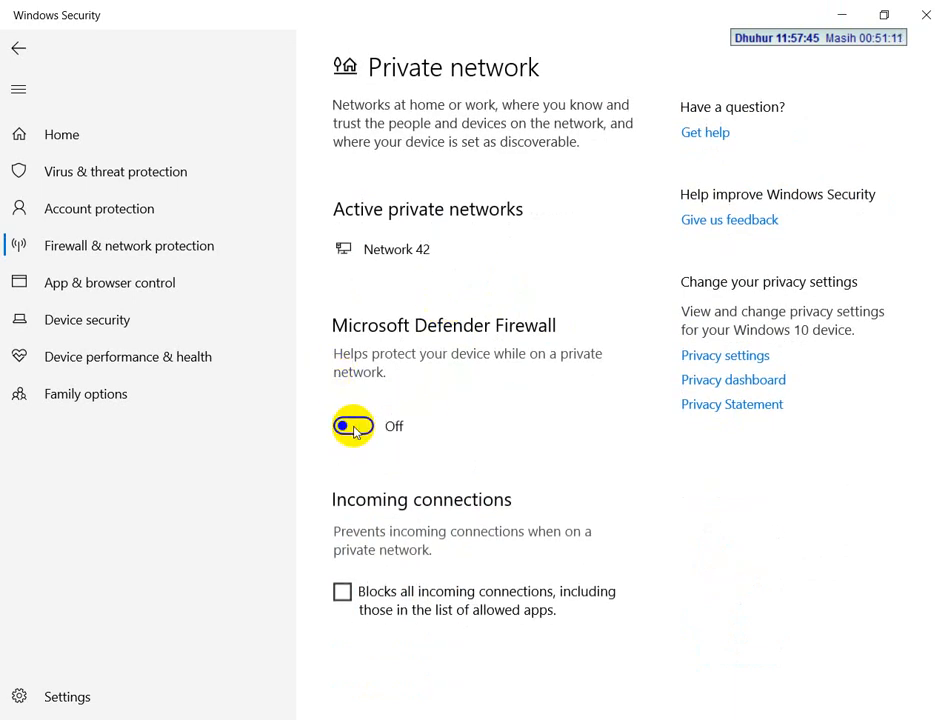
{"action": "key", "text": "alt+Tab"}
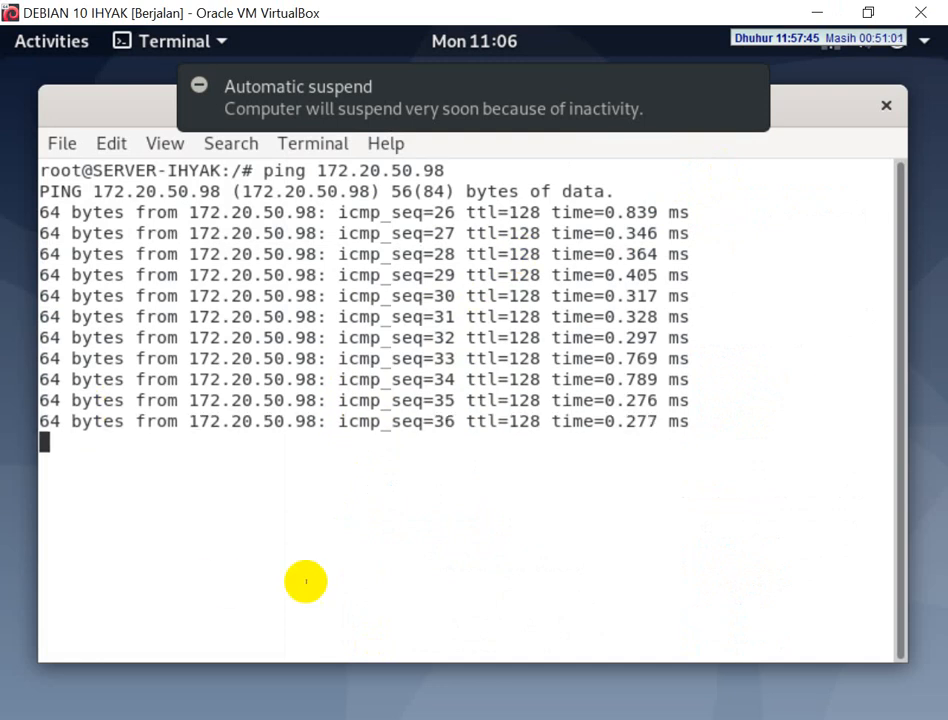
{"action": "key", "text": "ctrl+c"}
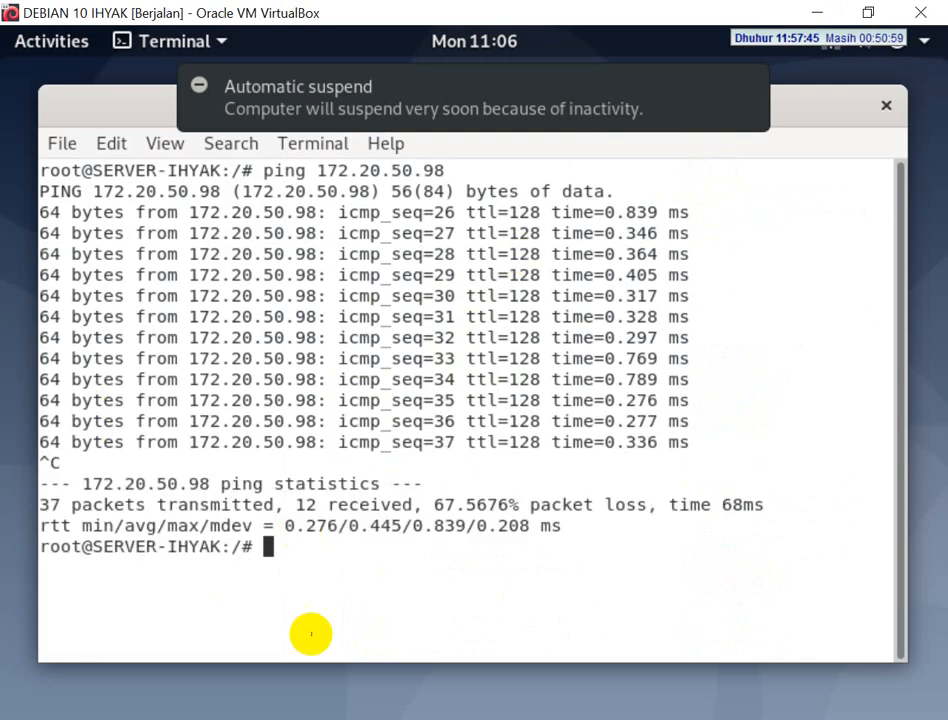
Check the Web Server (apache2) task in the exam PDF and load 172.20.50.2 in Chrome on the PC
{"action": "left_click", "coordinate": [280, 718]}
{"action": "scroll", "coordinate": [350, 500], "scroll_direction": "down", "scroll_amount": 1}
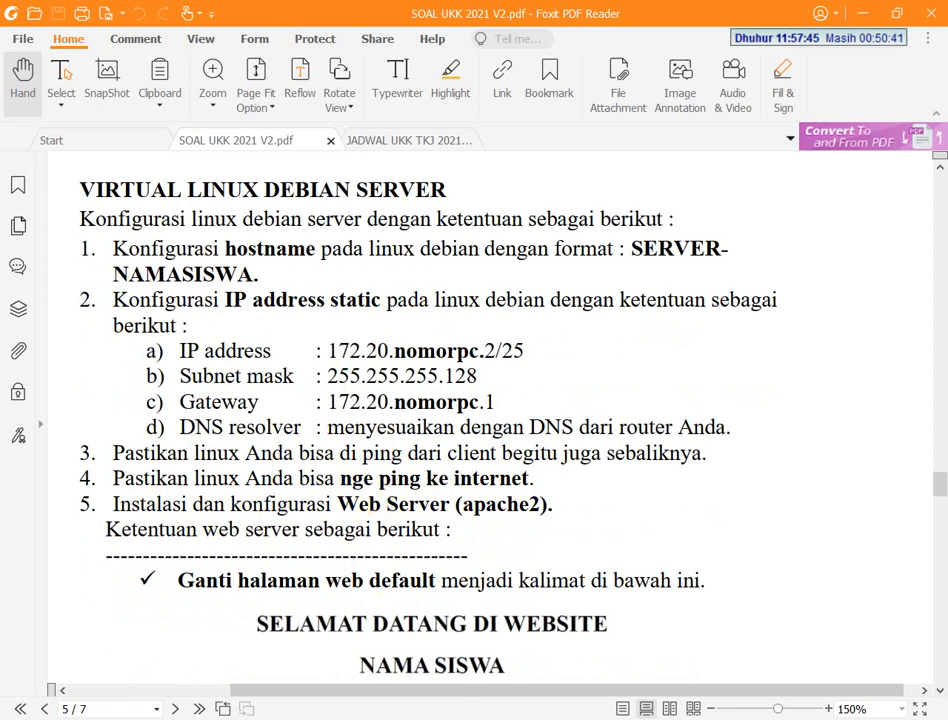
{"action": "left_click", "coordinate": [300, 718]}
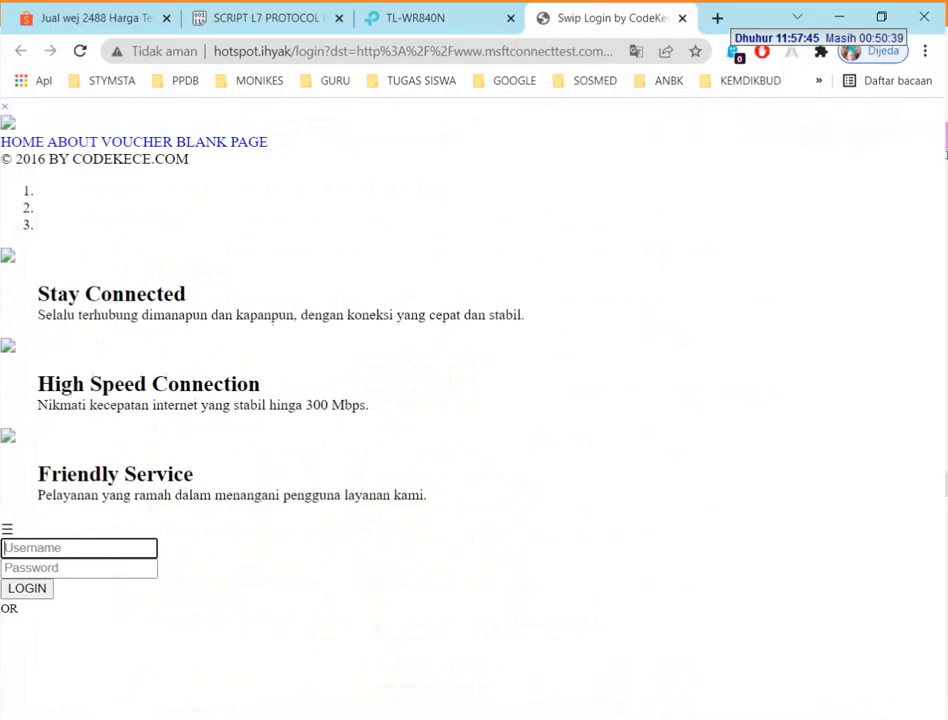
{"action": "left_click", "coordinate": [250, 50]}
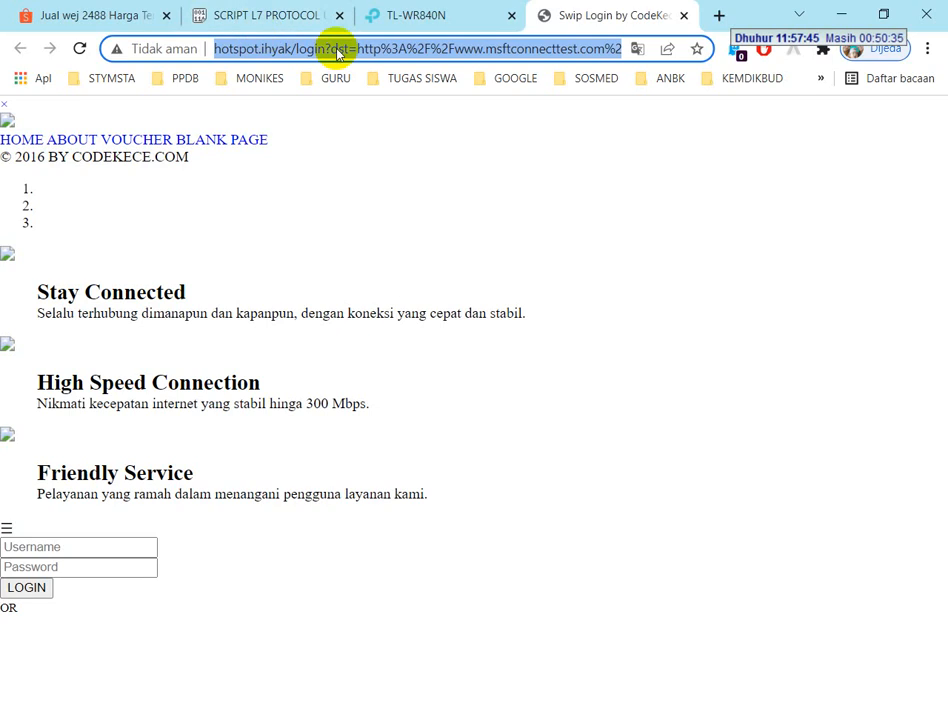
{"action": "type", "text": "172.20"}
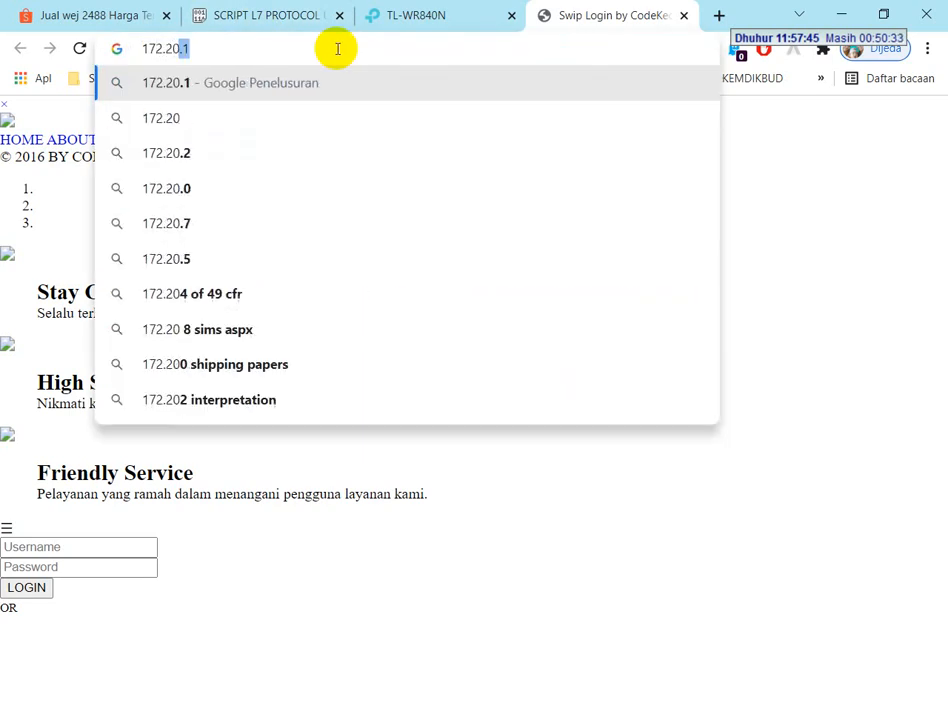
{"action": "type", "text": ".50.2"}
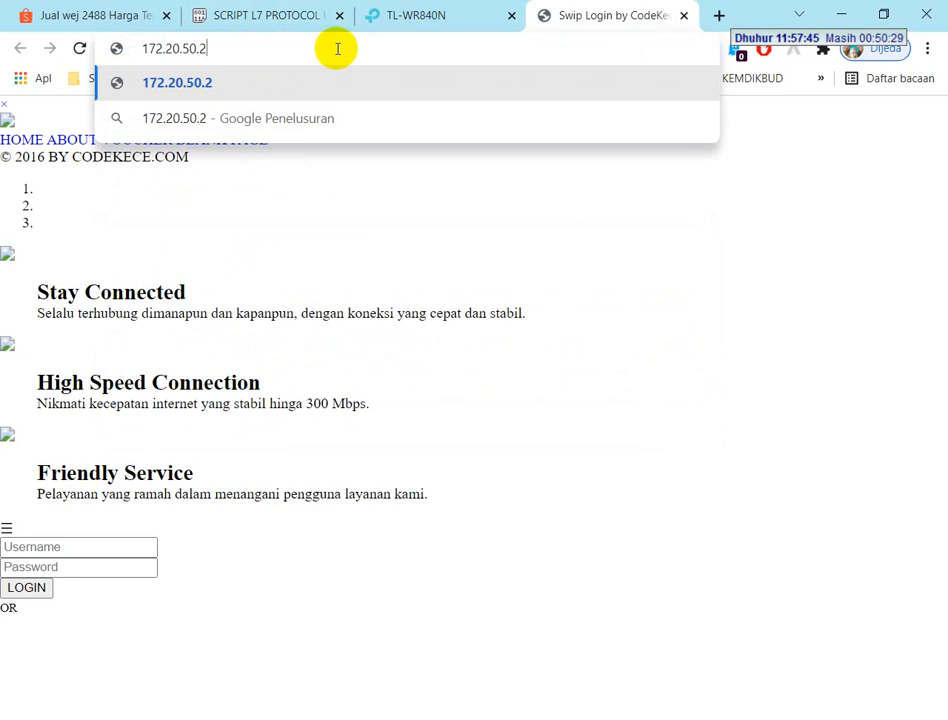
{"action": "key", "text": "Return"}
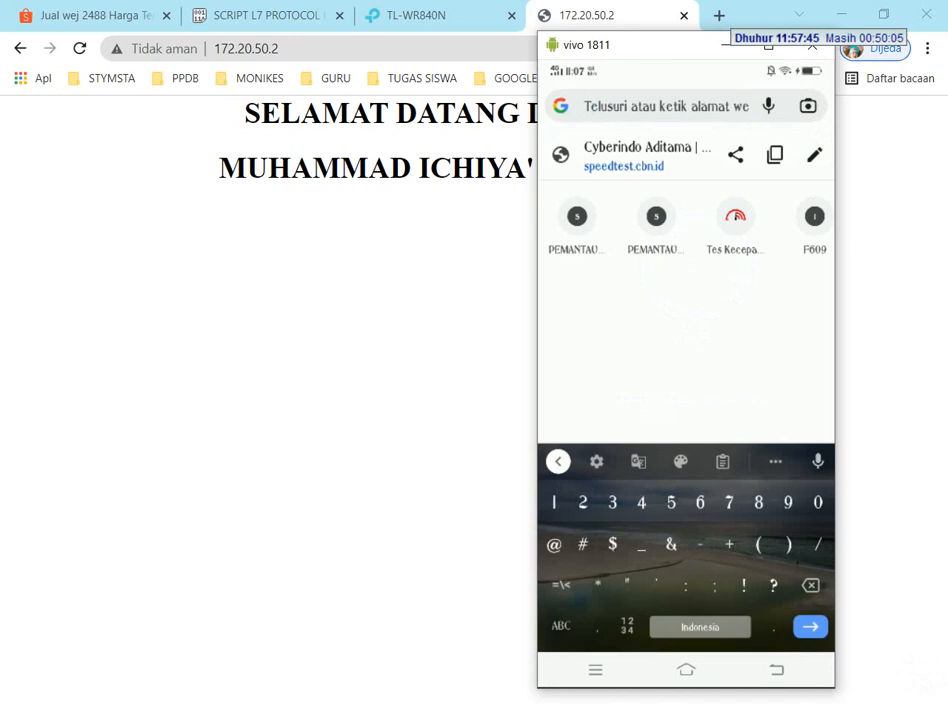
Load 172.20.50.2 in the mirrored phone's browser and move the phone window so the whole page shows
{"action": "type", "text": "172.20.50"}
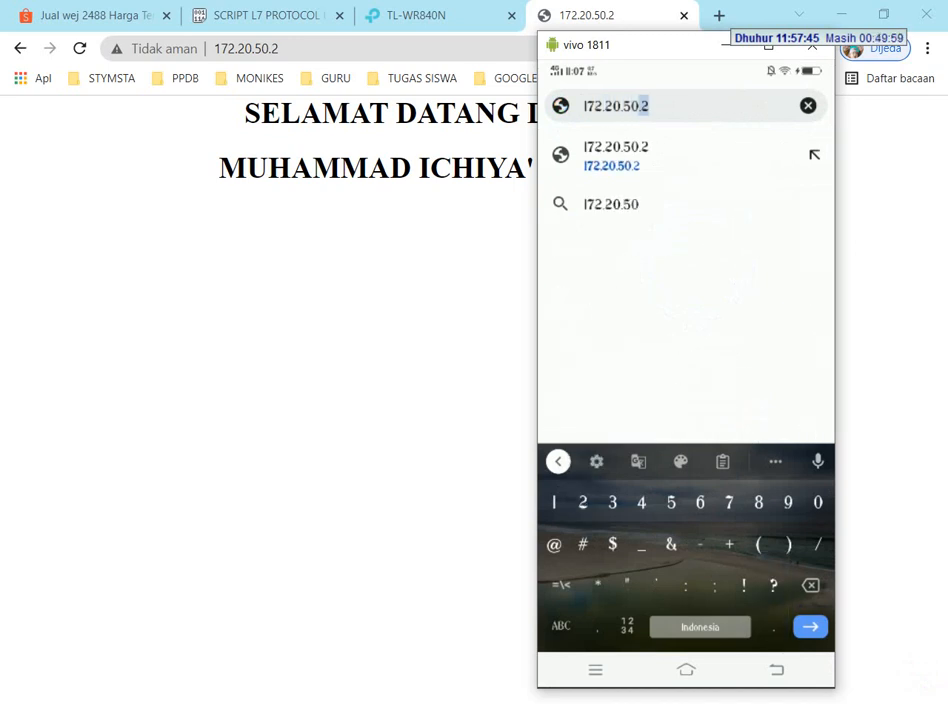
{"action": "left_click", "coordinate": [650, 106]}
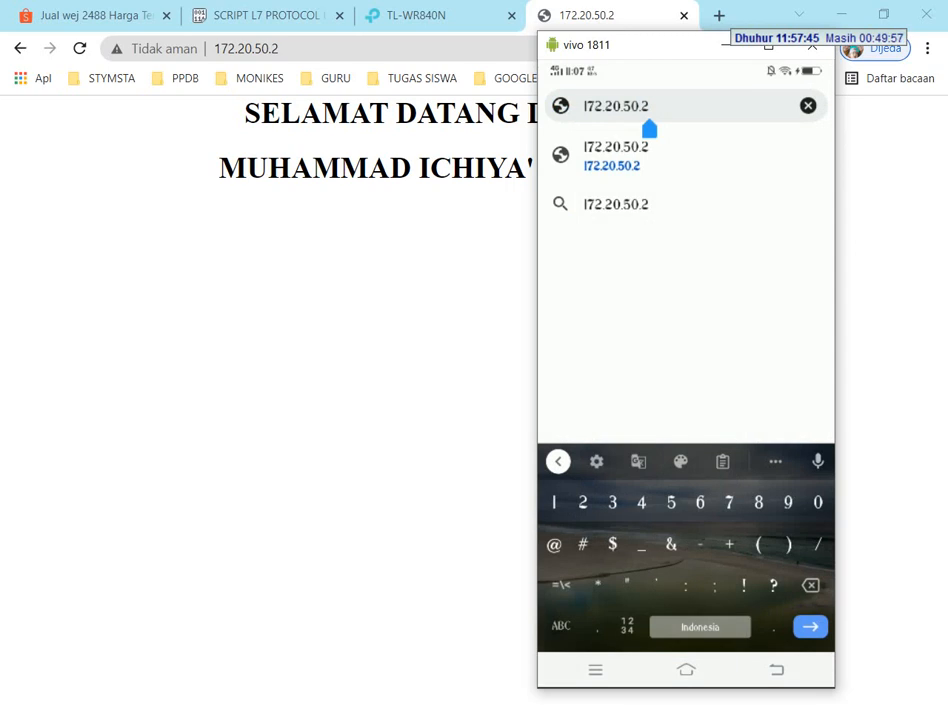
{"action": "key", "text": "Return"}
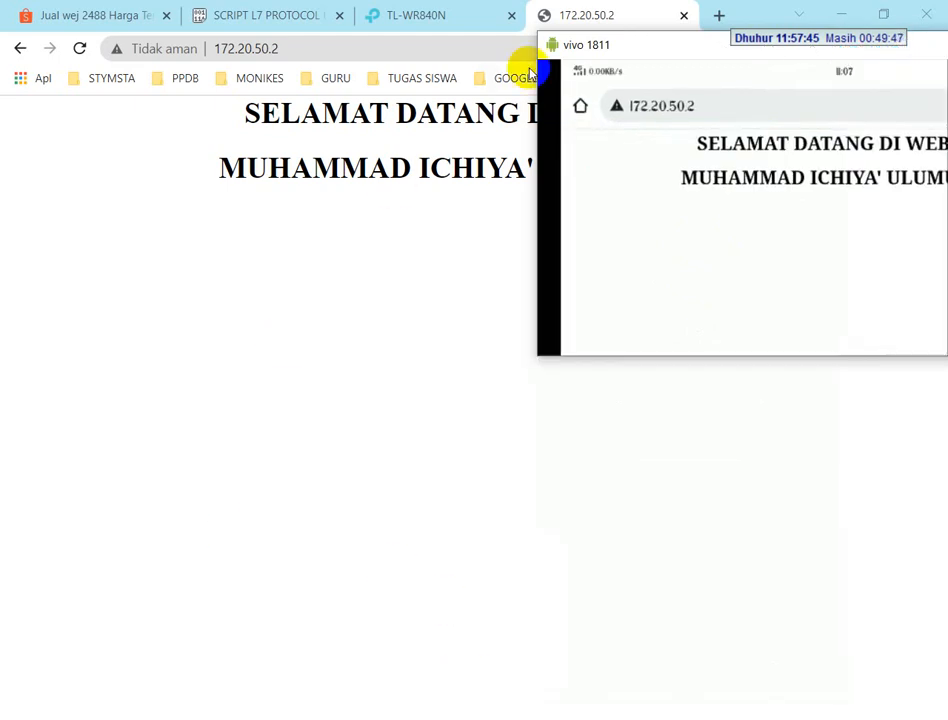
{"action": "left_click_drag", "start_coordinate": [630, 48], "coordinate": [350, 127]}
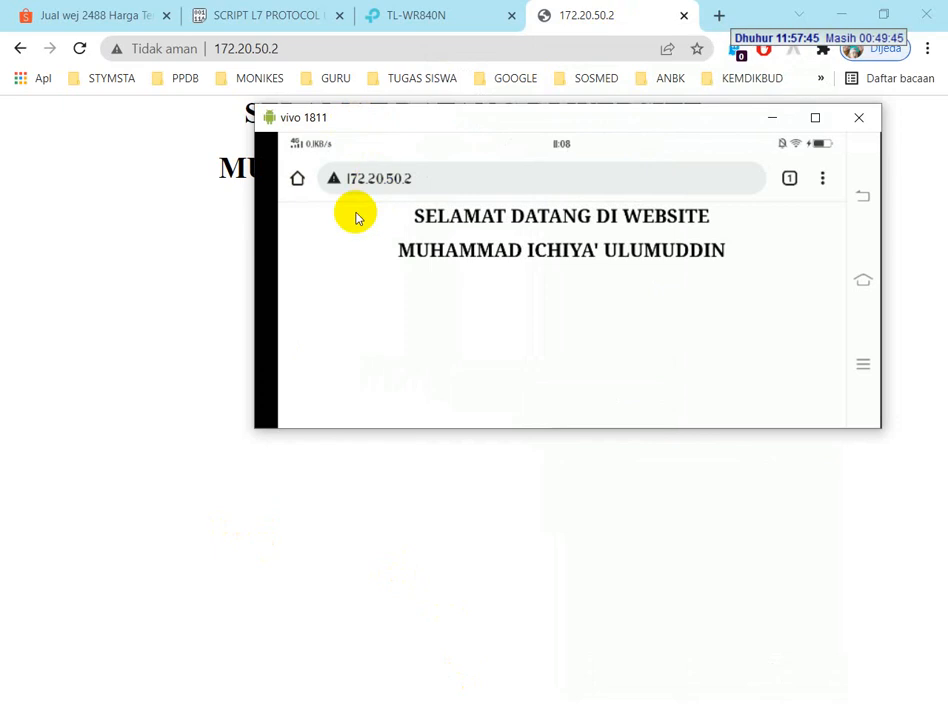
Review the File Server (samba) task in the exam PDF and open the network location \\172.20.50.2 through Windows Run
{"action": "key", "text": "alt+Tab"}
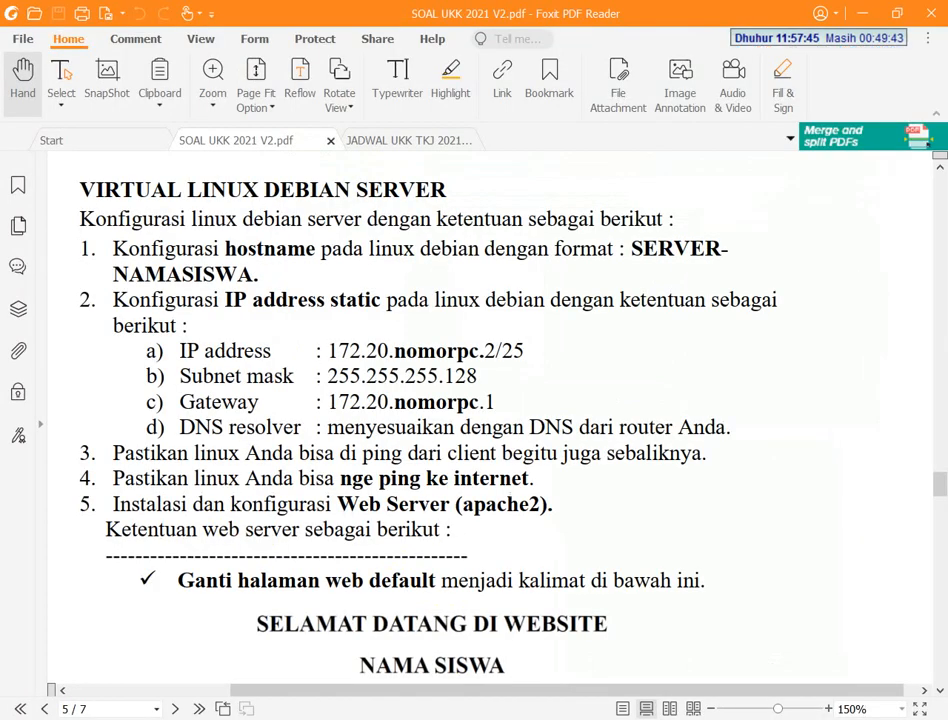
{"action": "scroll", "coordinate": [372, 500], "scroll_direction": "down", "scroll_amount": 3}
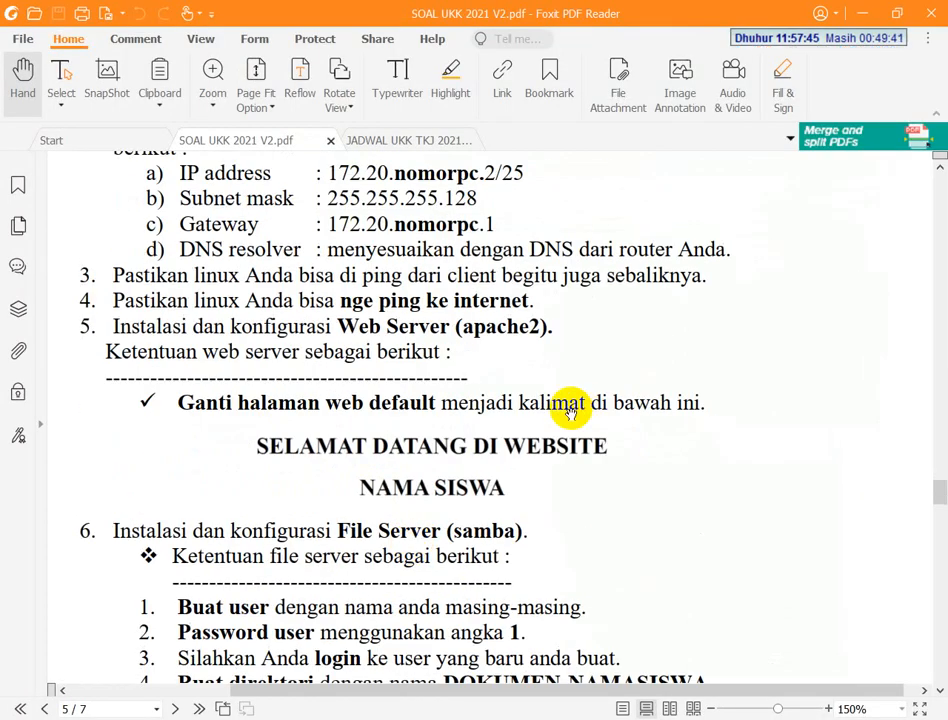
{"action": "scroll", "coordinate": [556, 434], "scroll_direction": "down", "scroll_amount": 3}
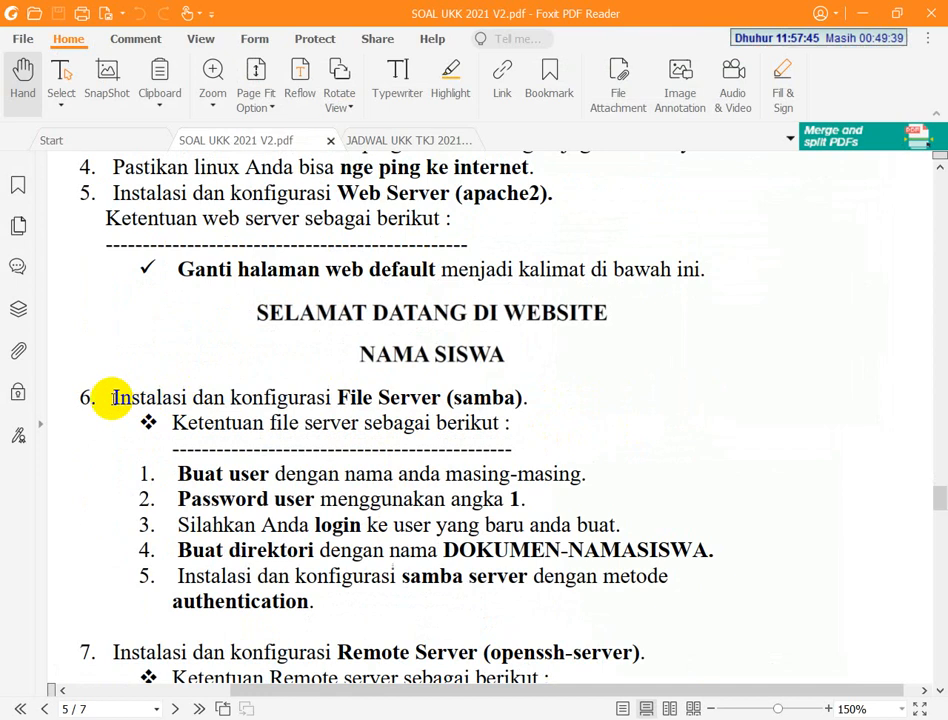
{"action": "scroll", "coordinate": [410, 418], "scroll_direction": "down", "scroll_amount": 2}
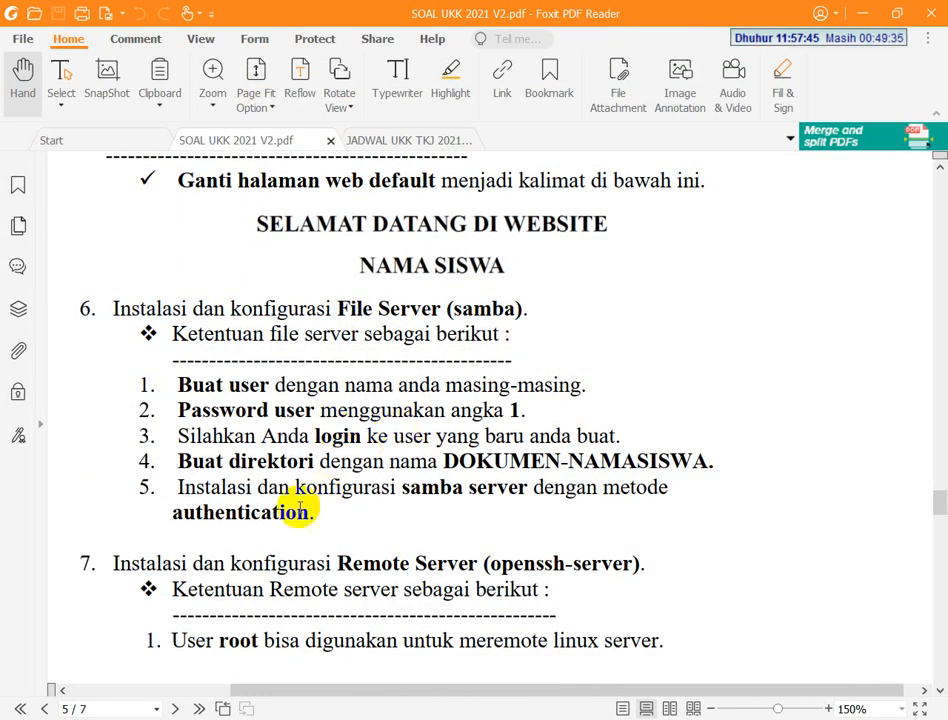
{"action": "key", "text": "super+r"}
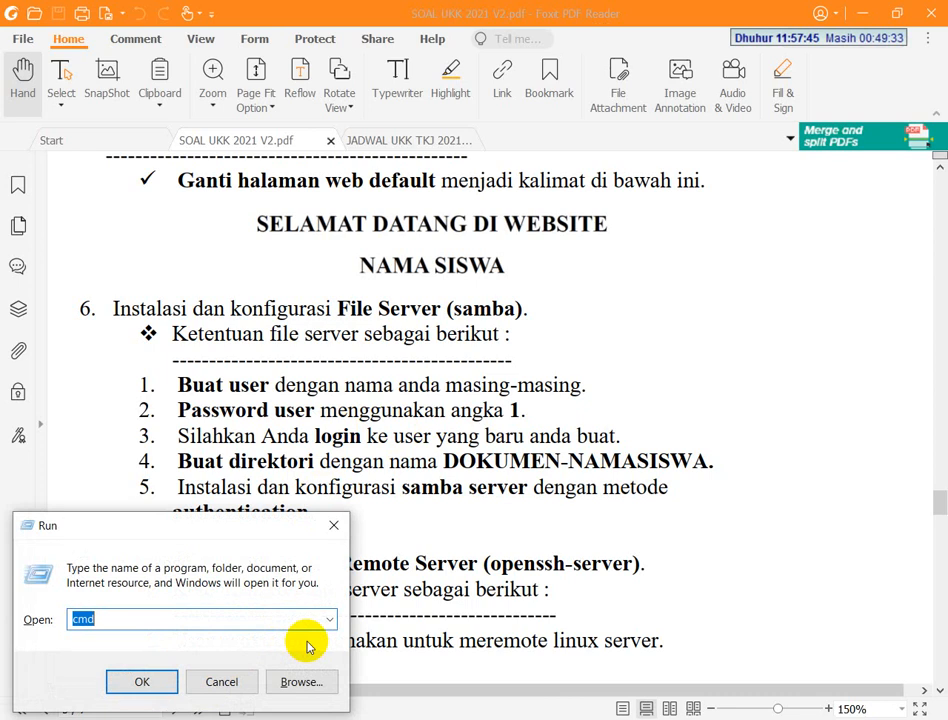
{"action": "type", "text": "\\\\"}
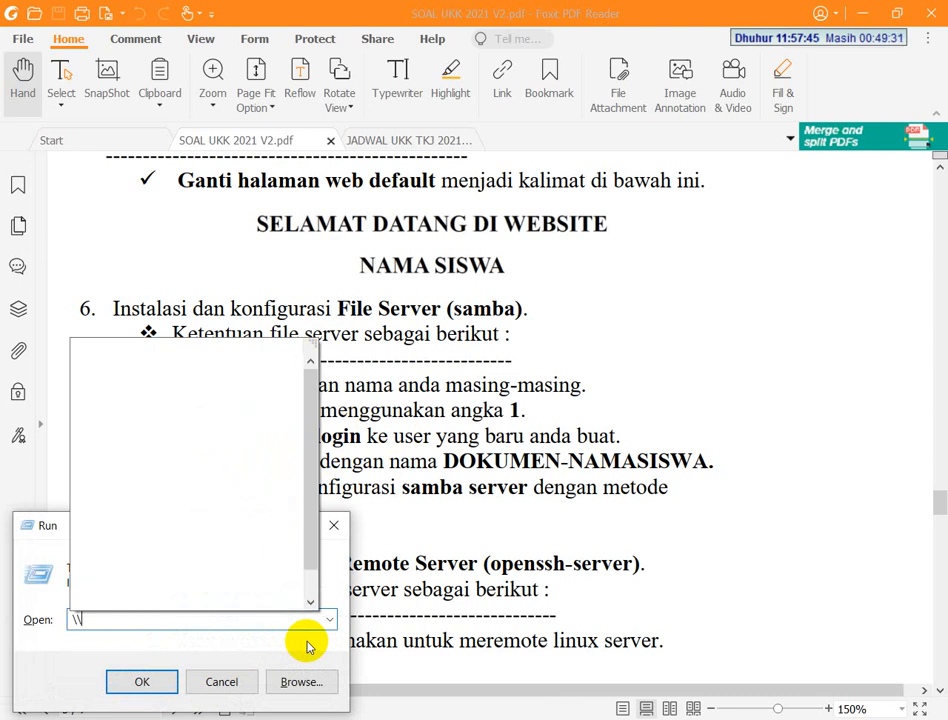
{"action": "type", "text": "172"}
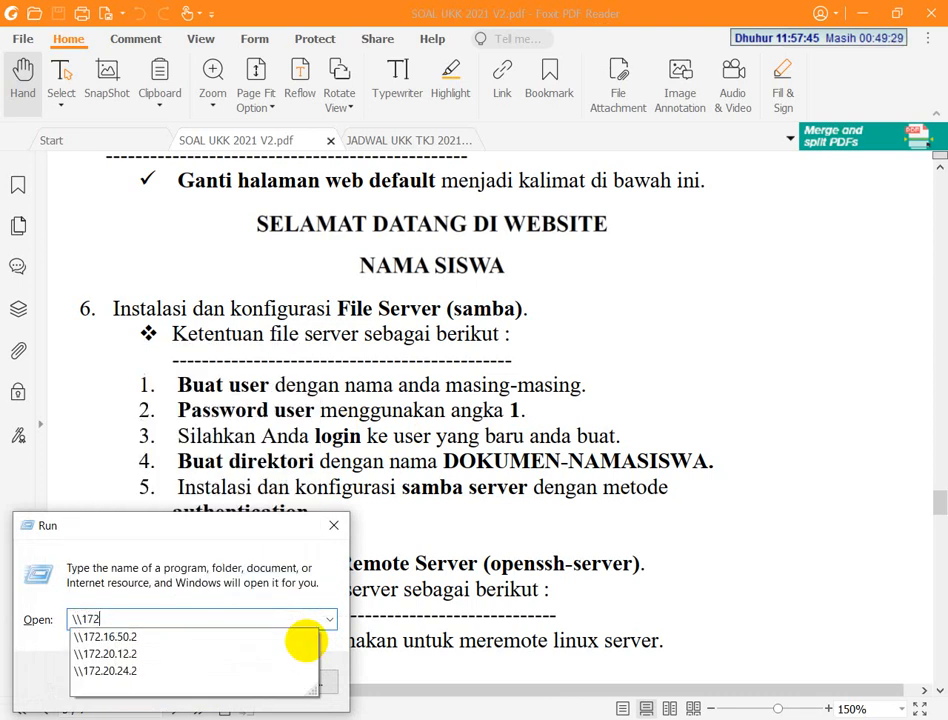
{"action": "type", "text": ".20.5"}
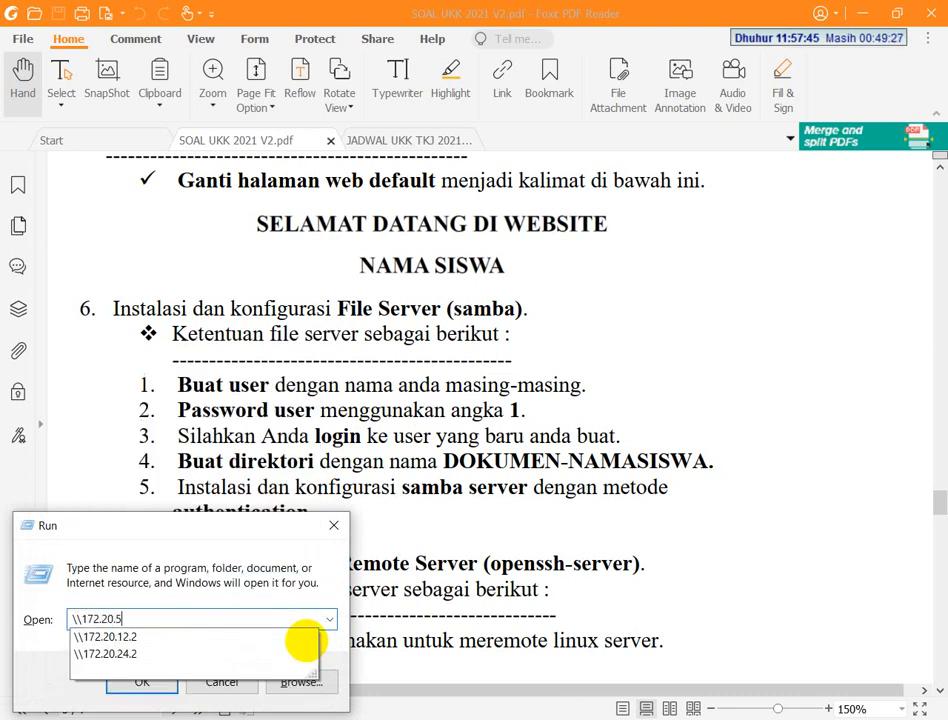
{"action": "type", "text": "0."}
{"action": "key", "text": "Return"}
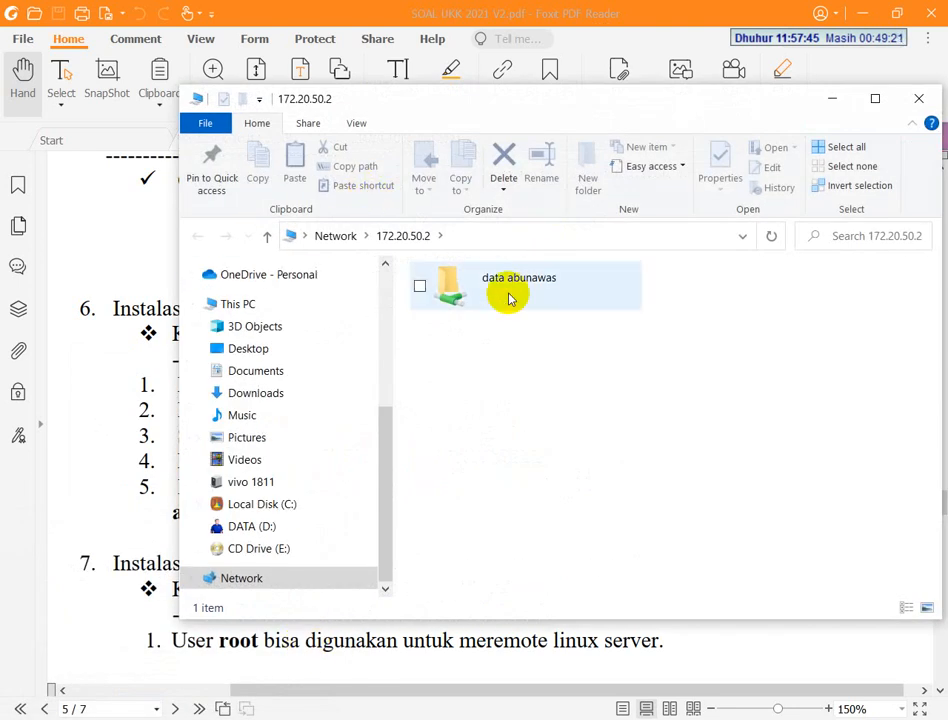
Recheck the File Server (samba) task in the exam PDF and open the shared folder data abunawas on 172.20.50.2
{"action": "left_click", "coordinate": [103, 394]}
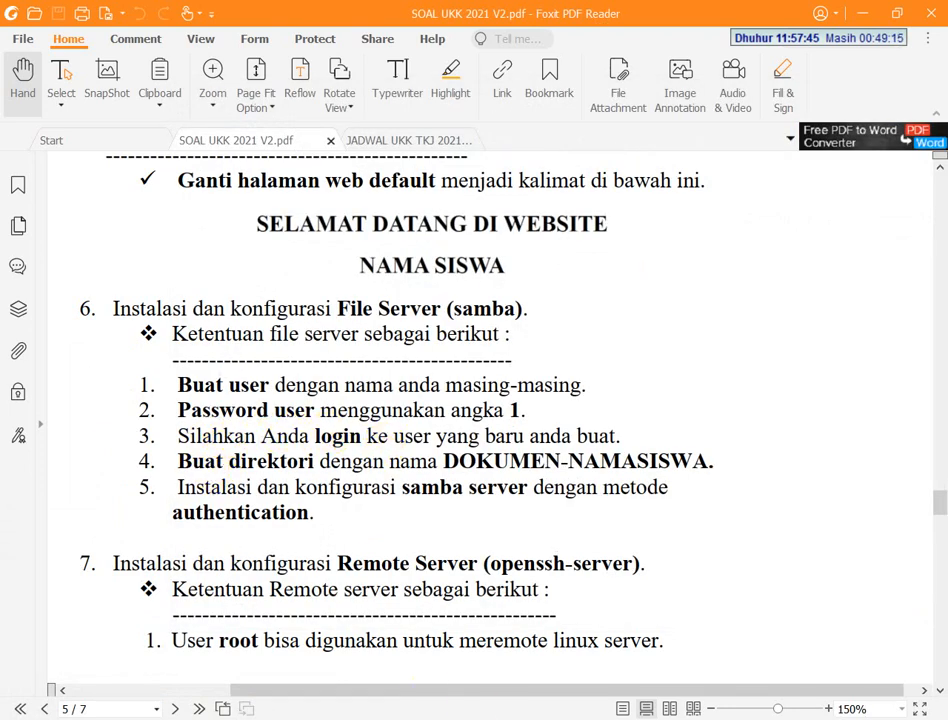
{"action": "key", "text": "alt+Tab"}
{"action": "key", "text": "alt+Tab"}
{"action": "key", "text": "alt+Tab"}
{"action": "double_click", "coordinate": [491, 271]}
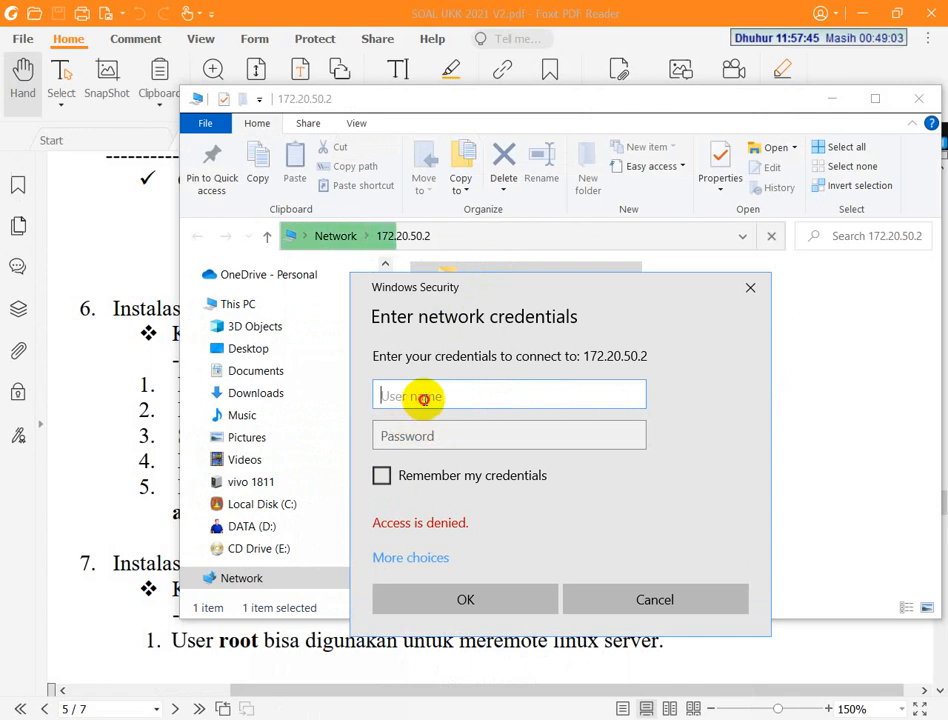
Sign in to the 172.20.50.2 share with the Samba user name and account password
{"action": "type", "text": "abu"}
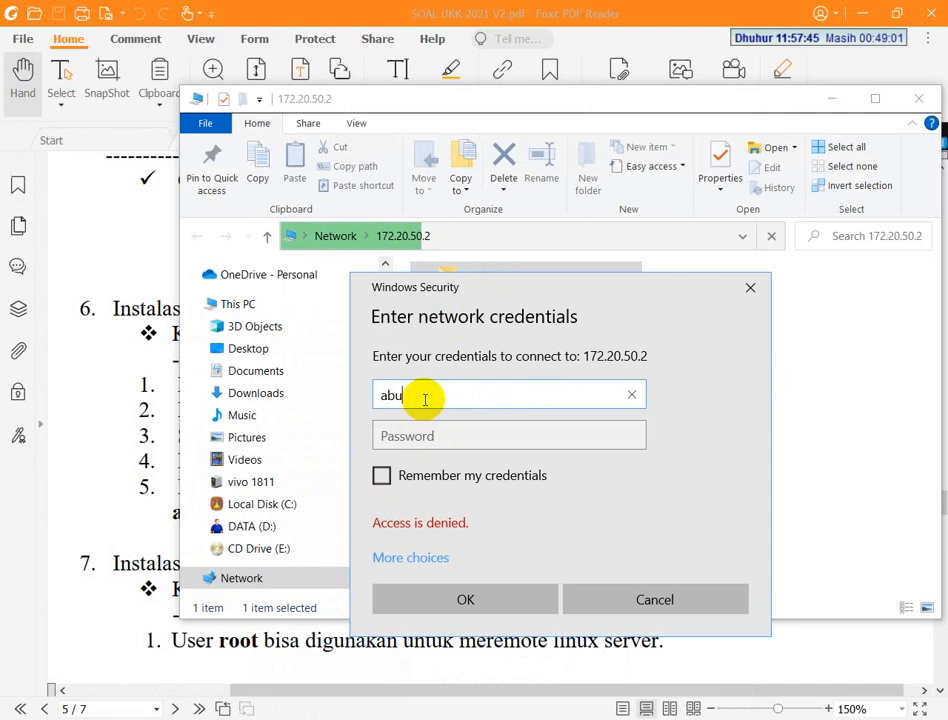
{"action": "type", "text": "nawas"}
{"action": "left_click", "coordinate": [452, 433]}
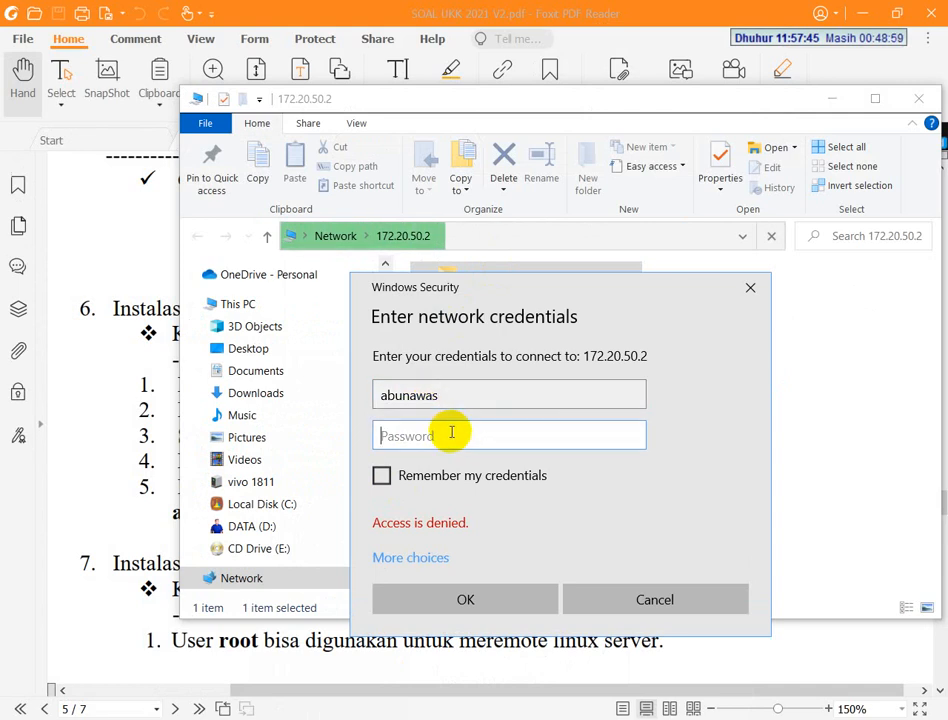
{"action": "type", "text": "a"}
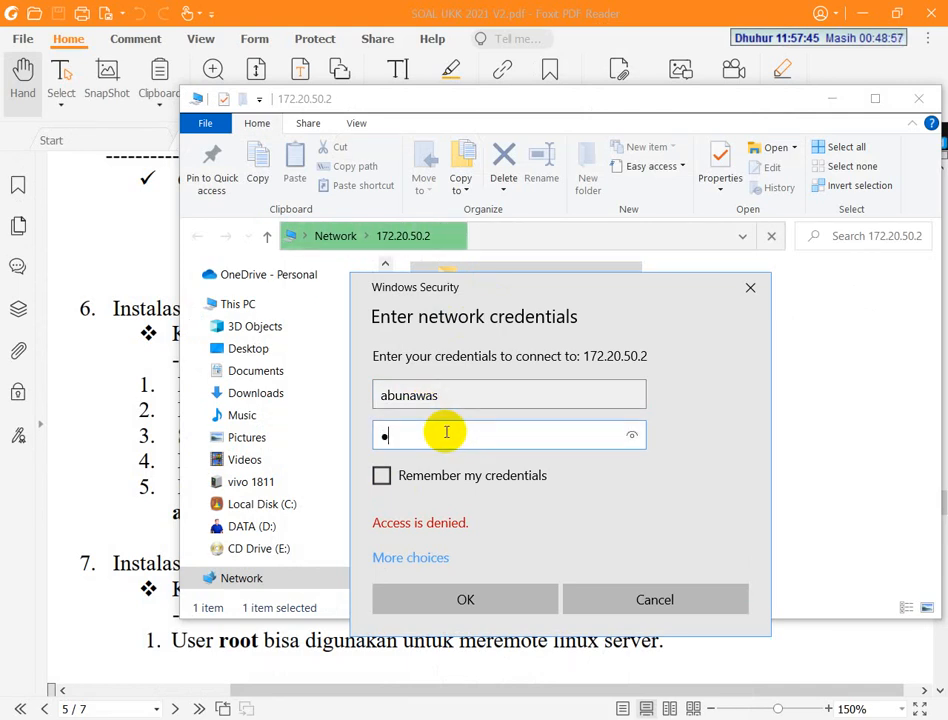
{"action": "key", "text": "Return"}
{"action": "key", "text": "Return"}
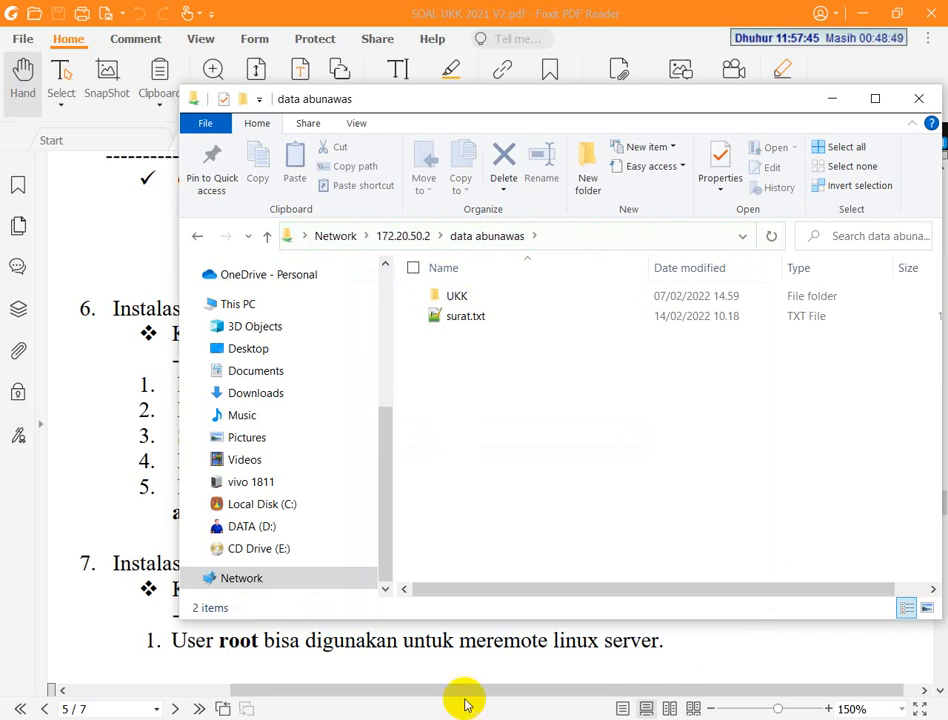
Bring up the mirrored phone and check the server 172.20.50.2 under LAN in its file manager
{"action": "left_click", "coordinate": [372, 718]}
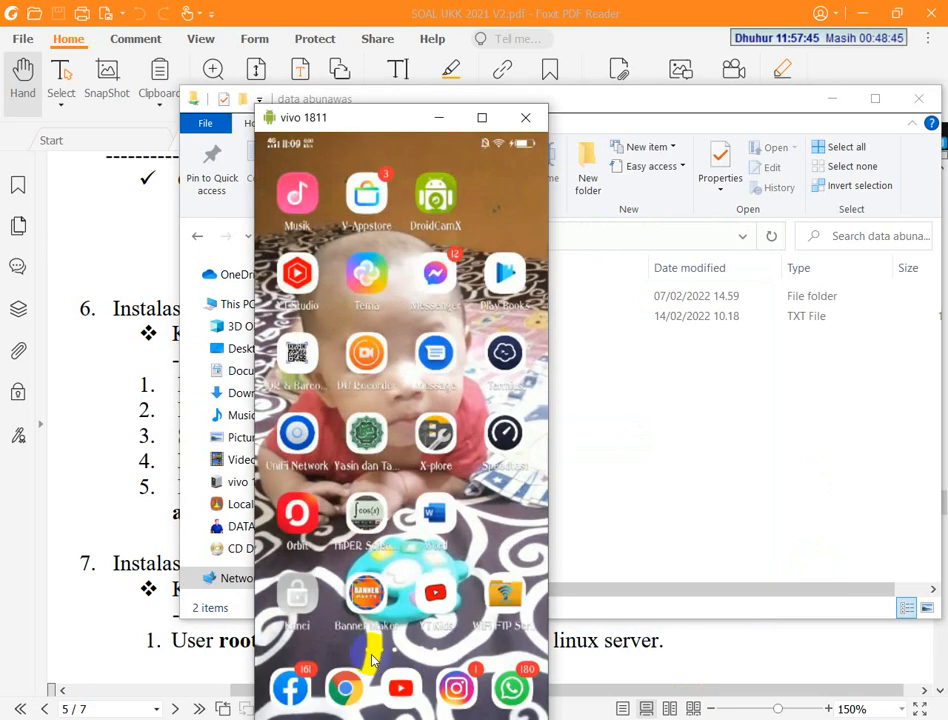
{"action": "left_click", "coordinate": [372, 659]}
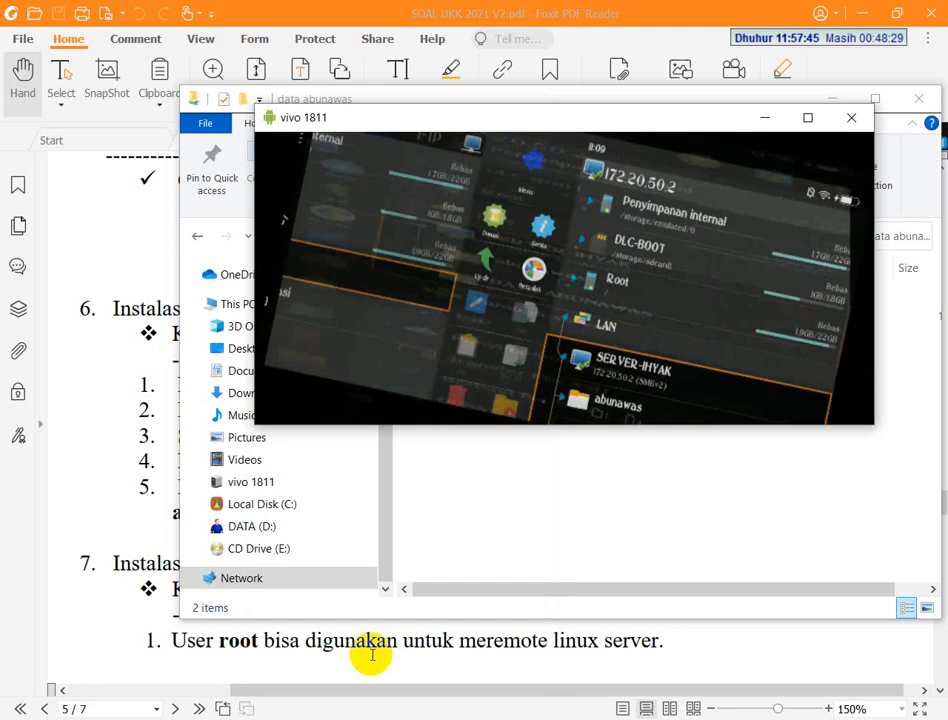
{"action": "left_click", "coordinate": [436, 571]}
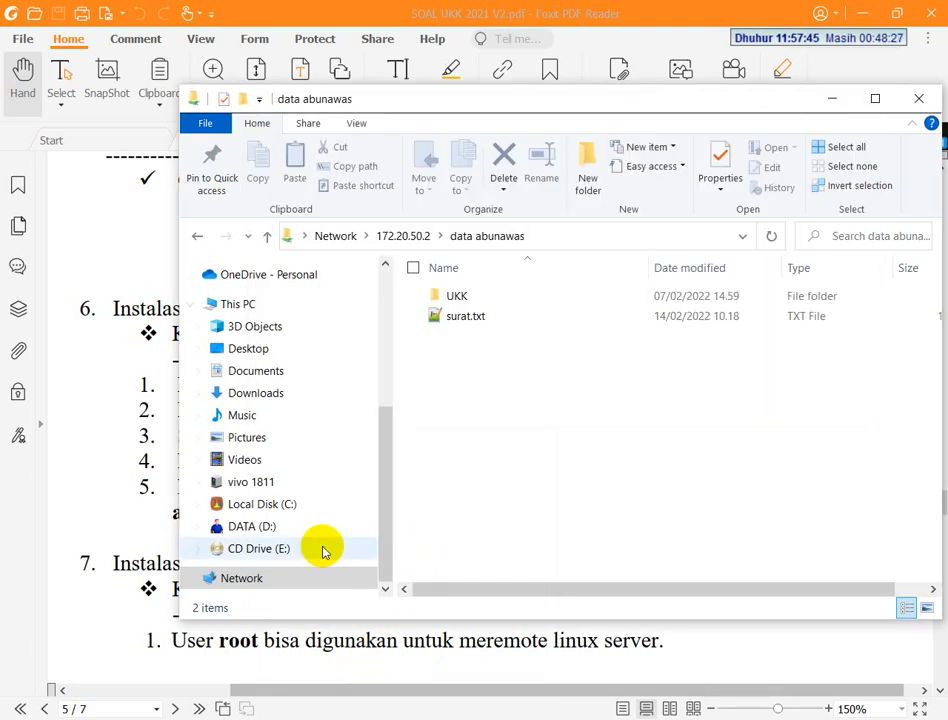
Review the Remote Server (openssh-server) task in the exam PDF and launch PuTTY
{"action": "left_click", "coordinate": [85, 509]}
{"action": "scroll", "coordinate": [133, 457], "scroll_direction": "down", "scroll_amount": 5}
{"action": "scroll", "coordinate": [188, 364], "scroll_direction": "up", "scroll_amount": 2}
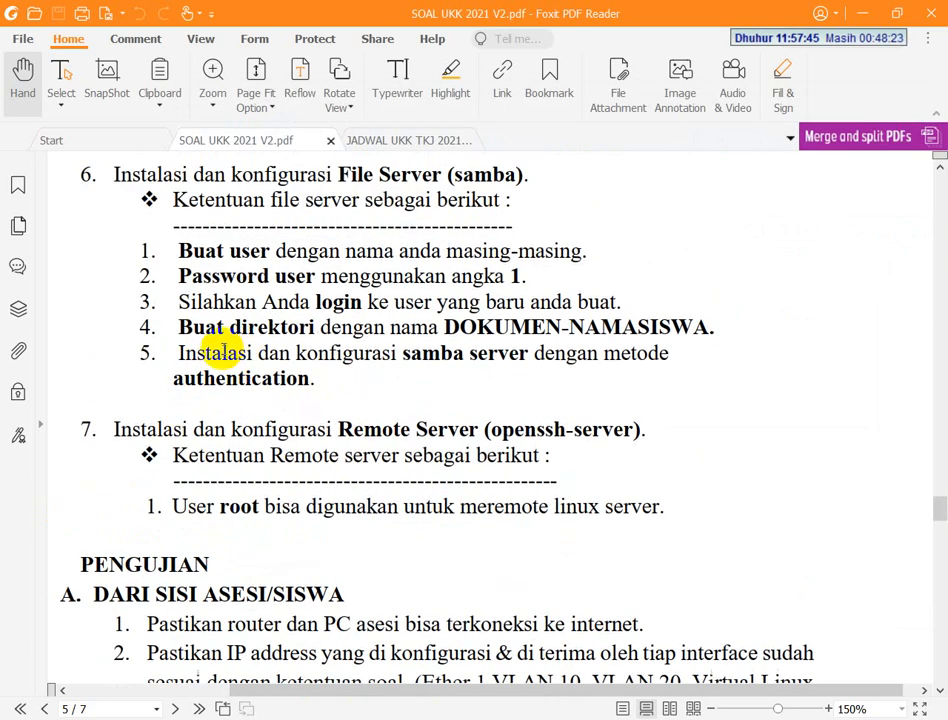
{"action": "key", "text": "super"}
{"action": "type", "text": "putt"}
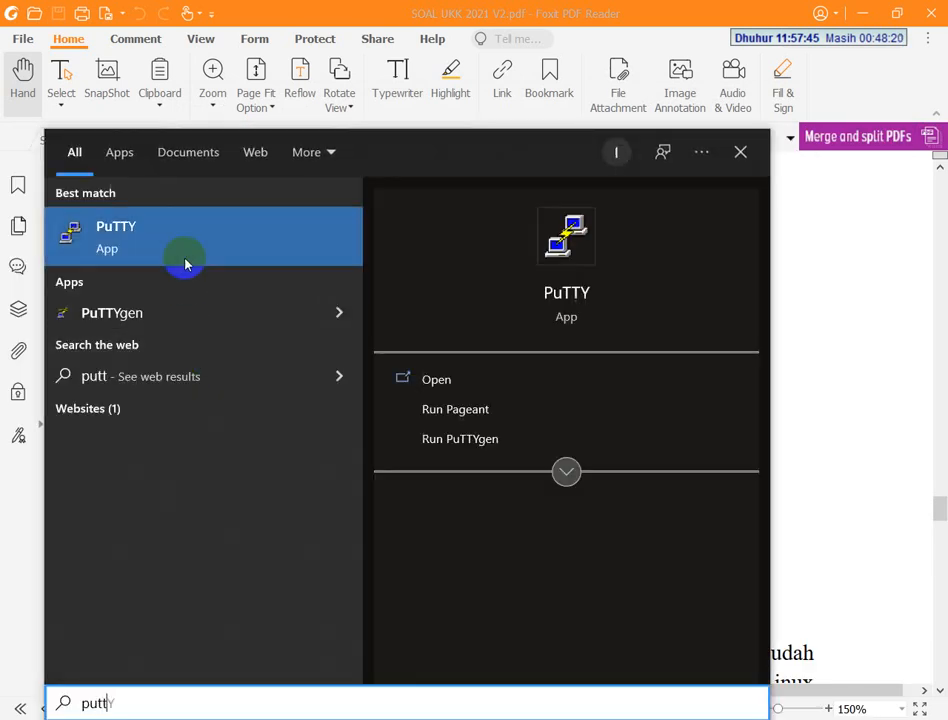
{"action": "left_click", "coordinate": [185, 263]}
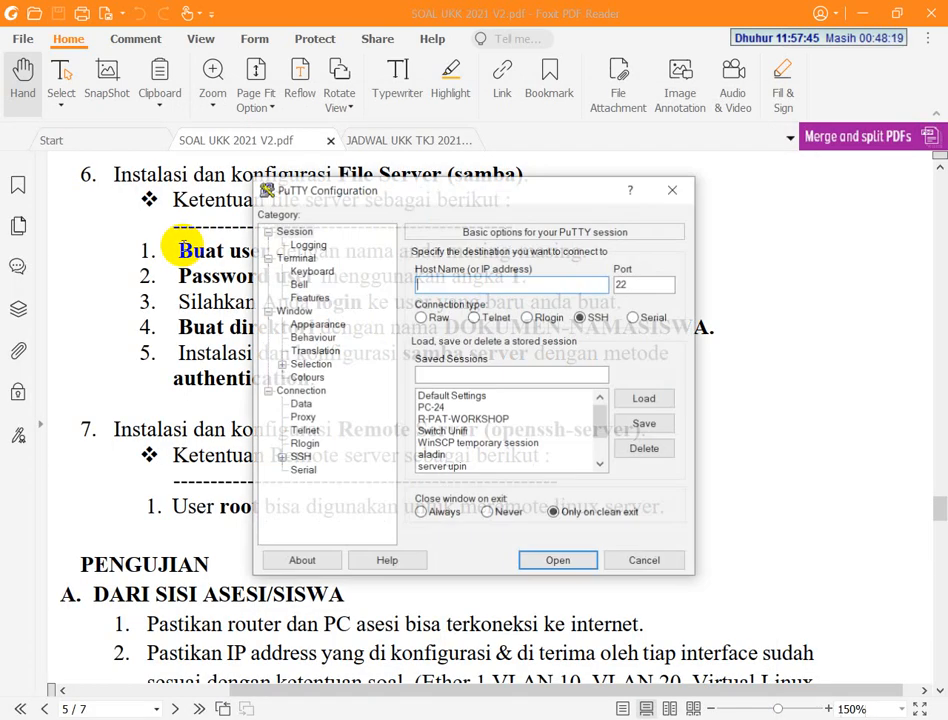
Open an SSH connection to 172.20.50.2 on port 22 and trust the server's host key
{"action": "type", "text": "172.20"}
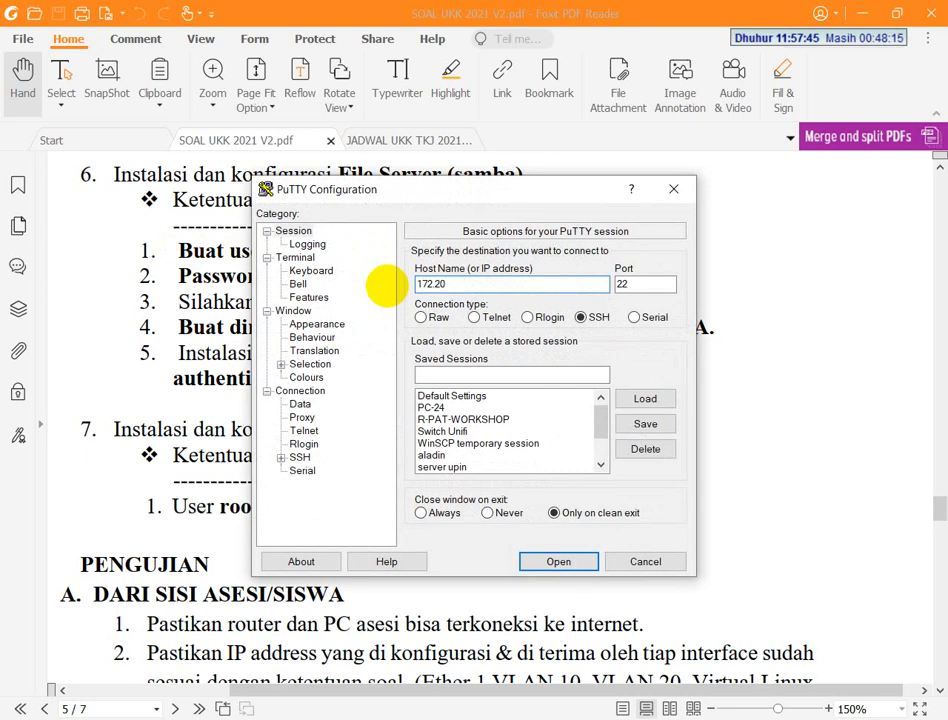
{"action": "type", "text": ".50.2"}
{"action": "key", "text": "Return"}
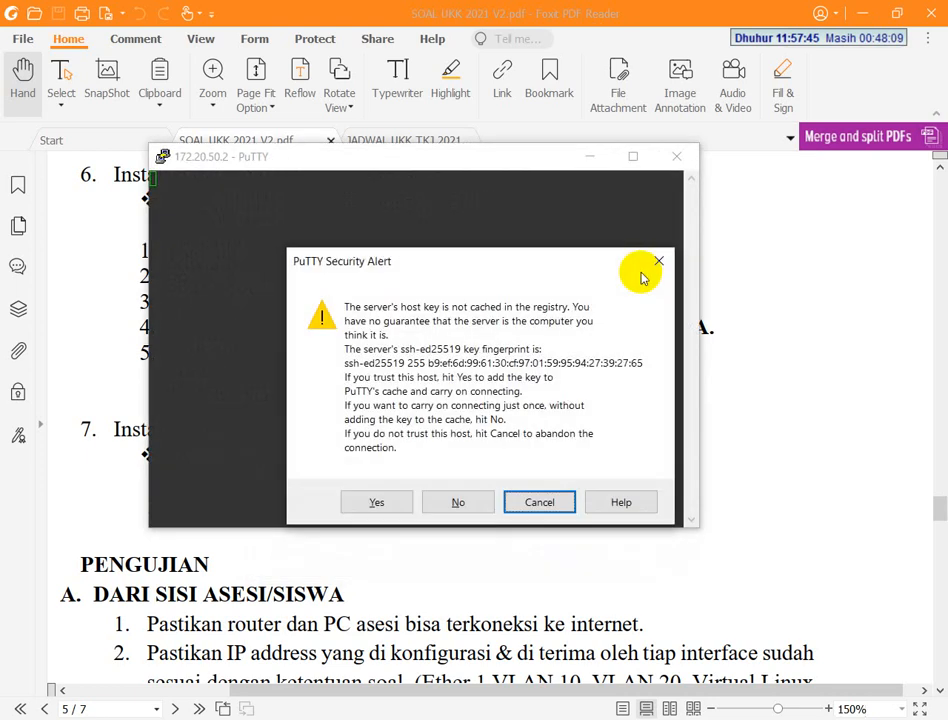
{"action": "left_click", "coordinate": [362, 503]}
Log in to the 172.20.50.2 SSH session as root with the account password and move the terminal window aside
{"action": "left_click", "coordinate": [100, 366]}
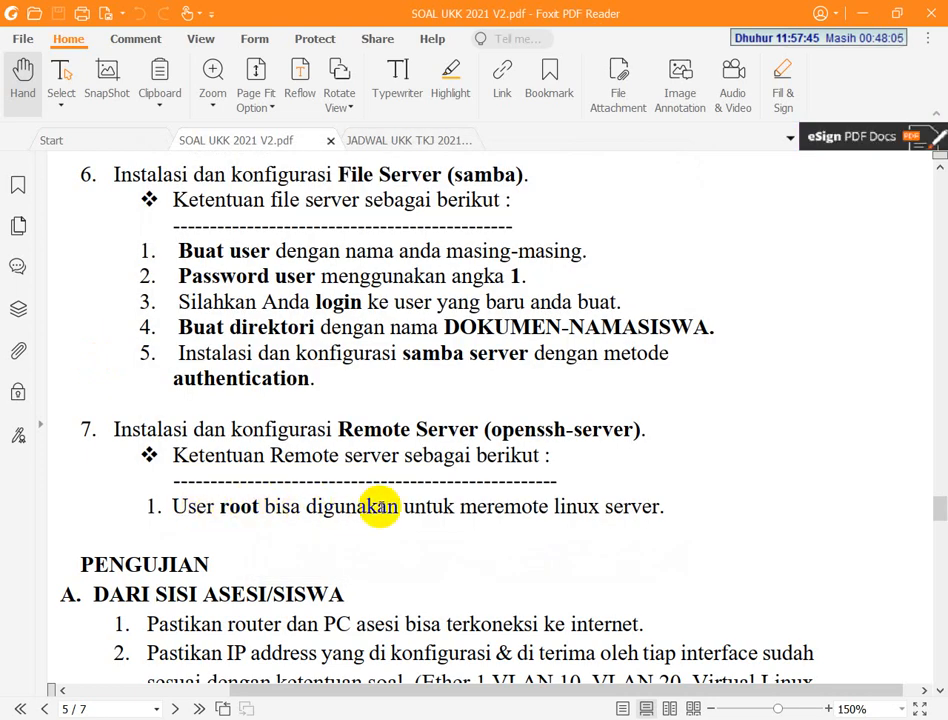
{"action": "key", "text": "alt+Tab"}
{"action": "type", "text": "r"}
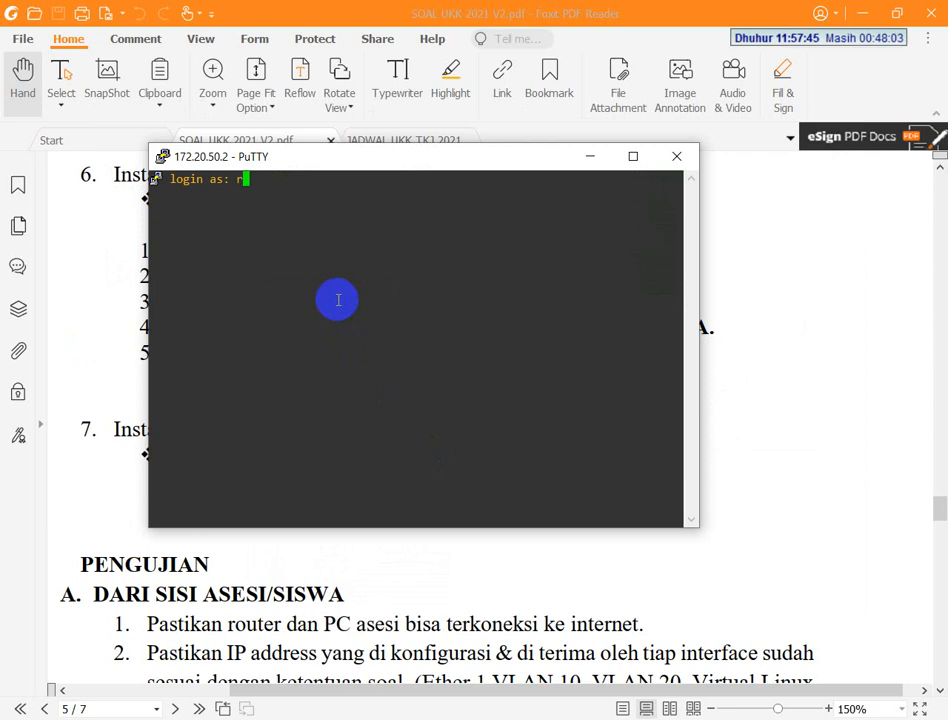
{"action": "type", "text": "ppt"}
{"action": "key", "text": "BackSpace"}
{"action": "key", "text": "BackSpace"}
{"action": "key", "text": "BackSpace"}
{"action": "key", "text": "BackSpace"}
{"action": "type", "text": "root"}
{"action": "key", "text": "Return"}
{"action": "key", "text": "Return"}
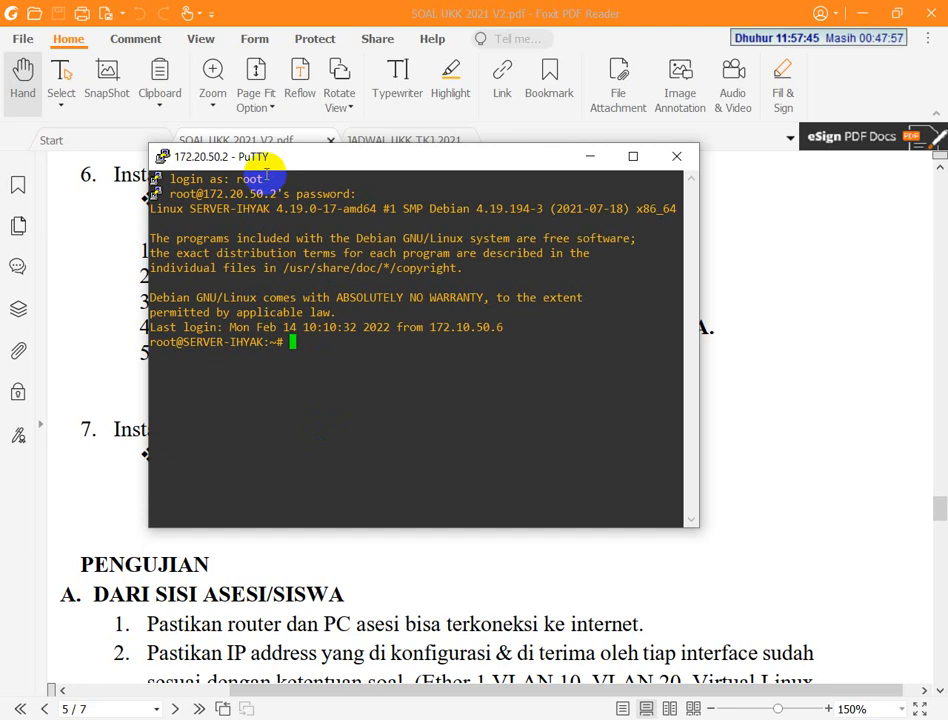
{"action": "left_click_drag", "start_coordinate": [275, 156], "coordinate": [187, 231]}
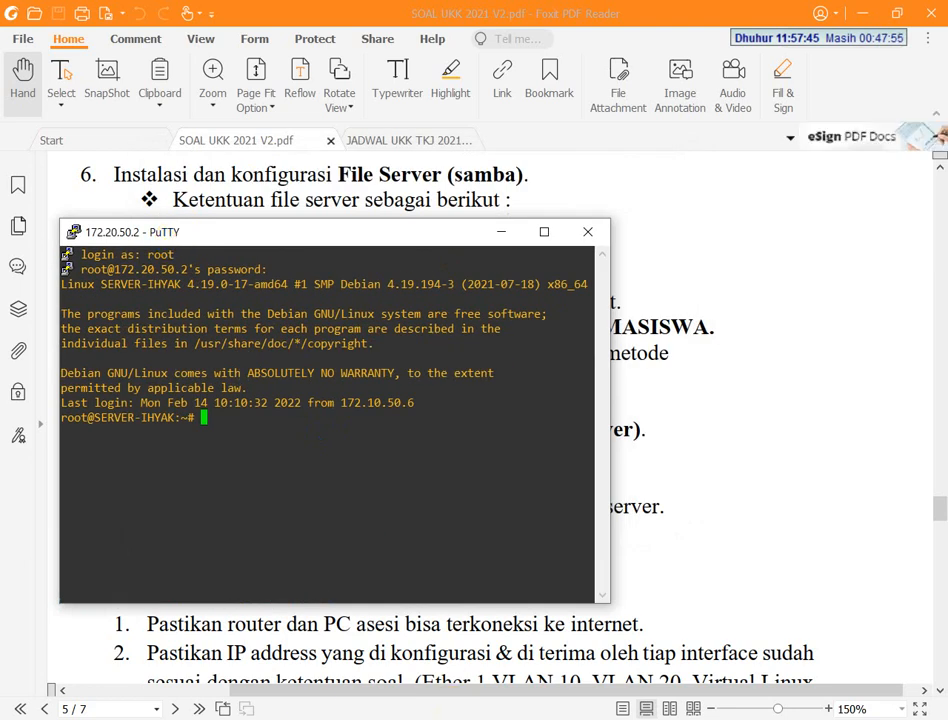
Review the SSH host PC-50 (172.20.50.2, port 22, user root) on the mirrored phone, save it and return to the exam PDF
{"action": "left_click", "coordinate": [352, 566]}
{"action": "key", "text": "alt+Tab"}
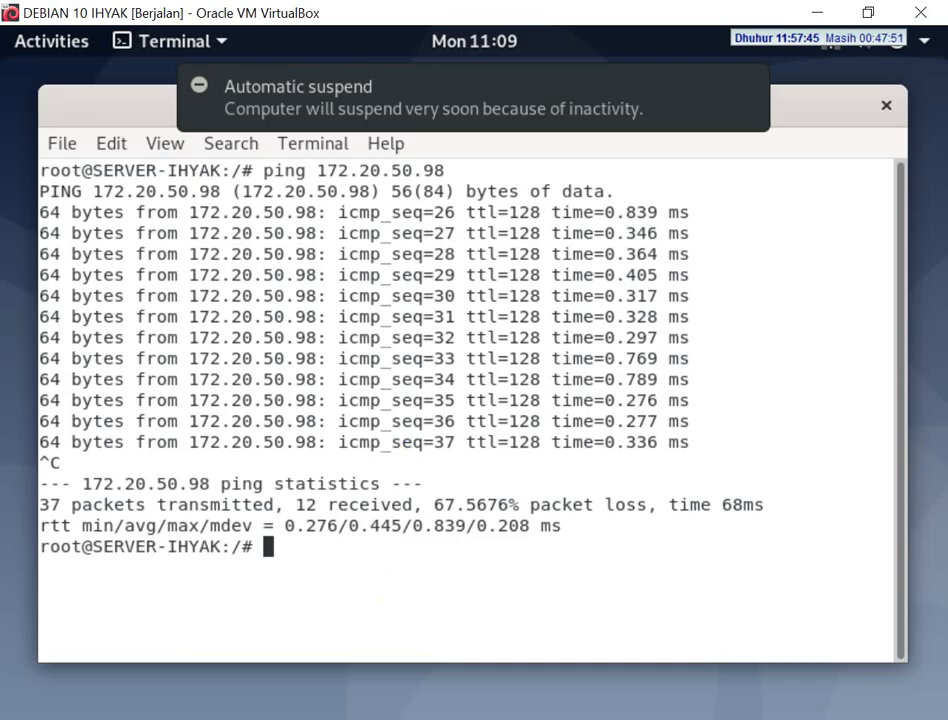
{"action": "key", "text": "alt+Tab"}
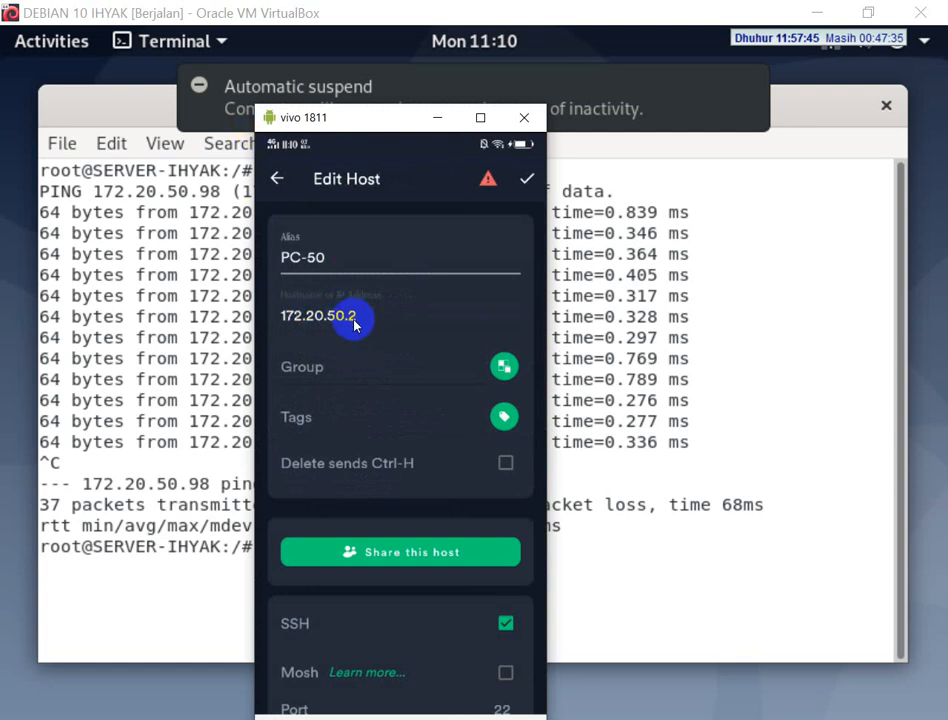
{"action": "scroll", "coordinate": [354, 324], "scroll_direction": "down", "scroll_amount": 5}
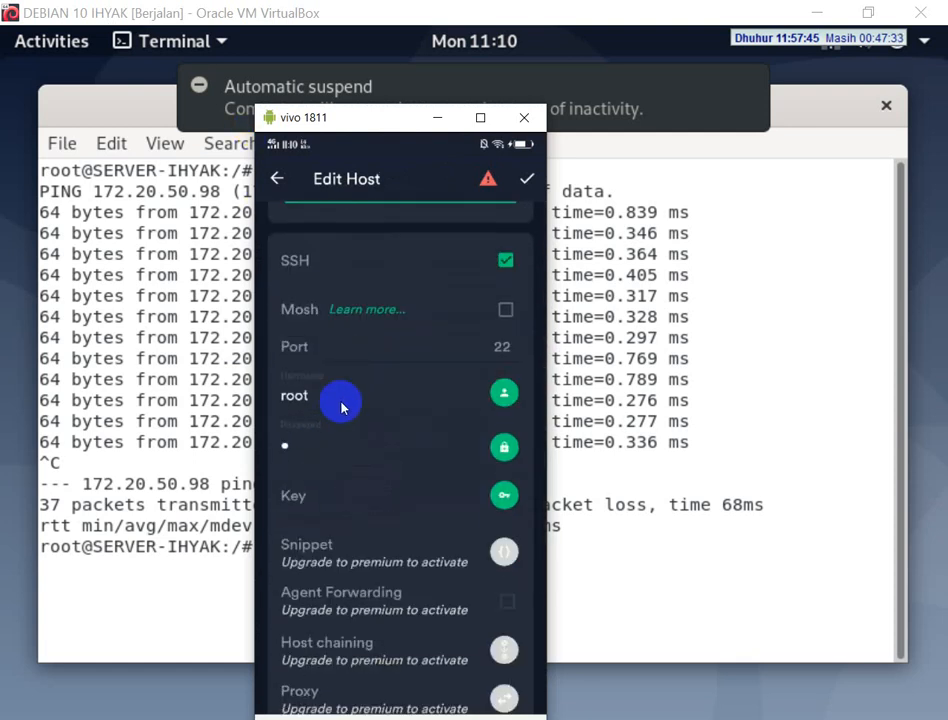
{"action": "scroll", "coordinate": [364, 349], "scroll_direction": "up", "scroll_amount": 5}
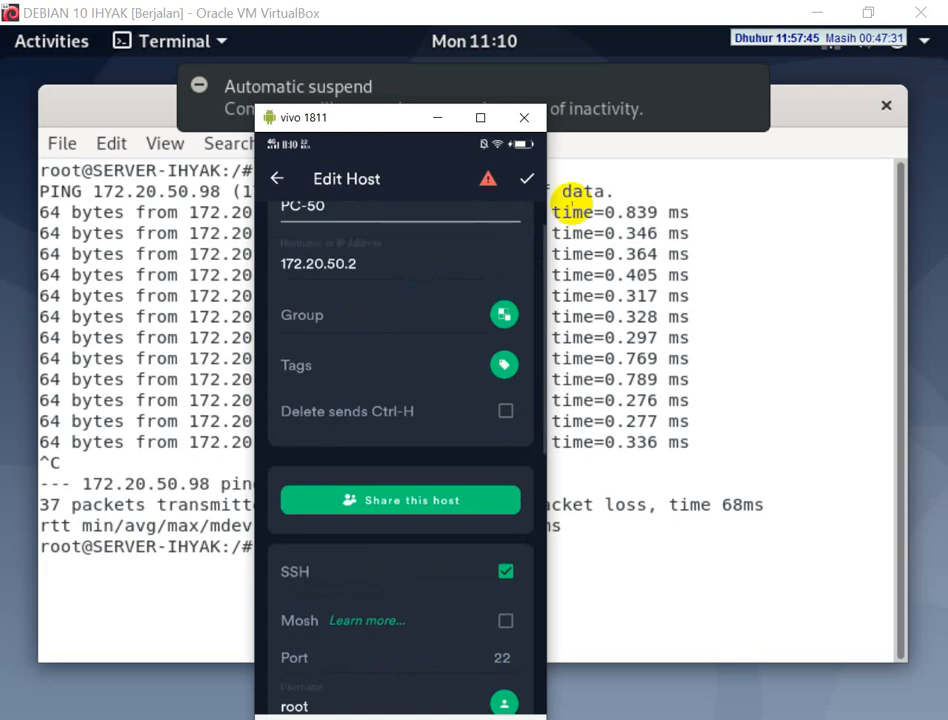
{"action": "left_click", "coordinate": [526, 178]}
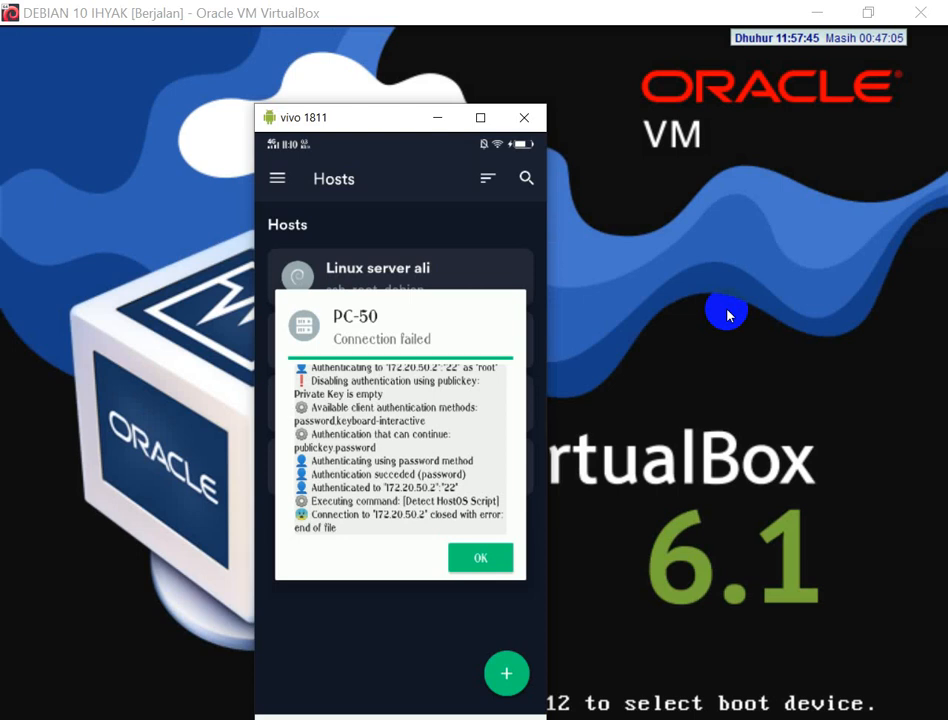
{"action": "key", "text": "alt+Tab"}
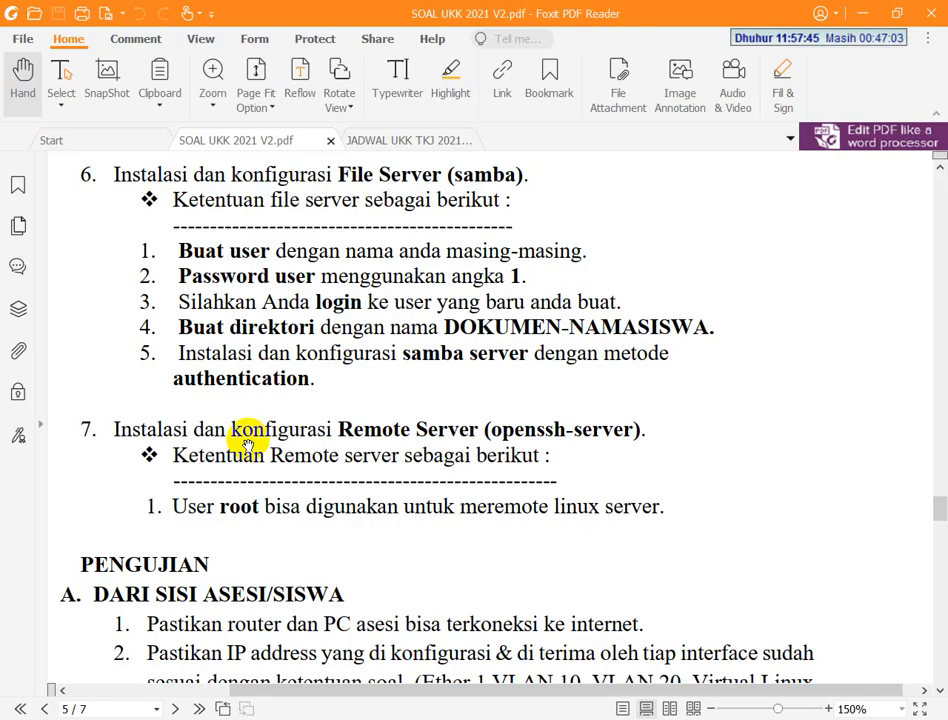